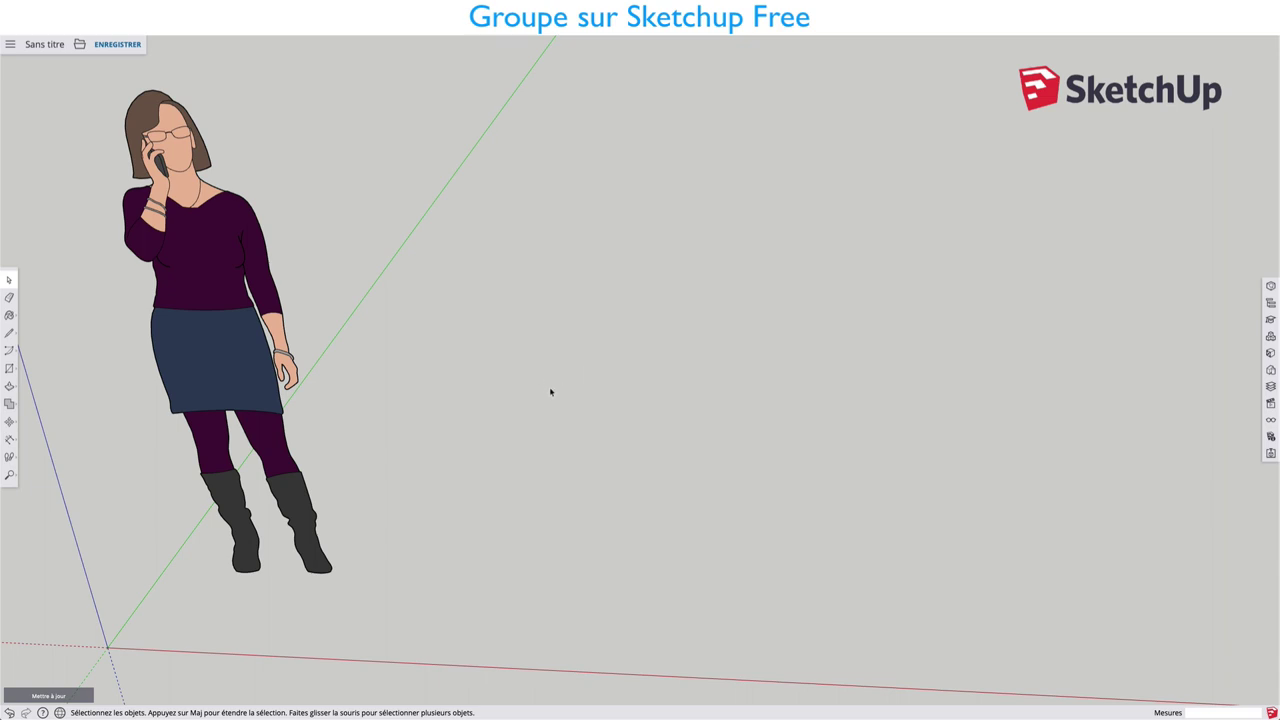
Step: Delete the default person figure from the scene
middle_click_drag(565, 390, 646, 371, "shift")
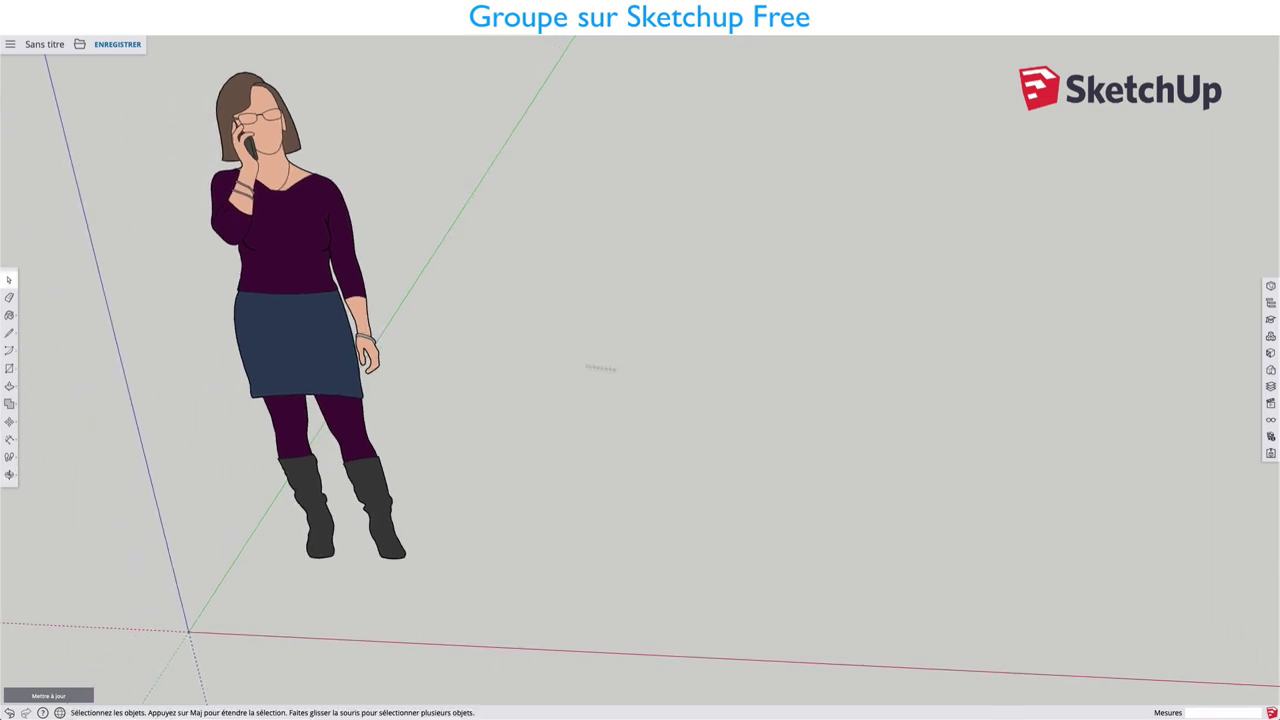
left_click(336, 334)
key("Delete")
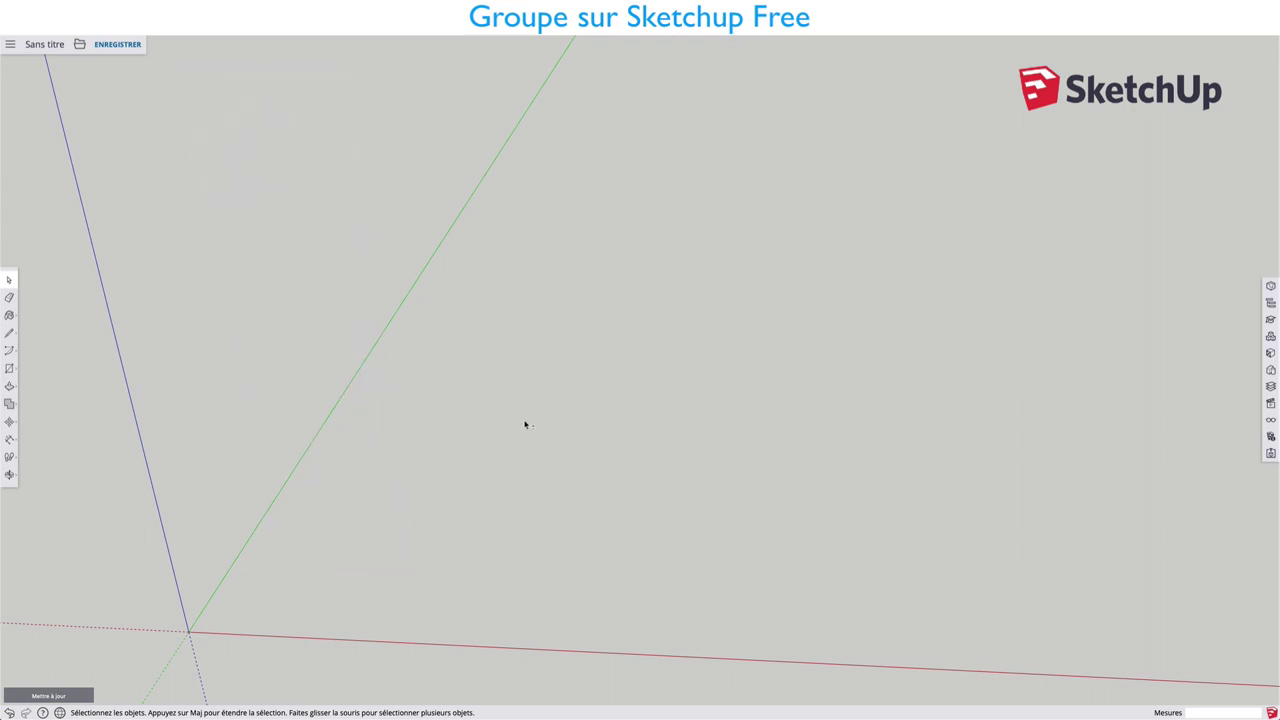
Step: Draw a large flat rectangle on the ground as the board
key("r")
left_click(472, 373)
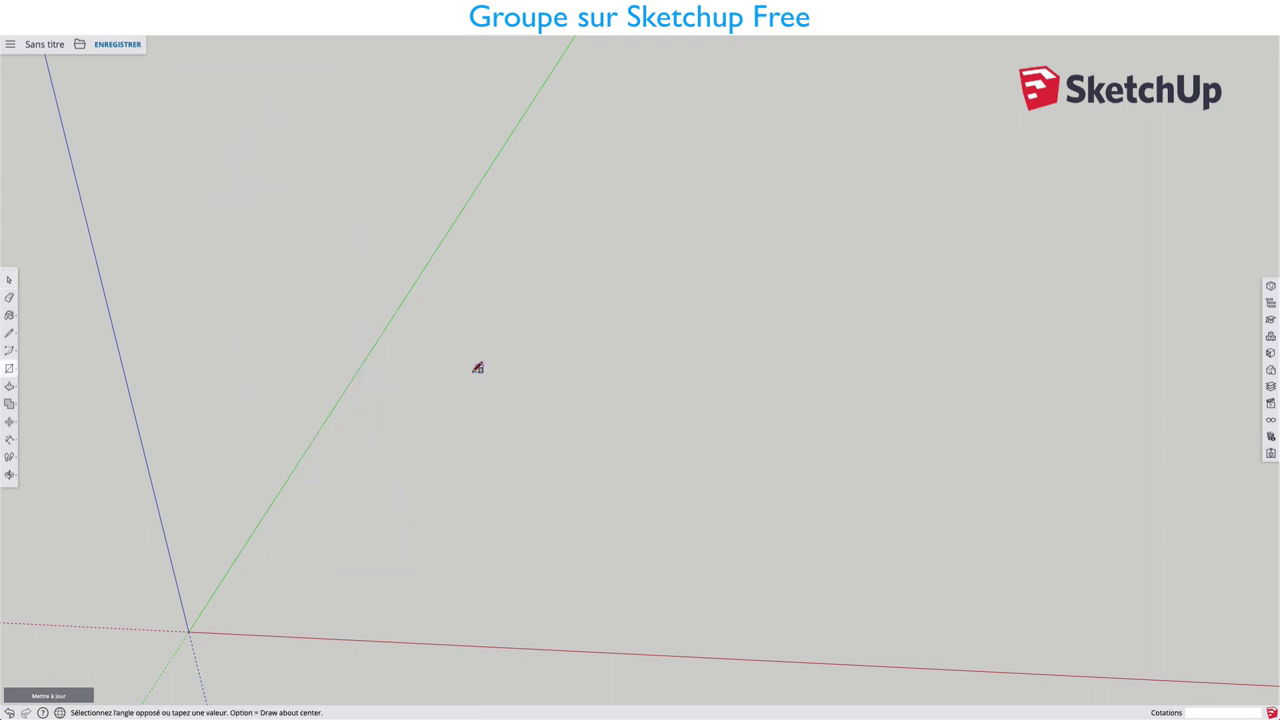
left_click(656, 551)
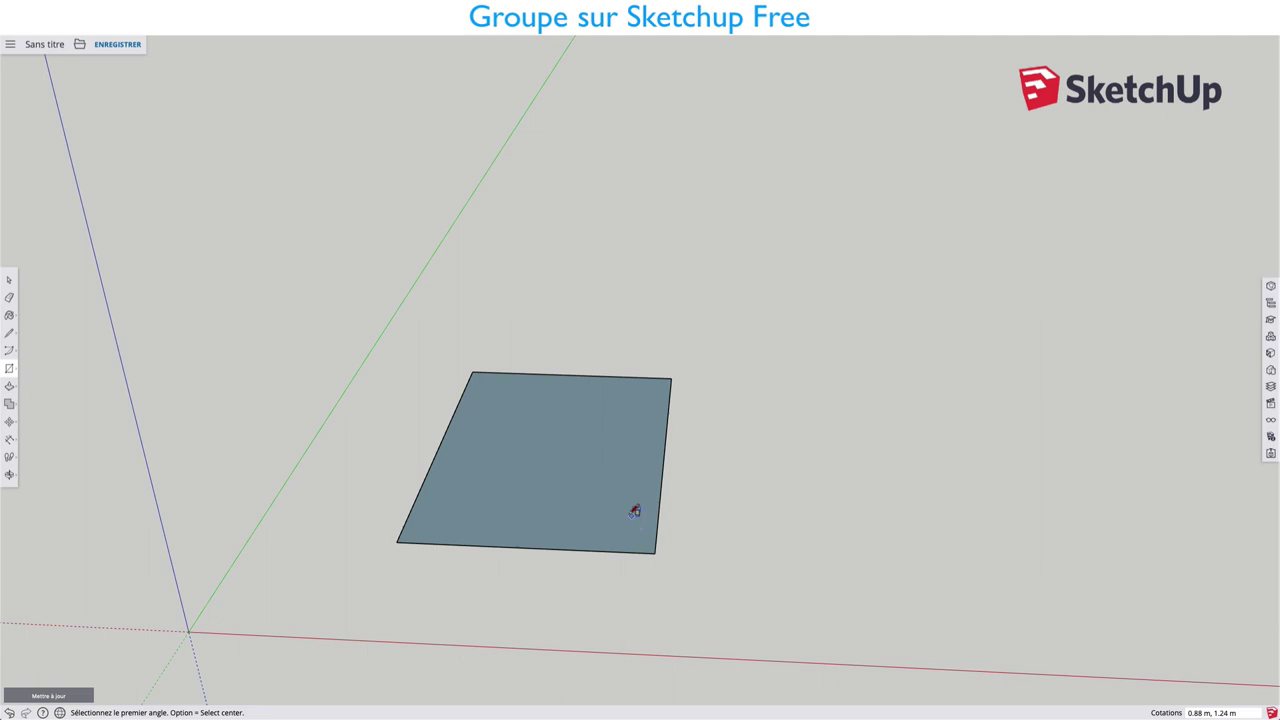
Step: Select the board's four edges and its face
key("space")
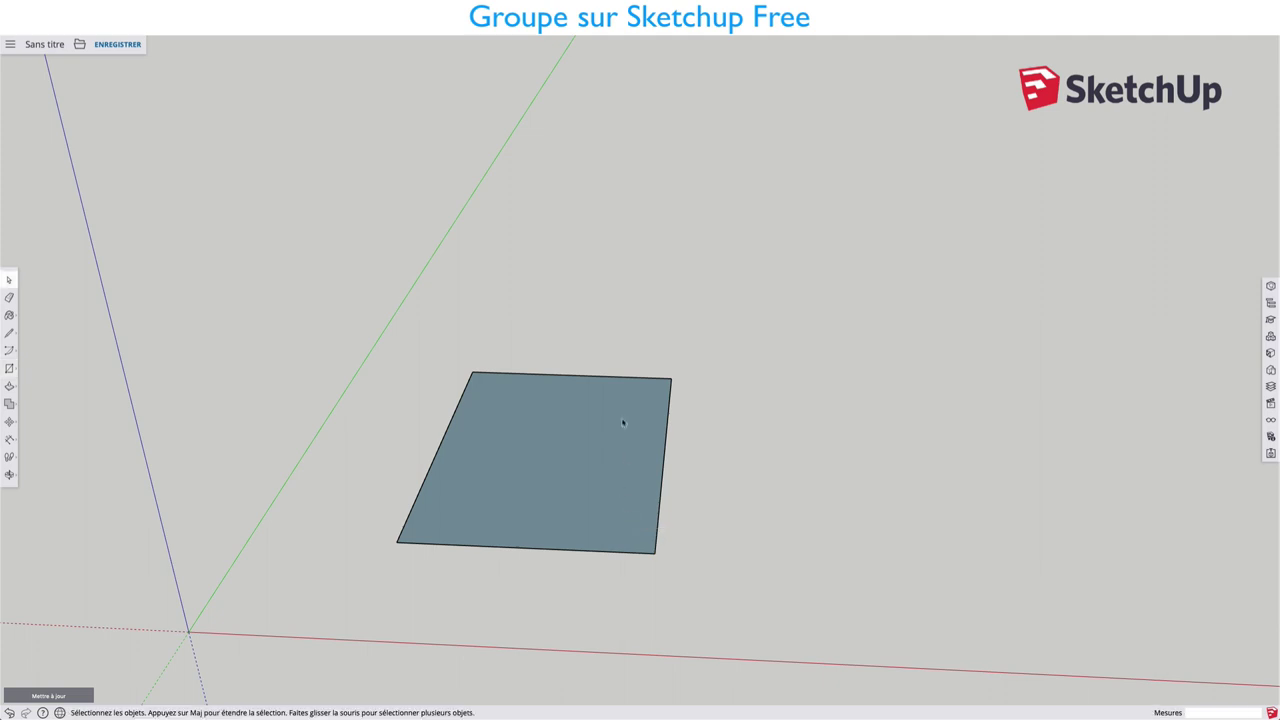
left_click(619, 379)
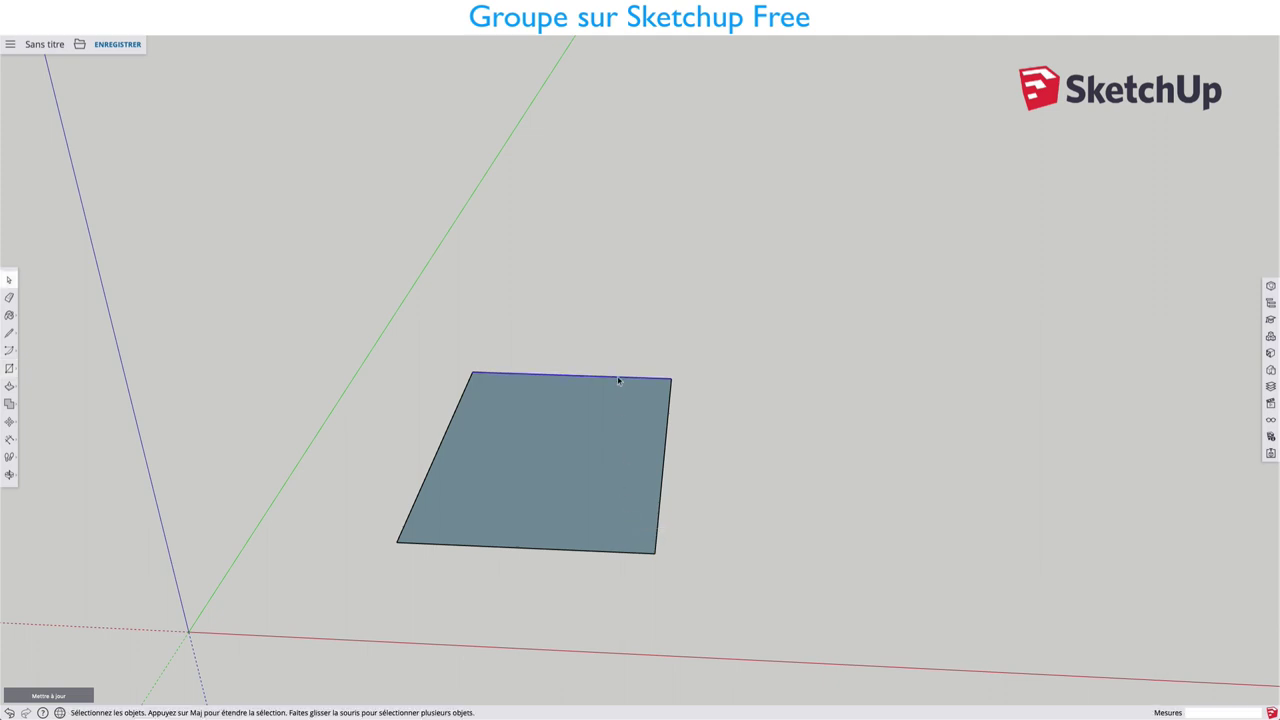
left_click(671, 394)
left_click(614, 553)
left_click(443, 443, "shift")
left_click(524, 478)
scroll(559, 502, "up", 3)
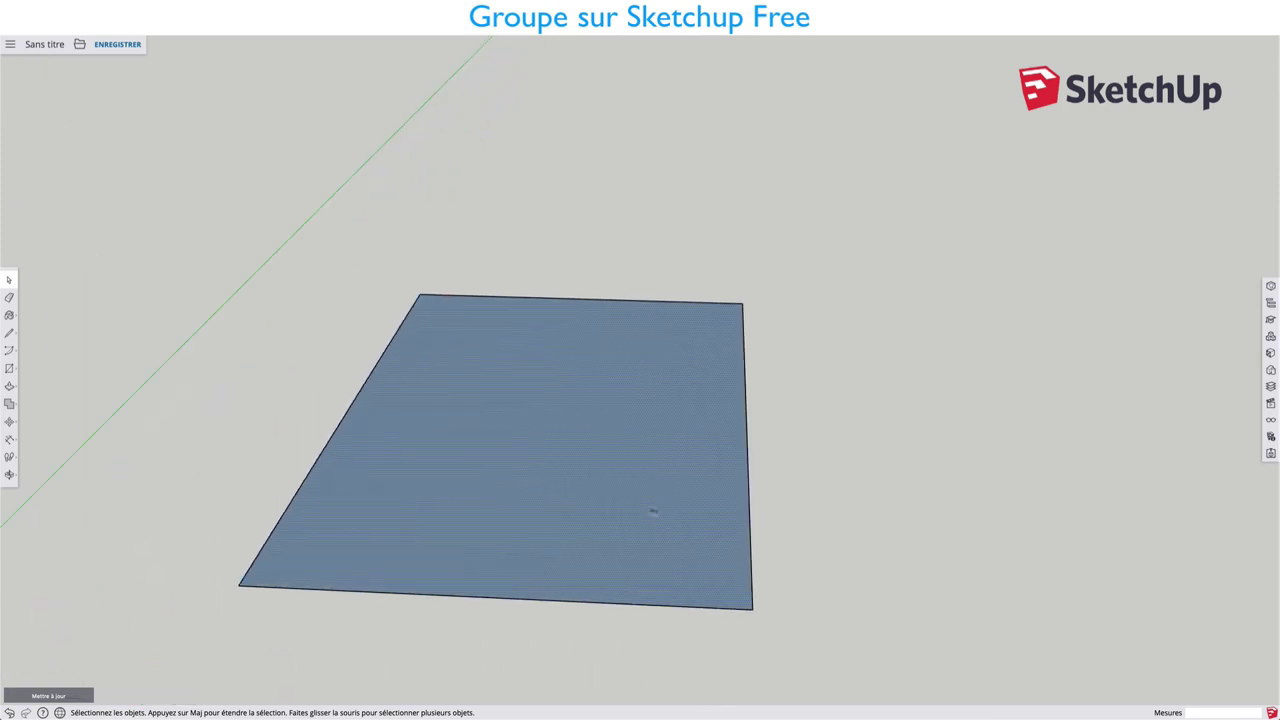
scroll(605, 504, "down", 3)
scroll(605, 504, "down", 2)
scroll(605, 504, "down", 1)
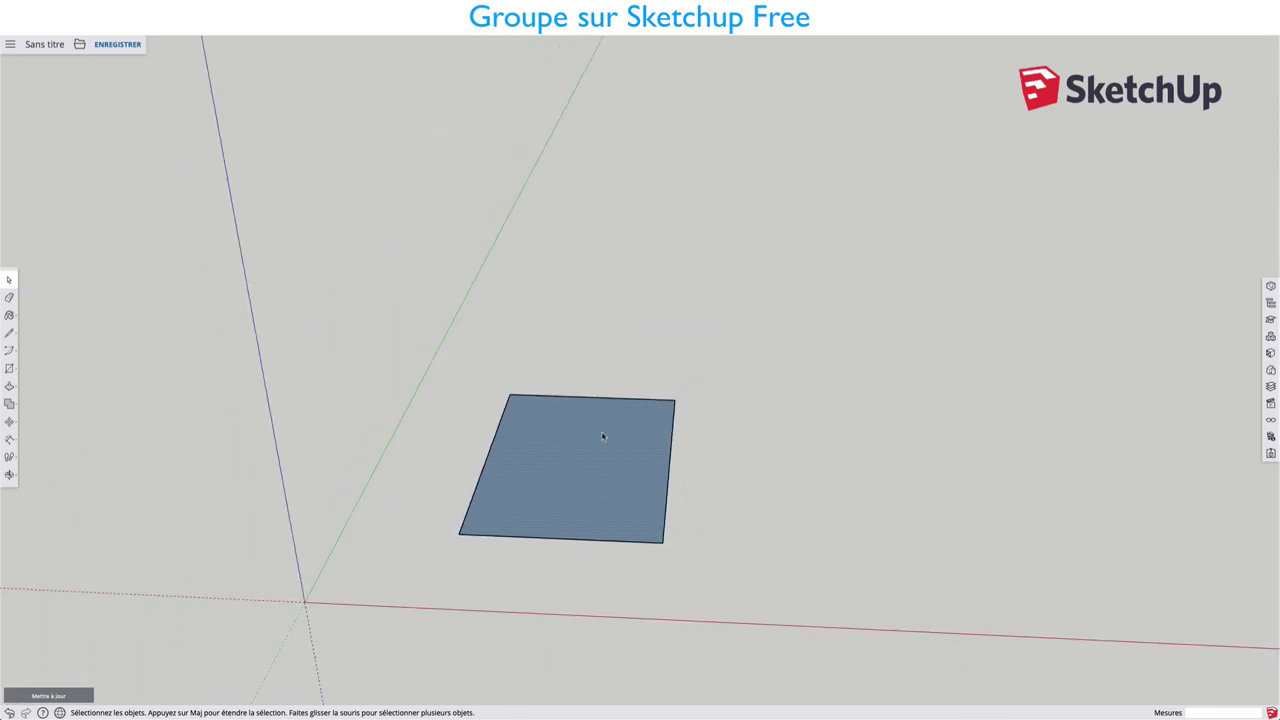
scroll(601, 448, "up", 1)
Step: Draw a small square near the board's centre and pick it up with Move
key("r")
left_click(567, 436)
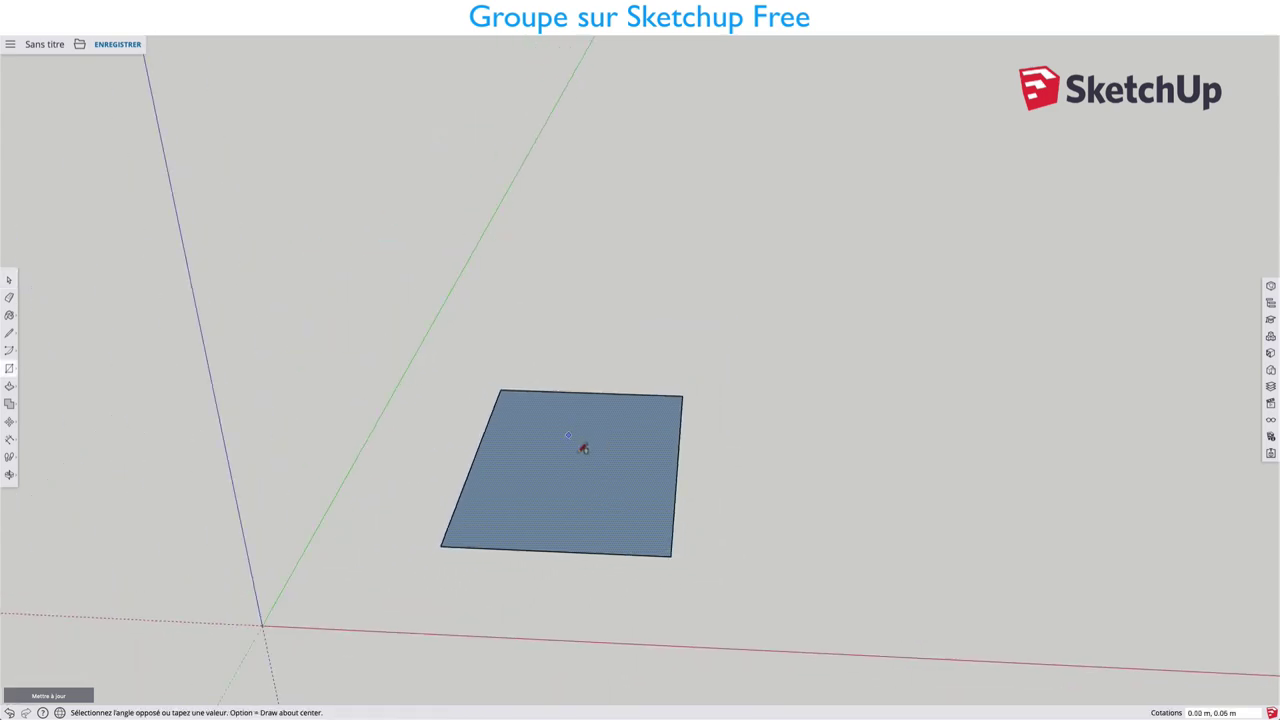
left_click(619, 486)
key("space")
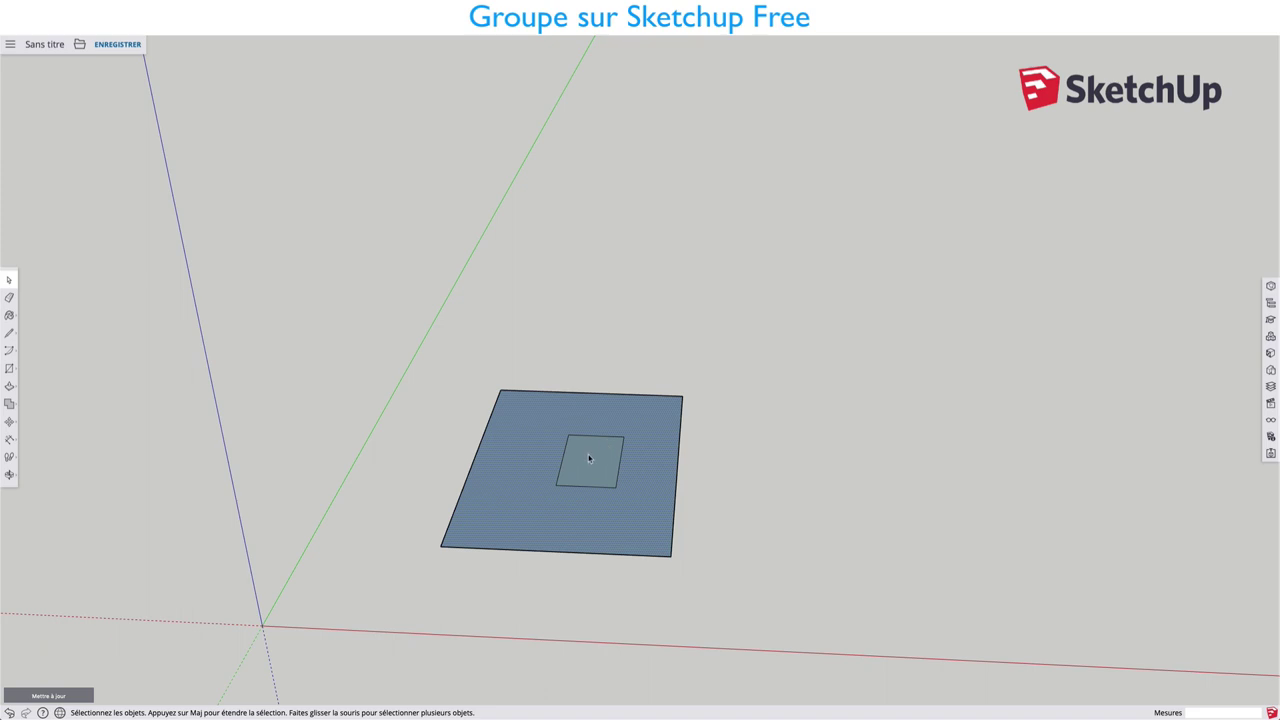
scroll(594, 463, "up", 3)
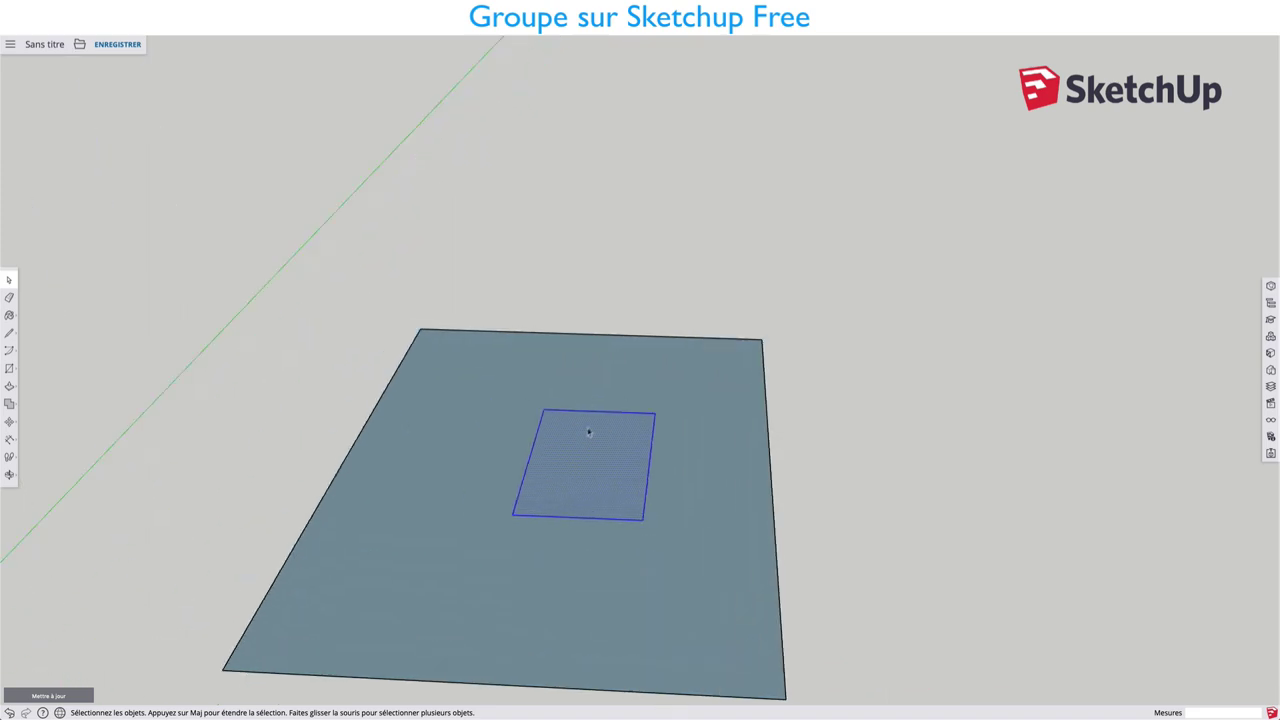
scroll(589, 432, "down", 2)
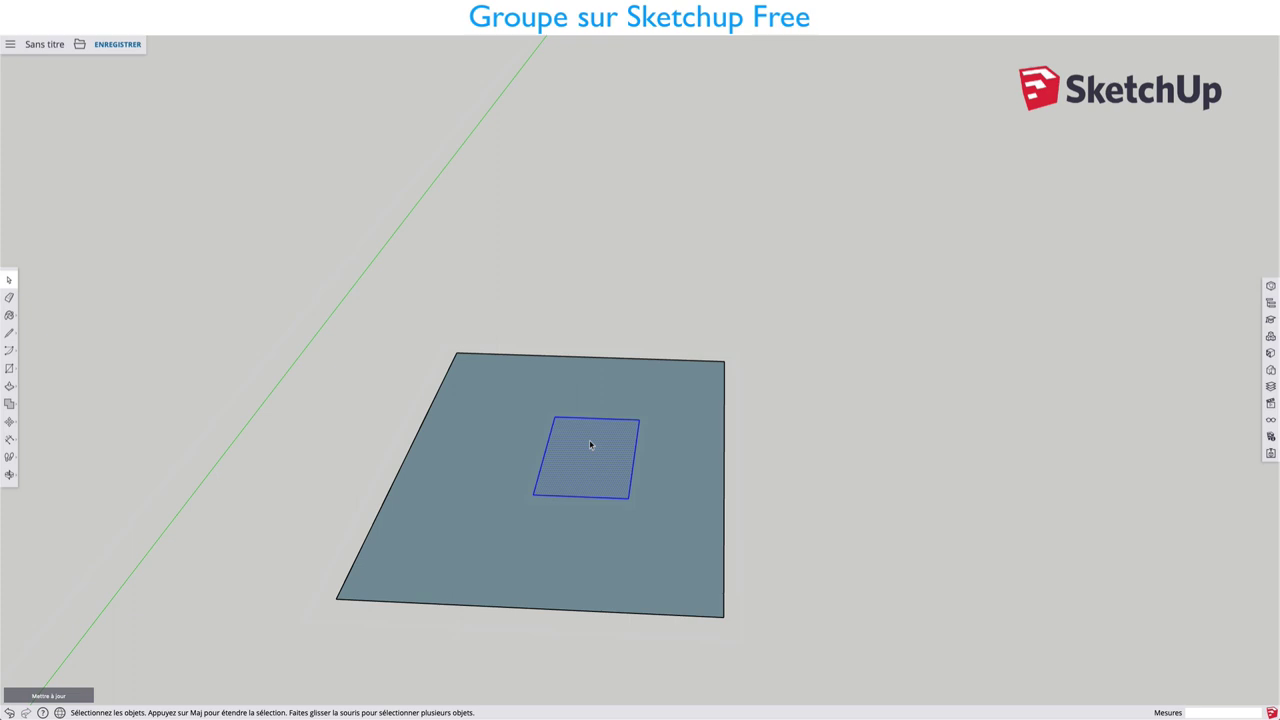
key("m")
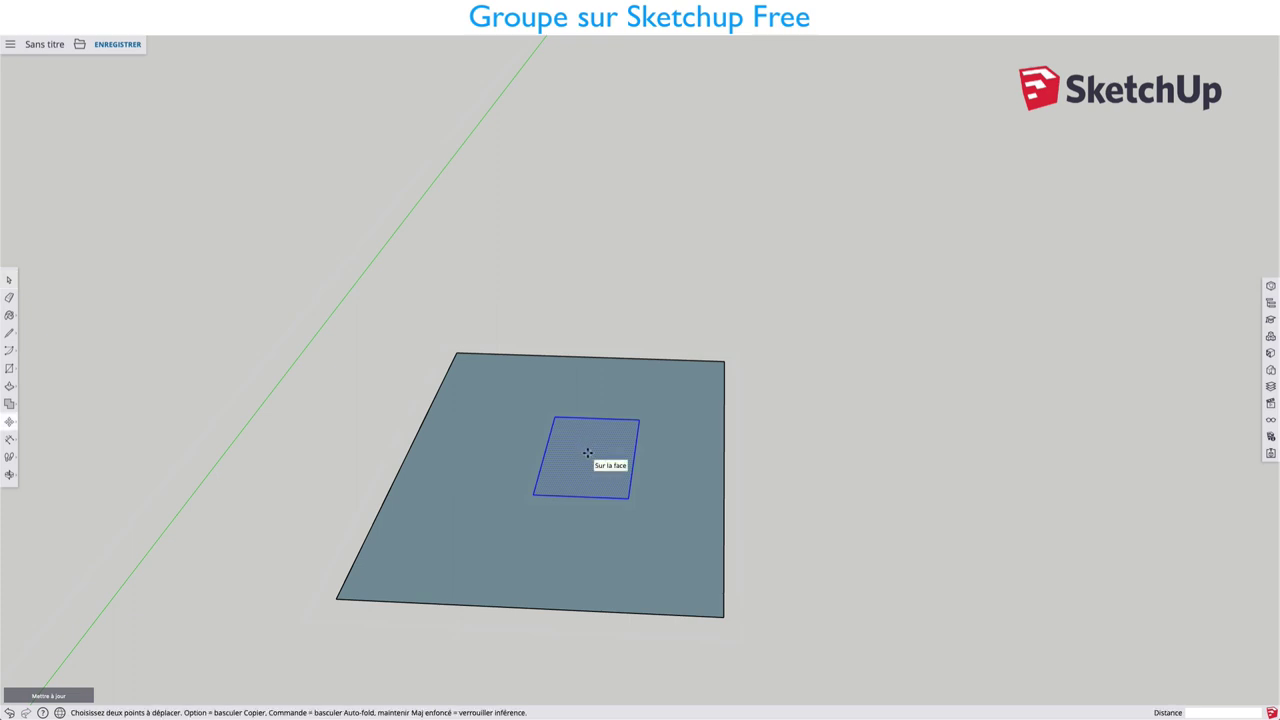
left_click(590, 453)
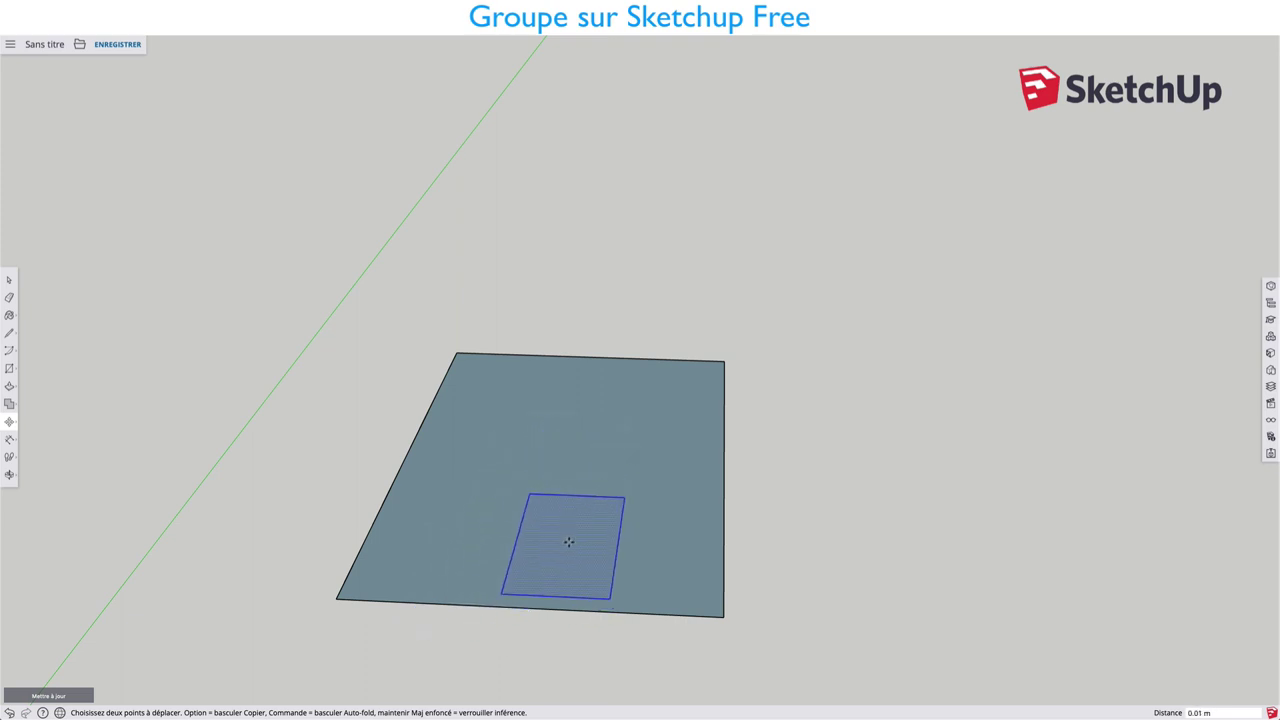
Step: Drop the square across the board's near edge, then cancel the move that folded the board
left_click(625, 569)
left_click(583, 573)
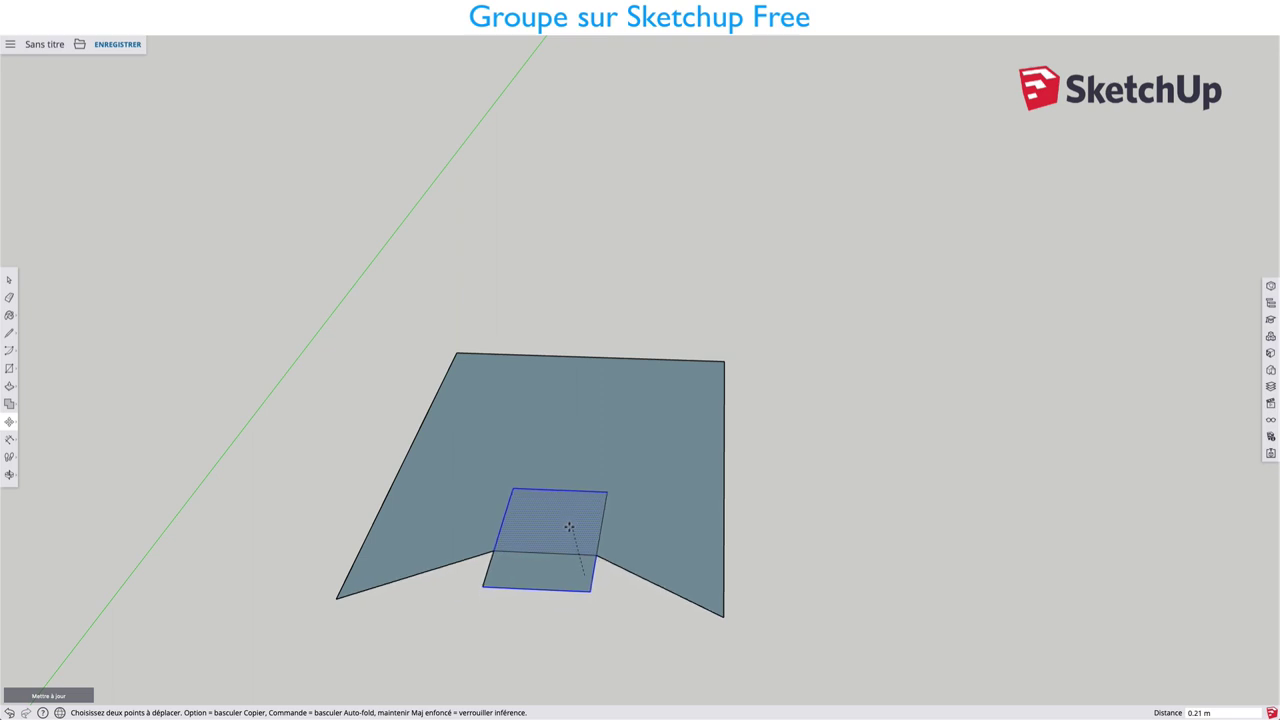
key("Escape")
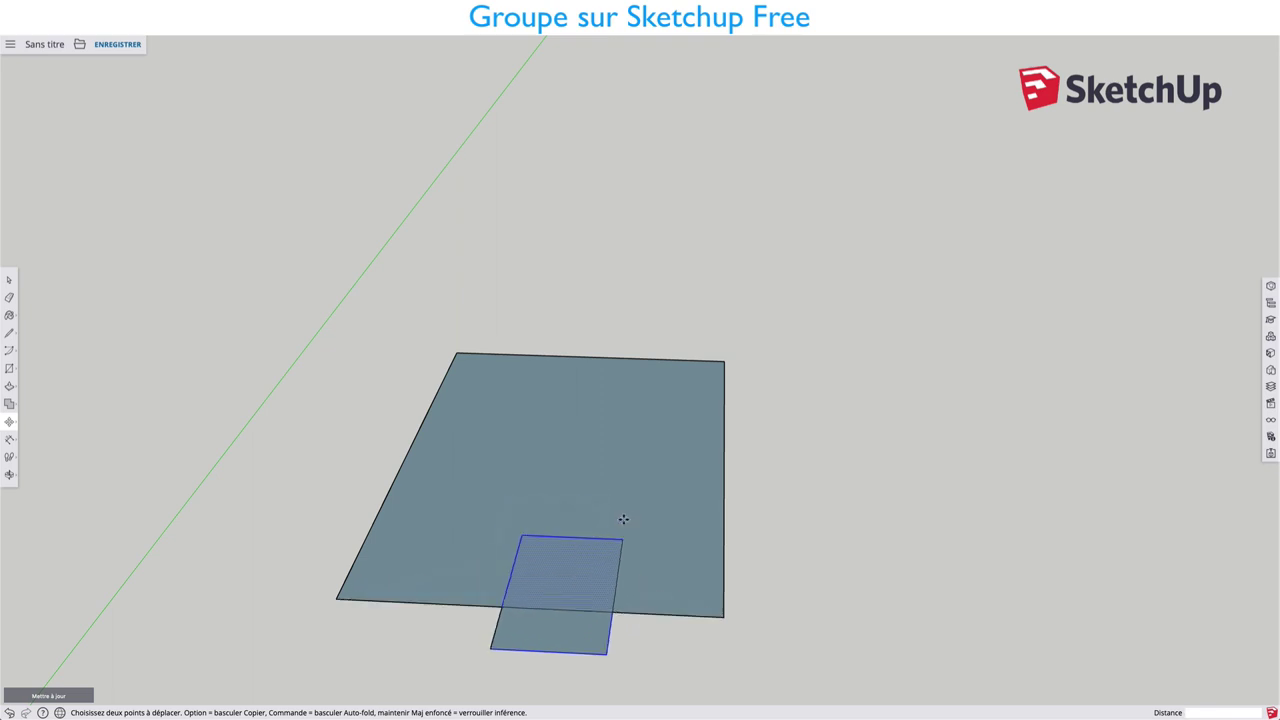
Step: Select the square's edges and nudge it 0.04 m so it straddles the near edge
middle_click_drag(623, 519, 711, 424, "shift")
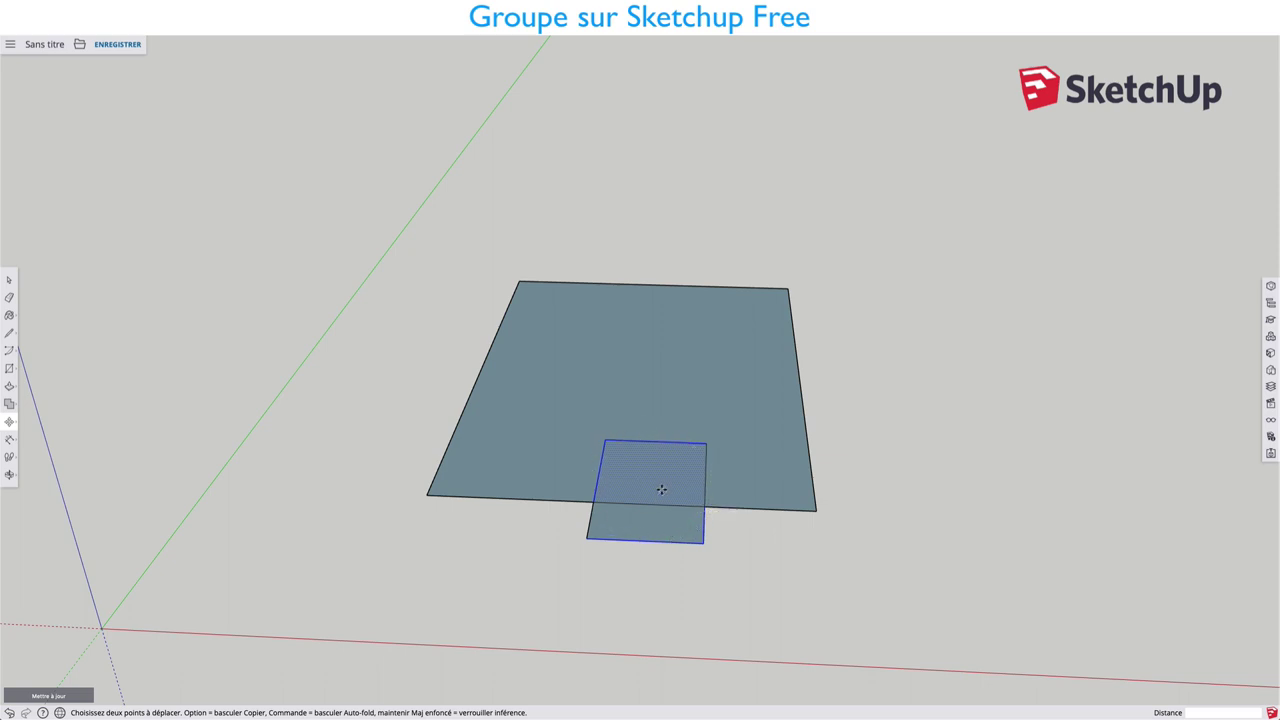
key("space")
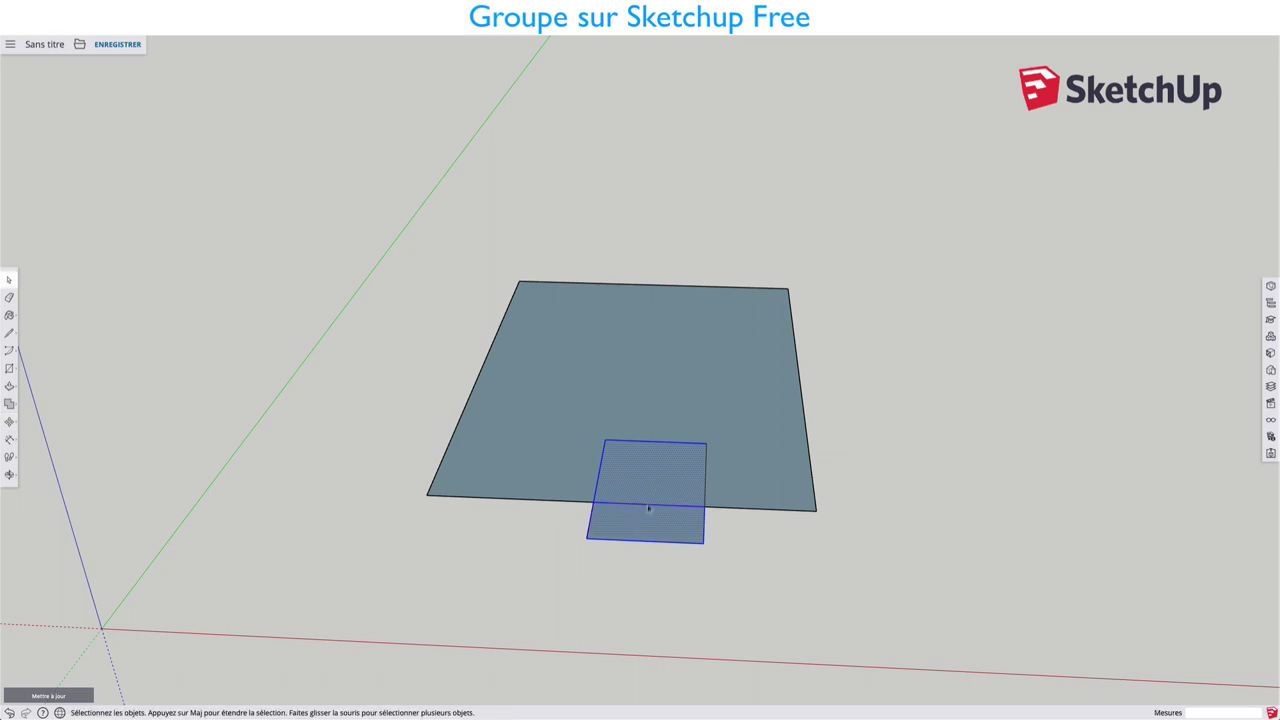
left_click(706, 462)
left_click(590, 518, "shift")
left_click(619, 541, "shift")
key("m")
left_click(654, 471)
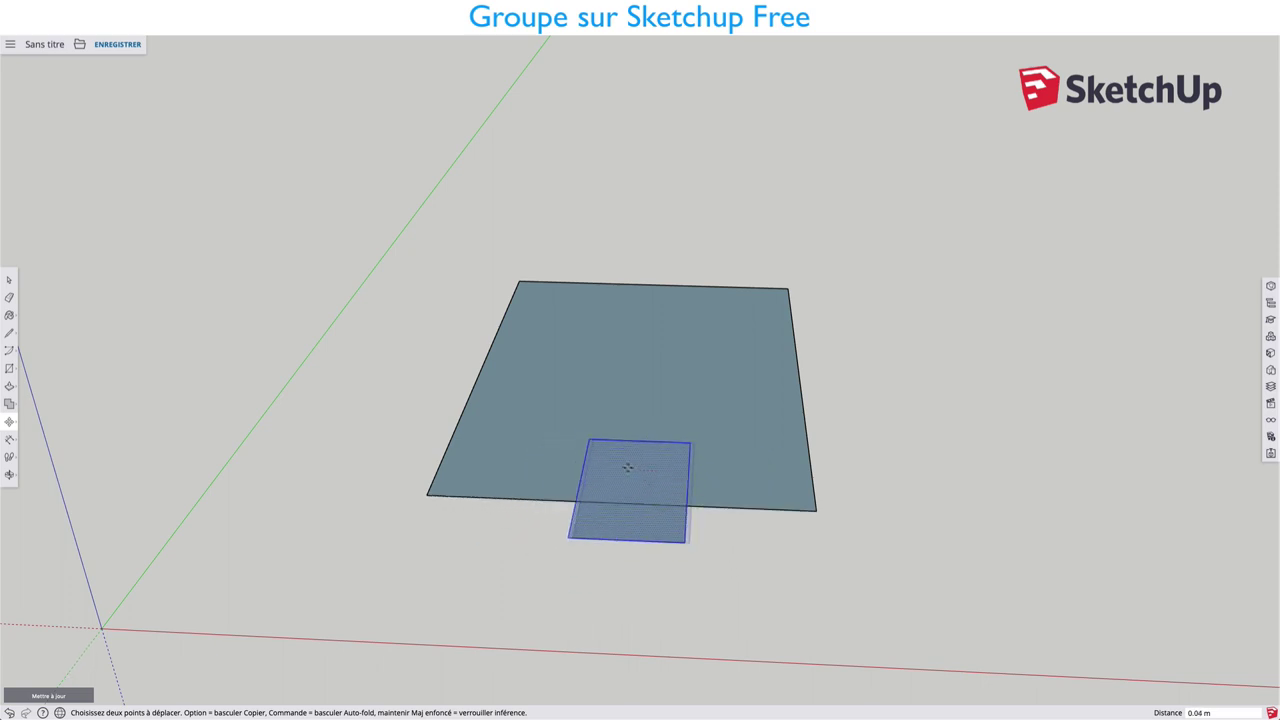
left_click(621, 467)
key("c")
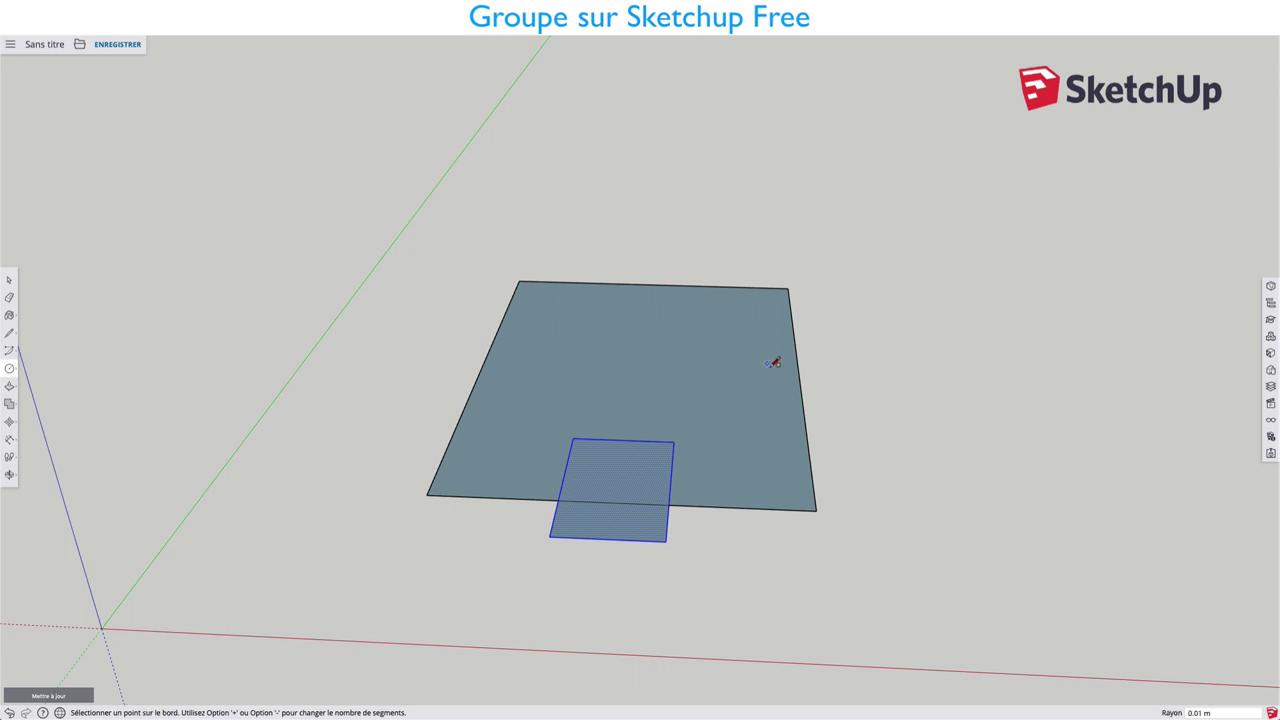
Step: Draw a small circle on the board's right side and move it onto the right edge
left_click(767, 362)
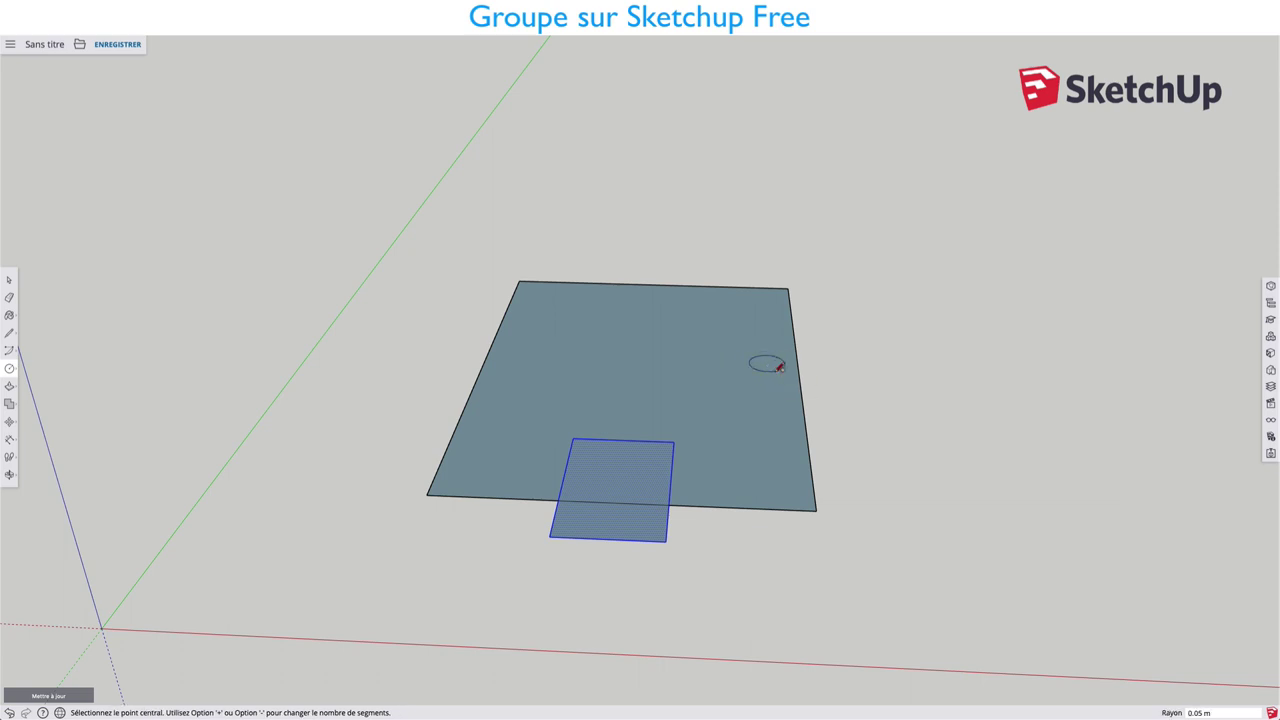
key("space")
key("m")
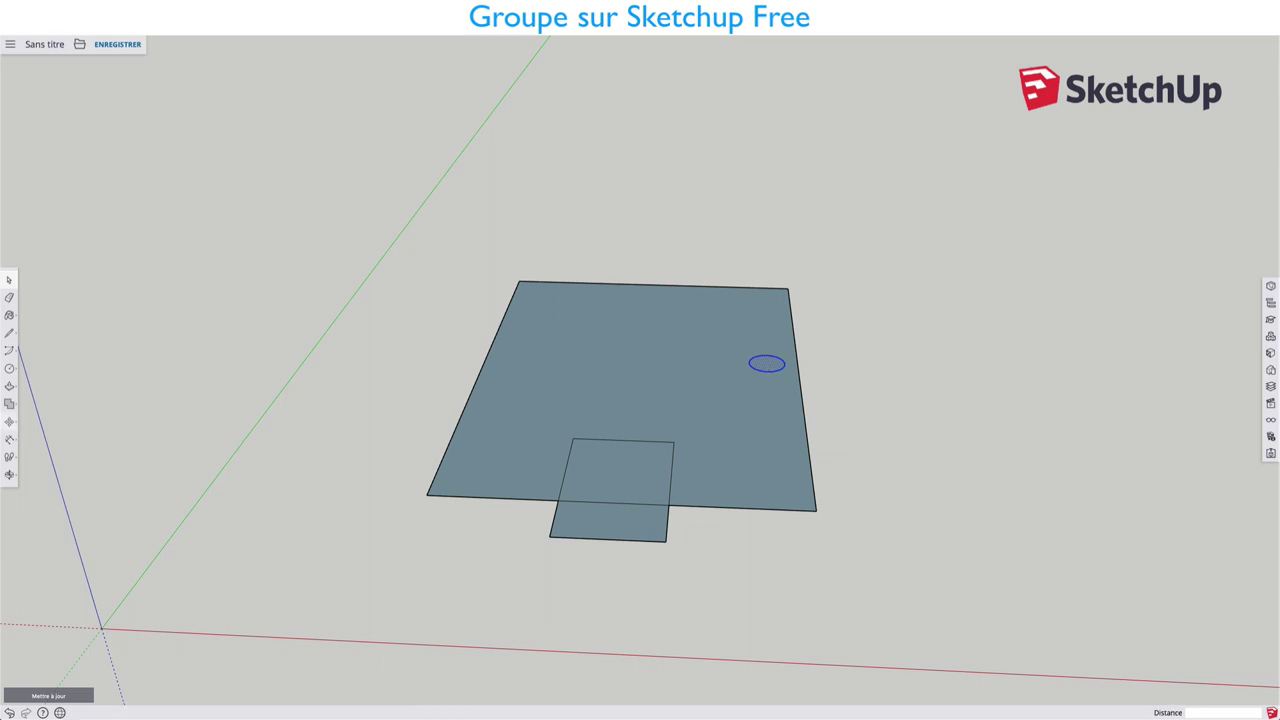
left_click(767, 364)
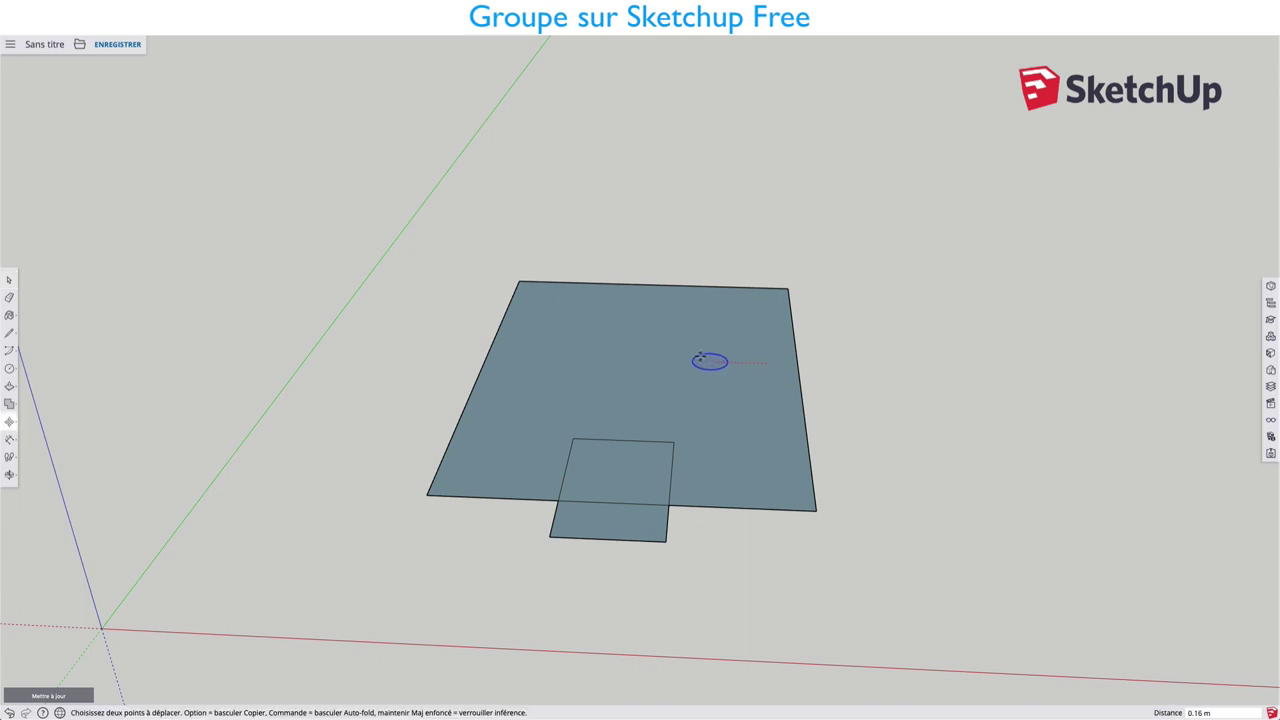
left_click(797, 363)
Step: Re-drop the circle on the right edge, cancel the bending move, and open Trimble Connect
left_click(760, 366)
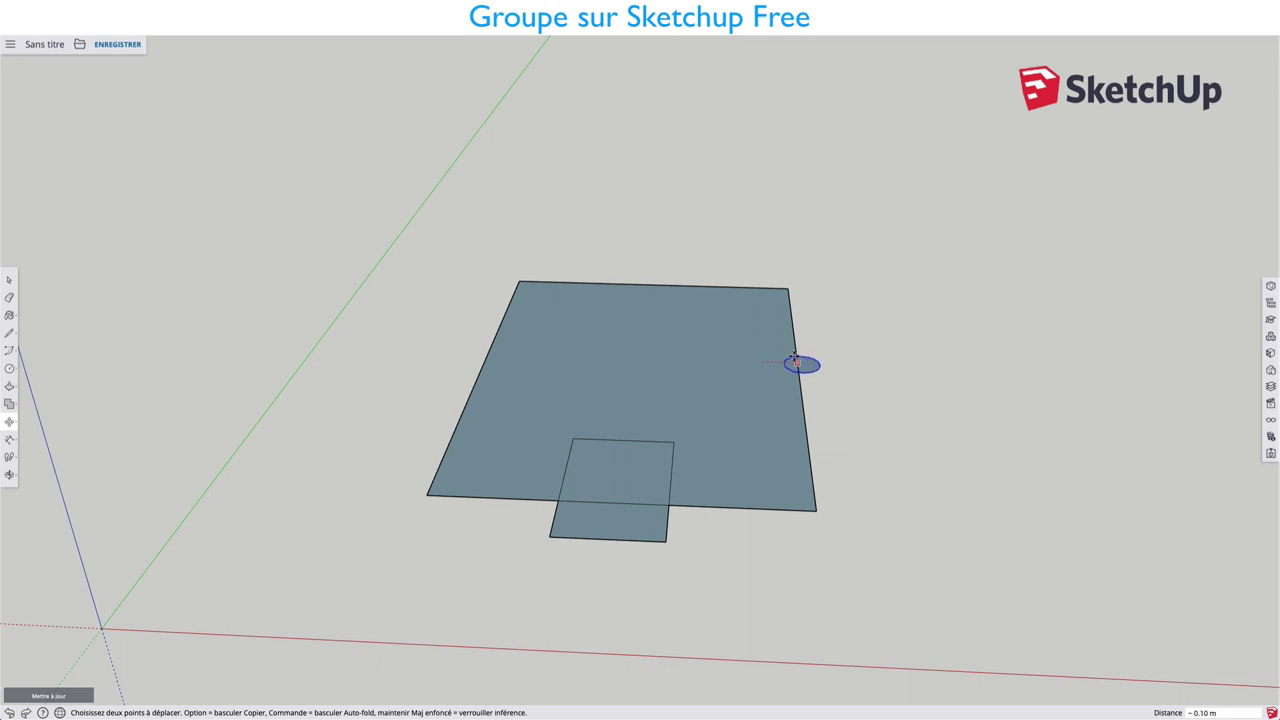
left_click(800, 362)
left_click(805, 365)
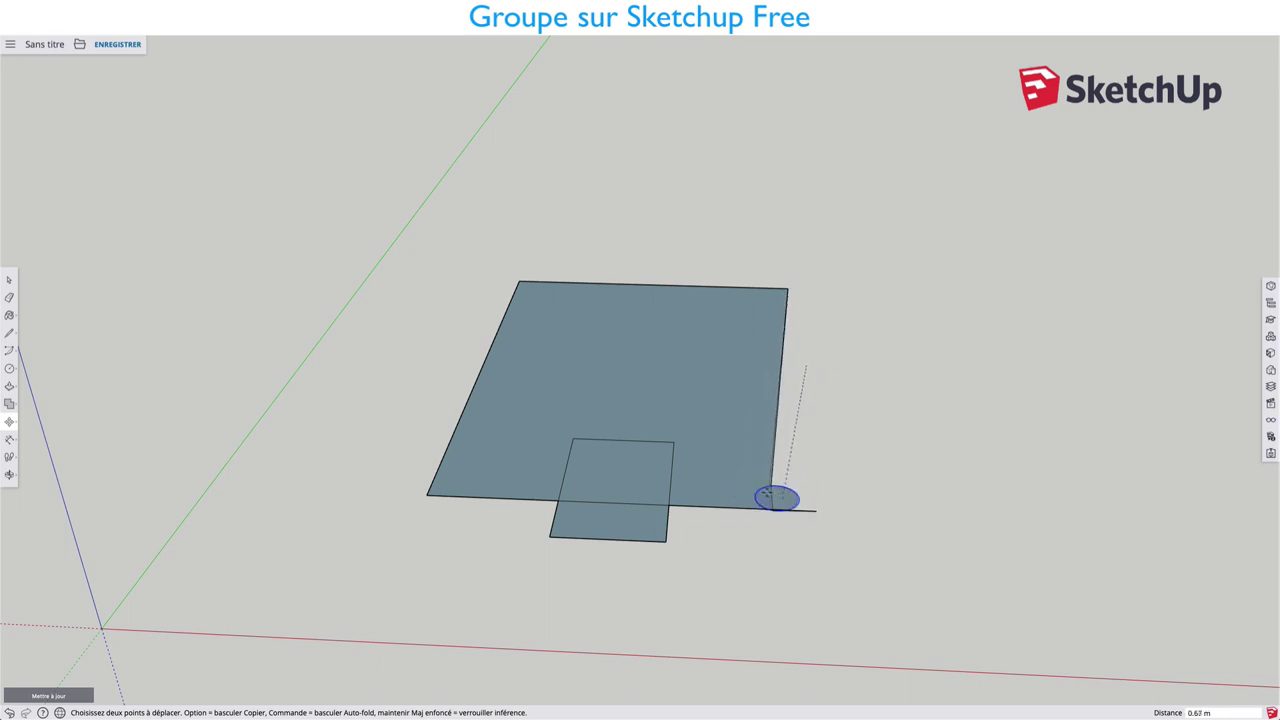
key("Escape")
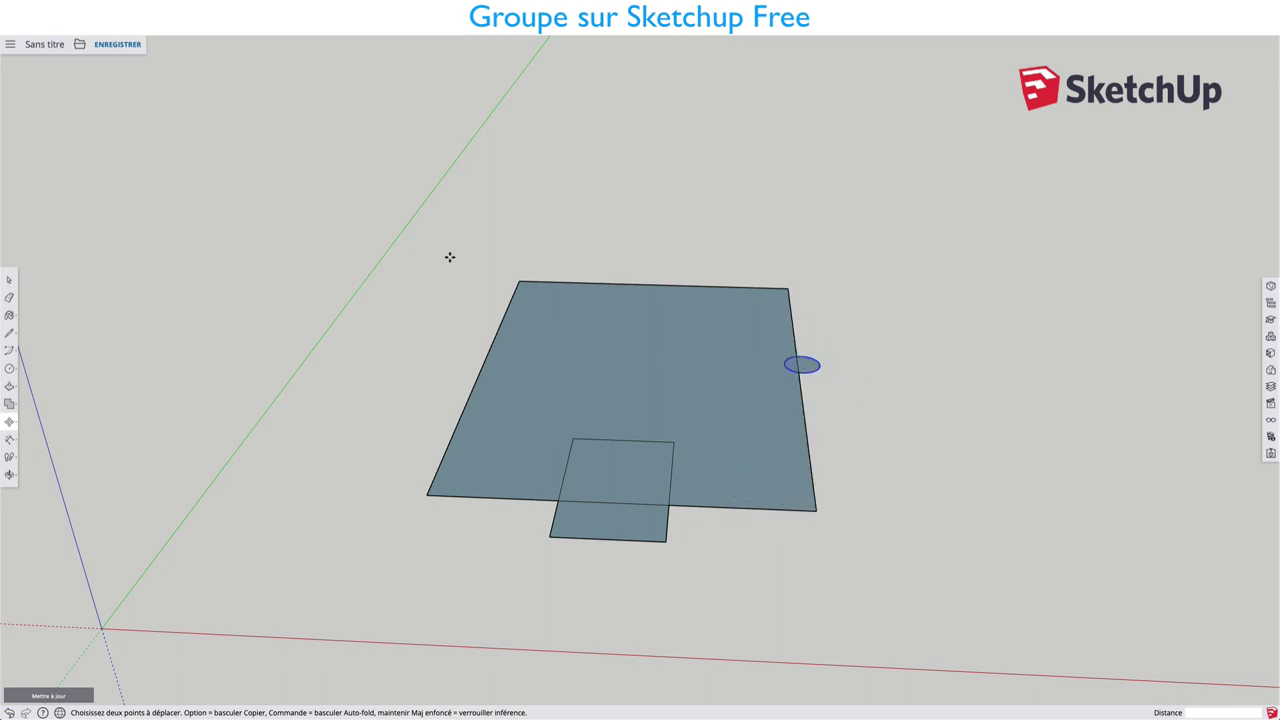
left_click(80, 46)
left_click(85, 81)
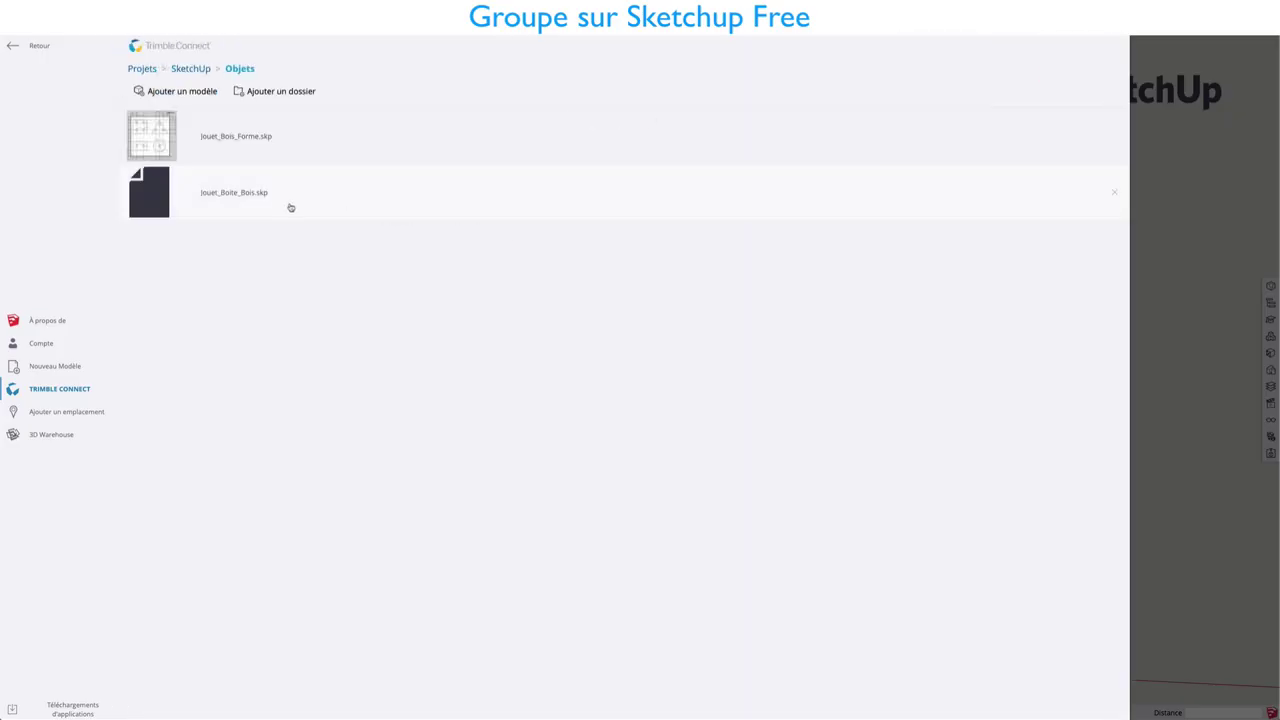
Step: Open Jouet_Boite_Bois.skp from Trimble Connect without saving the current sketch
left_click(232, 196)
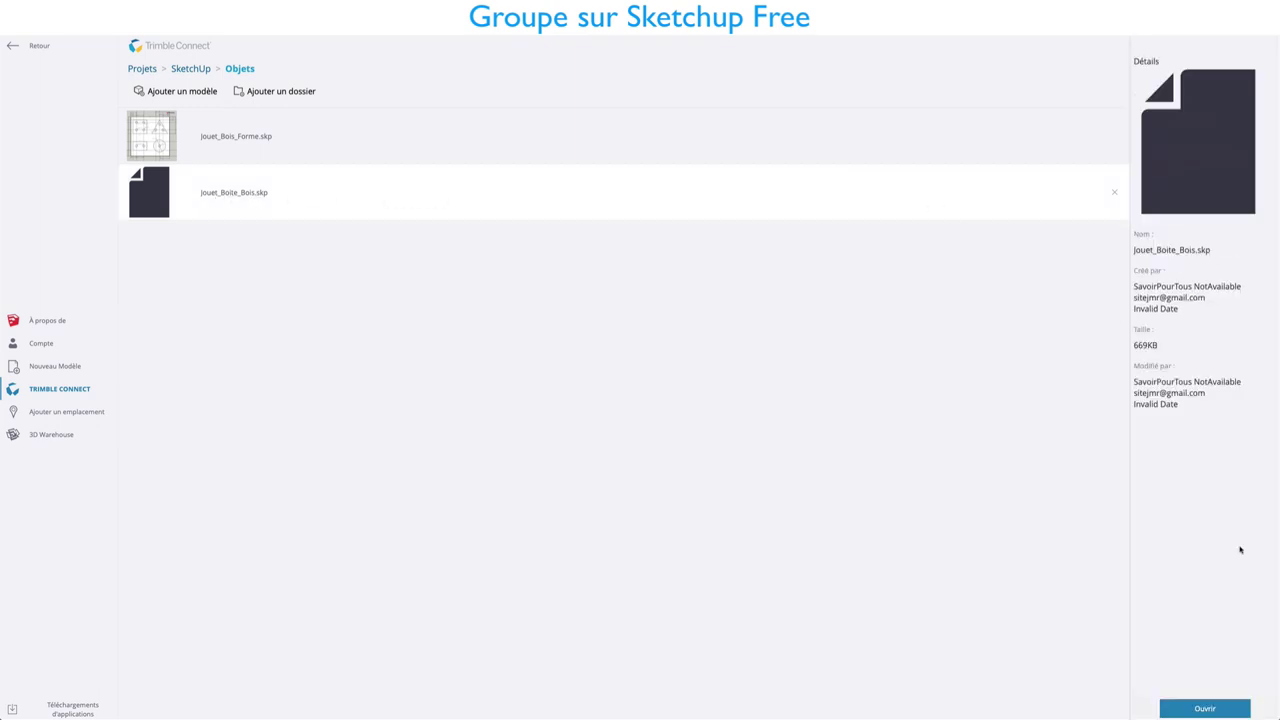
left_click(1203, 708)
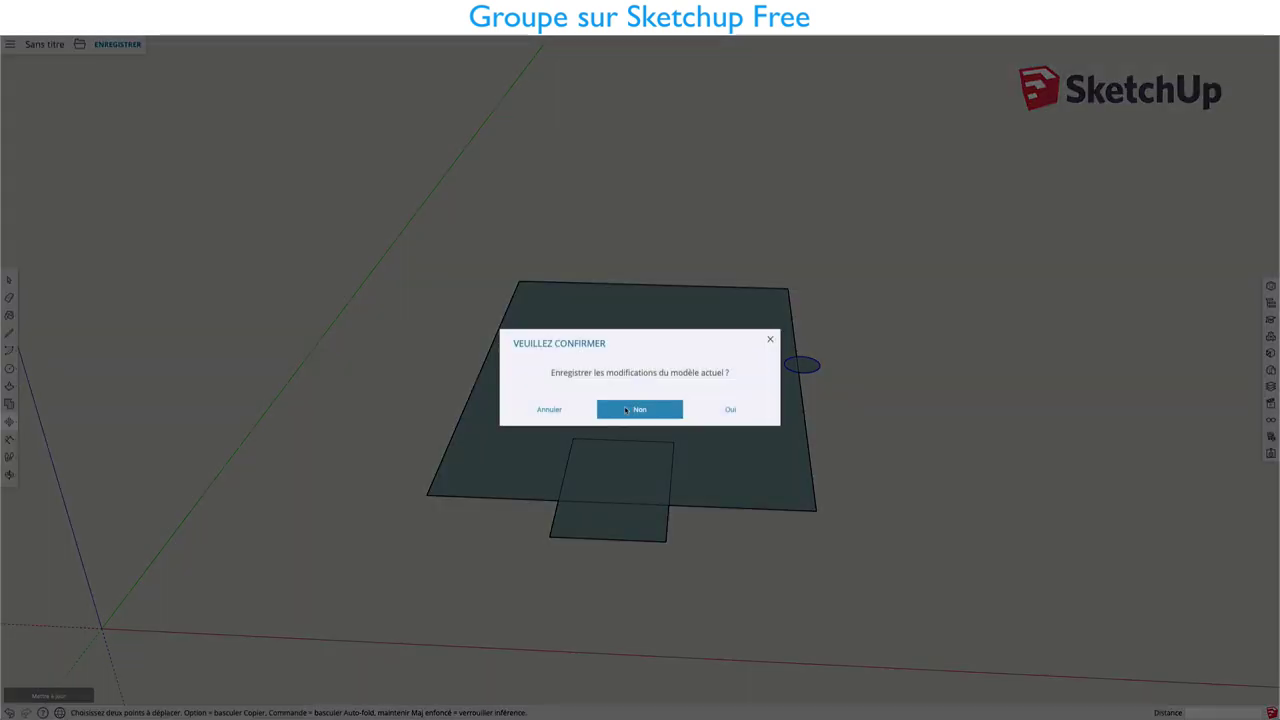
left_click(600, 413)
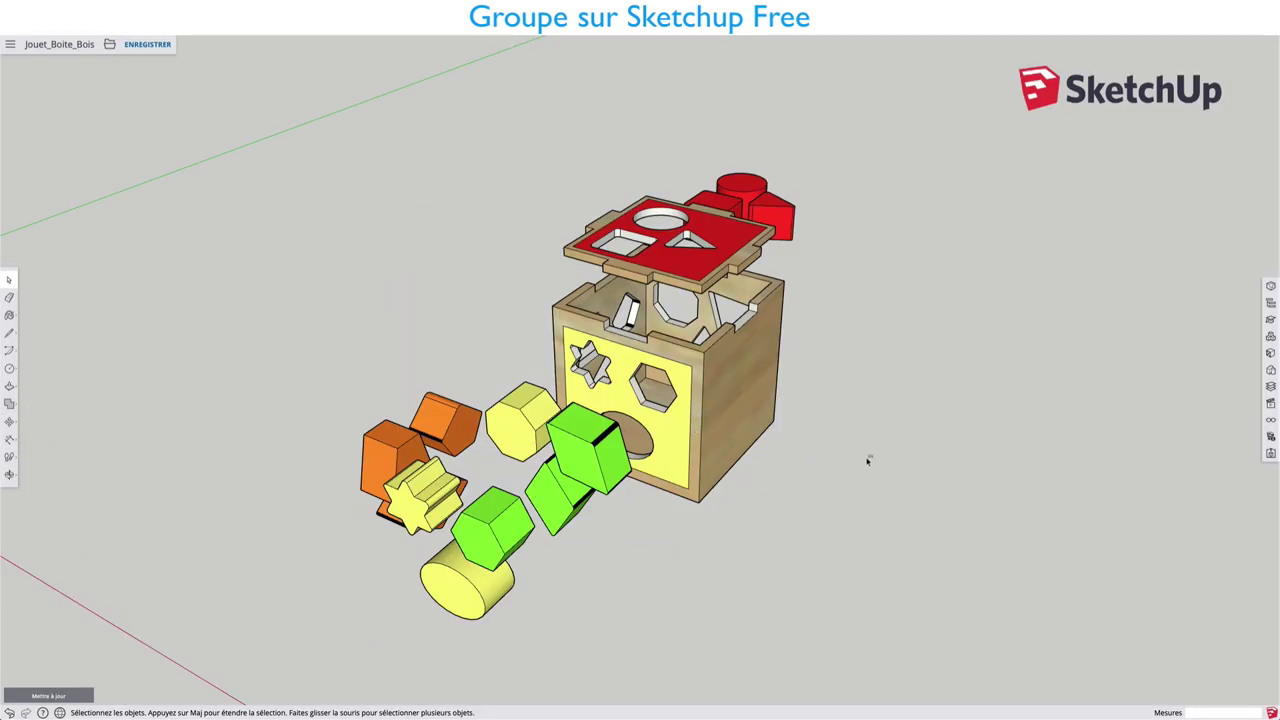
Step: Open the toy box group for editing and select its red lid
mouse_move(890, 460)
middle_mouse_down()
mouse_move(790, 425)
mouse_move(752, 338)
middle_mouse_up()
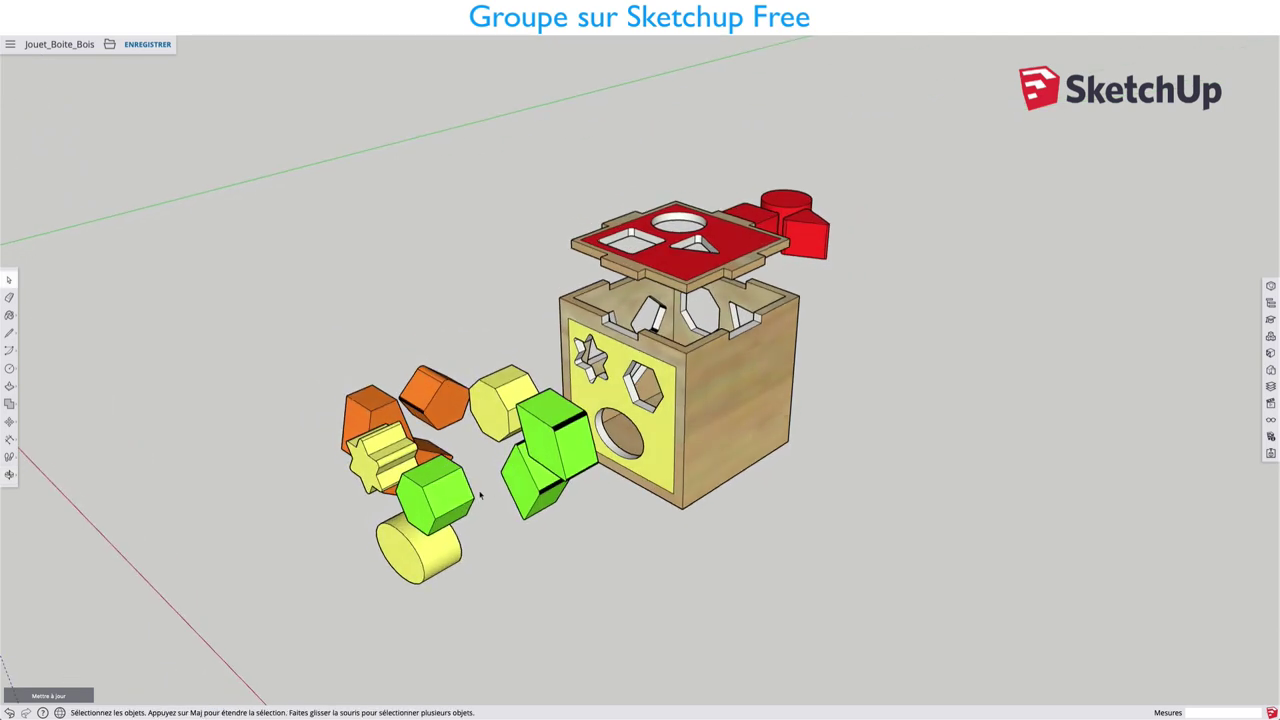
scroll(697, 268, "up", 2)
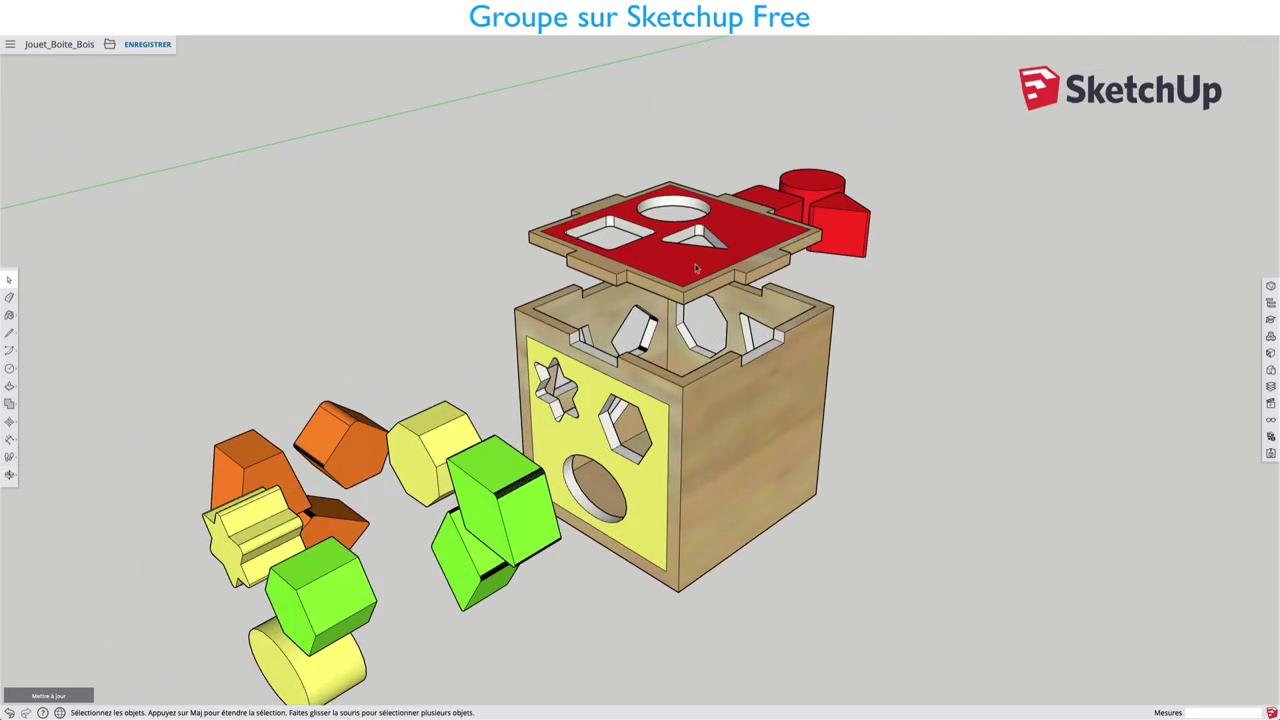
left_click(687, 278)
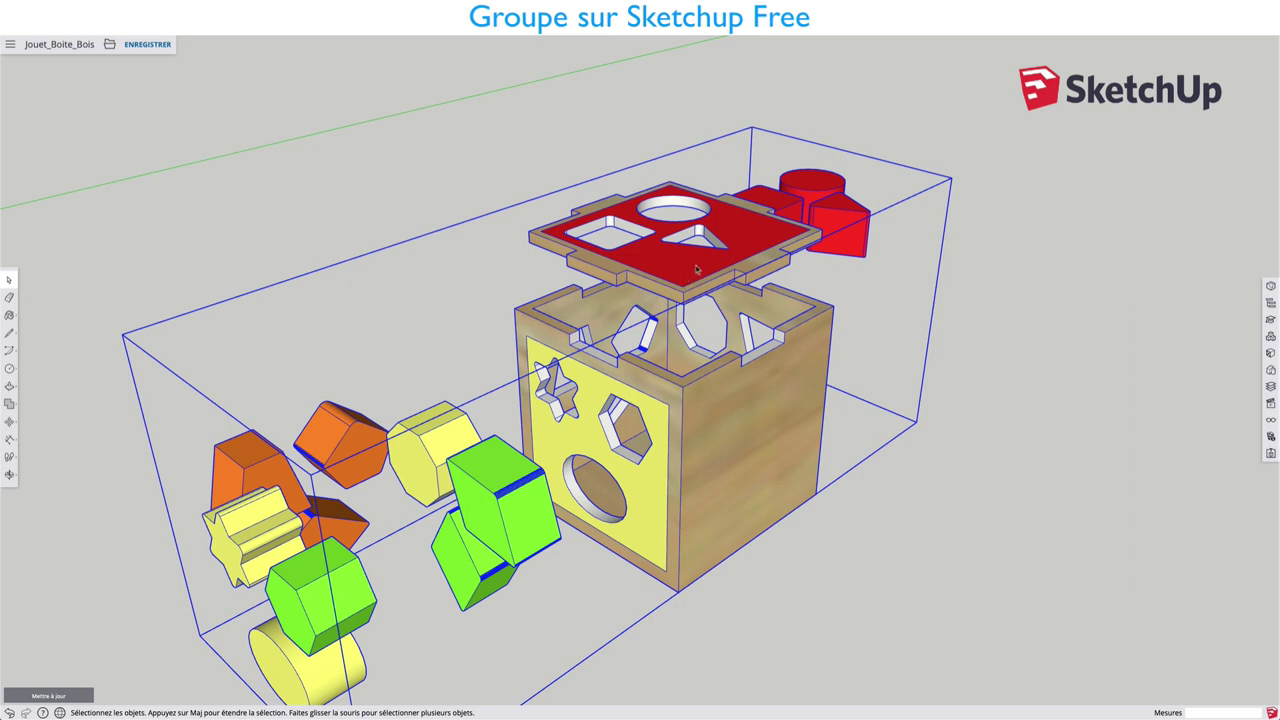
double_click(696, 269)
left_click(679, 283)
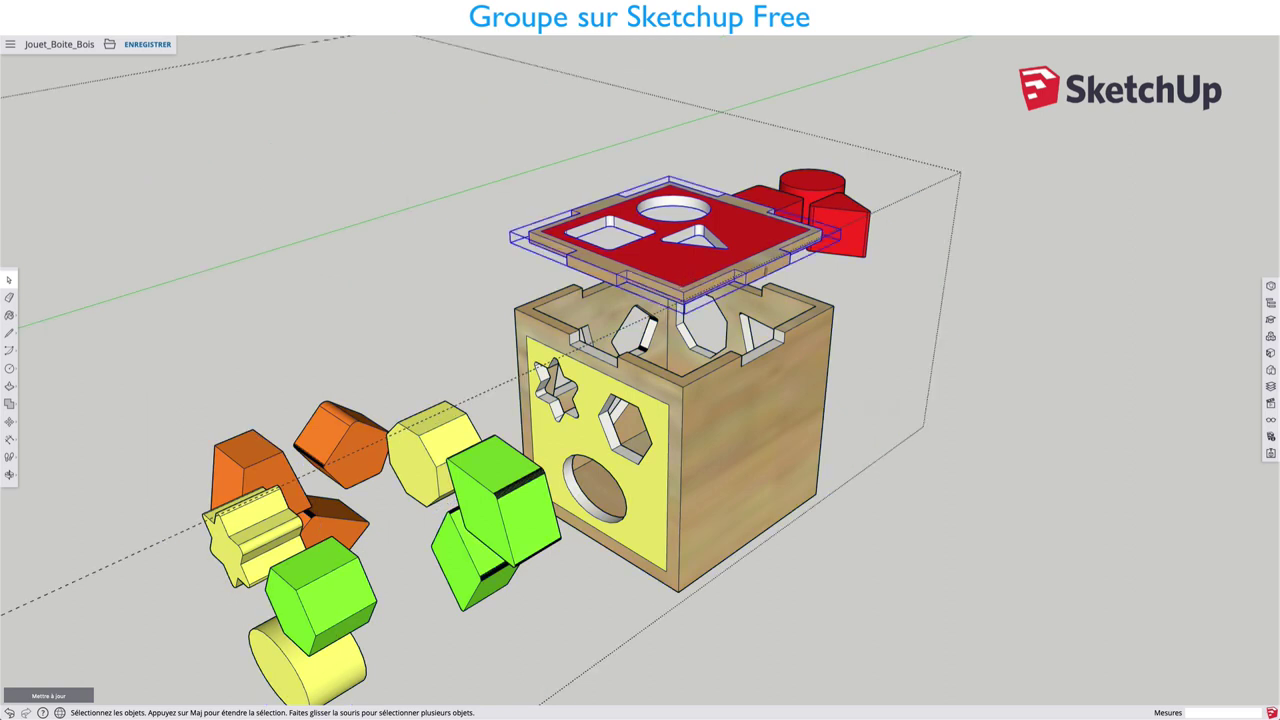
left_click(513, 488)
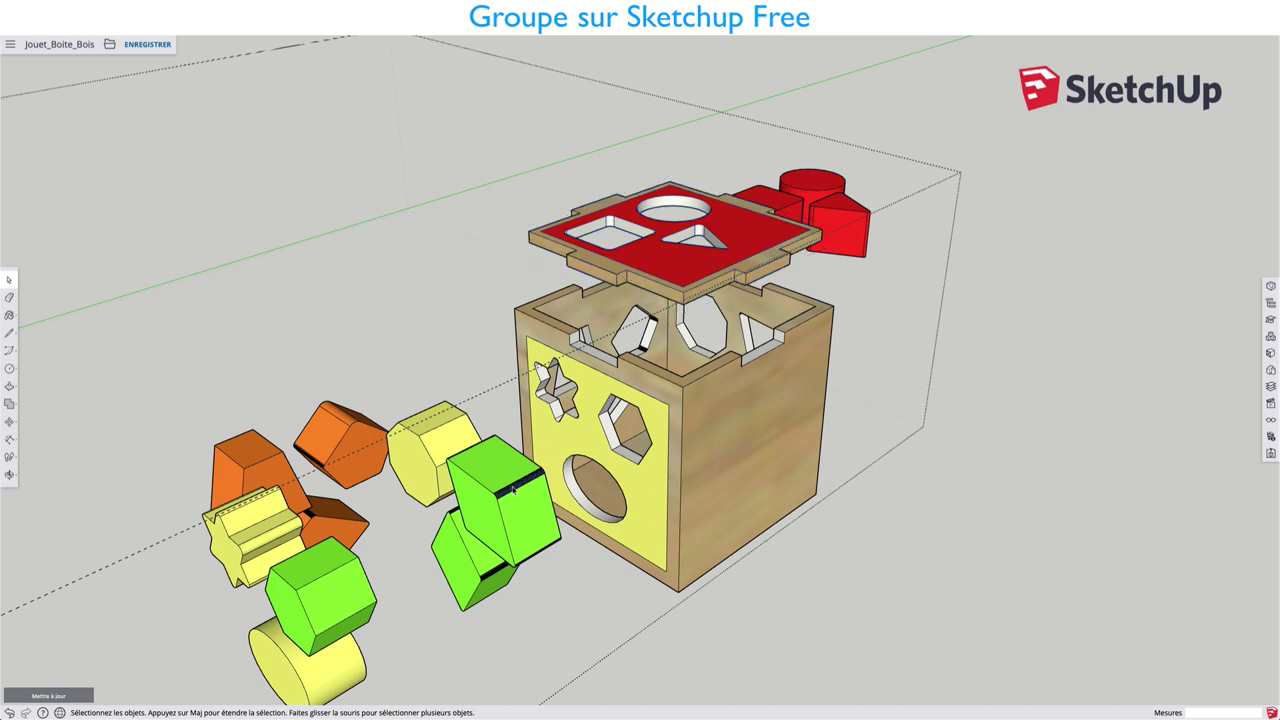
left_click(638, 394)
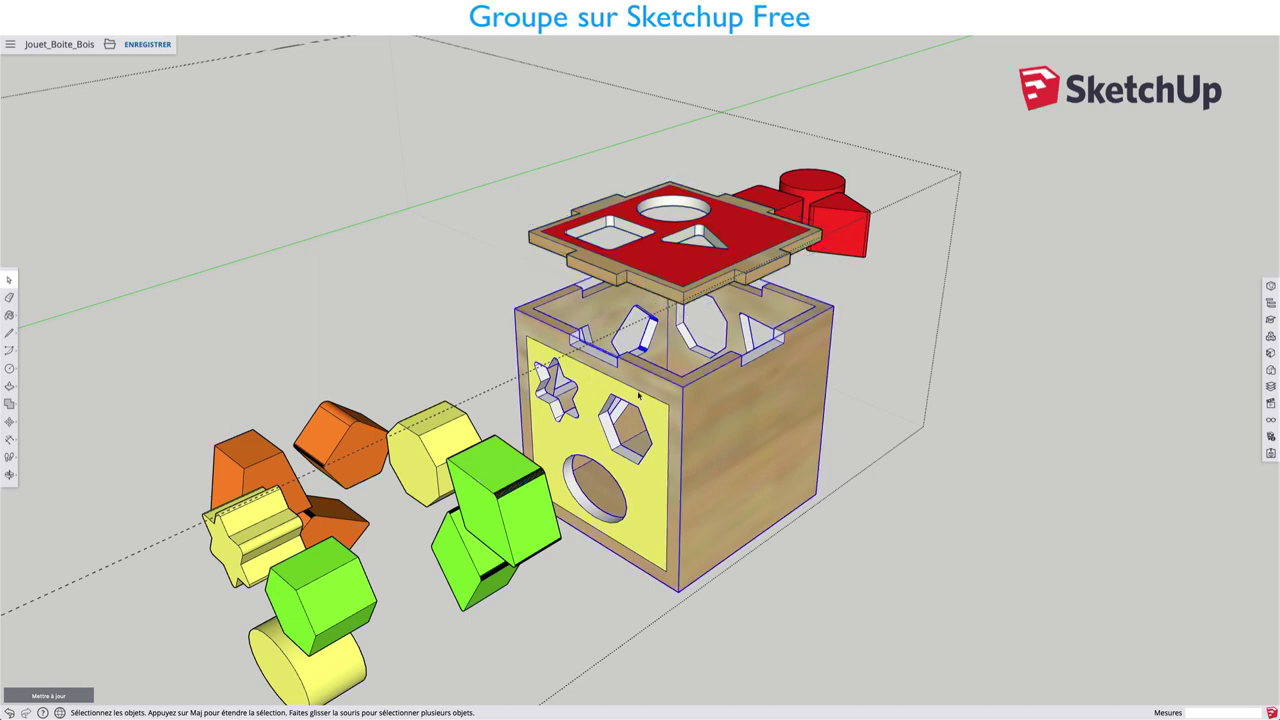
left_click(846, 212)
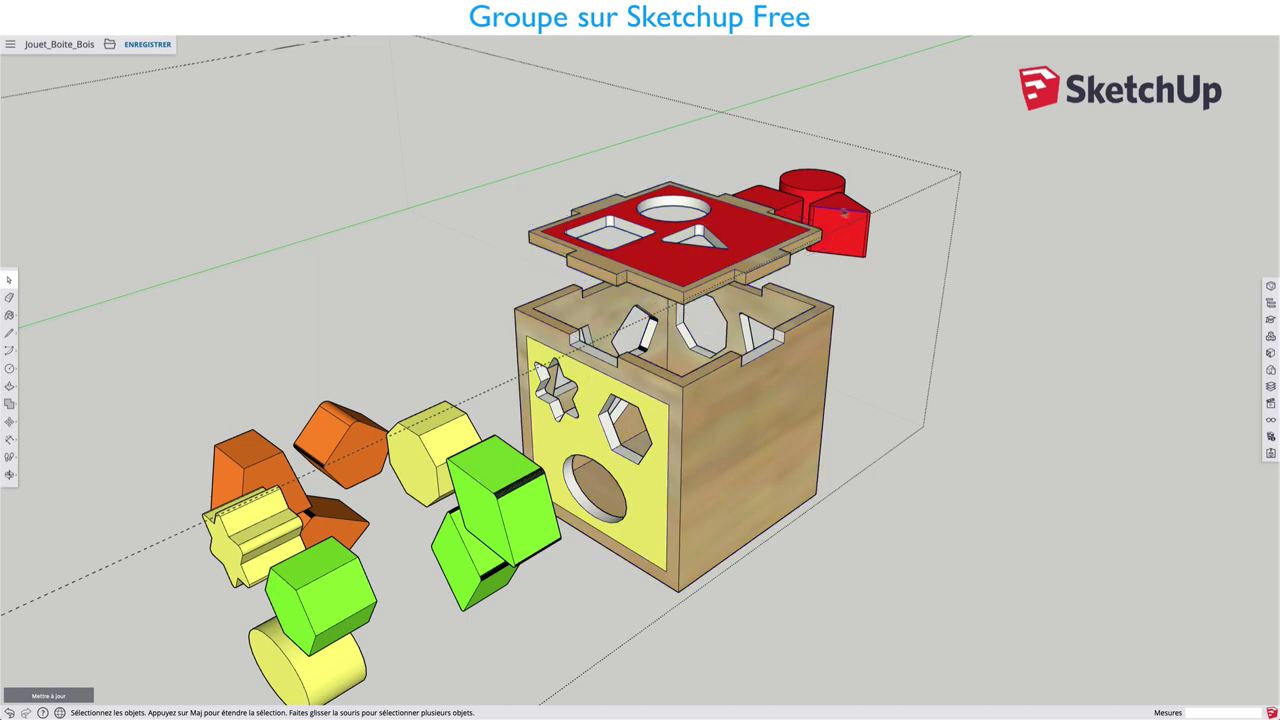
left_click(688, 256)
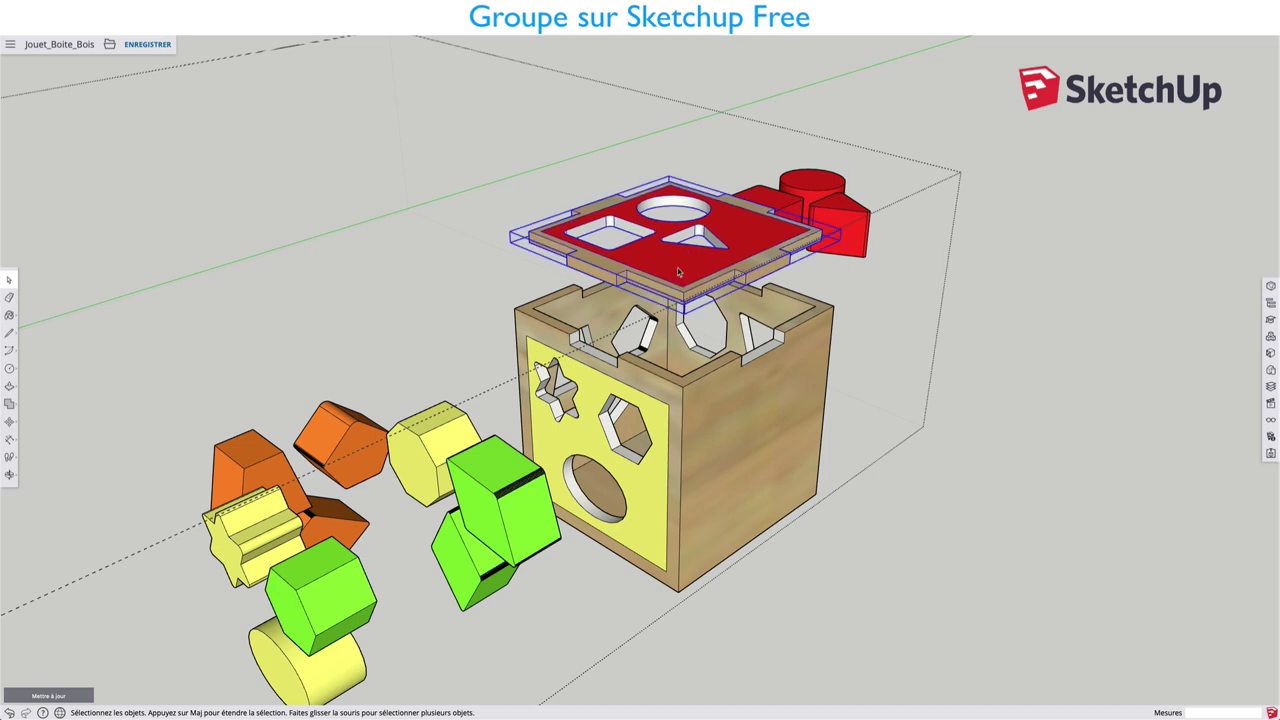
Step: Lift the red lid above the wooden box with Move
key("m")
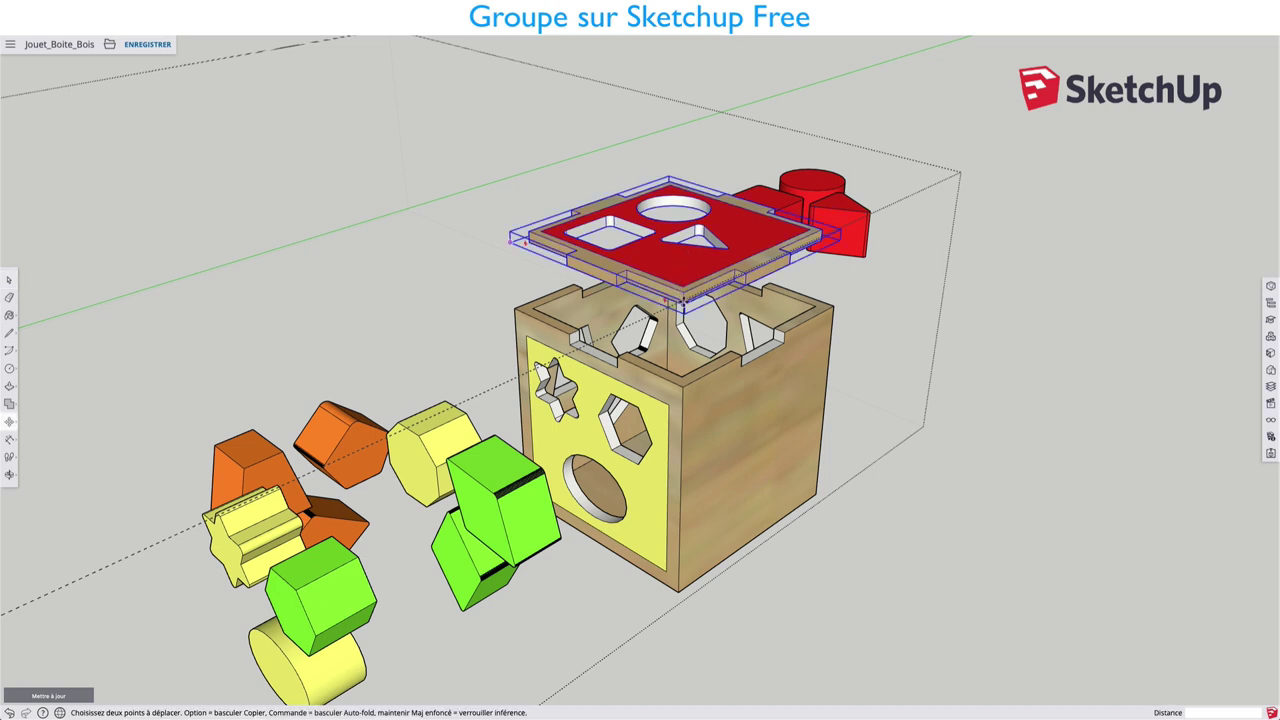
left_click(682, 300)
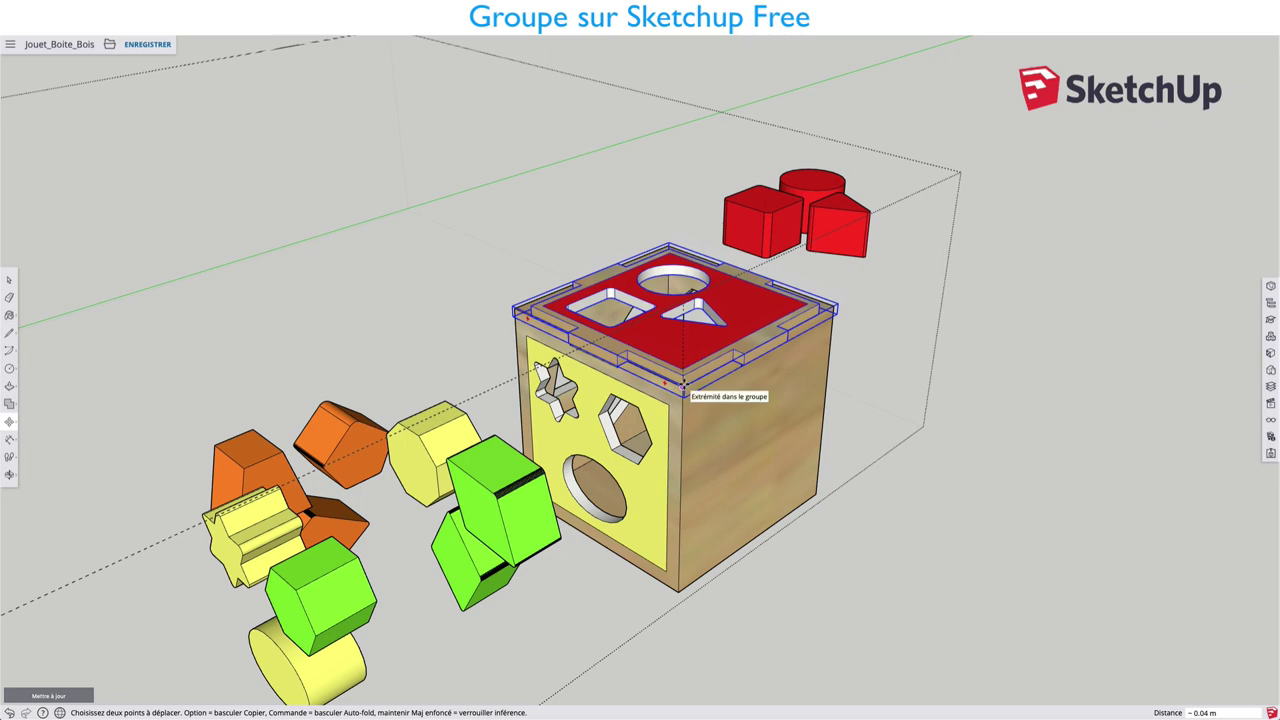
scroll(682, 385, "up", 3)
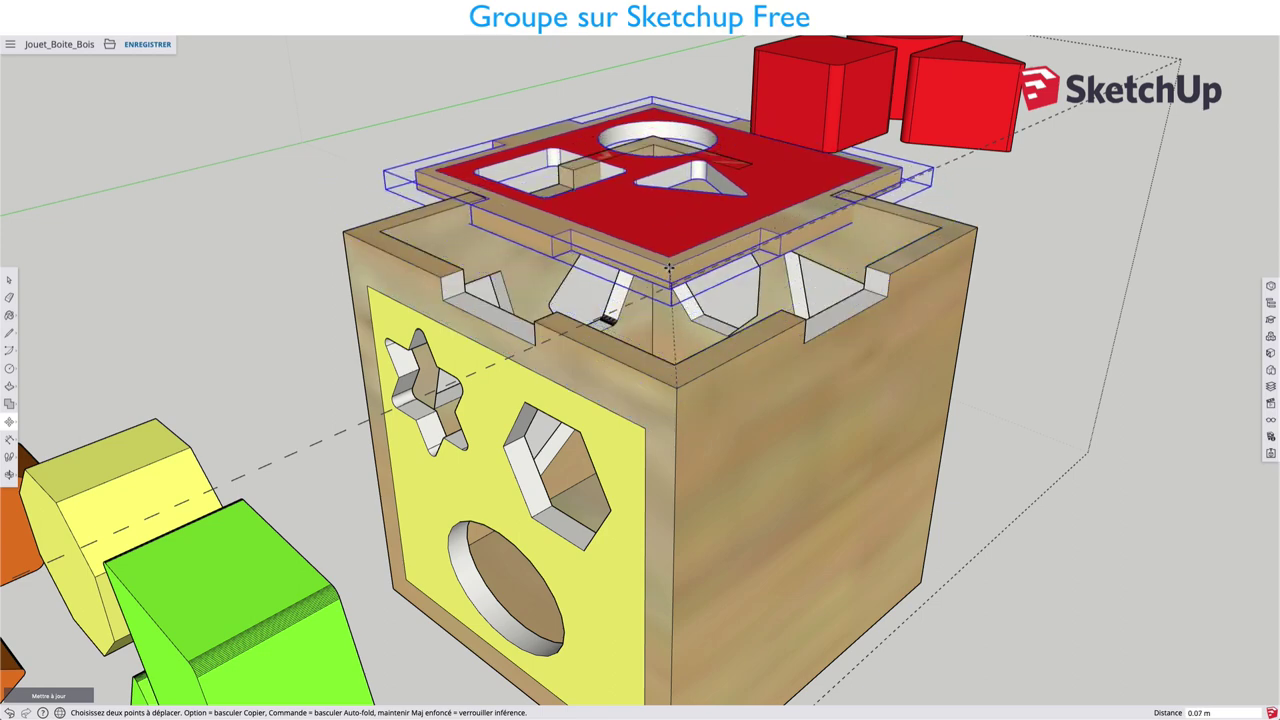
mouse_move(668, 268)
middle_mouse_down()
mouse_move(832, 280)
mouse_move(651, 366)
middle_mouse_up()
scroll(646, 371, "down", 3)
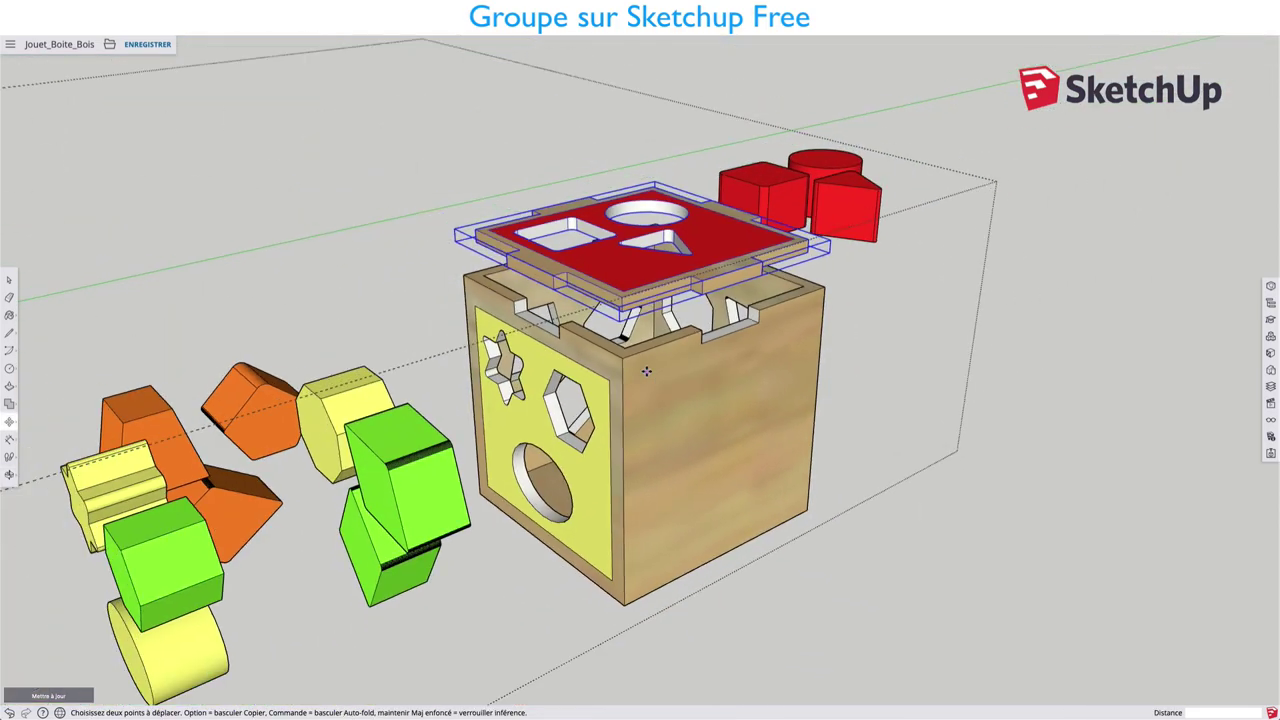
key("space")
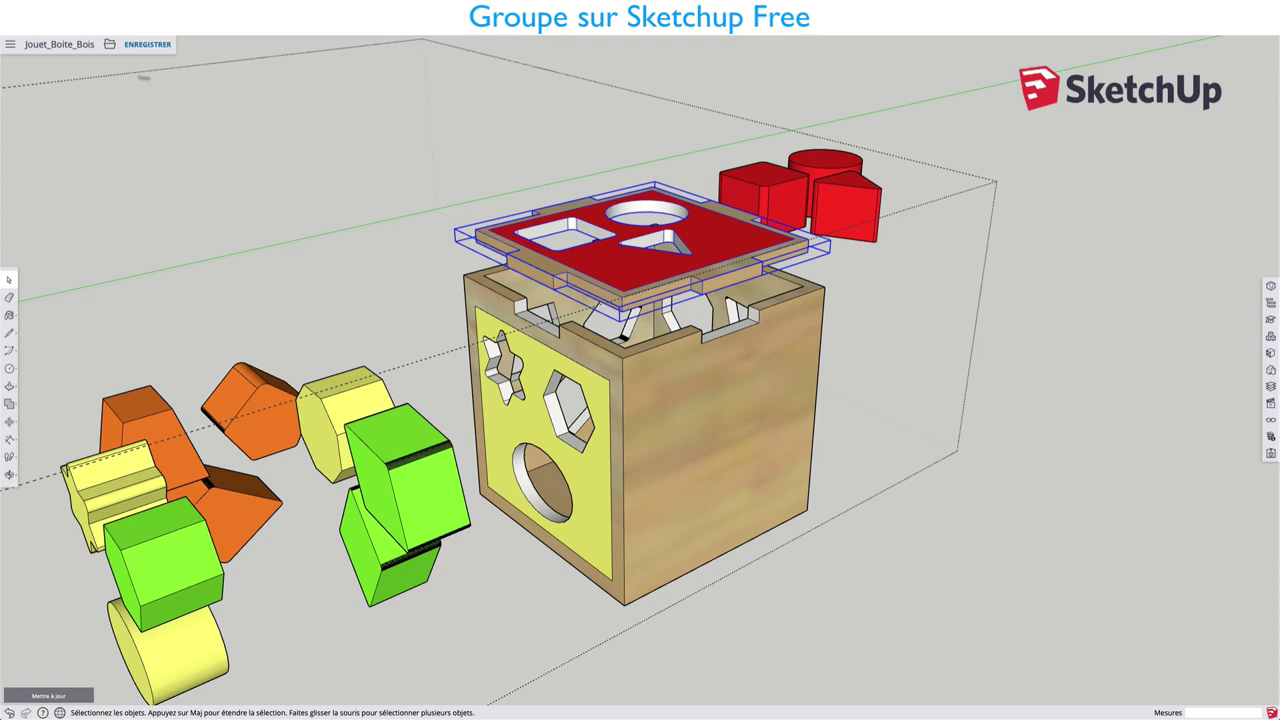
Step: Start a new model from the Mètres template
left_click(110, 44)
left_click(118, 65)
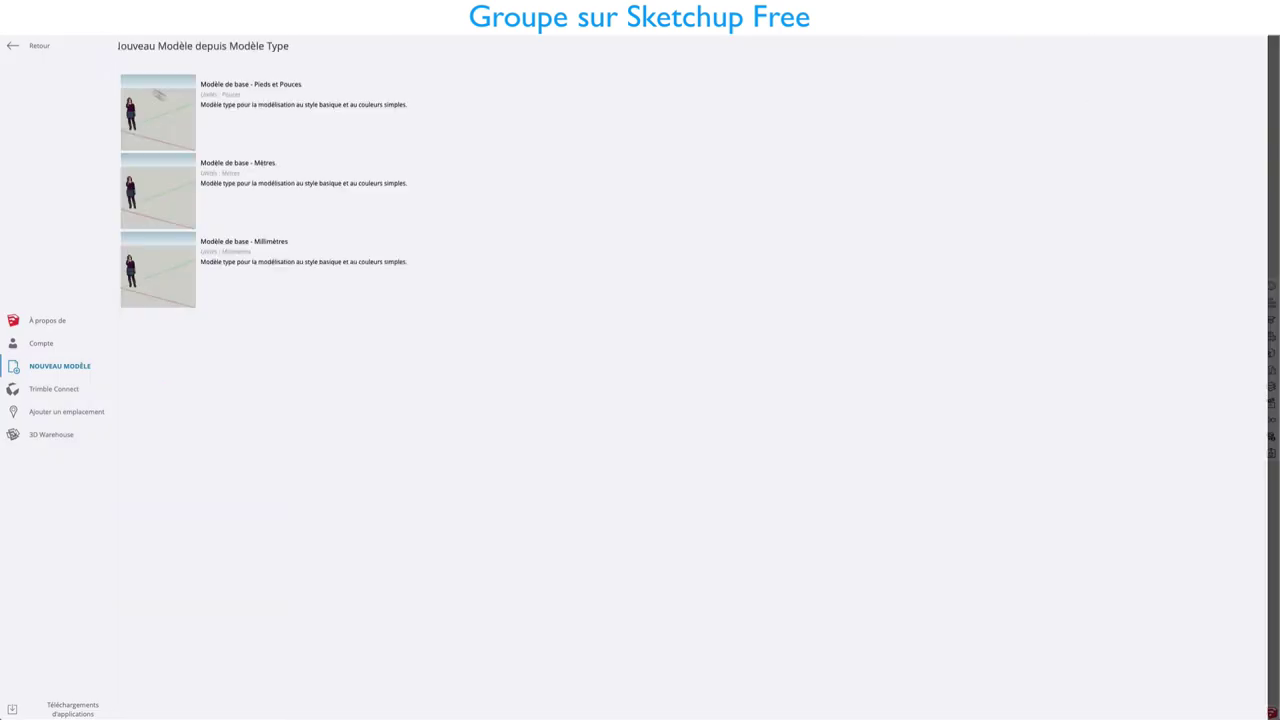
left_click(251, 166)
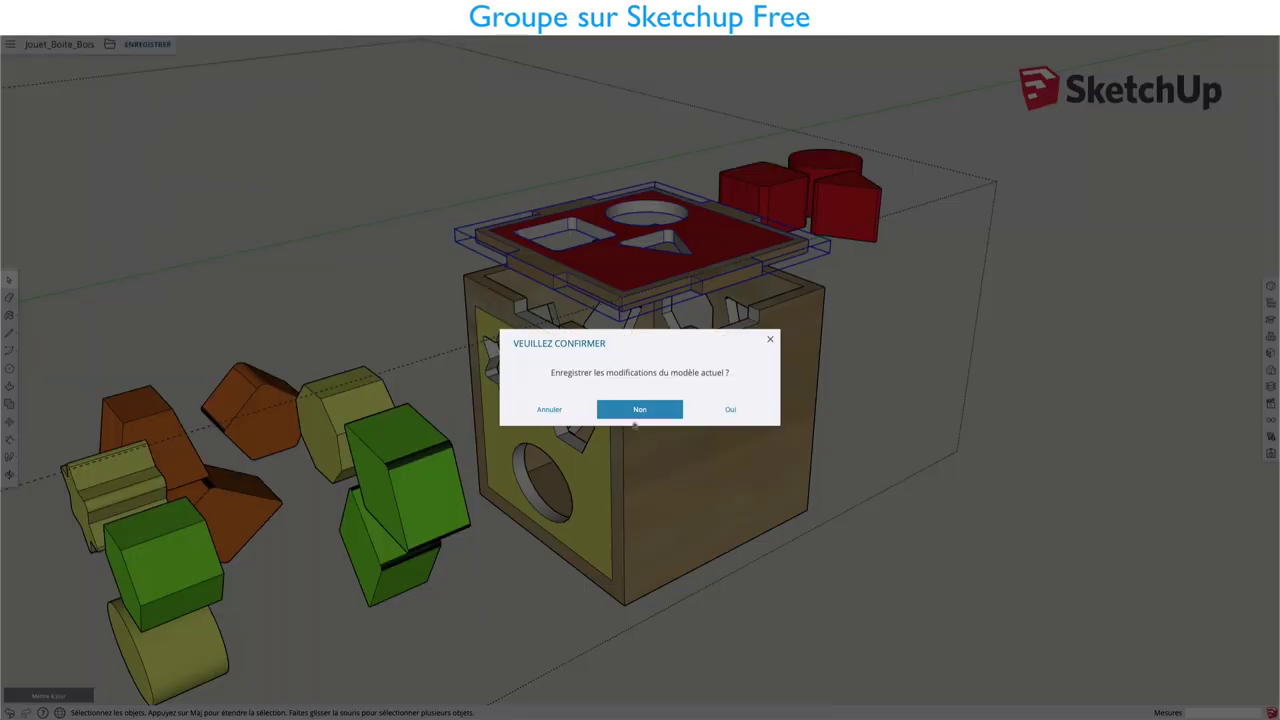
Step: Discard the toy box changes and turn off length snapping in Model Info
left_click(651, 411)
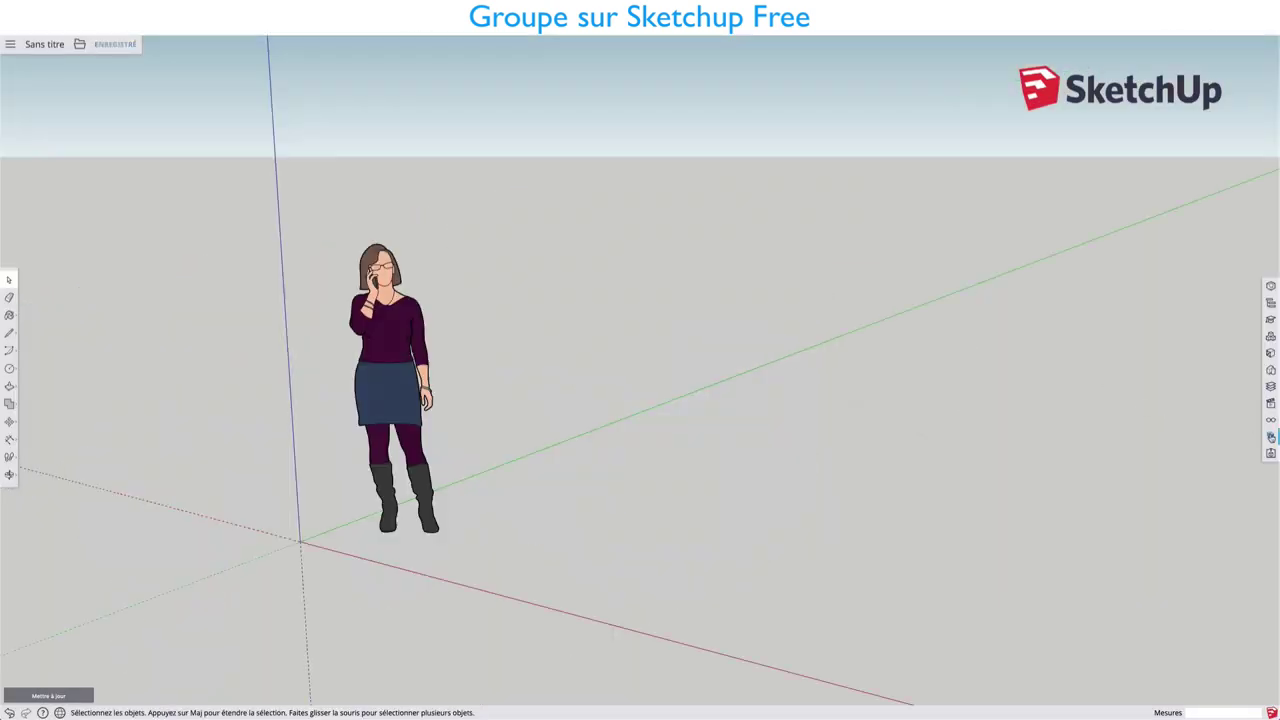
left_click(1271, 437)
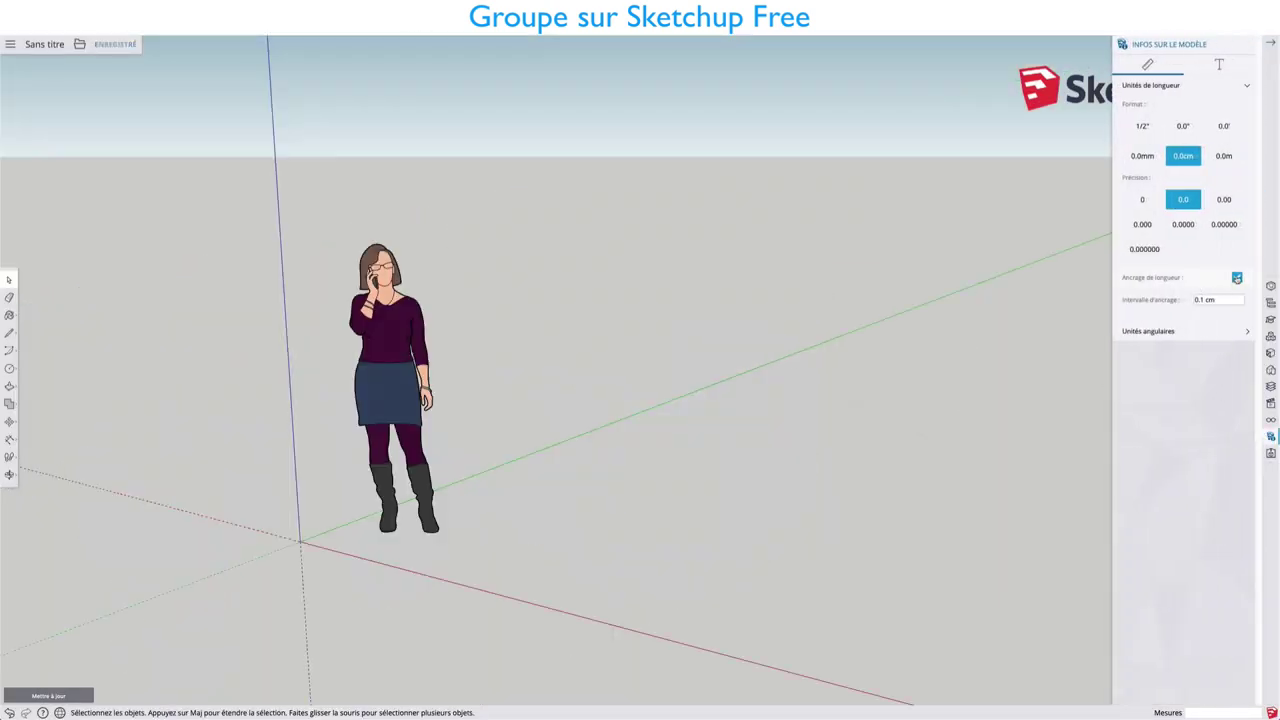
left_click(1237, 278)
Step: Delete the default figure, orbit the empty scene, and begin a ground rectangle
left_click(408, 413)
key("Delete")
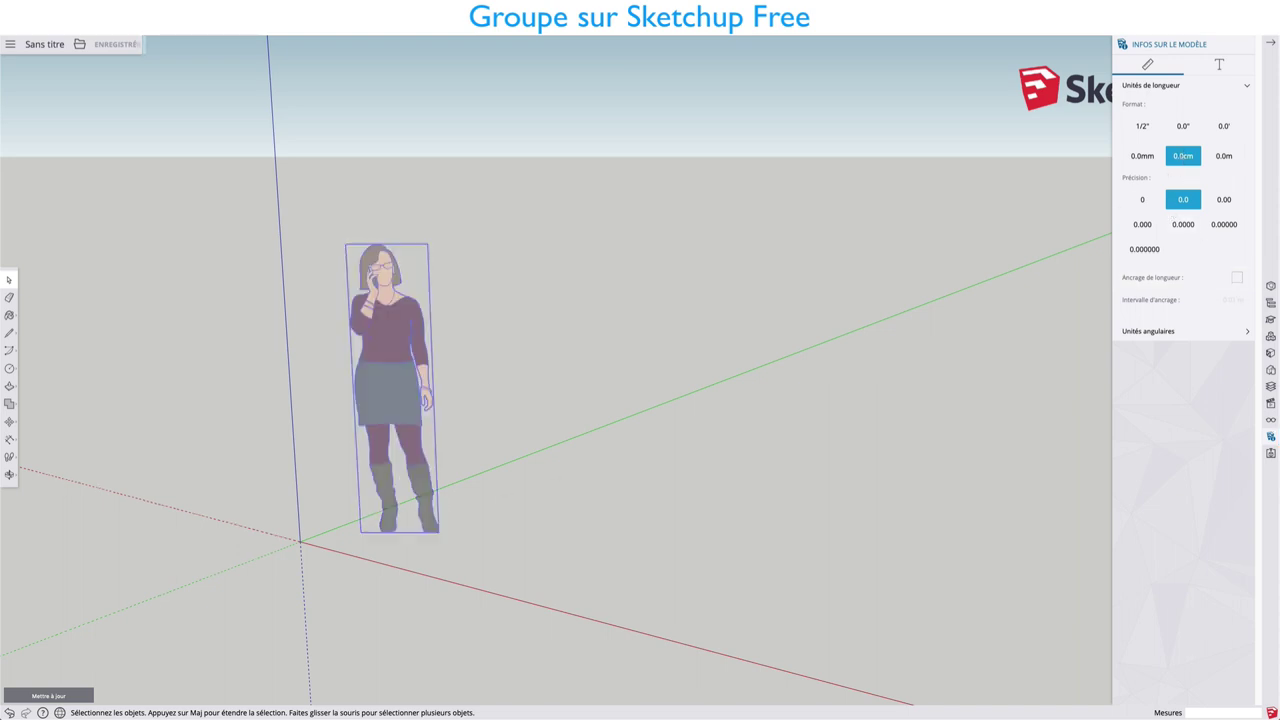
key("o")
left_click_drag(414, 517, 499, 524)
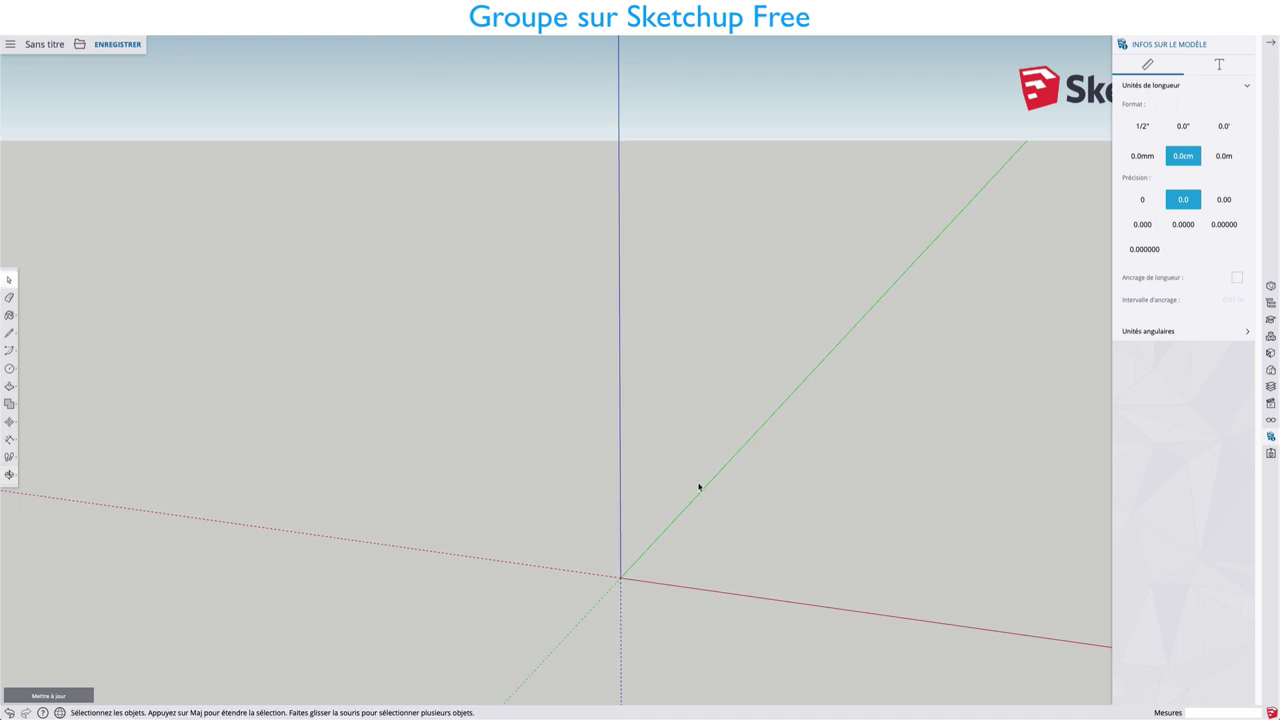
mouse_move(697, 486)
left_mouse_down()
mouse_move(286, 480)
mouse_move(406, 474)
mouse_move(367, 461)
mouse_move(400, 503)
left_mouse_up()
key("space")
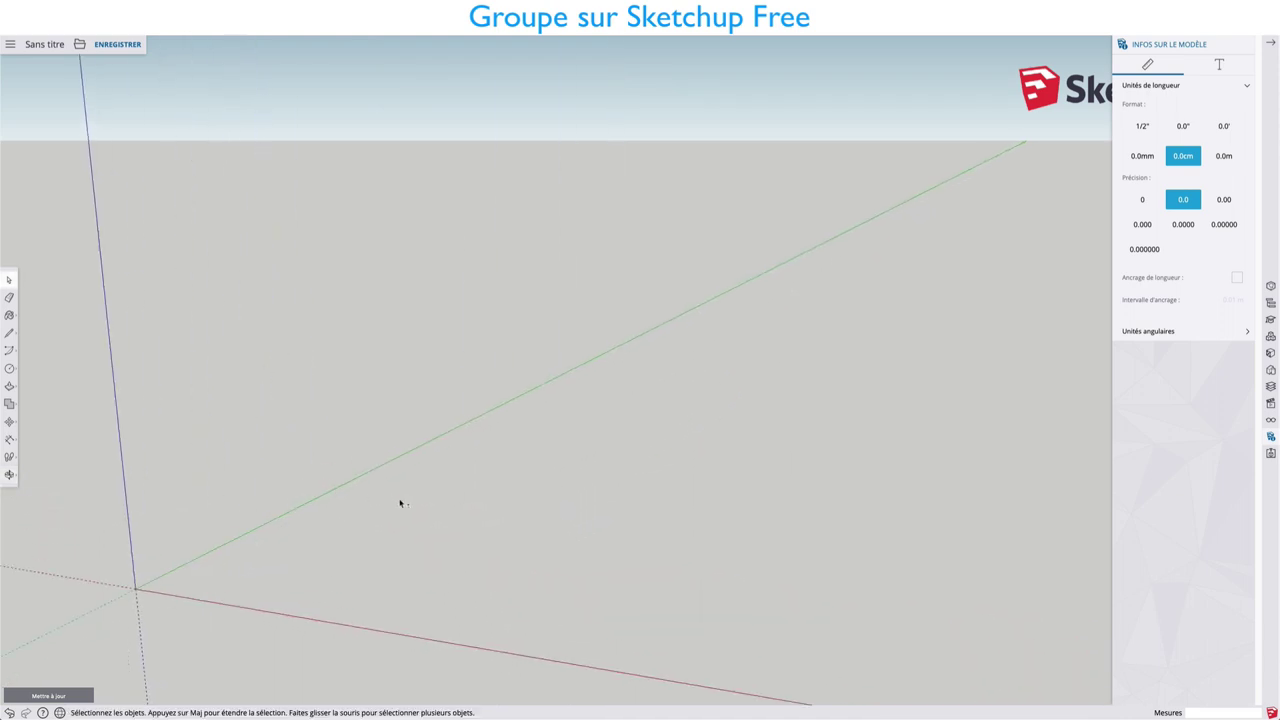
key("r")
left_click(463, 476)
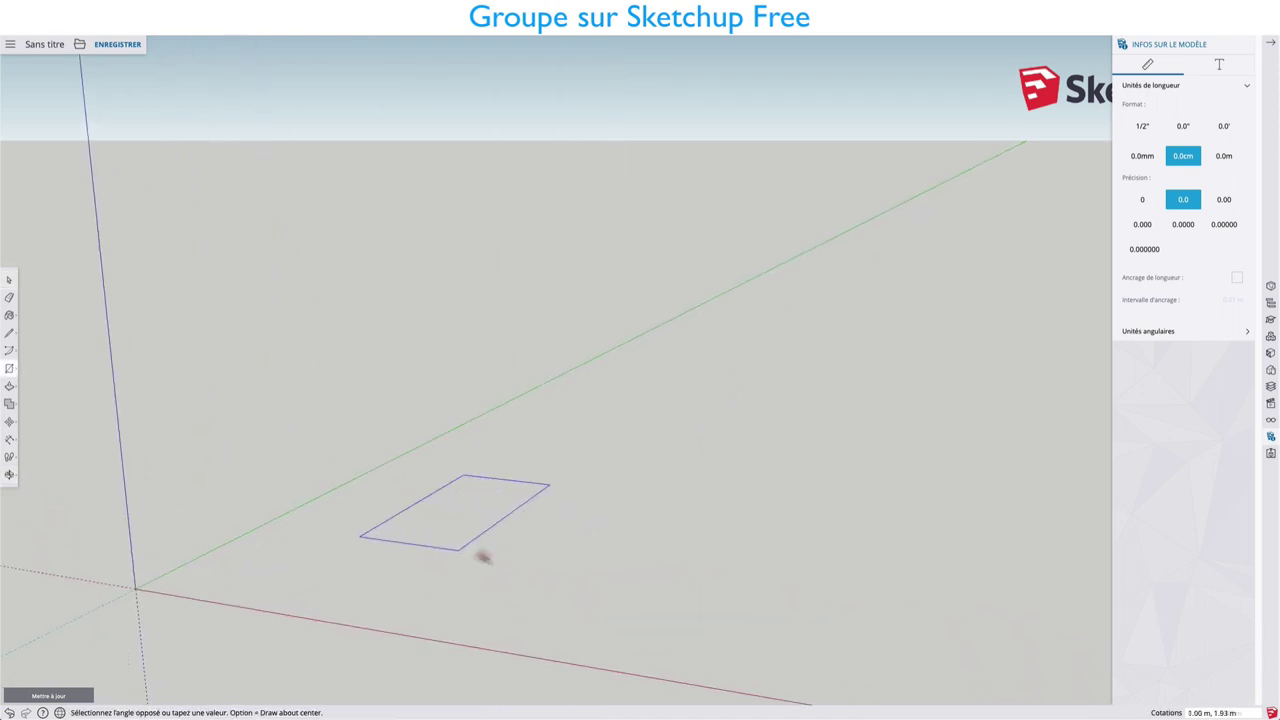
Step: Finish the ground rectangle and draw a circle on it, making the circle a group
left_click(532, 607)
middle_click_drag(491, 526, 522, 585)
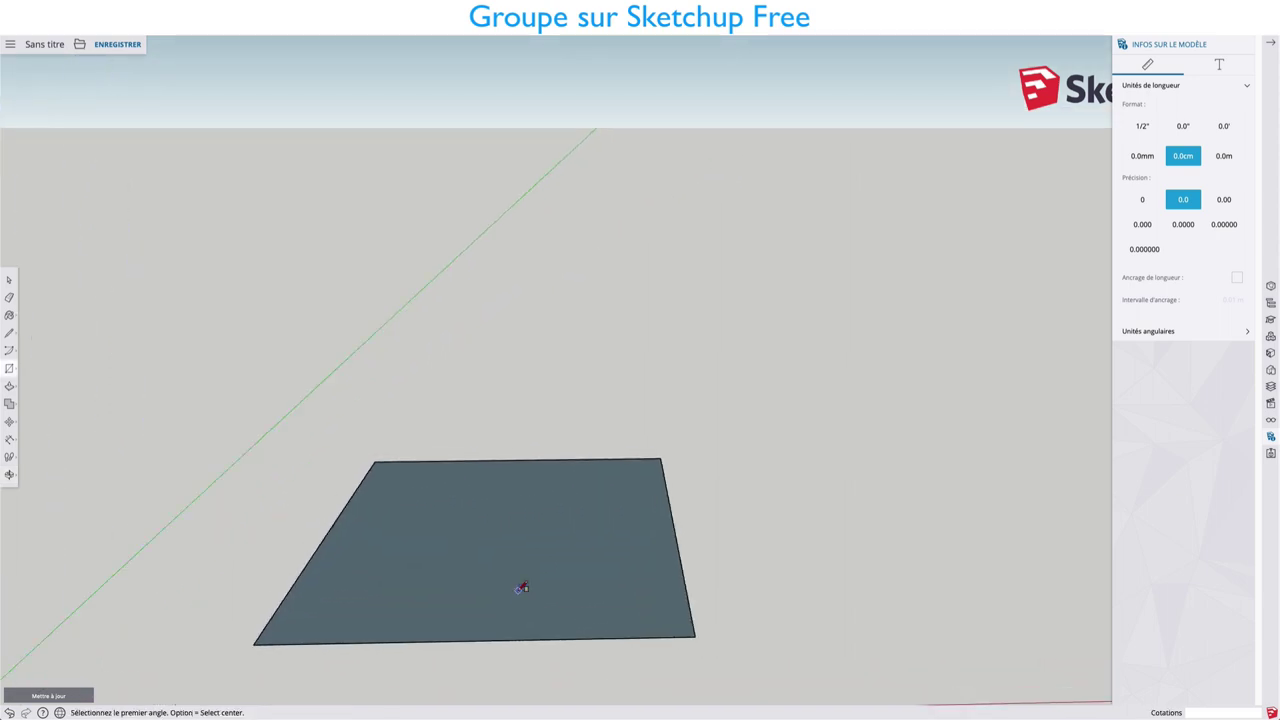
key("c")
left_click(506, 534)
left_click(522, 562)
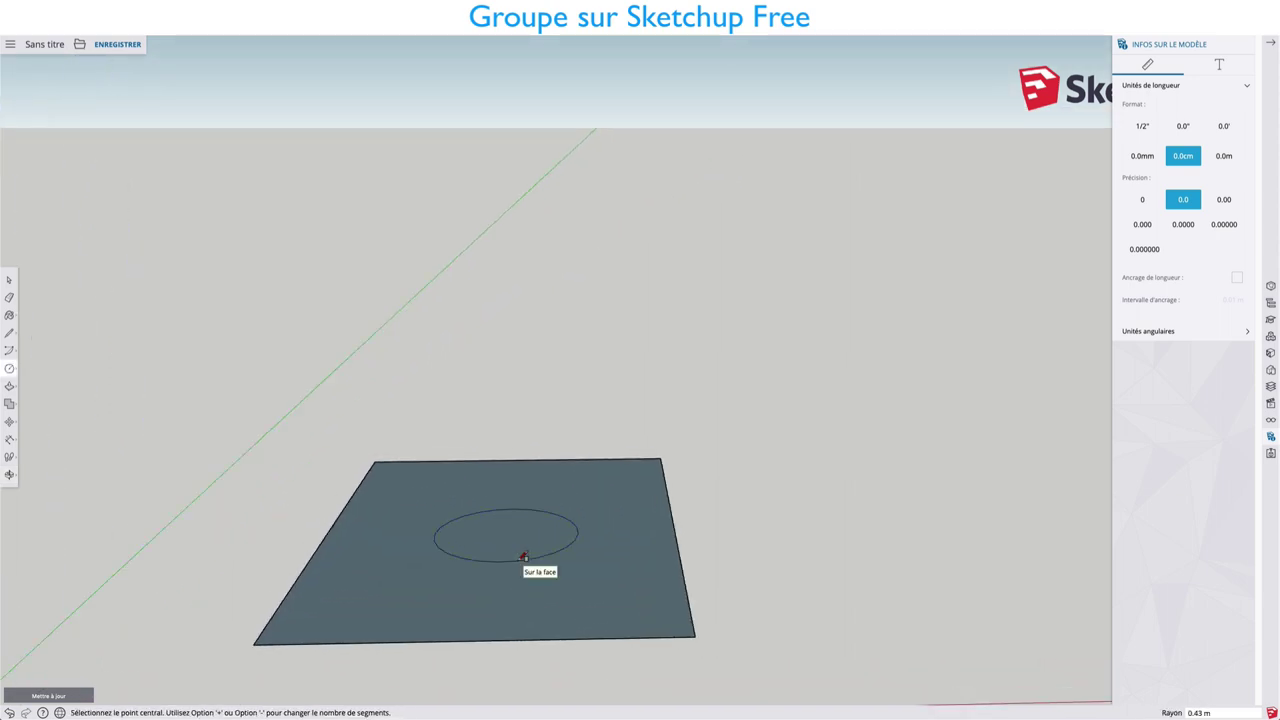
key("space")
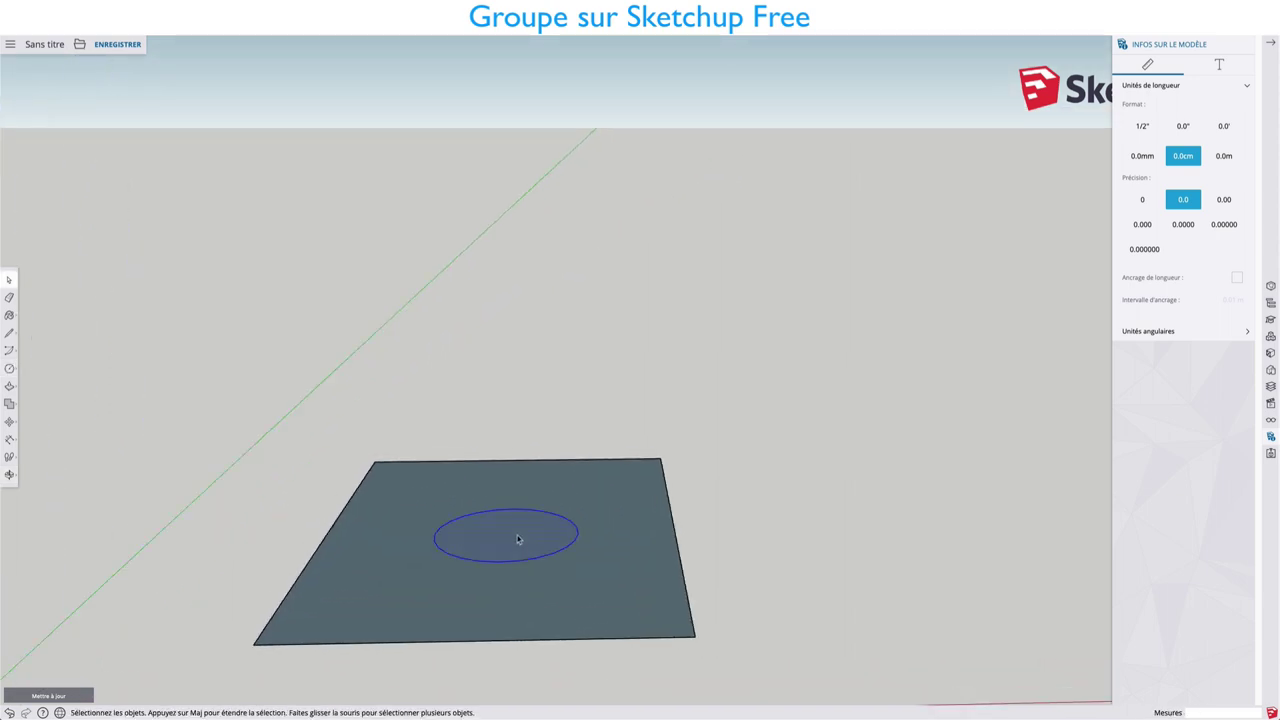
right_click(518, 539)
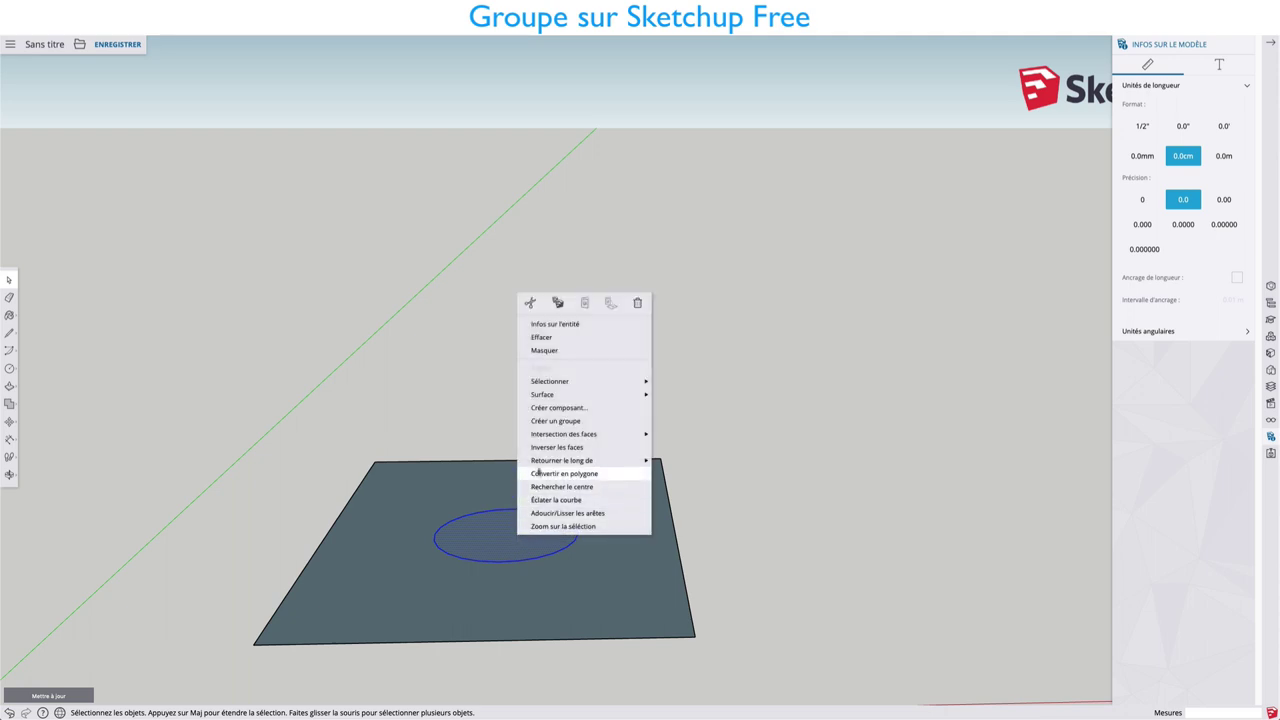
left_click(546, 423)
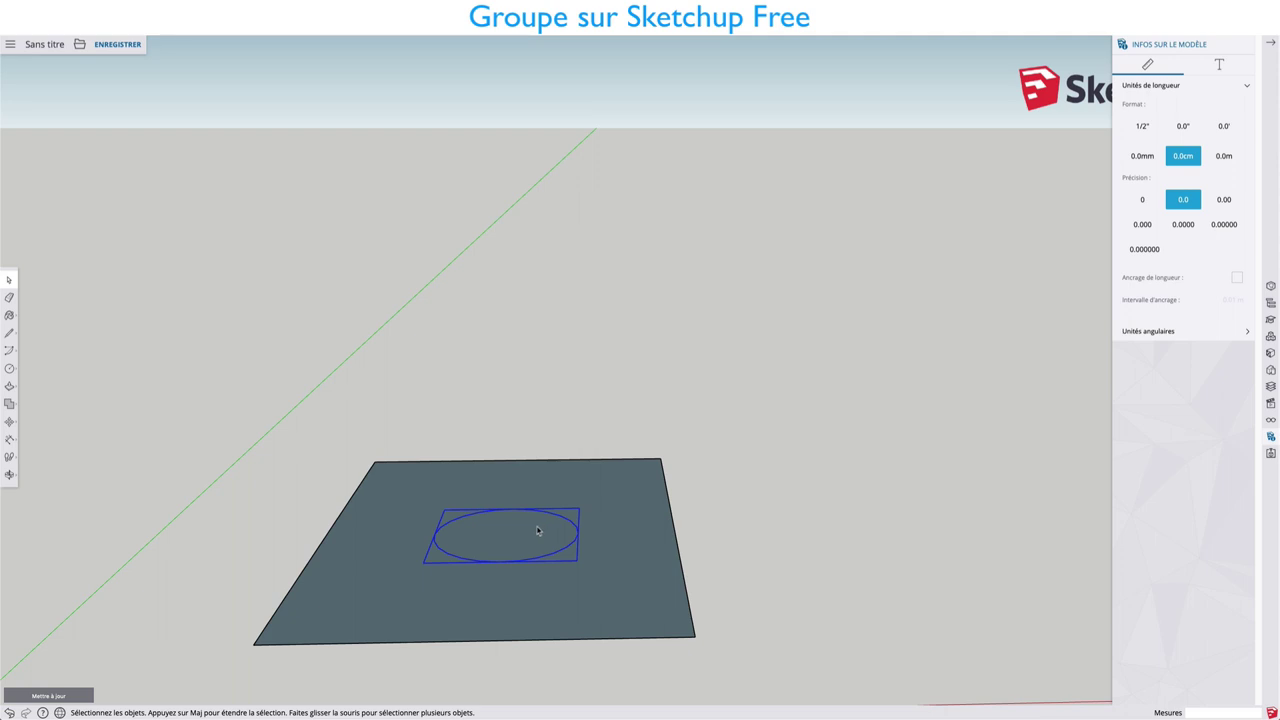
Step: Move the circle group across the rectangle's near edge, then begin a small rectangle
key("m")
left_click(511, 531)
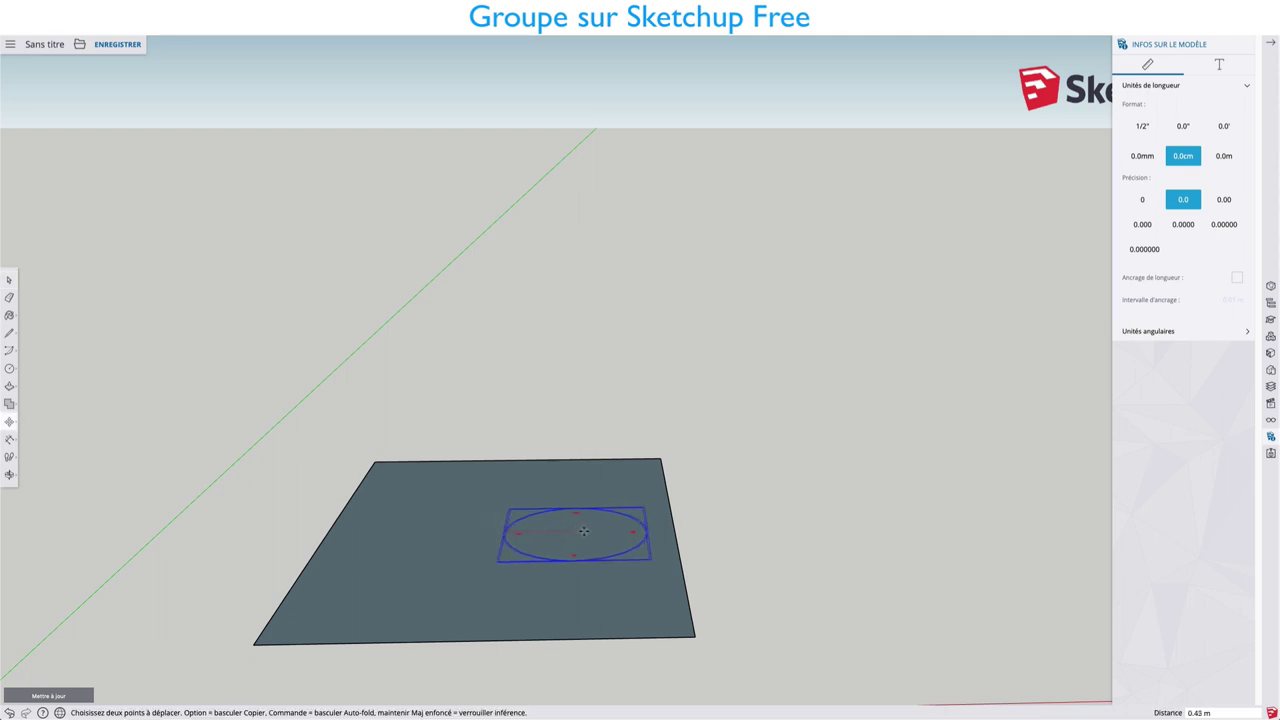
left_click(670, 532)
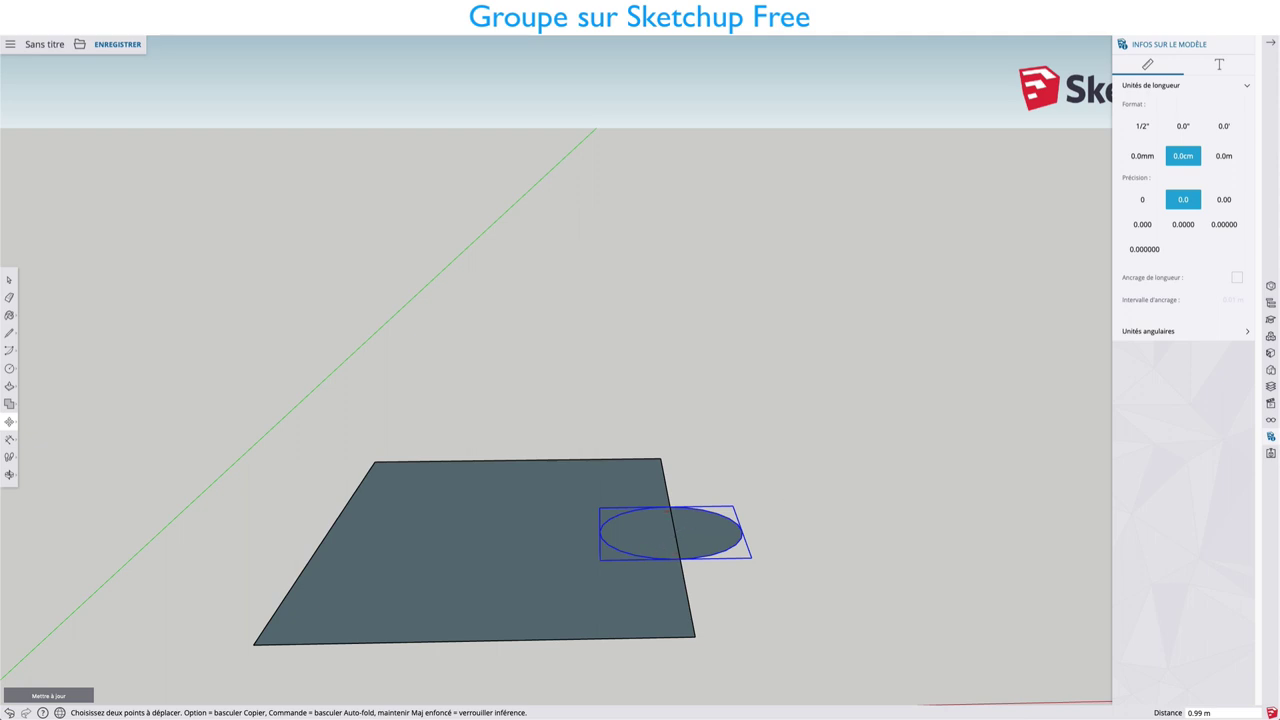
left_click(668, 531)
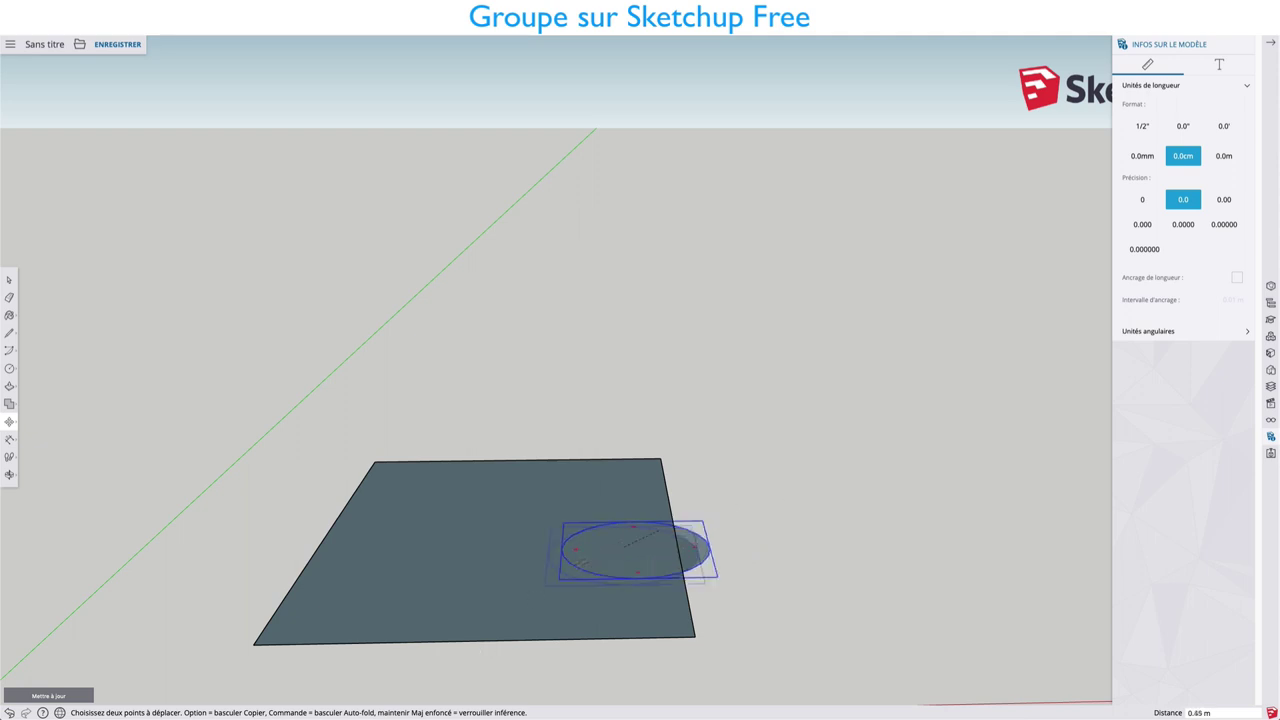
left_click(456, 638)
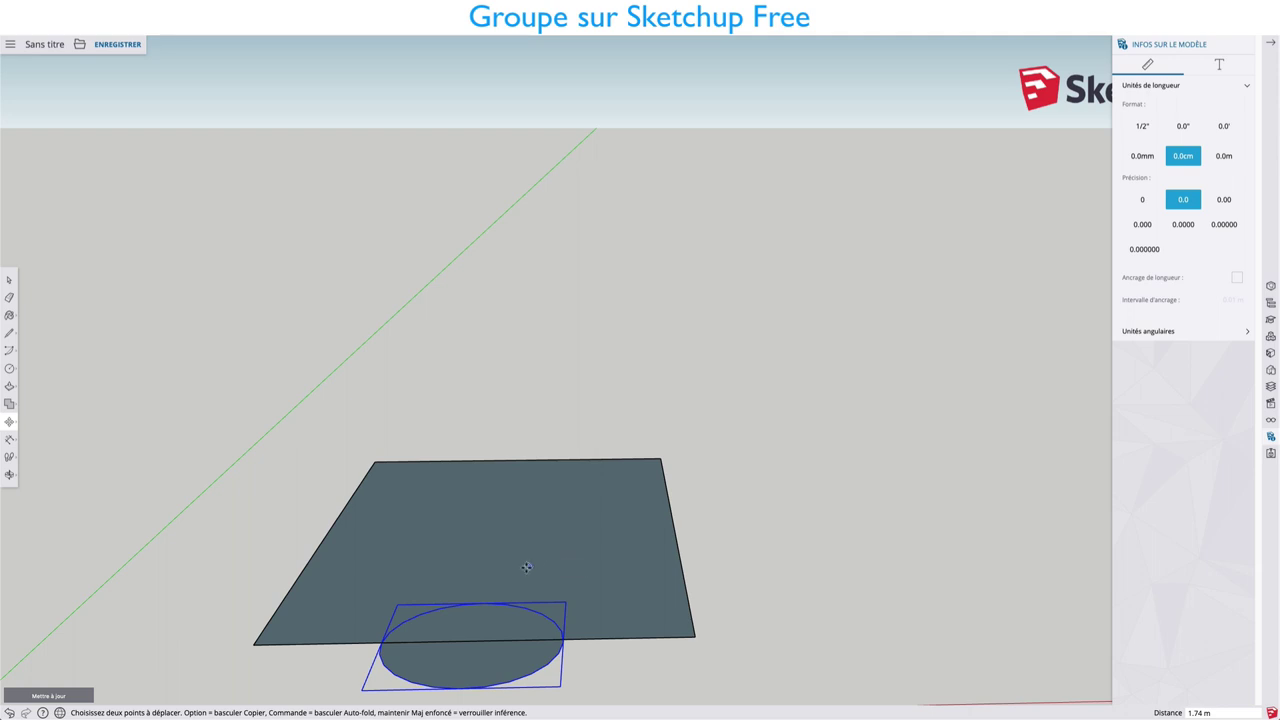
key("w")
left_click_drag(577, 535, 699, 494)
mouse_move(684, 543)
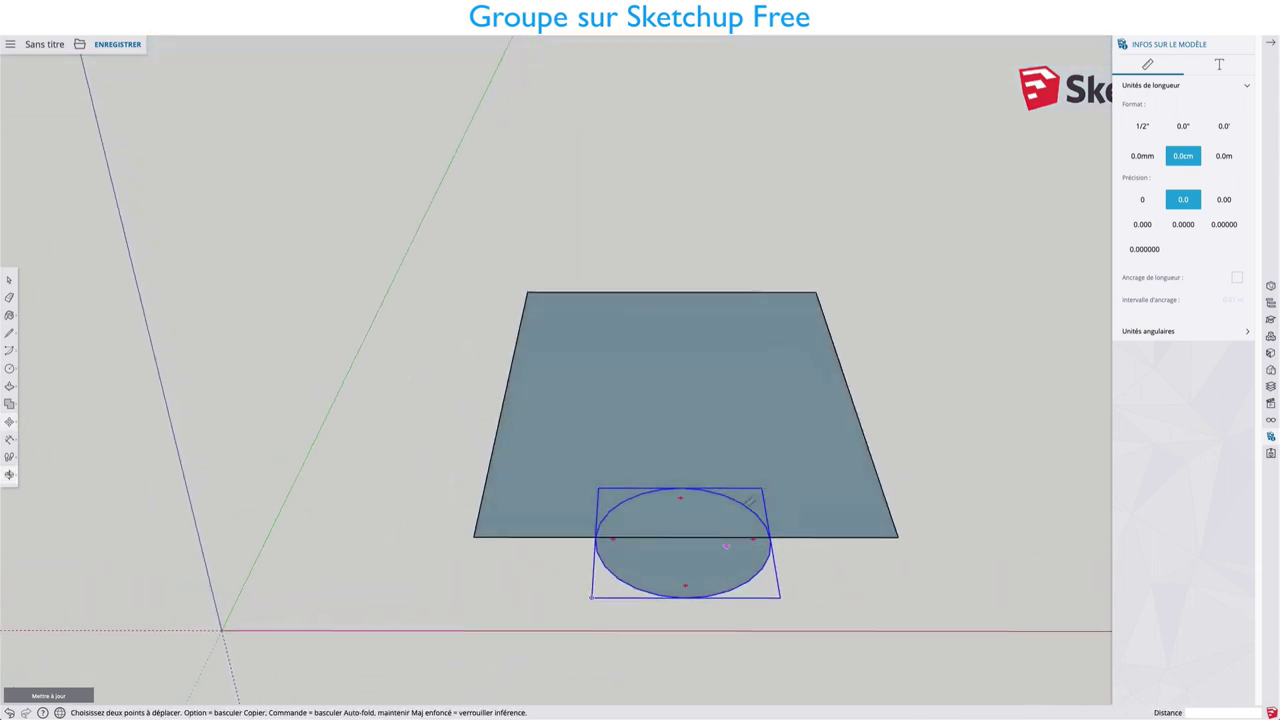
key("m")
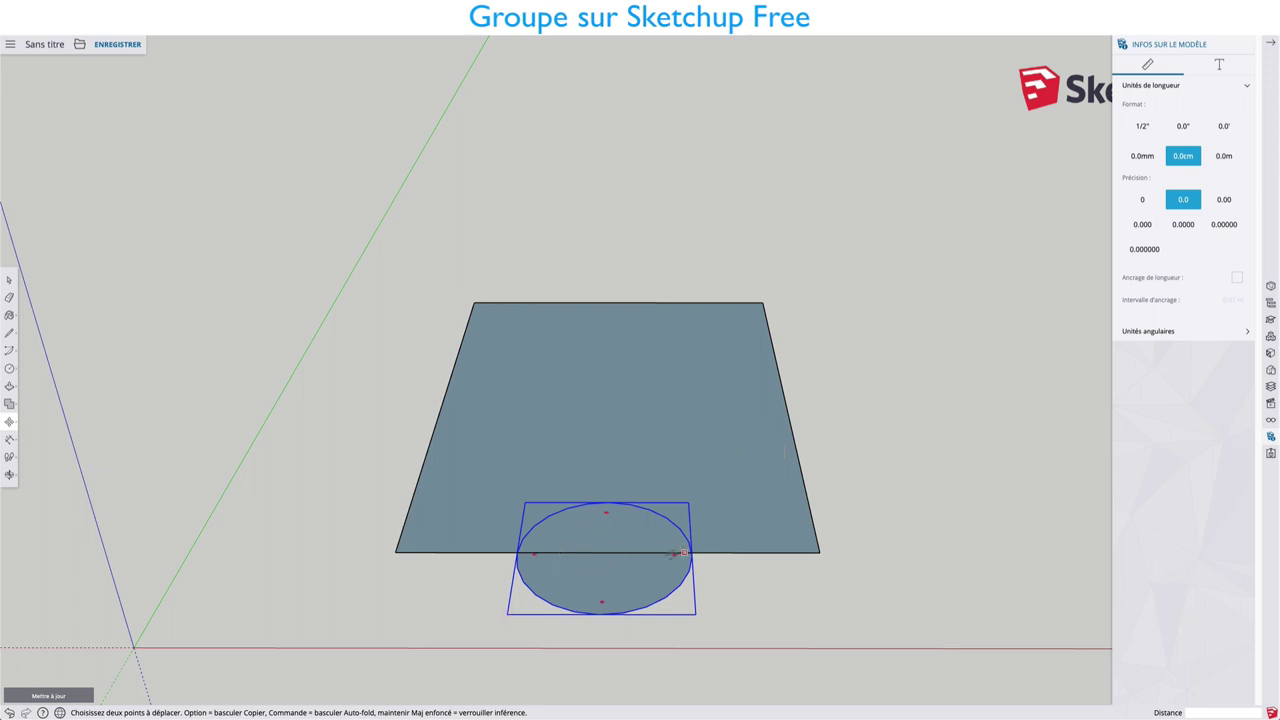
middle_click_drag(683, 552, 803, 528)
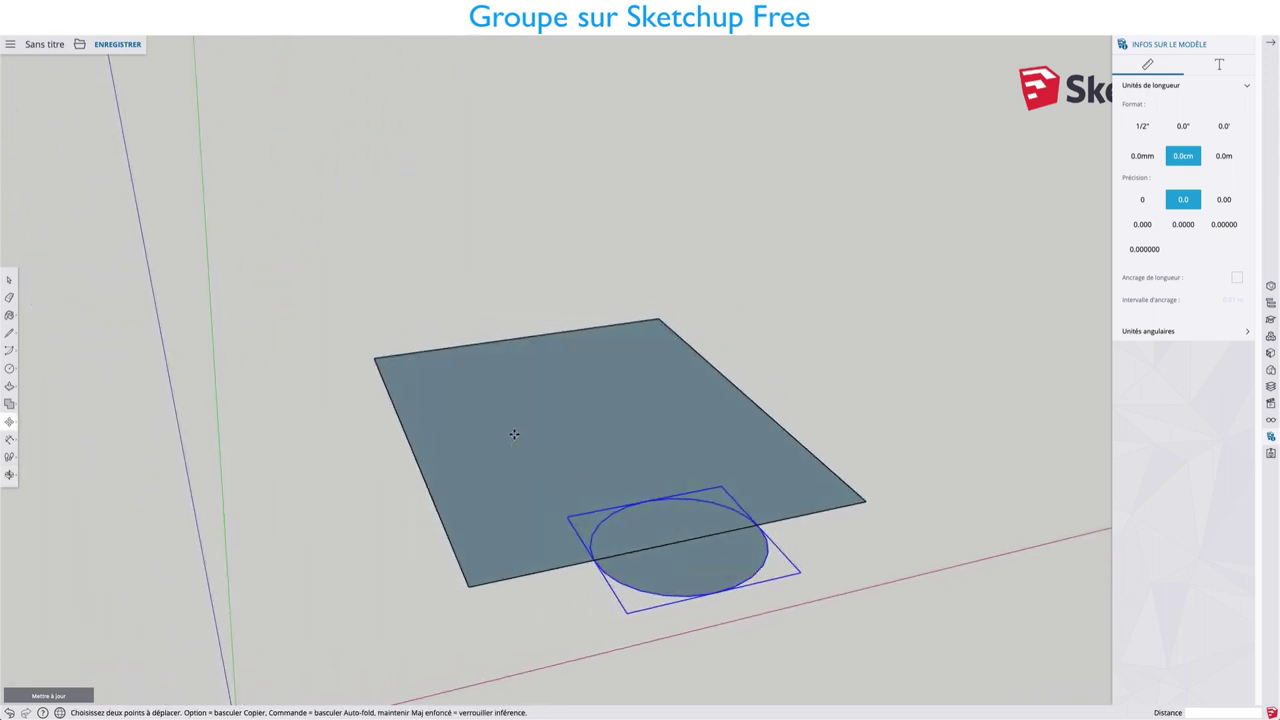
key("r")
left_click(494, 381)
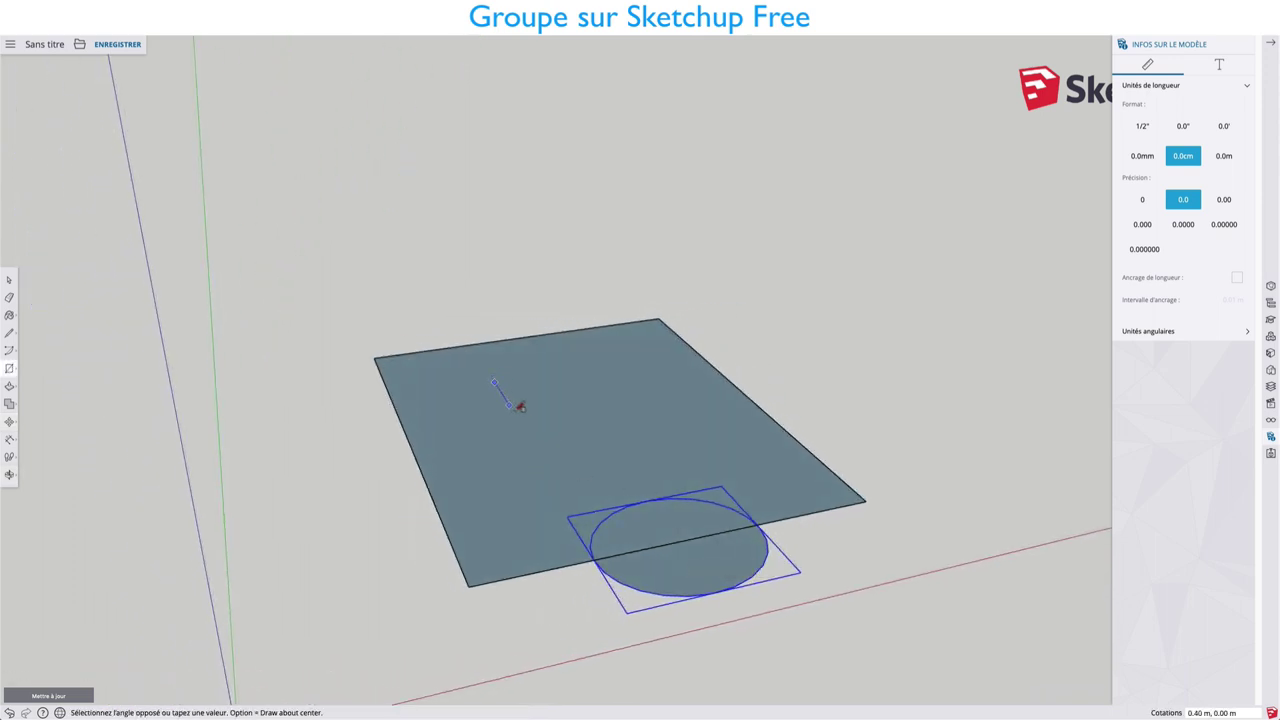
Step: Finish the small square and make it a group with Créer un groupe
left_click(598, 414)
key("space")
left_click(537, 404)
right_click(537, 404)
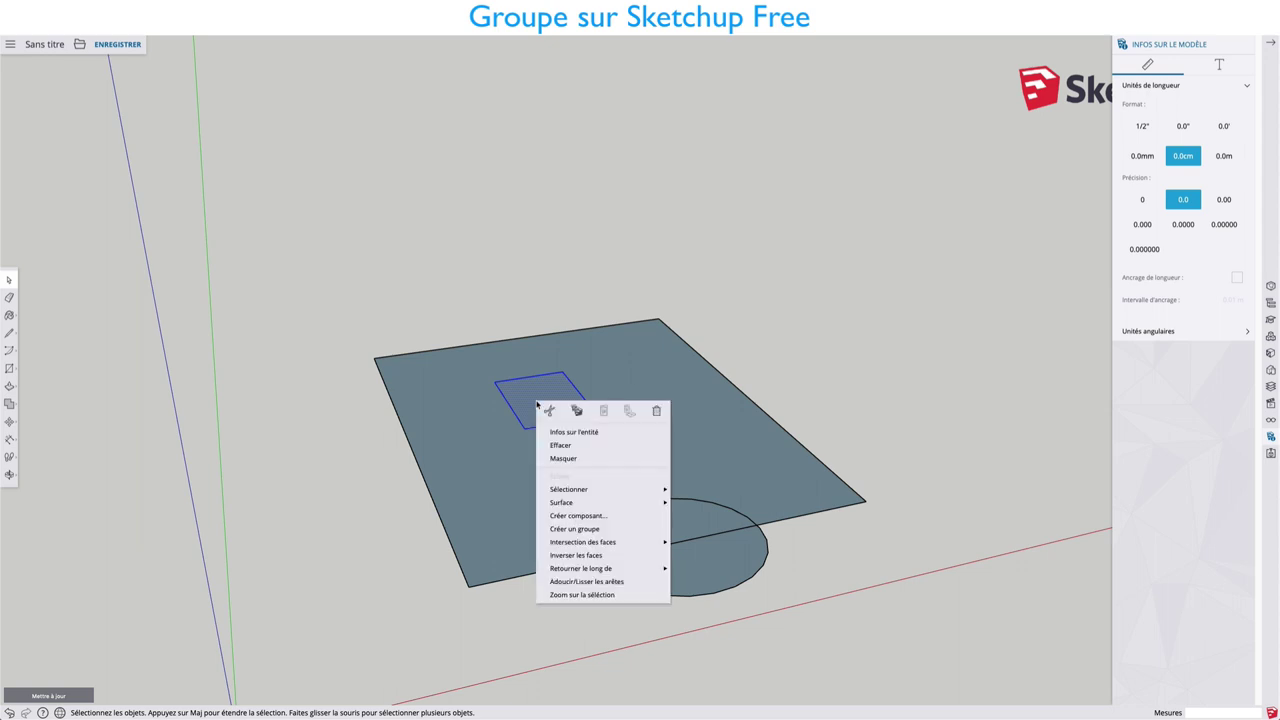
left_click(576, 529)
Step: Move the square group so it overhangs the board's left edge
key("m")
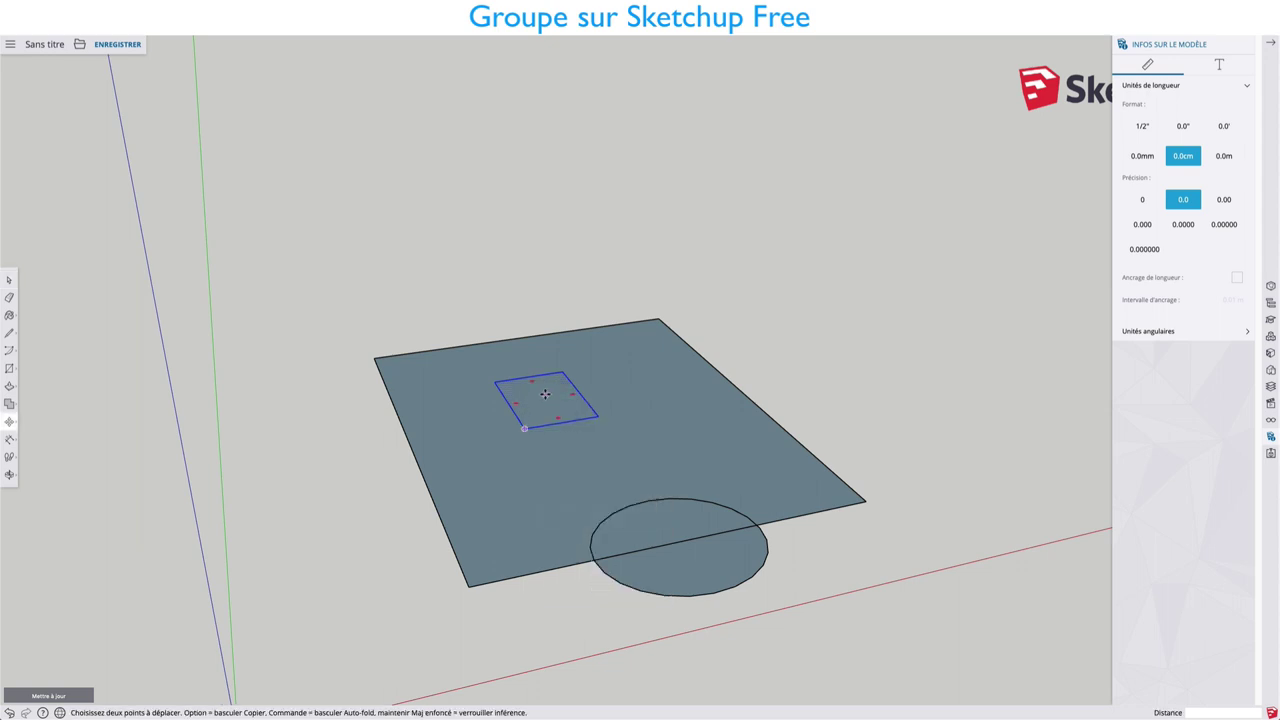
left_click(544, 398)
left_click(411, 413)
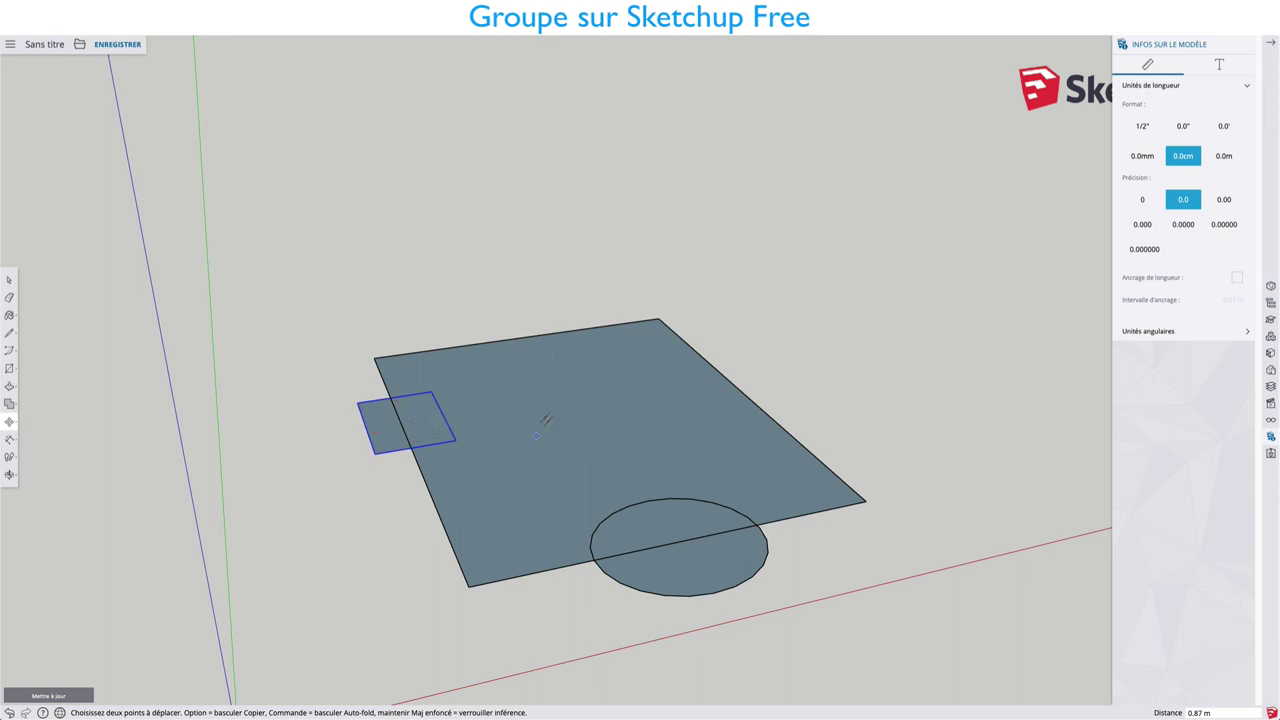
middle_click_drag(820, 414, 646, 437)
Step: Select the board, then select the square and circle groups together
key("space")
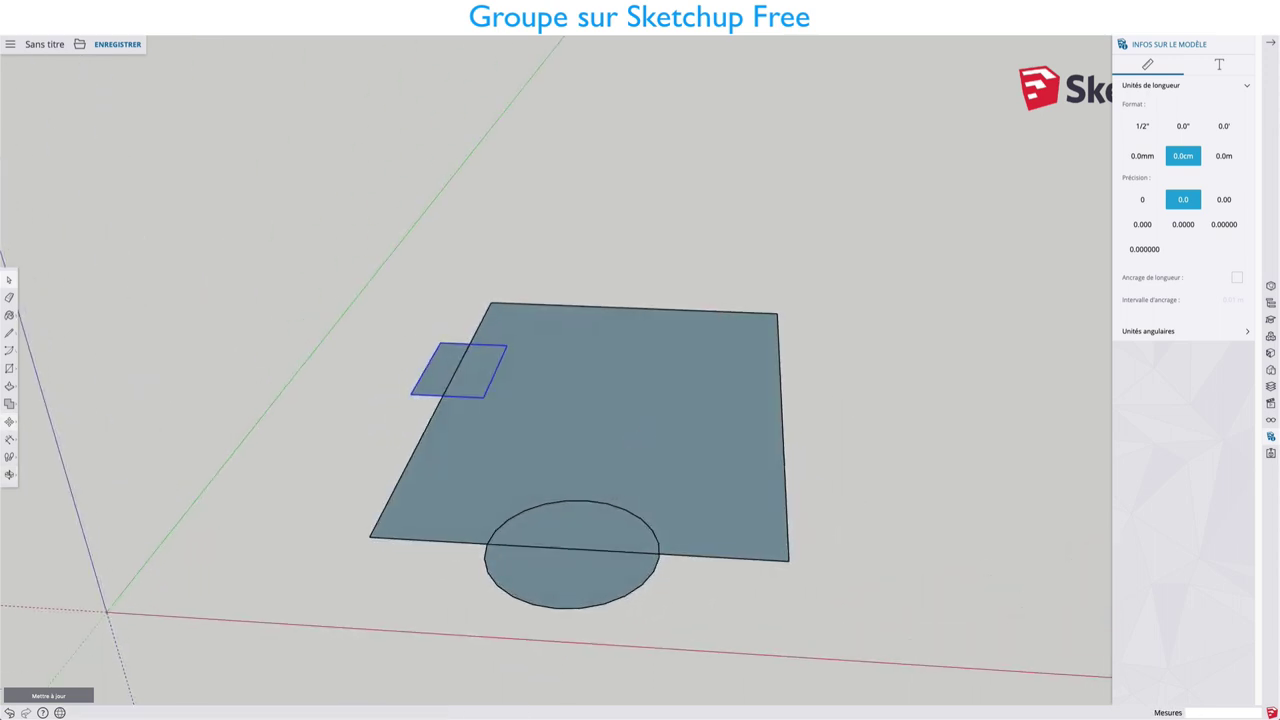
double_click(613, 440)
right_click(614, 440)
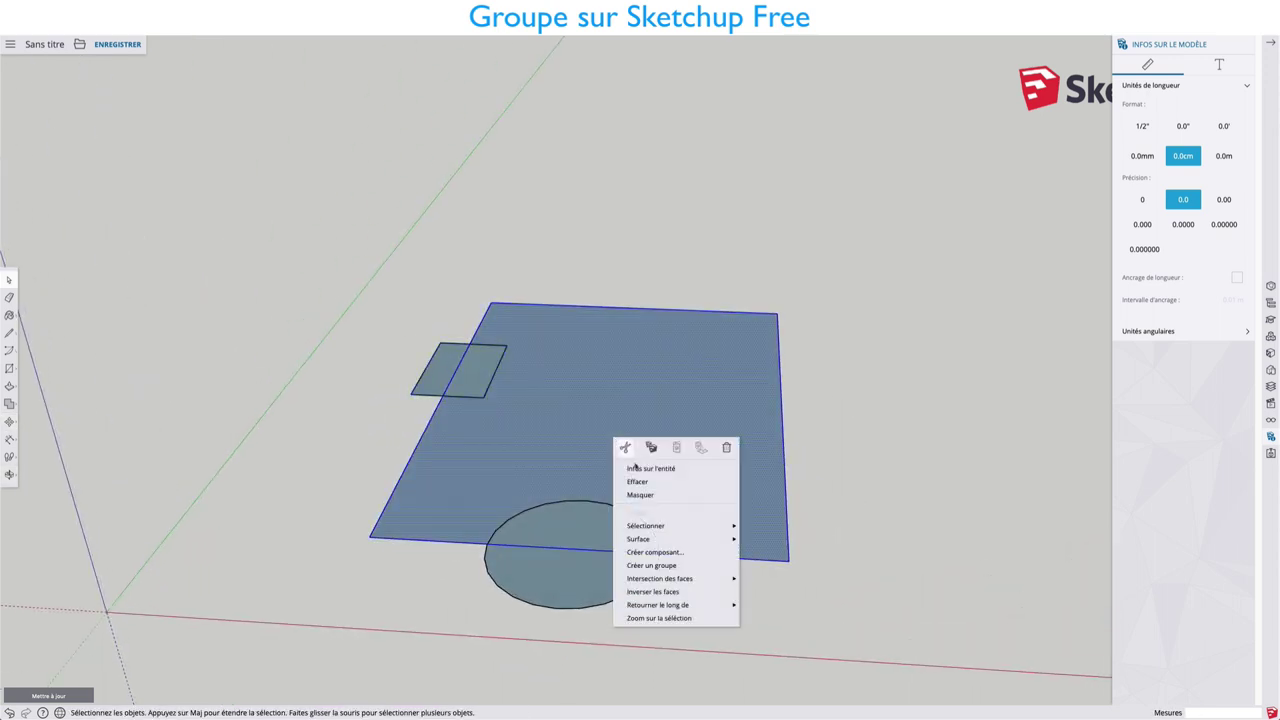
left_click(651, 565)
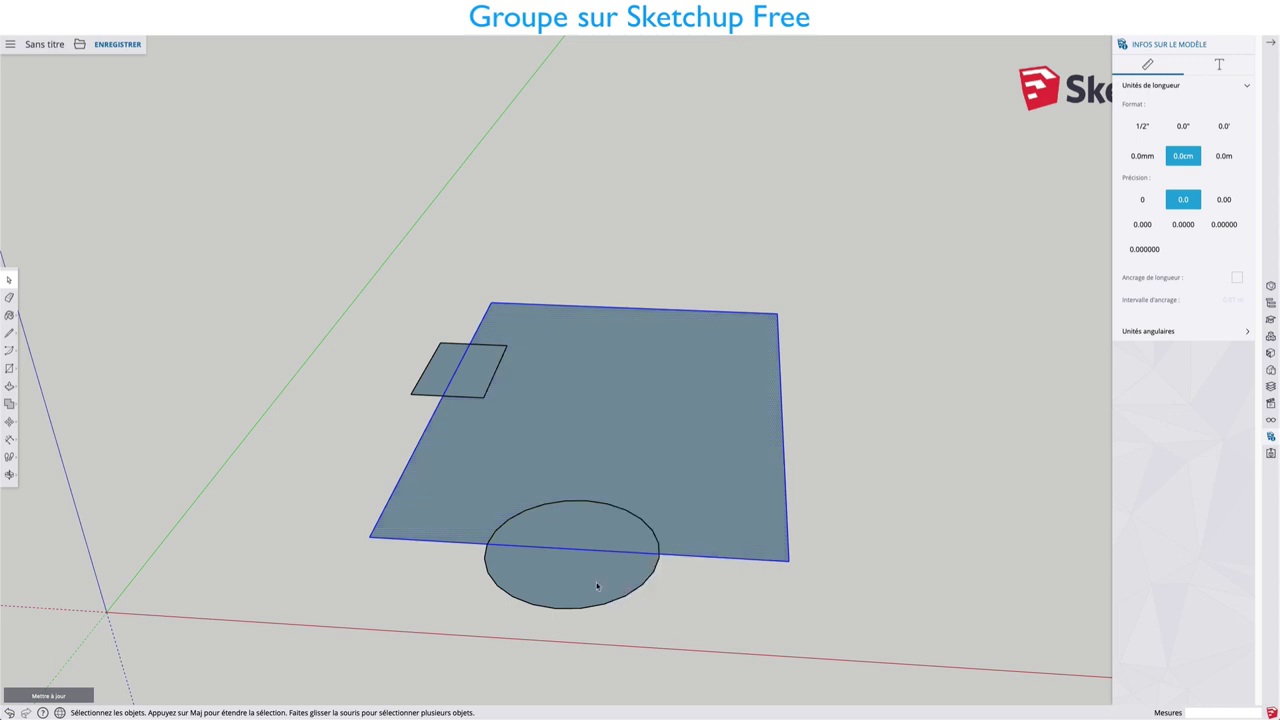
left_click(597, 586)
left_click(423, 379)
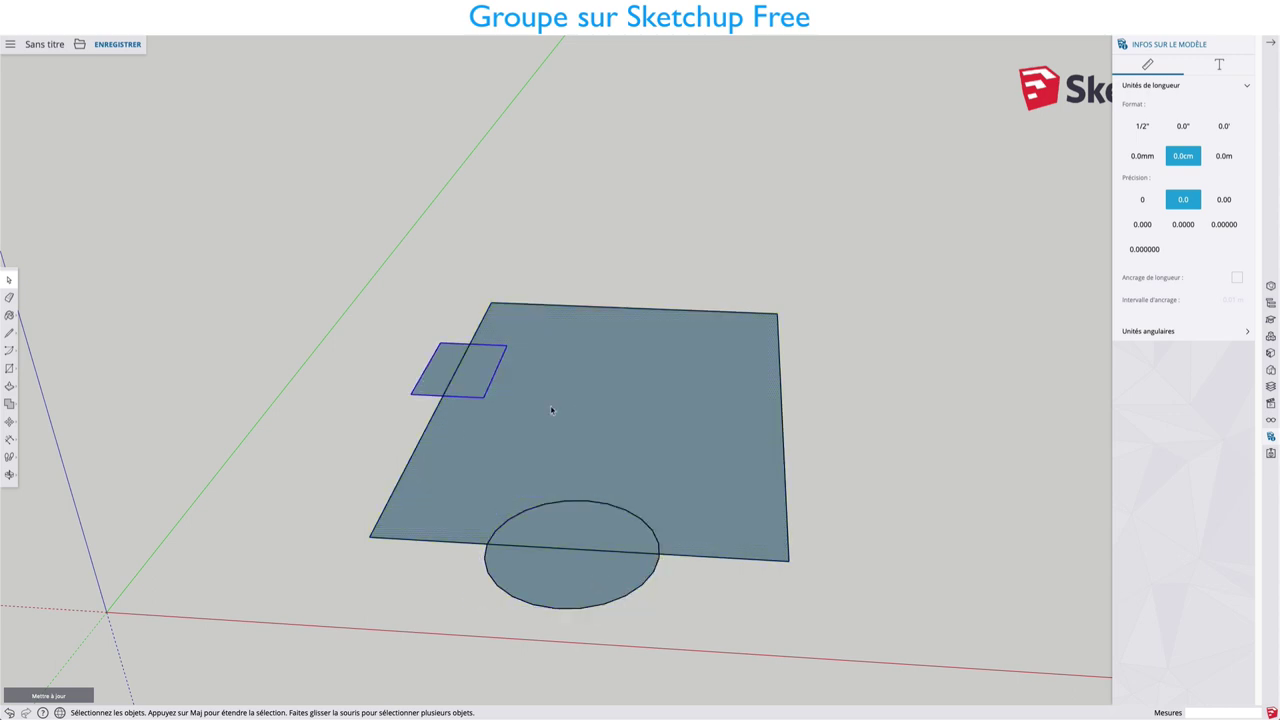
left_click(556, 407)
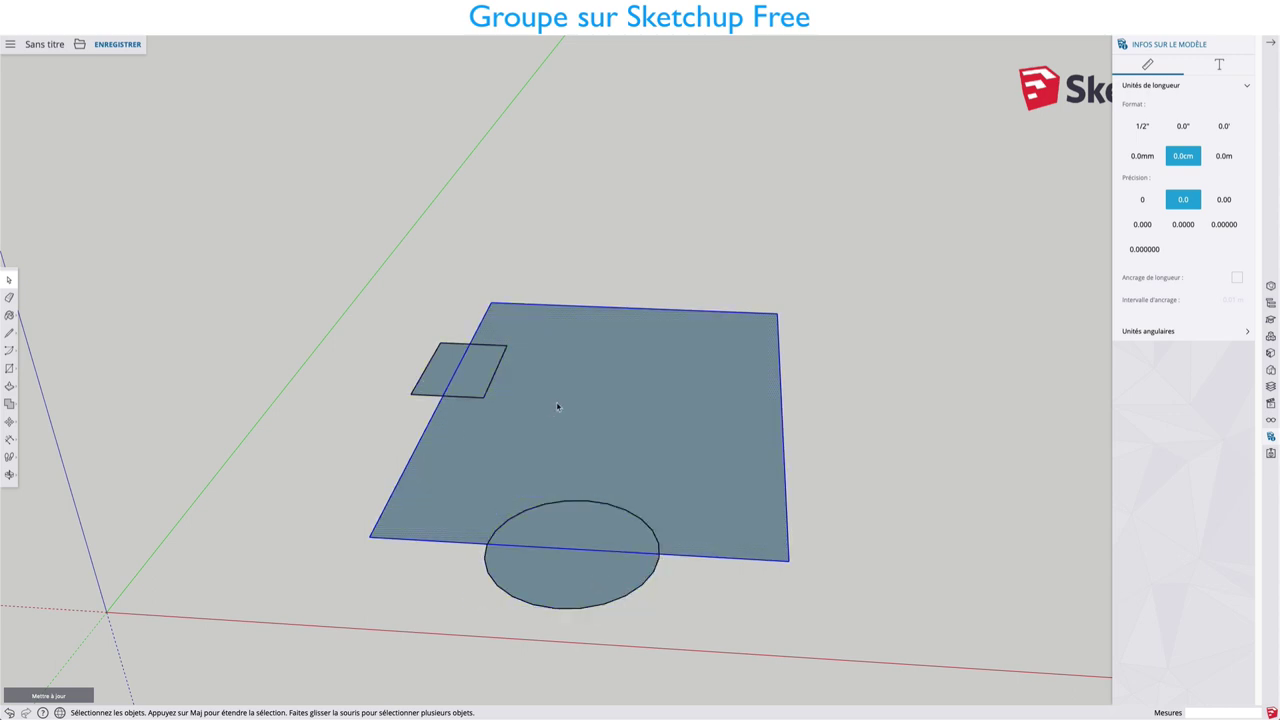
left_click(489, 380)
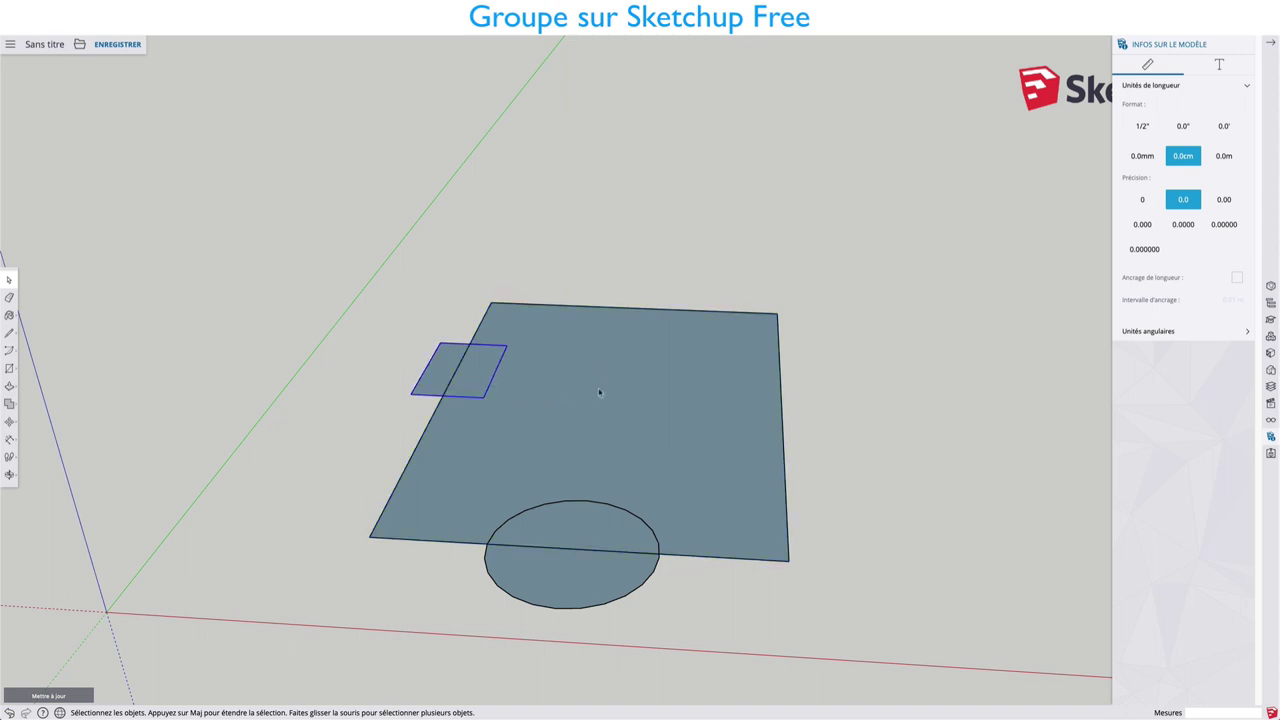
left_click(577, 521, "shift")
Step: Group the small square and circle together into one combined group
right_click(577, 521)
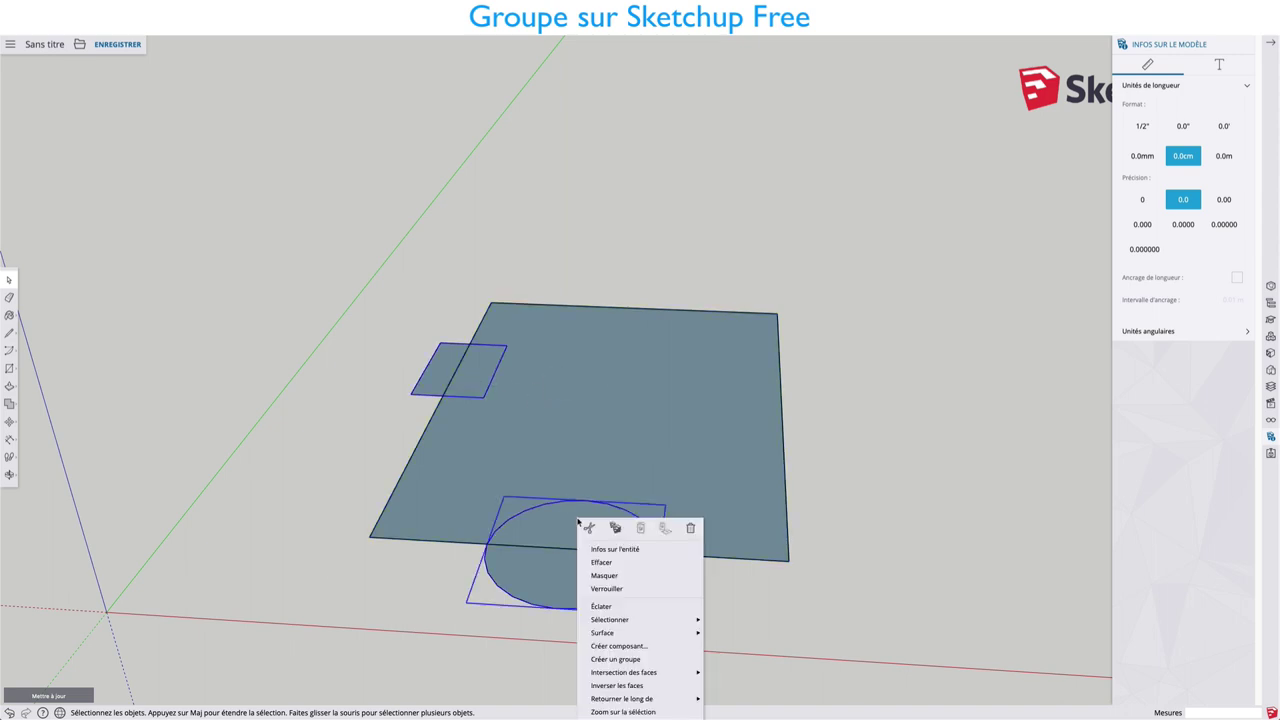
left_click(613, 660)
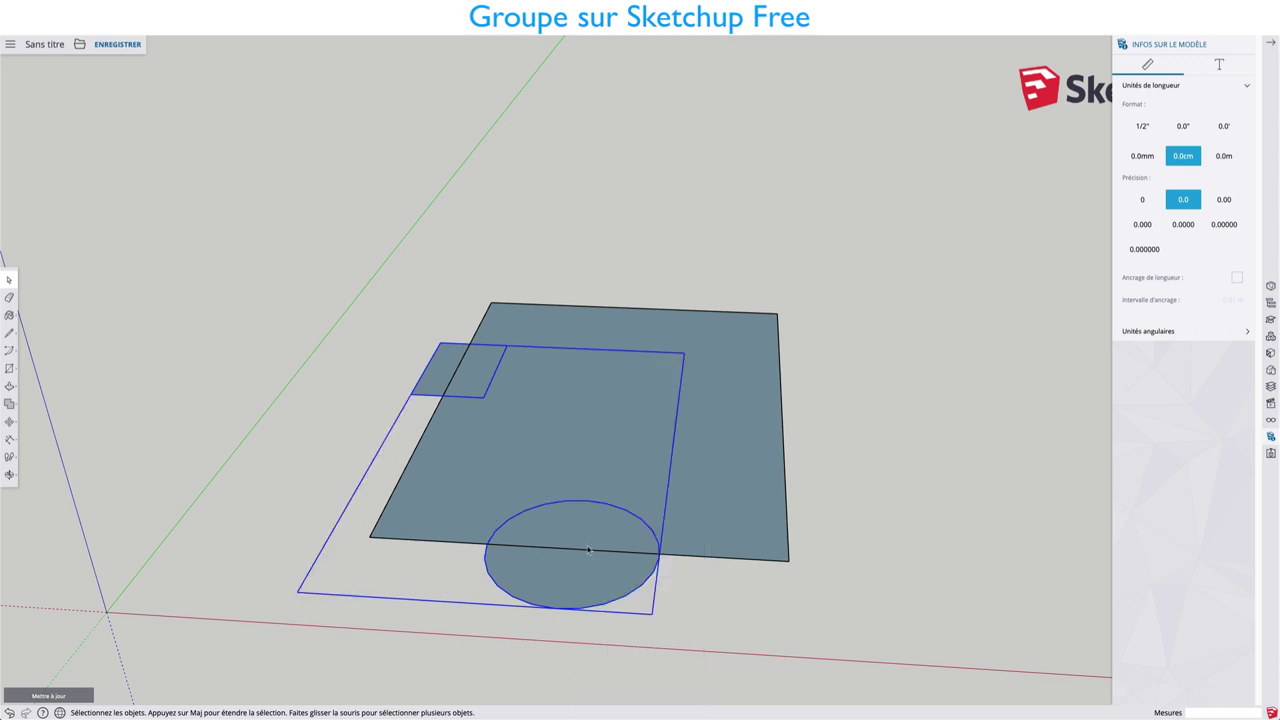
left_click(838, 434)
left_click(562, 550)
Step: Open the combined group to inspect its circle and square, then exit editing
double_click(589, 524)
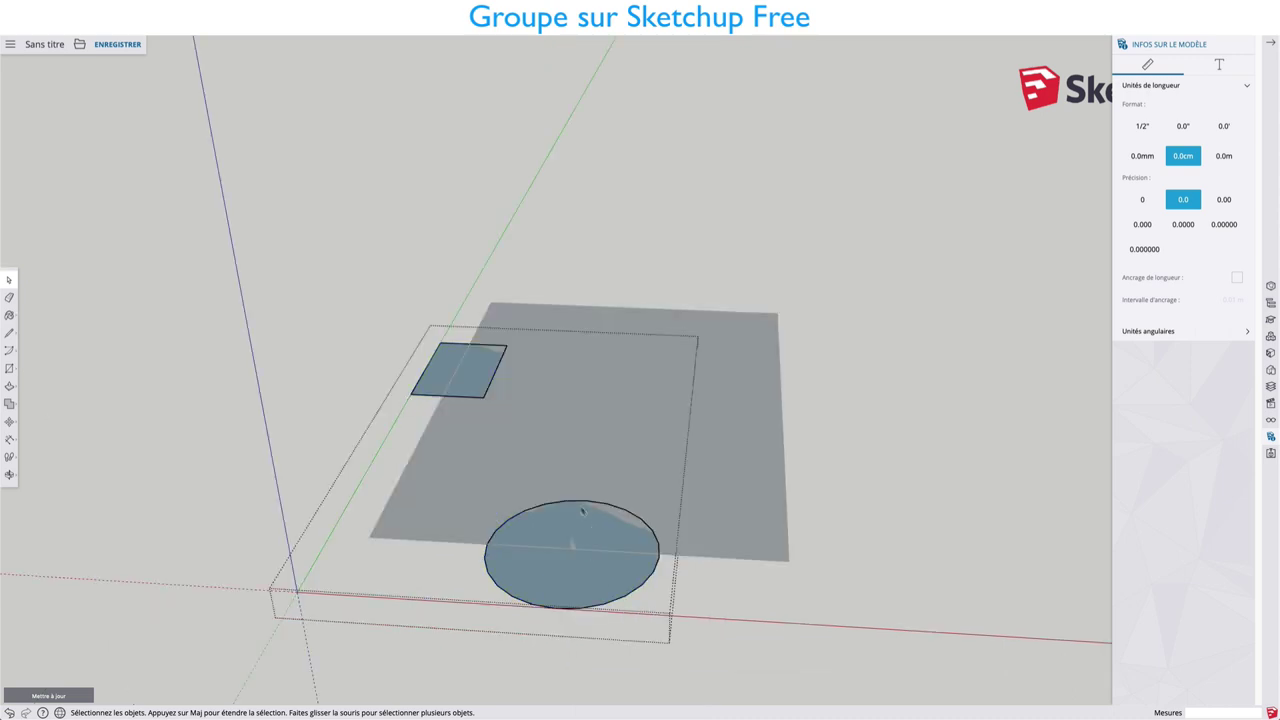
left_click(569, 518)
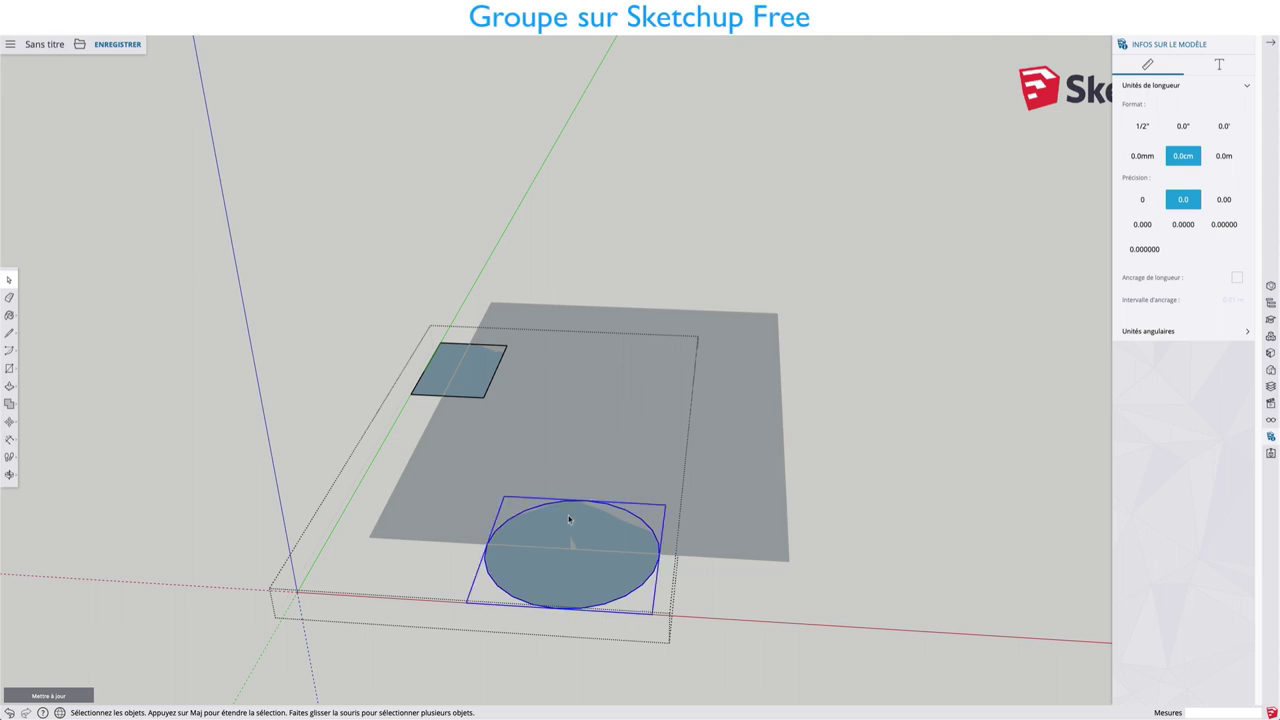
key("Escape")
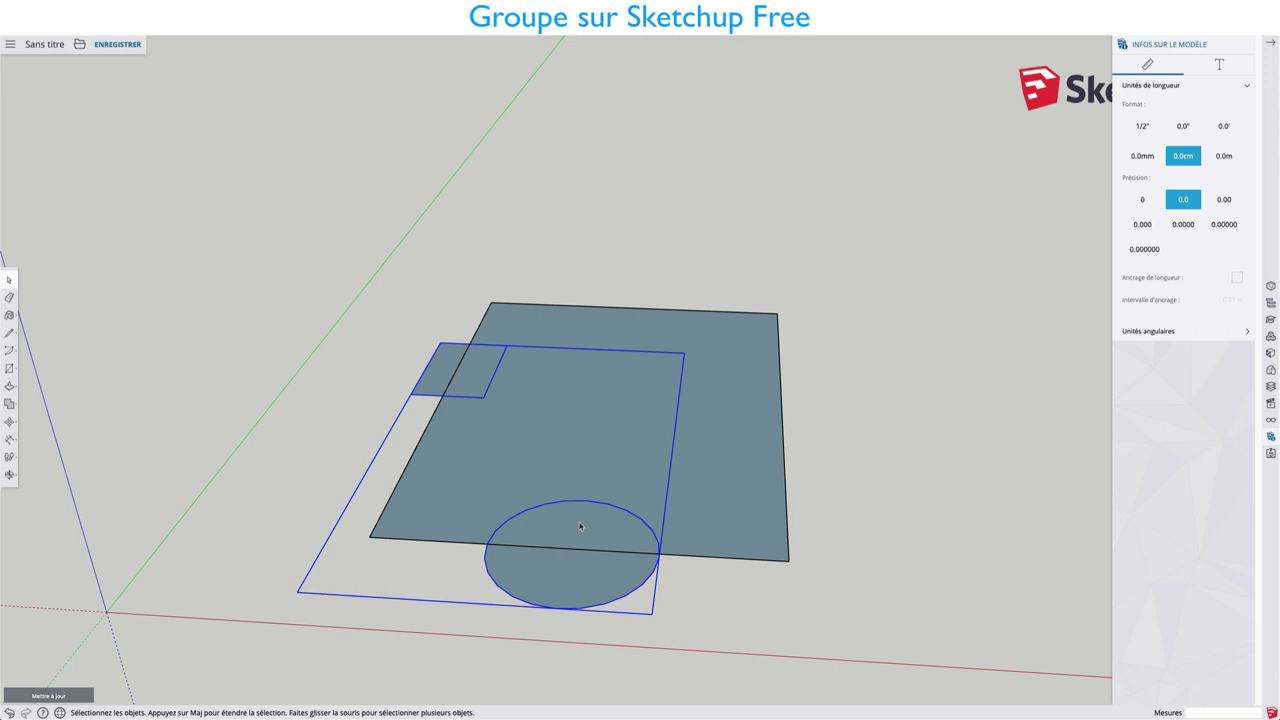
double_click(579, 524)
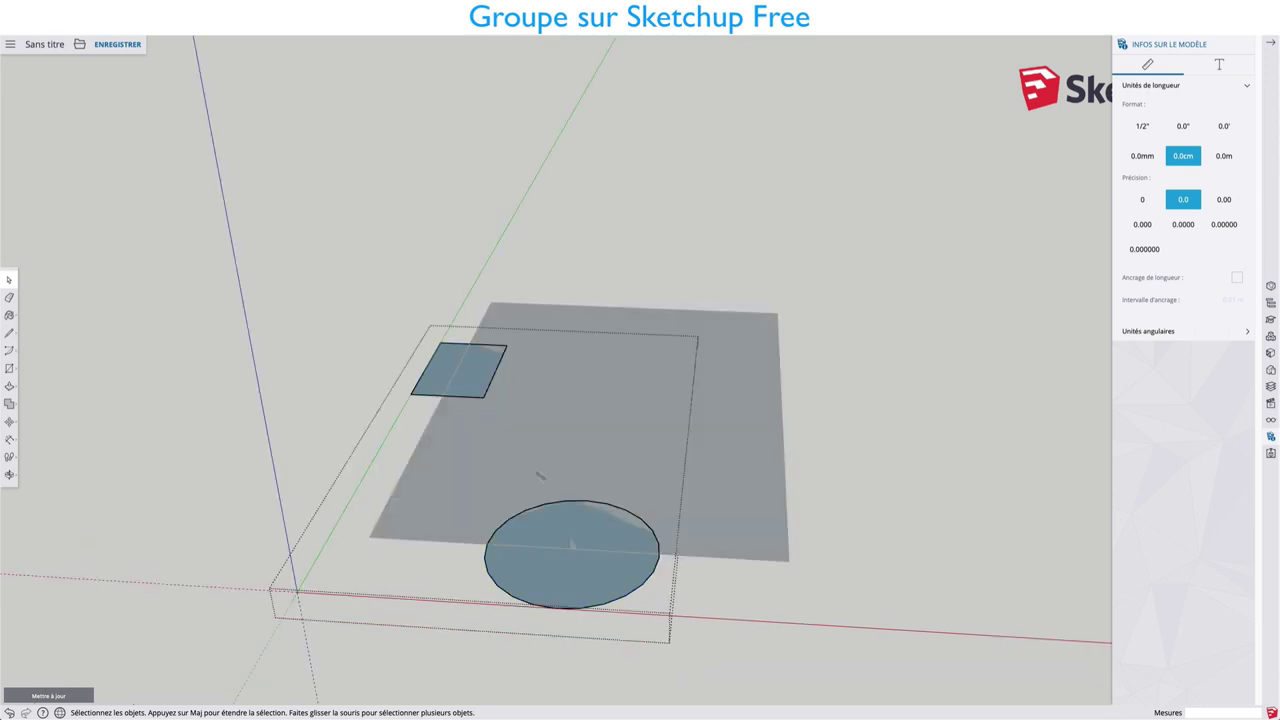
left_click(567, 524)
left_click(465, 350)
left_click(582, 524)
scroll(582, 524, "up", 2)
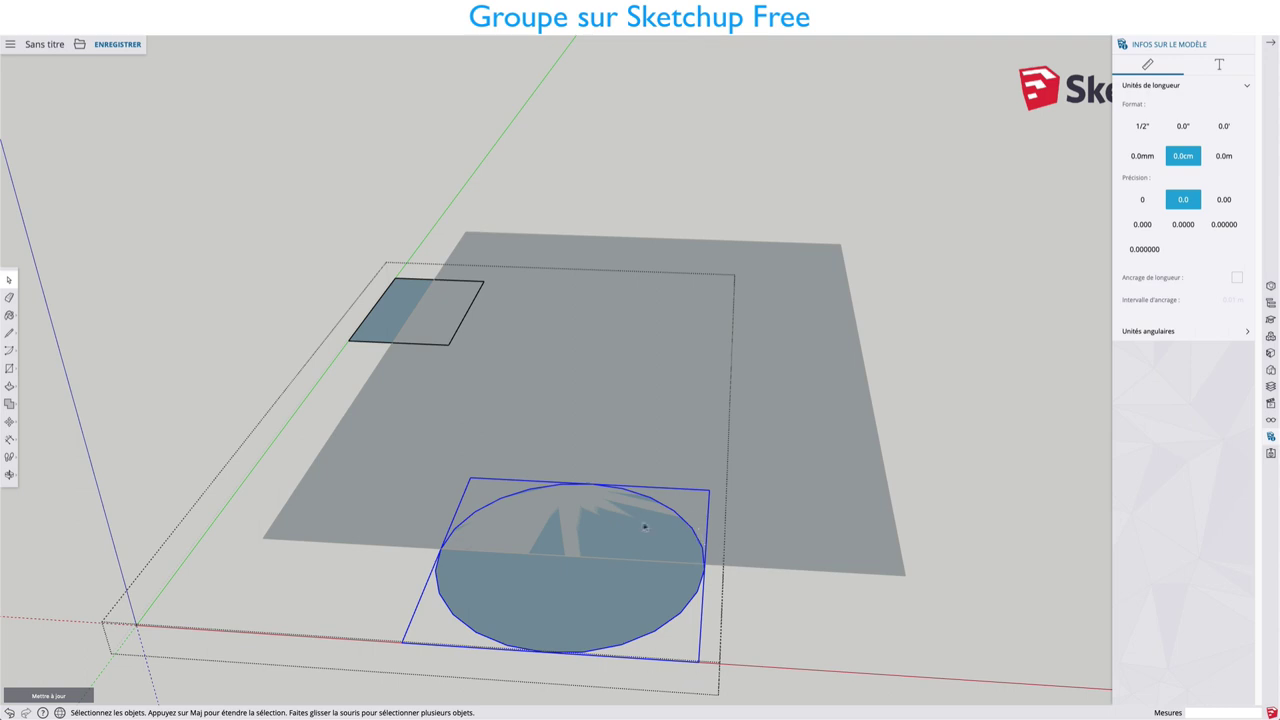
scroll(634, 528, "down", 2)
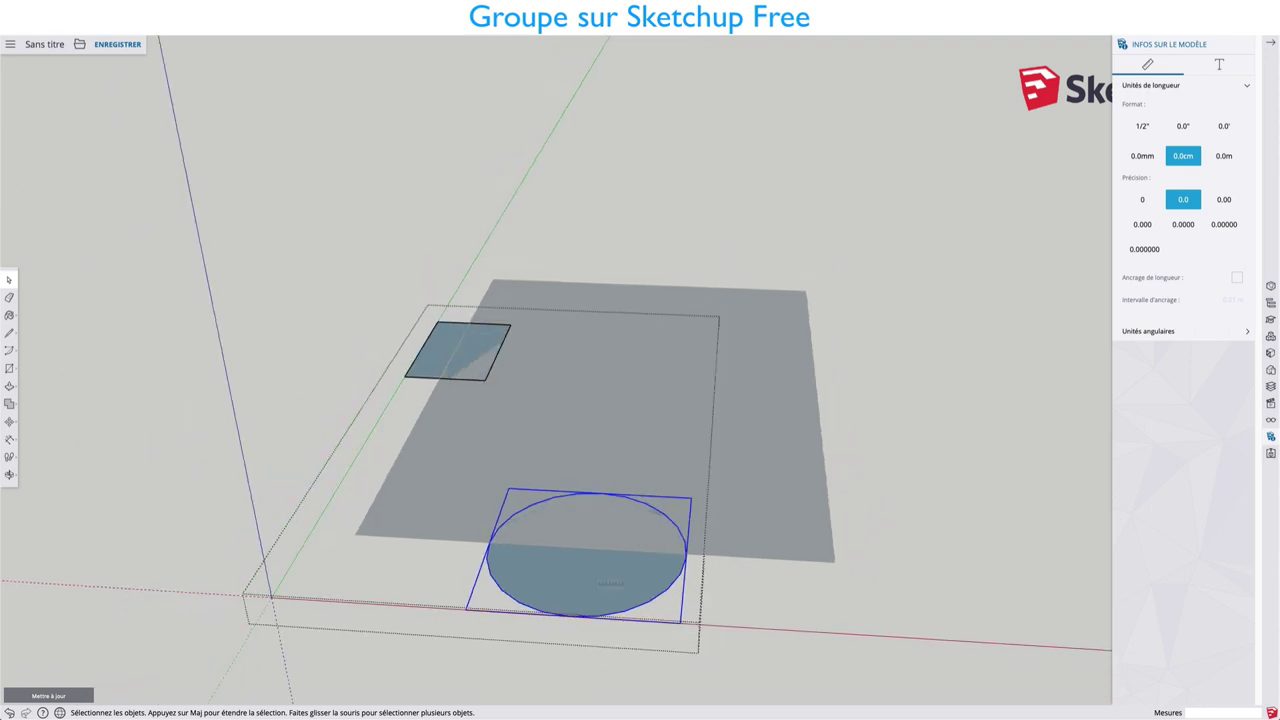
left_click(852, 537)
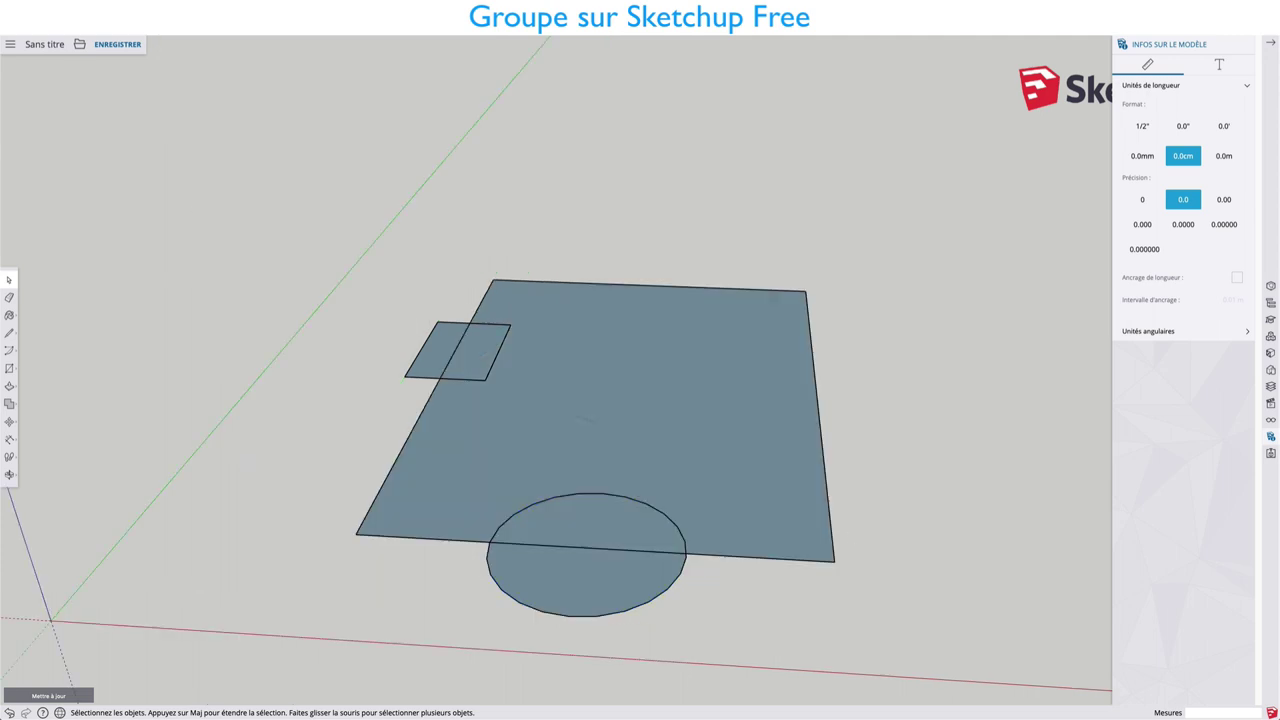
left_click(79, 44)
Step: Open Jouet_Bois_Forme.skp from Trimble Connect without saving the current model
left_click(88, 85)
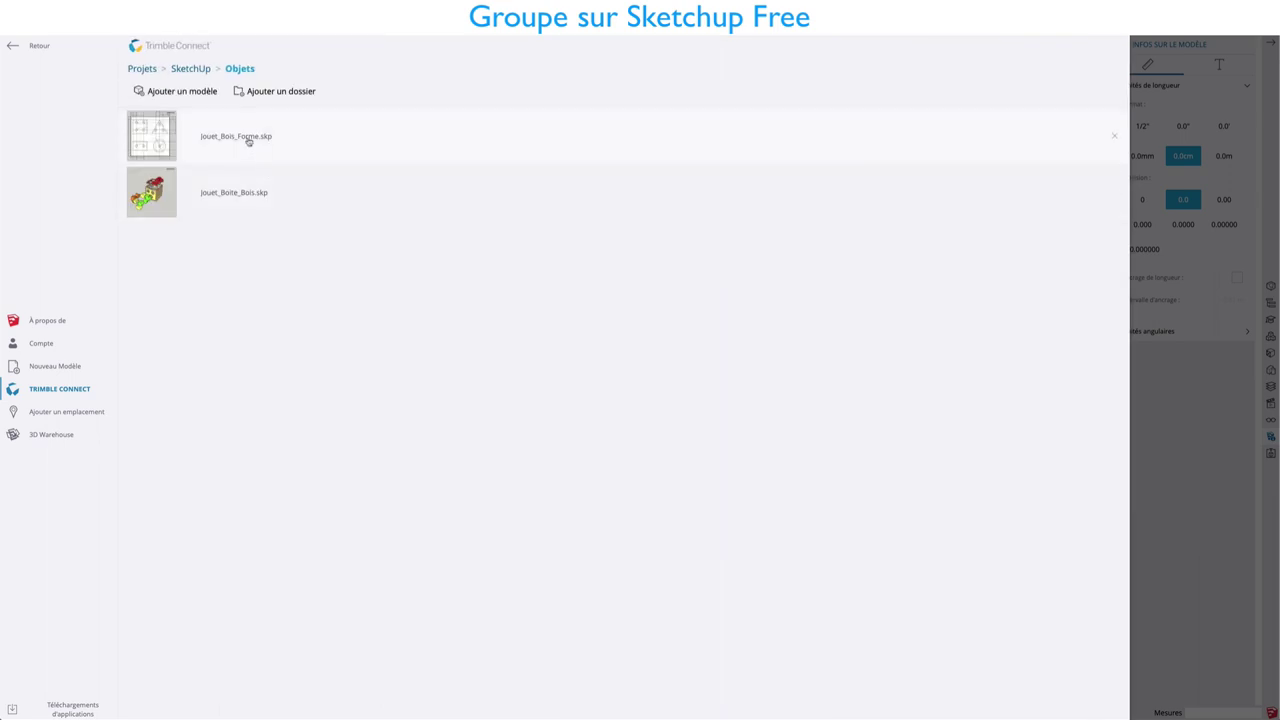
left_click(248, 141)
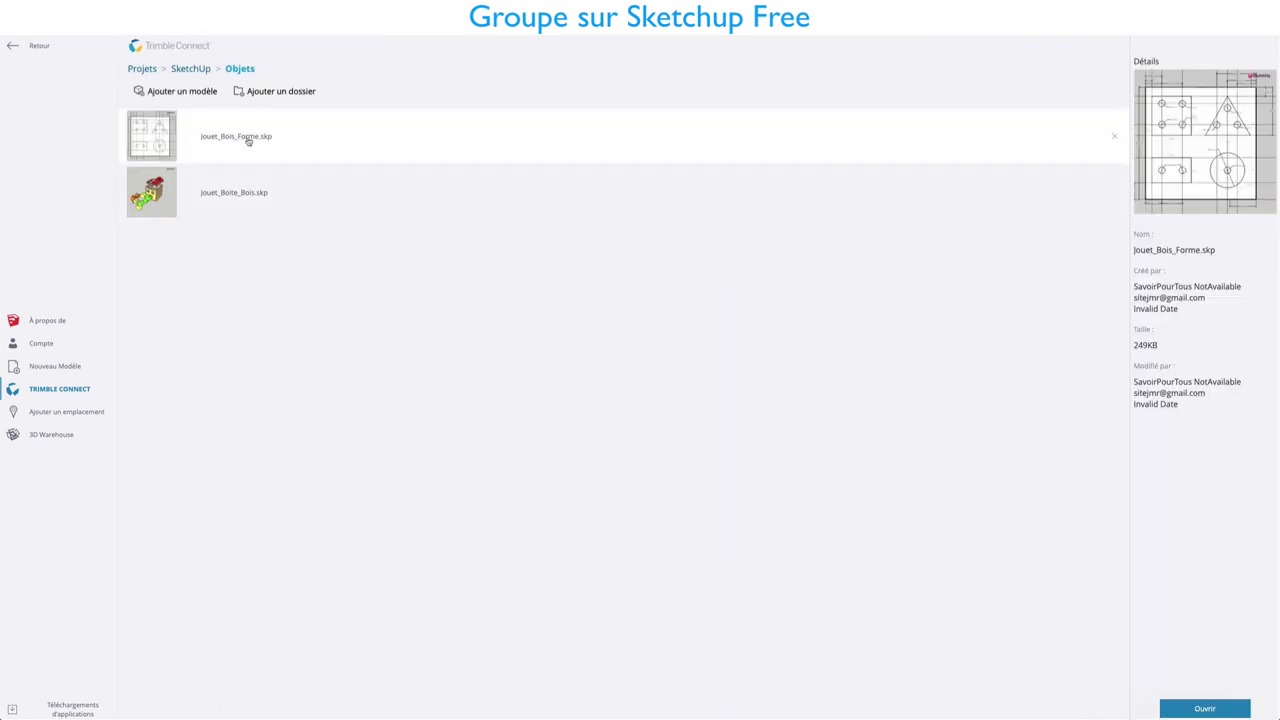
left_click(1208, 708)
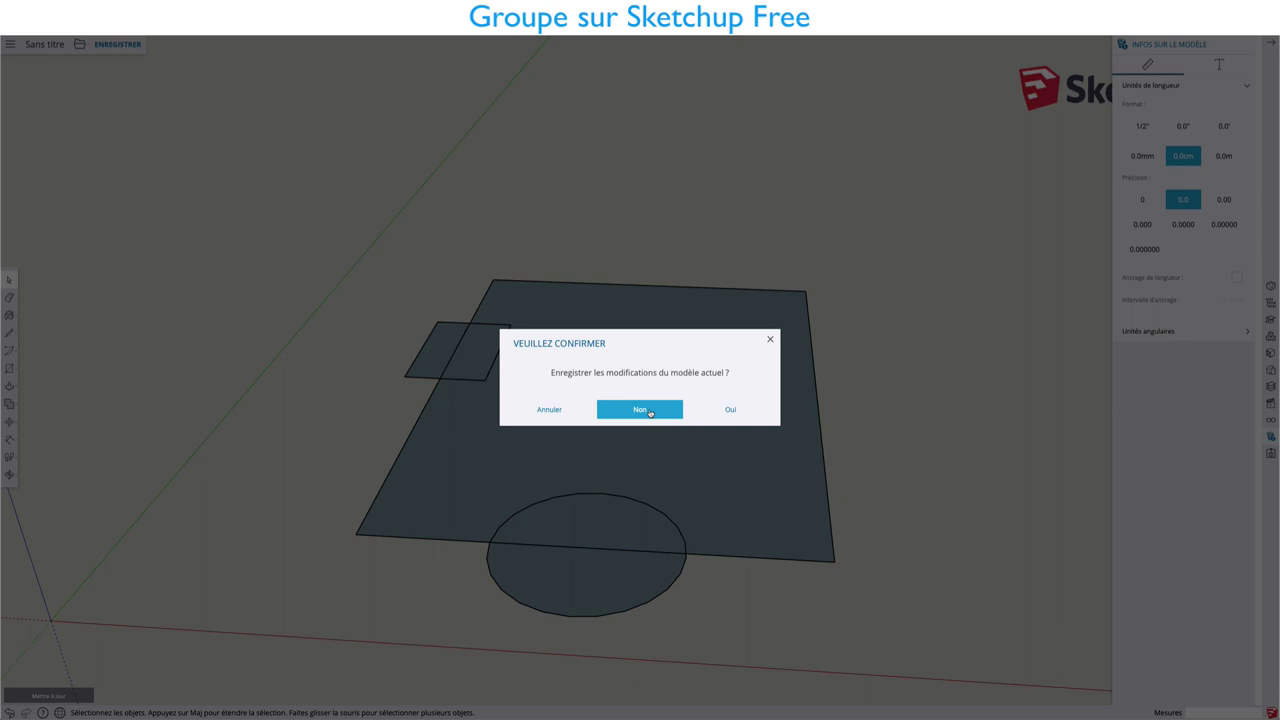
left_click(650, 410)
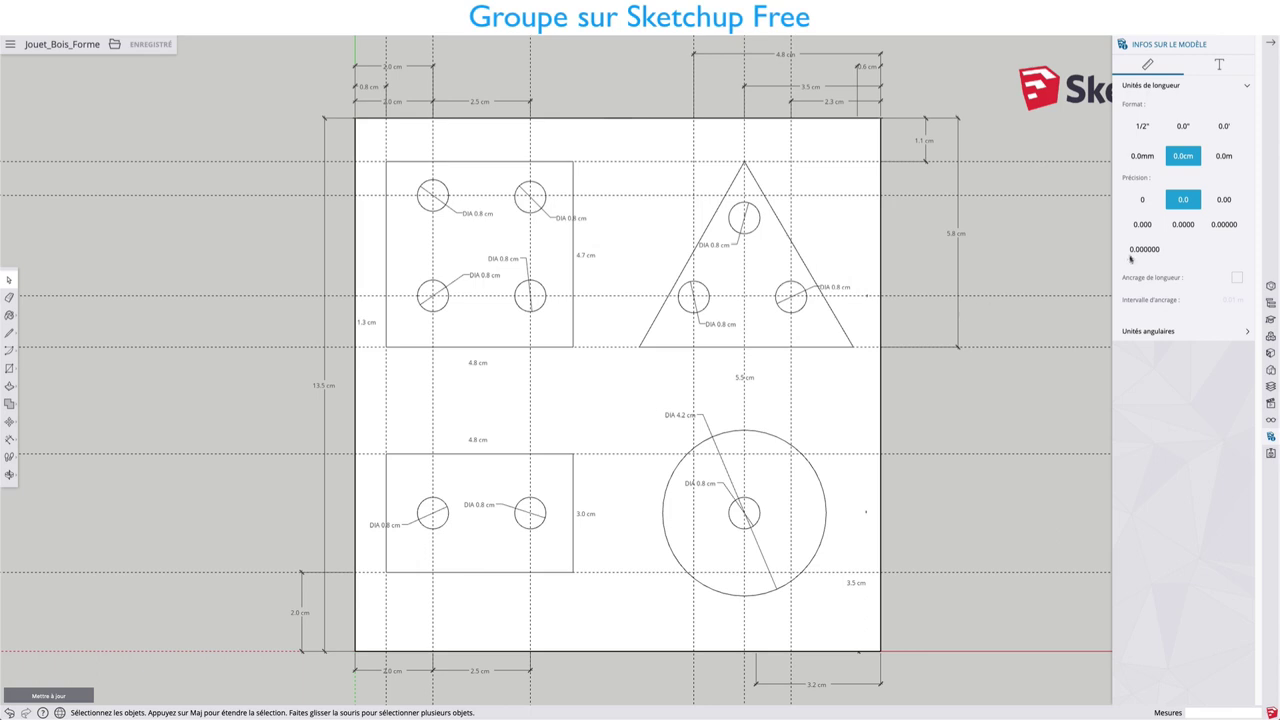
Step: Zoom out to make room, then start a large rectangle beside the plan
left_click(1271, 403)
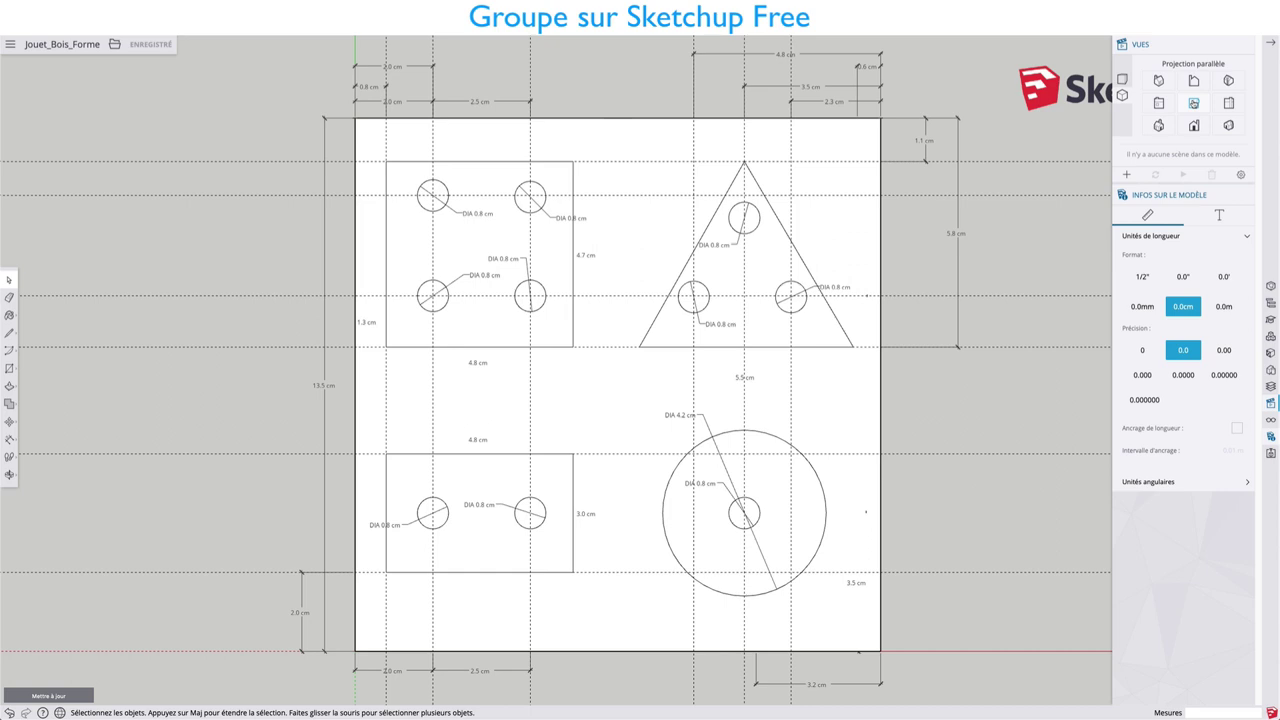
scroll(764, 250, "down", 2)
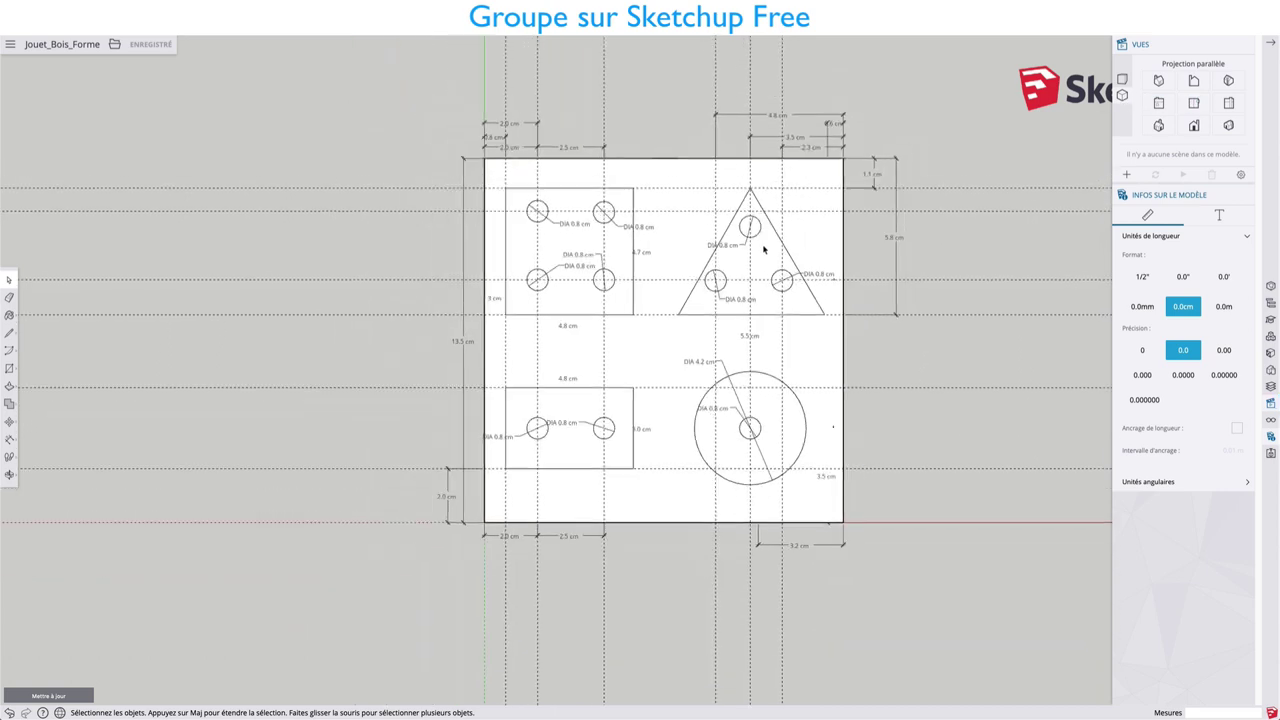
middle_click_drag(888, 299, 729, 297, "shift")
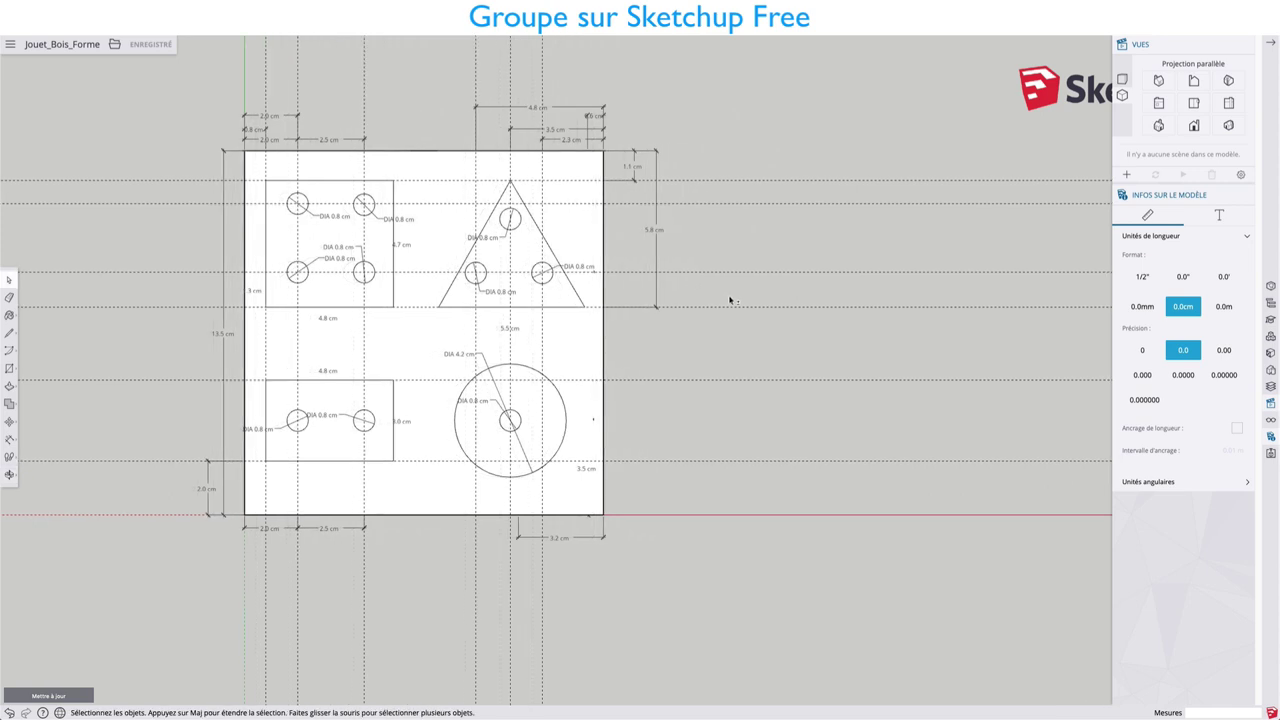
scroll(730, 300, "down", 2)
middle_click_drag(834, 314, 650, 338, "shift")
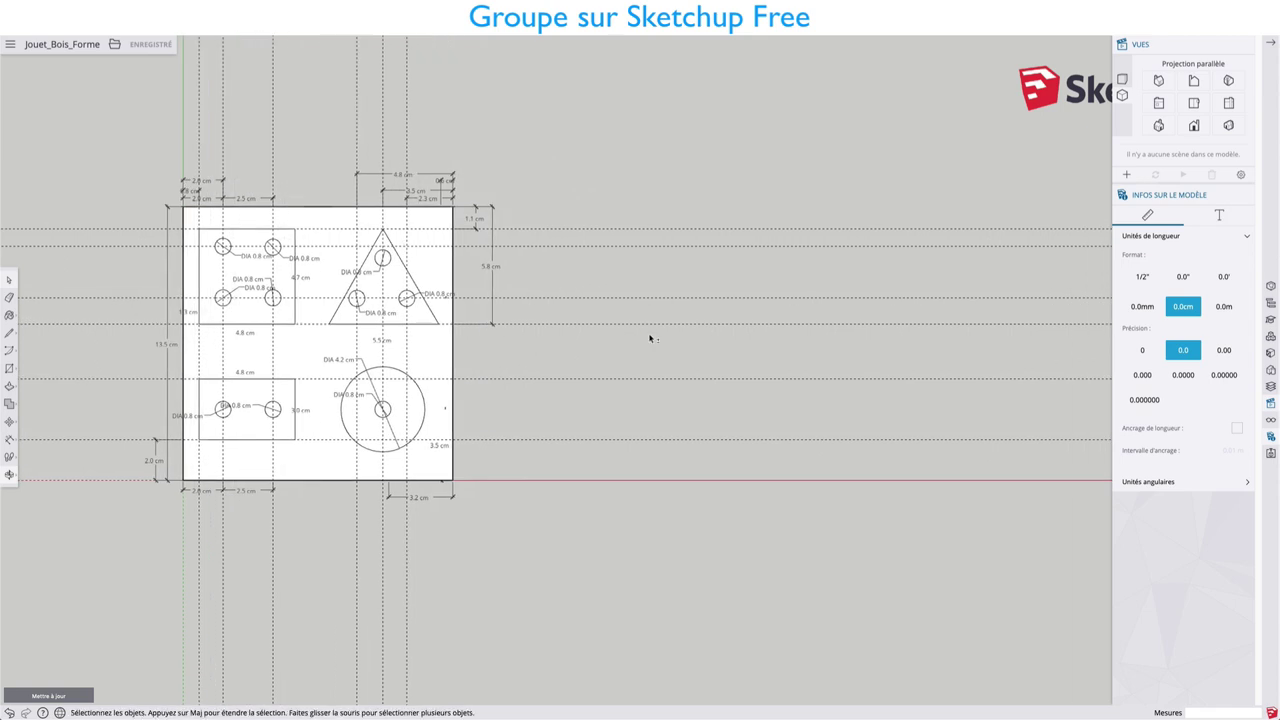
key("r")
scroll(650, 338, "up", 1)
left_click(387, 206)
Step: Finish the large rectangle and split it with a line 13.5 cm from its left edge
left_click(1003, 645)
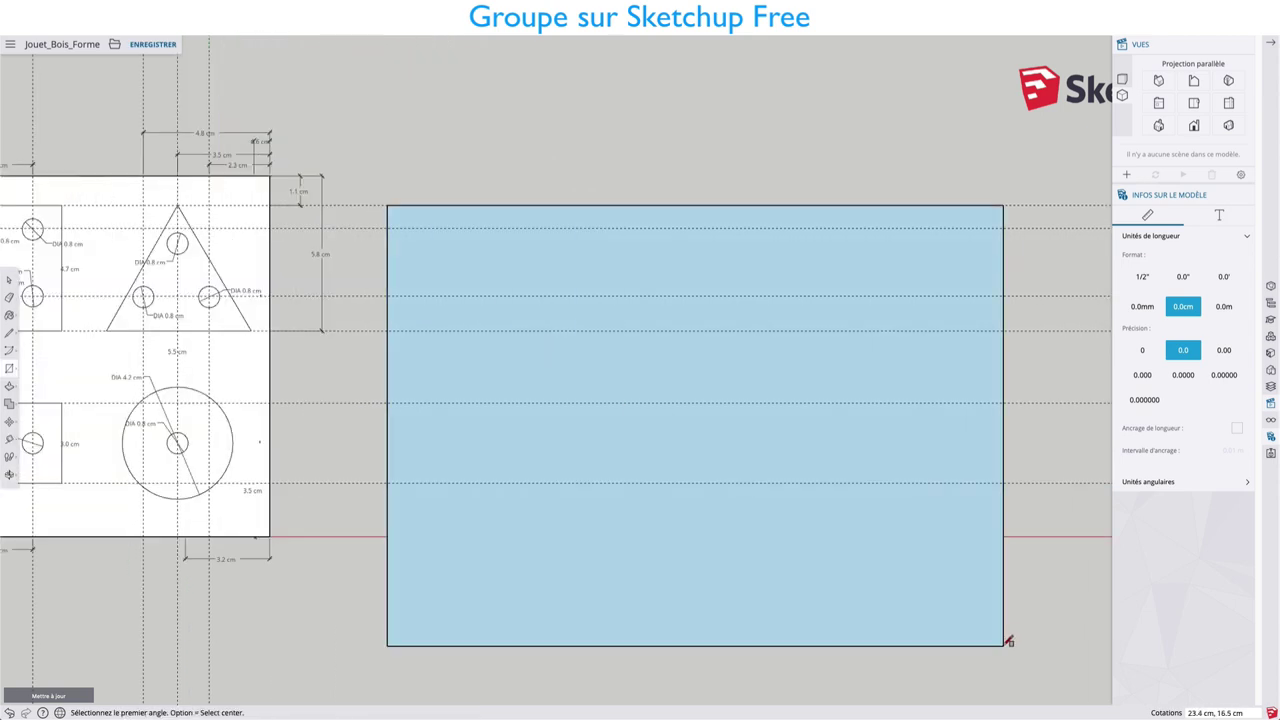
key("t")
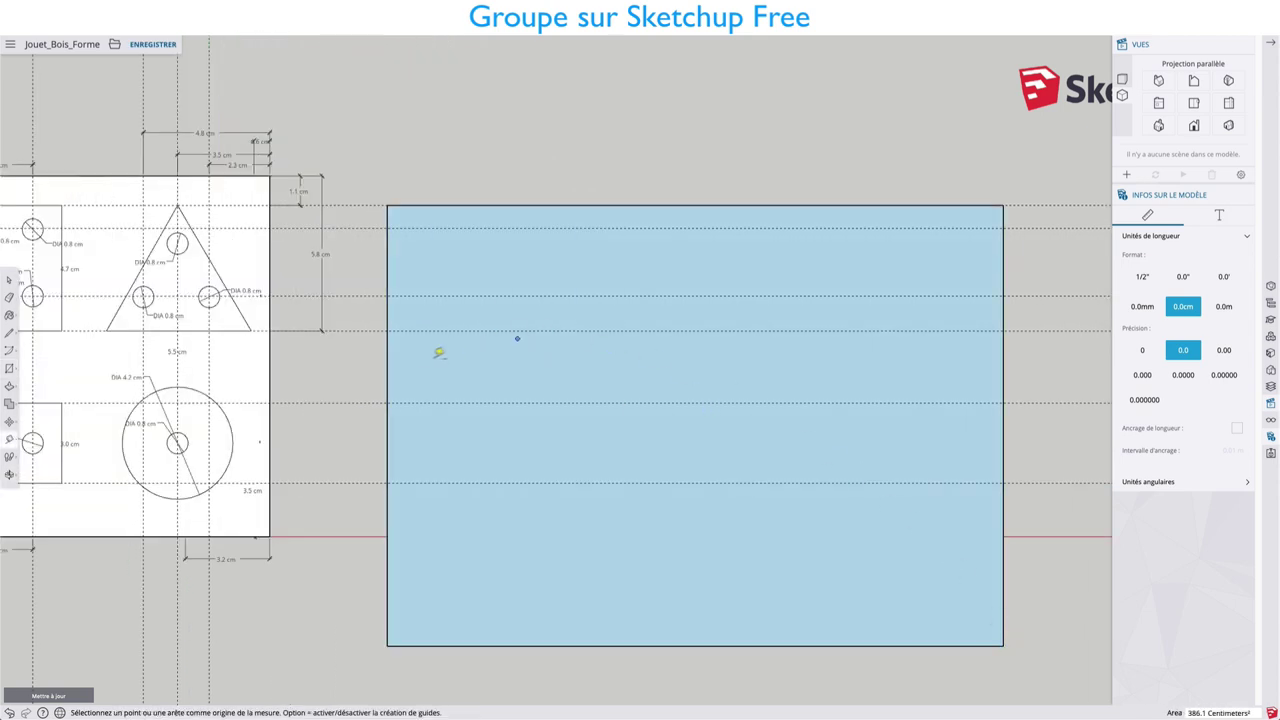
left_click(388, 361)
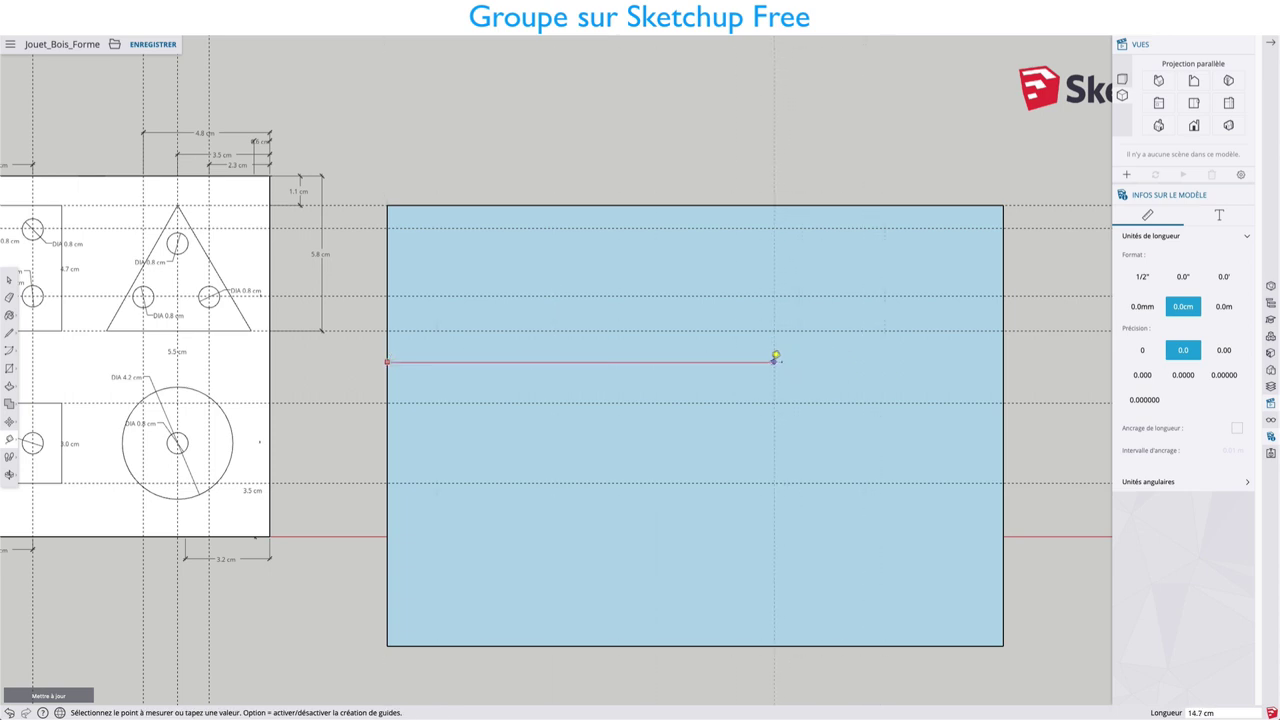
left_click(744, 360)
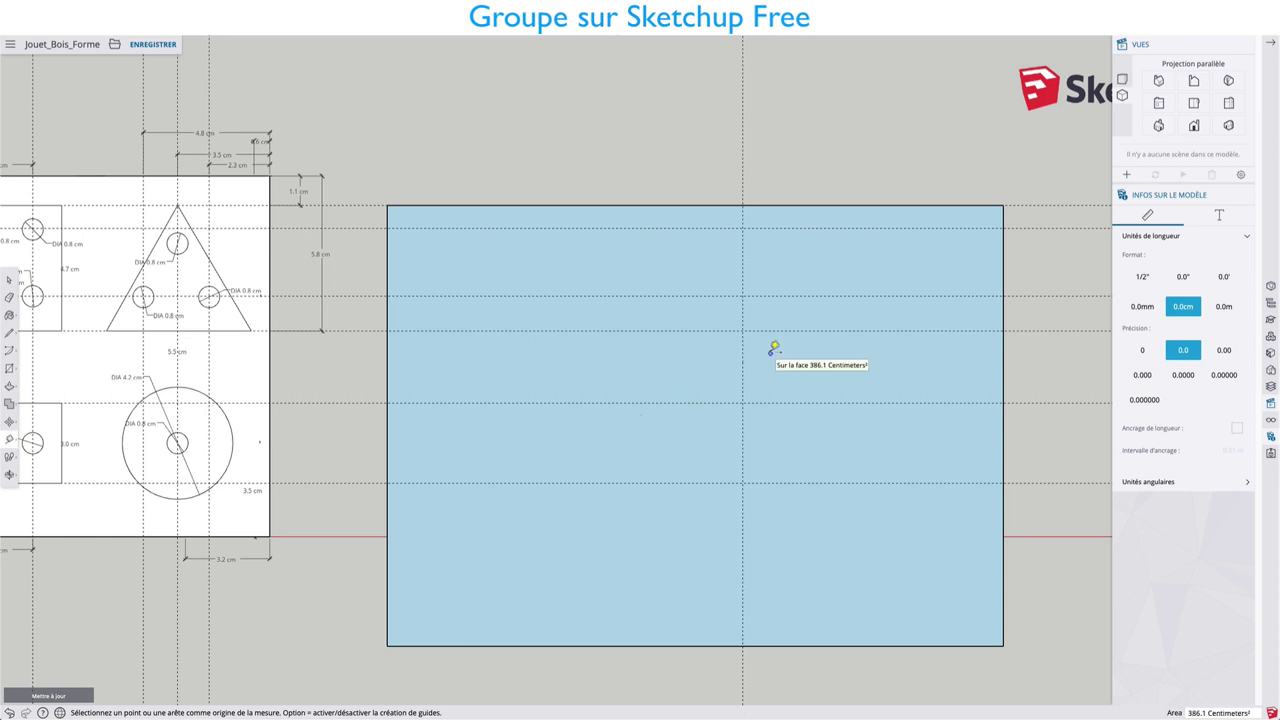
key("l")
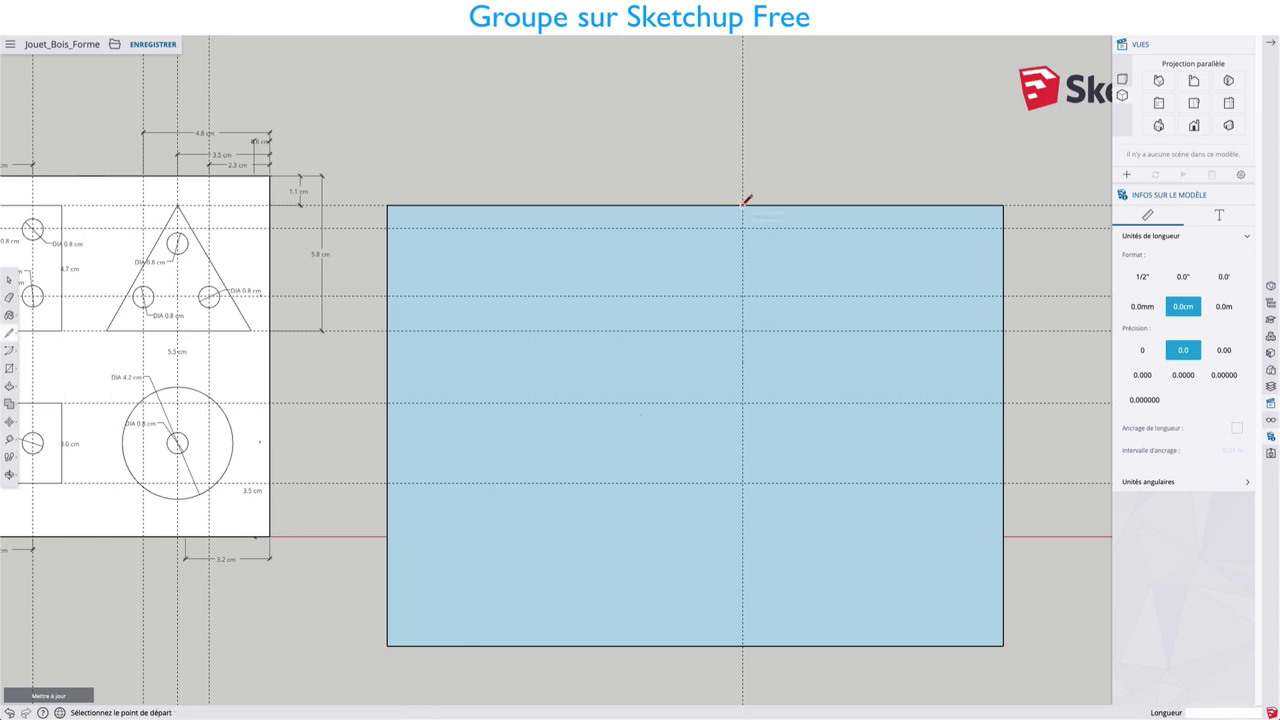
left_click(742, 206)
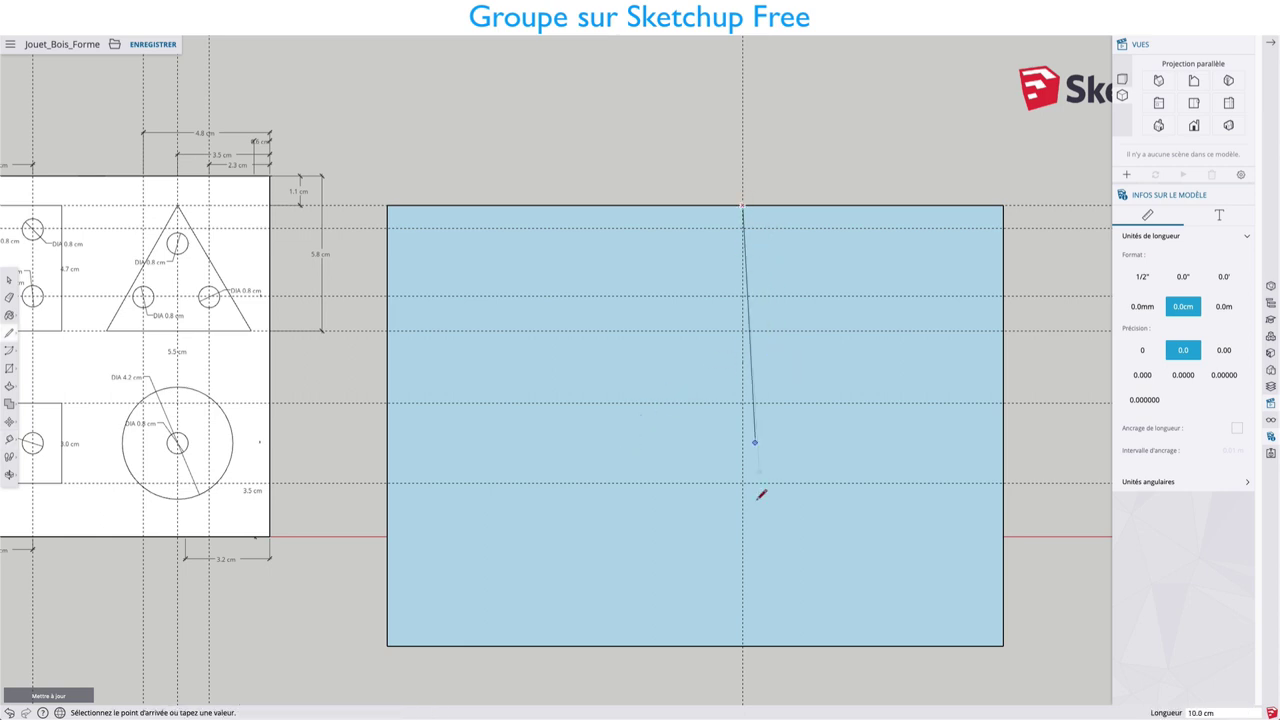
left_click(743, 645)
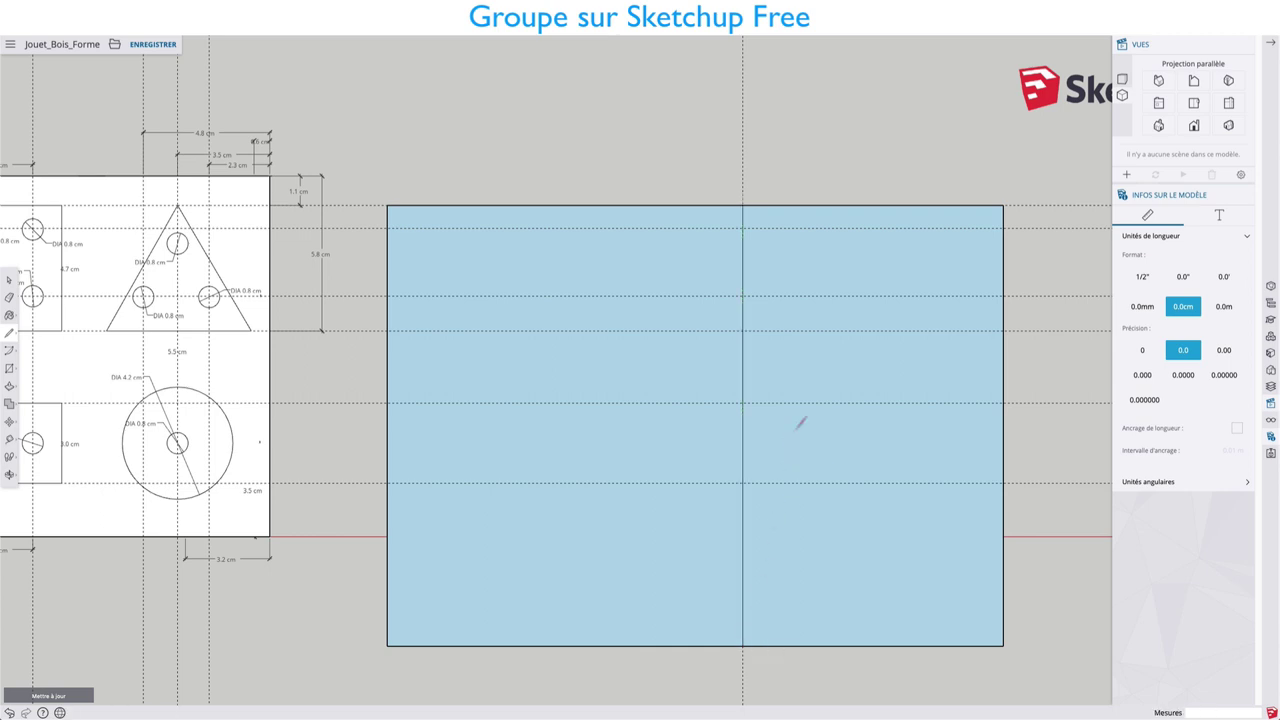
Step: Delete the right half of the board, keeping the 13.5 cm wide left piece
key("e")
left_click(848, 206)
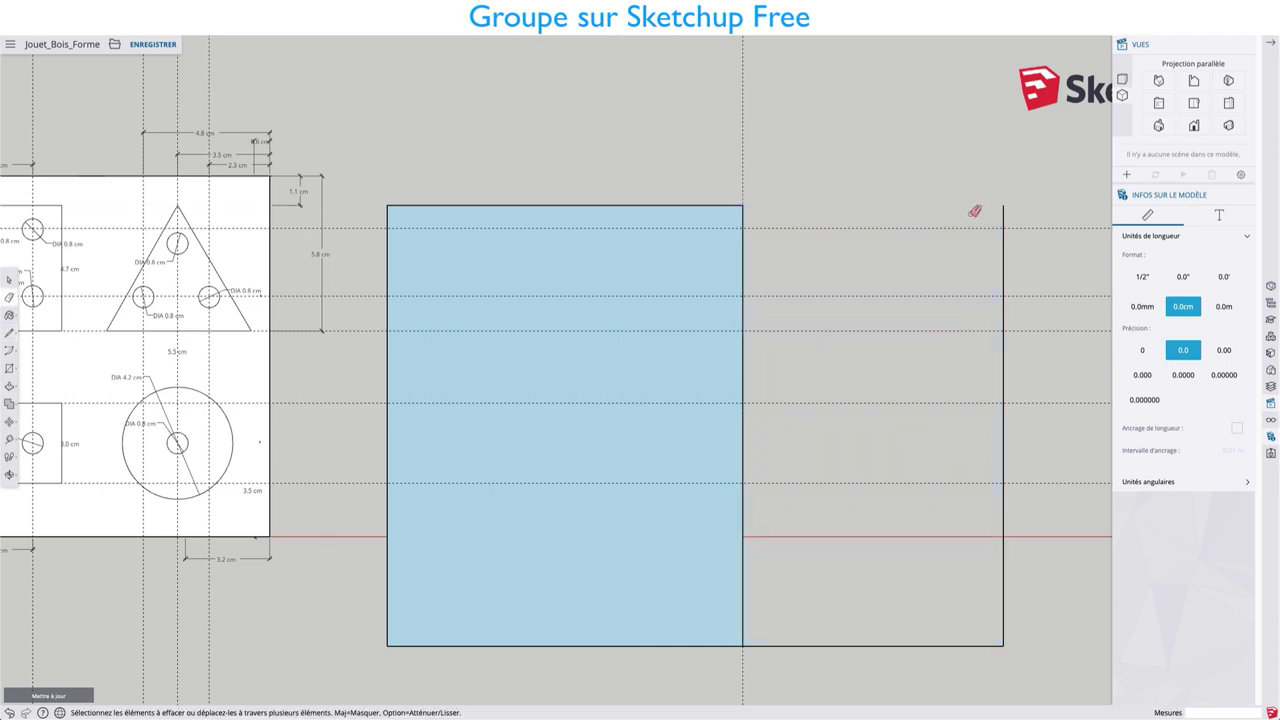
key("ctrl+z")
key("space")
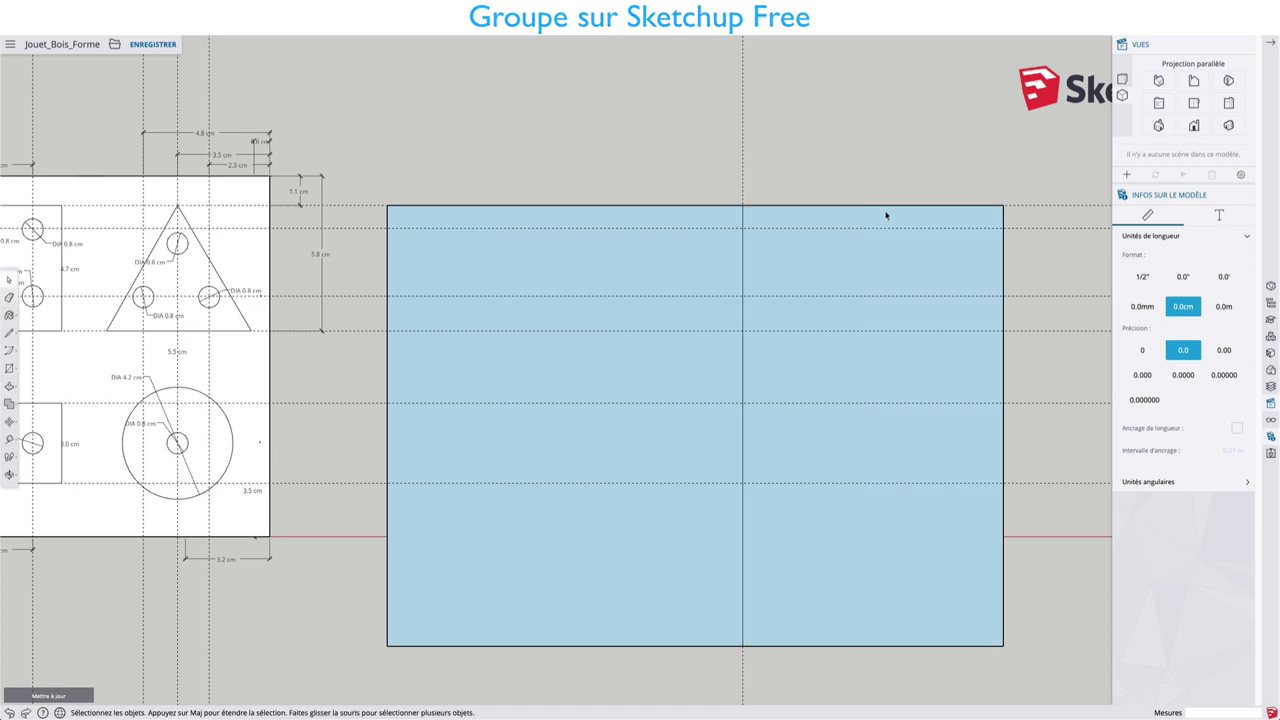
left_click(884, 207)
left_click(1003, 272, "shift")
left_click(931, 646, "shift")
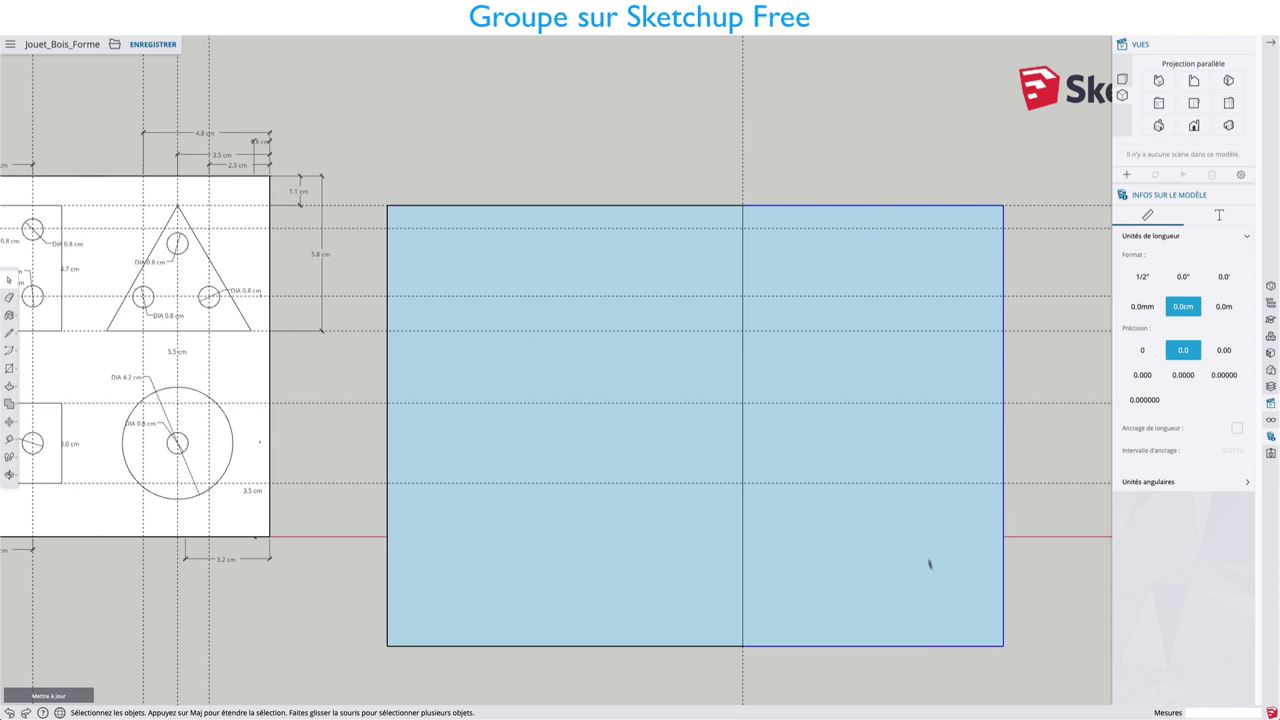
key("Delete")
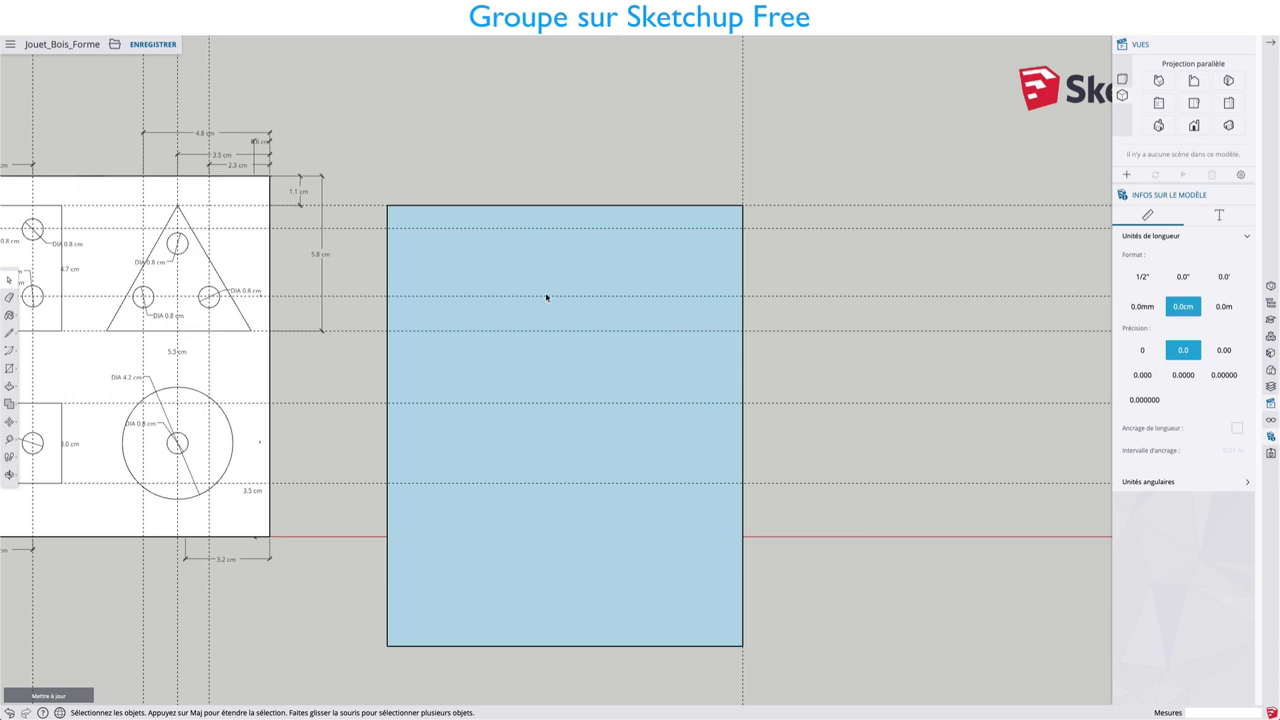
Step: Cut the board 13.5 cm below its top edge and delete the strip beneath
key("t")
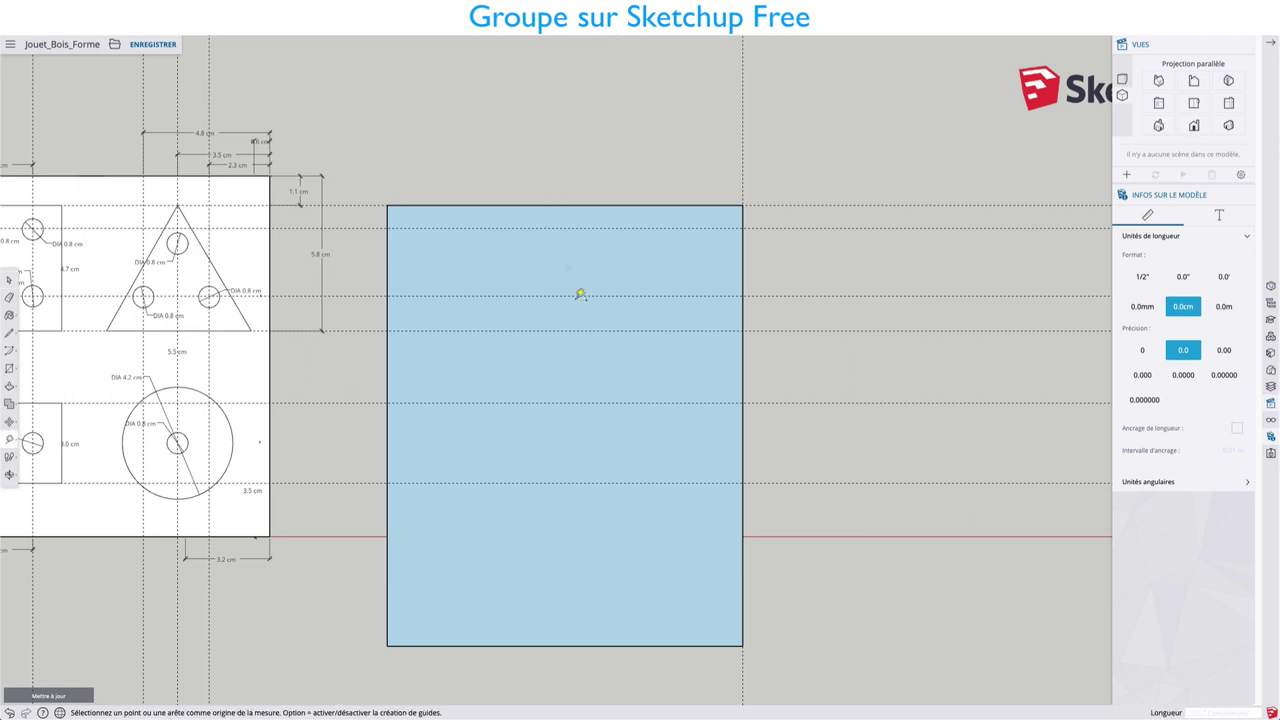
left_click(573, 205)
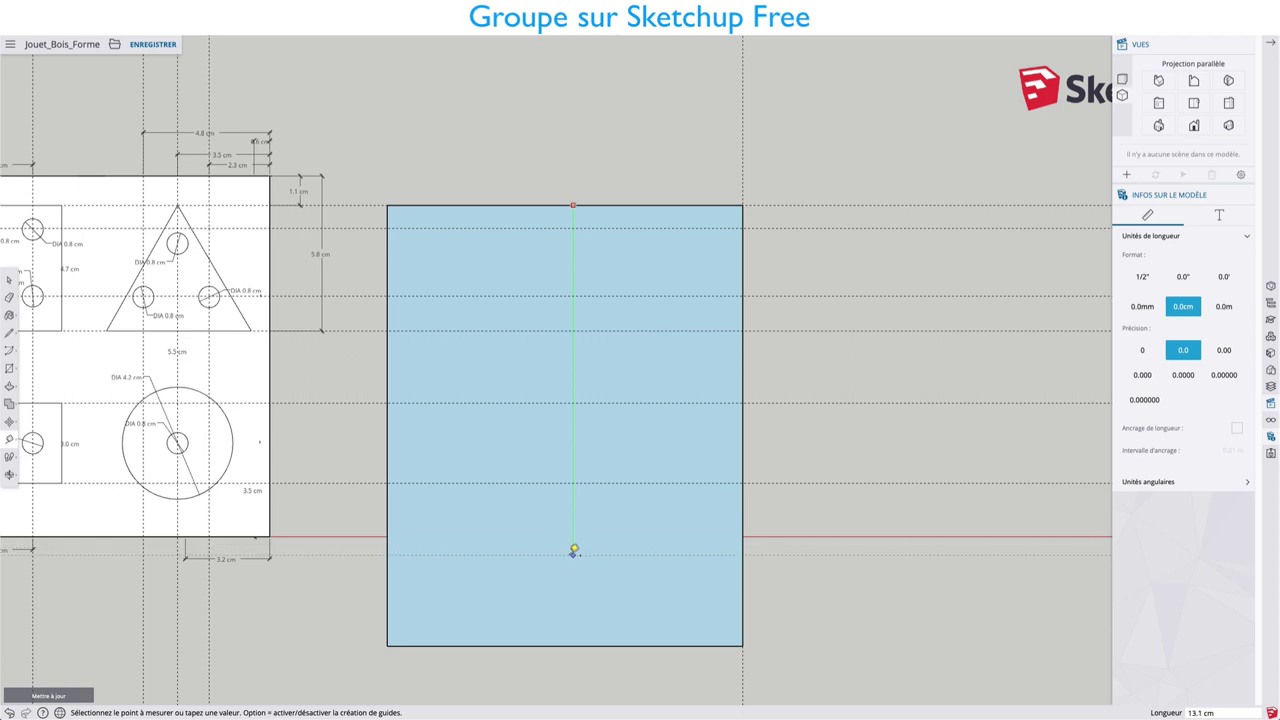
left_click(573, 562)
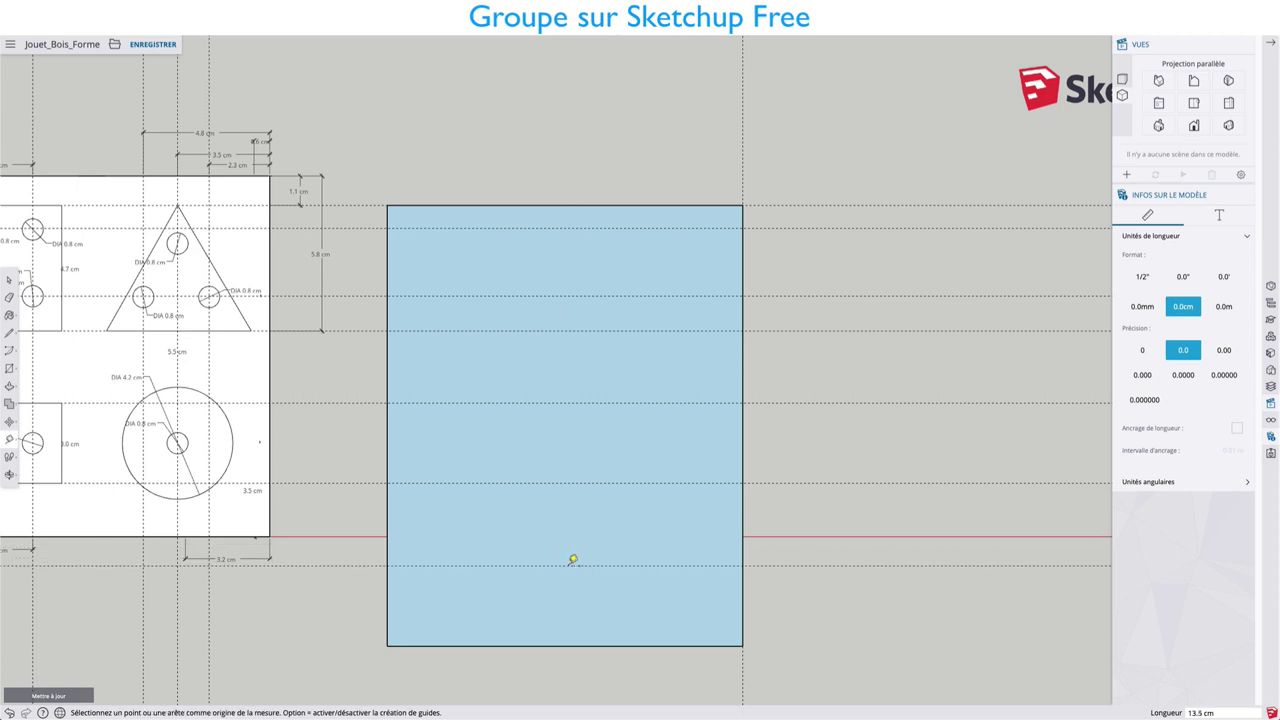
key("l")
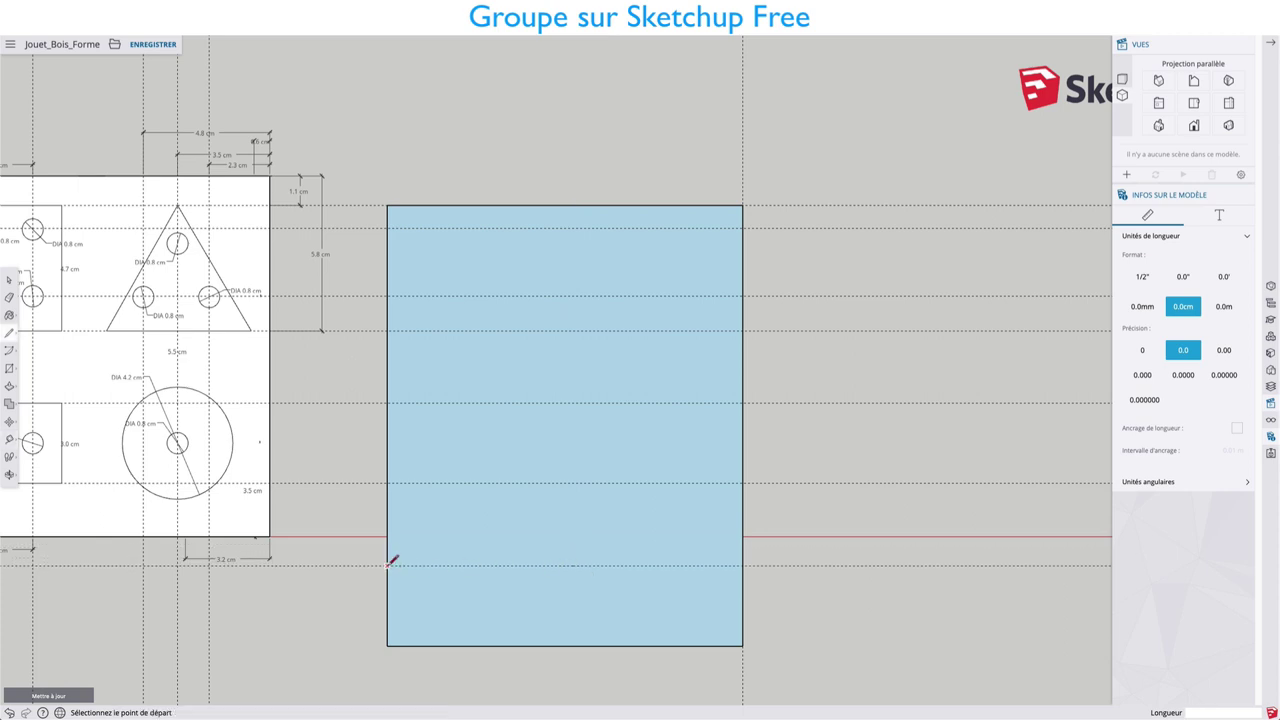
left_click(387, 565)
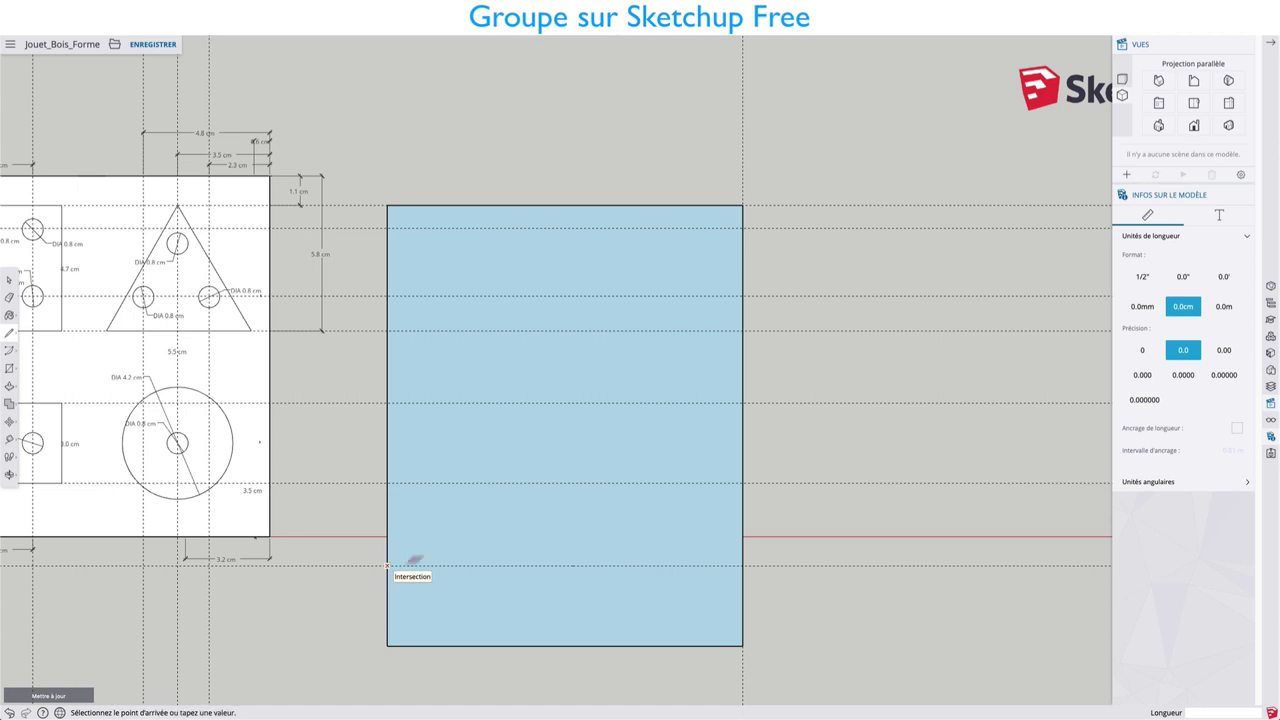
left_click(742, 565)
key("space")
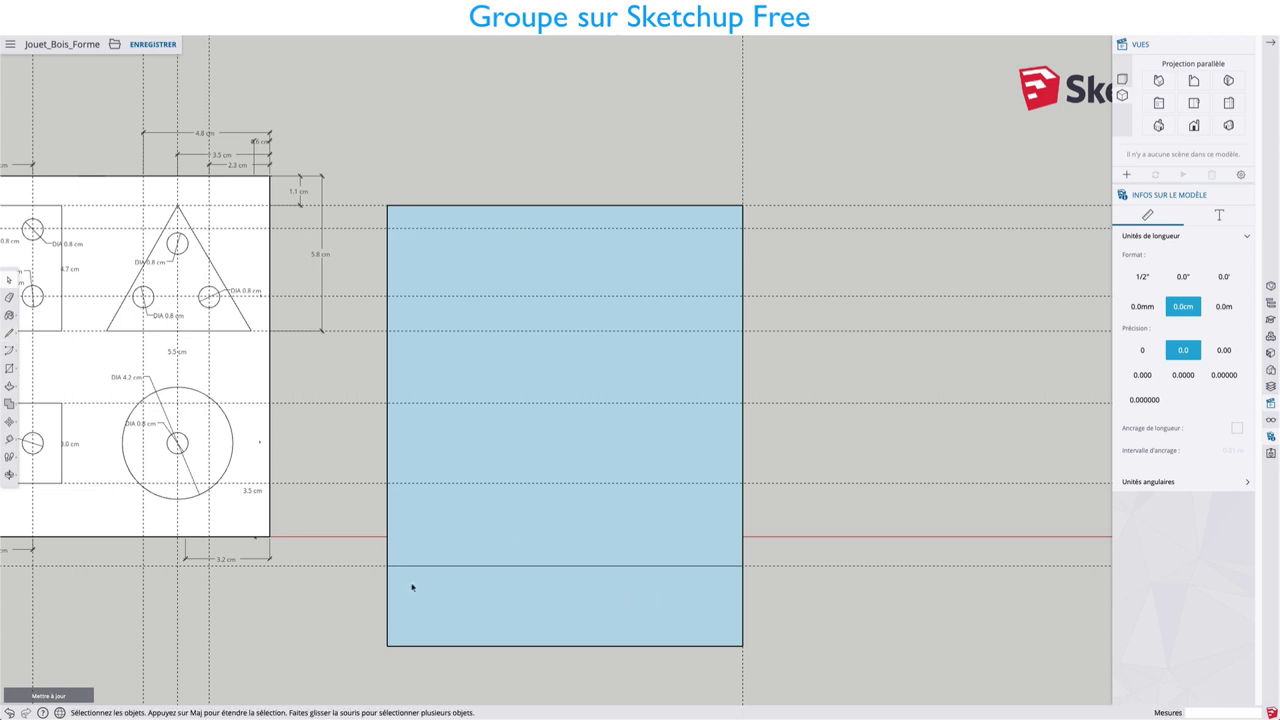
left_click(388, 590)
left_click(632, 647, "shift")
key("Delete")
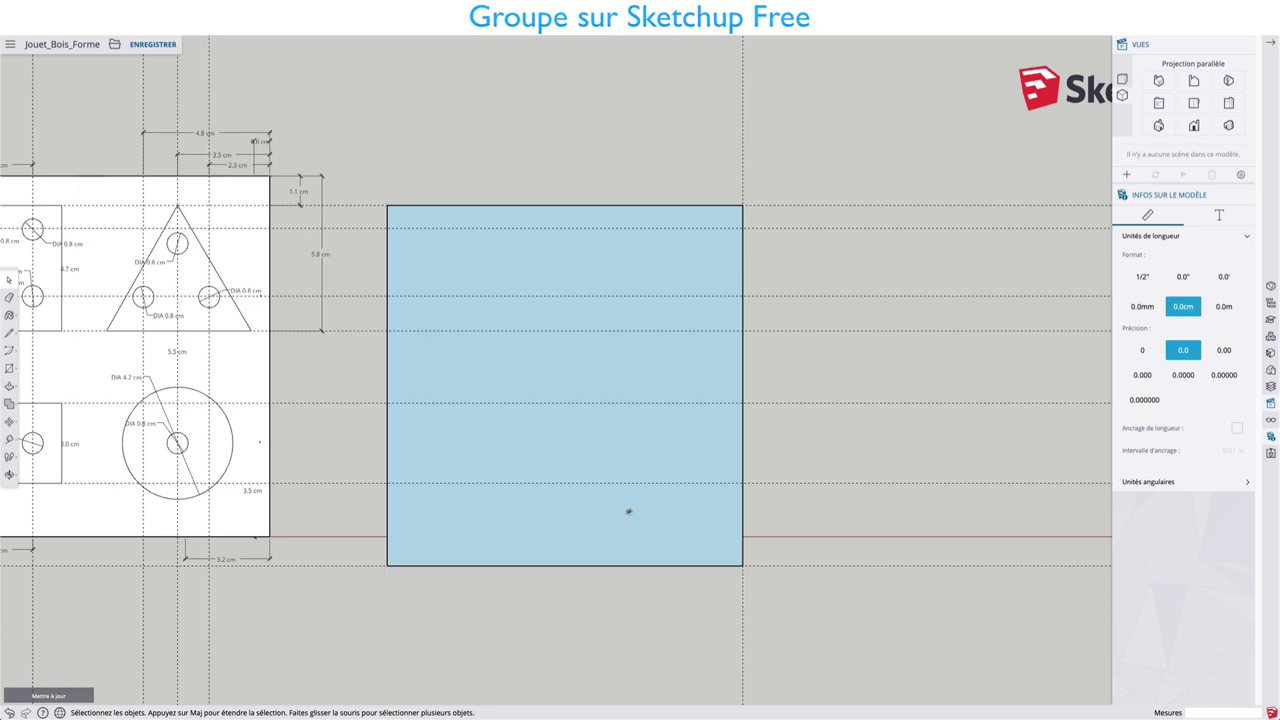
middle_click_drag(645, 507, 700, 494, "shift")
Step: Move the blue board face and edges up 1.1 cm onto the red axis
double_click(625, 520)
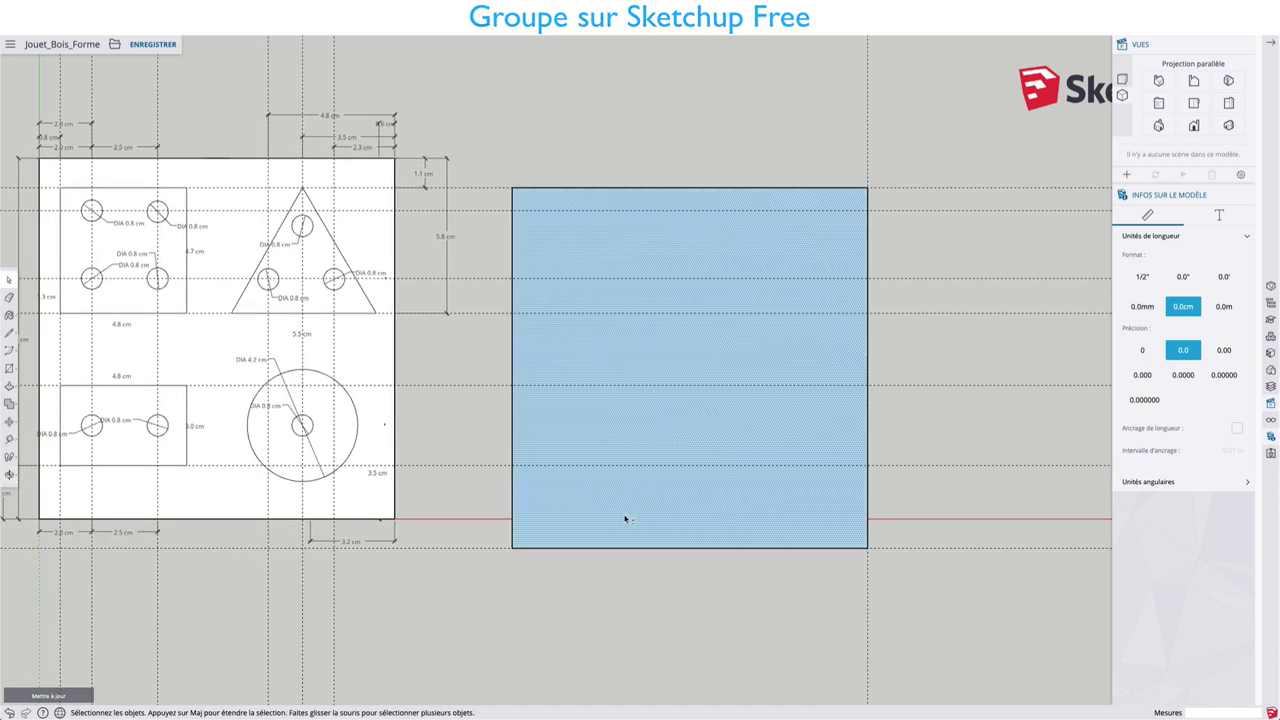
key("m")
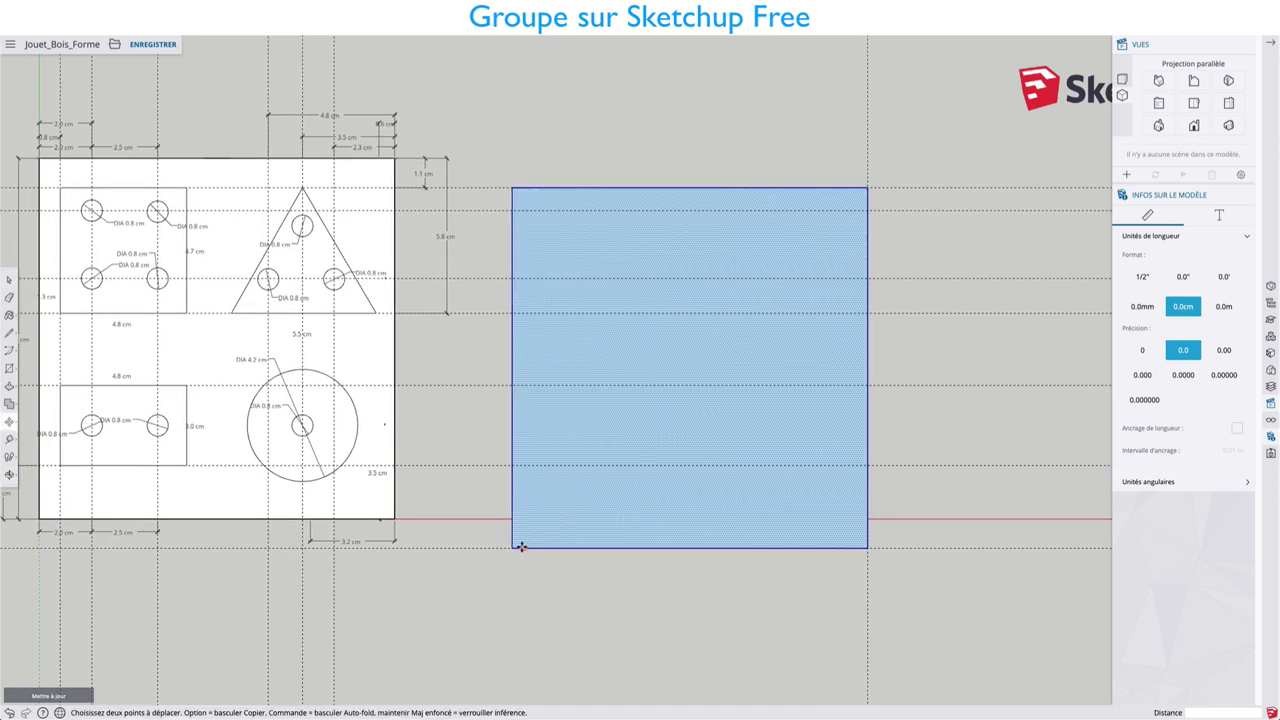
left_click(512, 546)
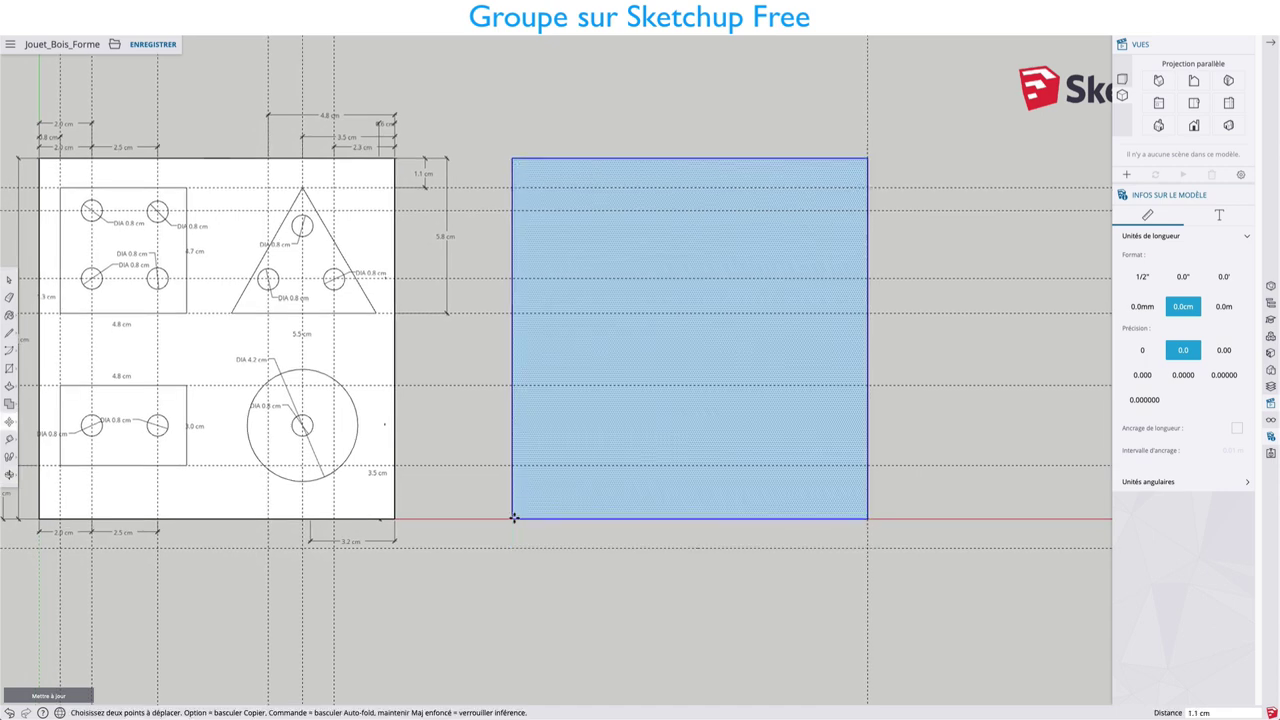
left_click(514, 518)
key("space")
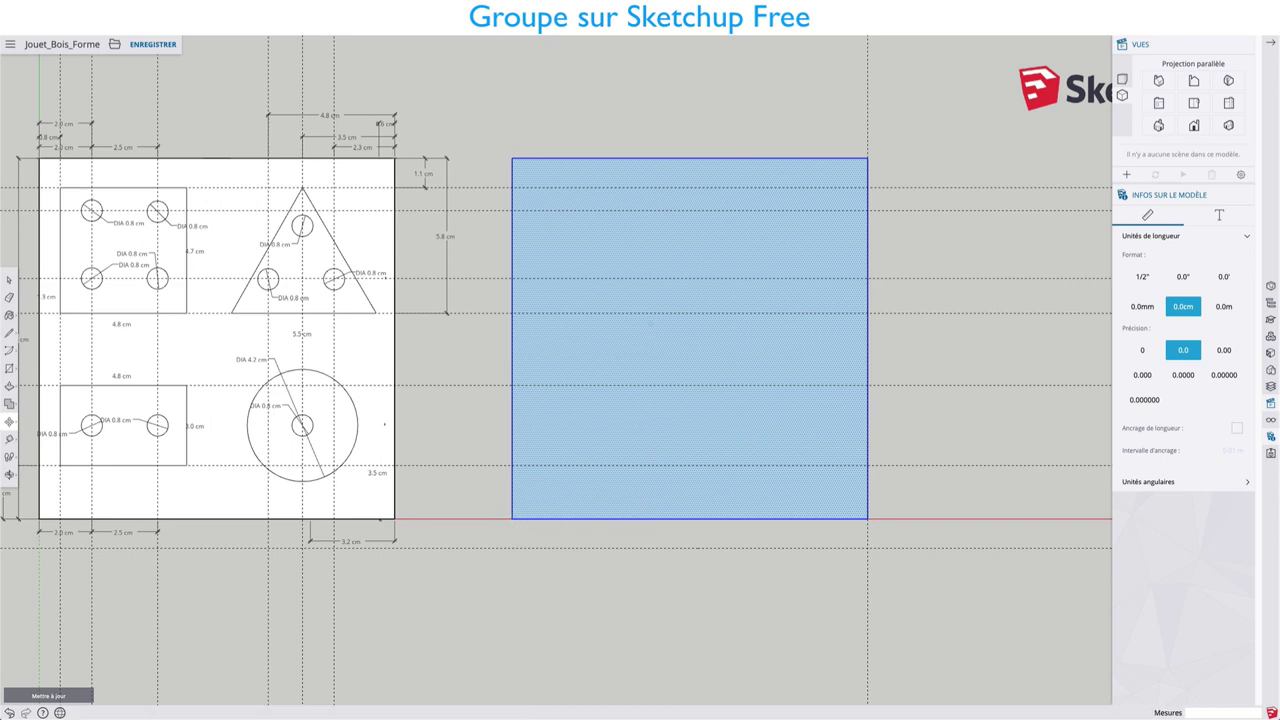
Step: Make the board a group with Créer un groupe and enter it for editing
right_click(719, 198)
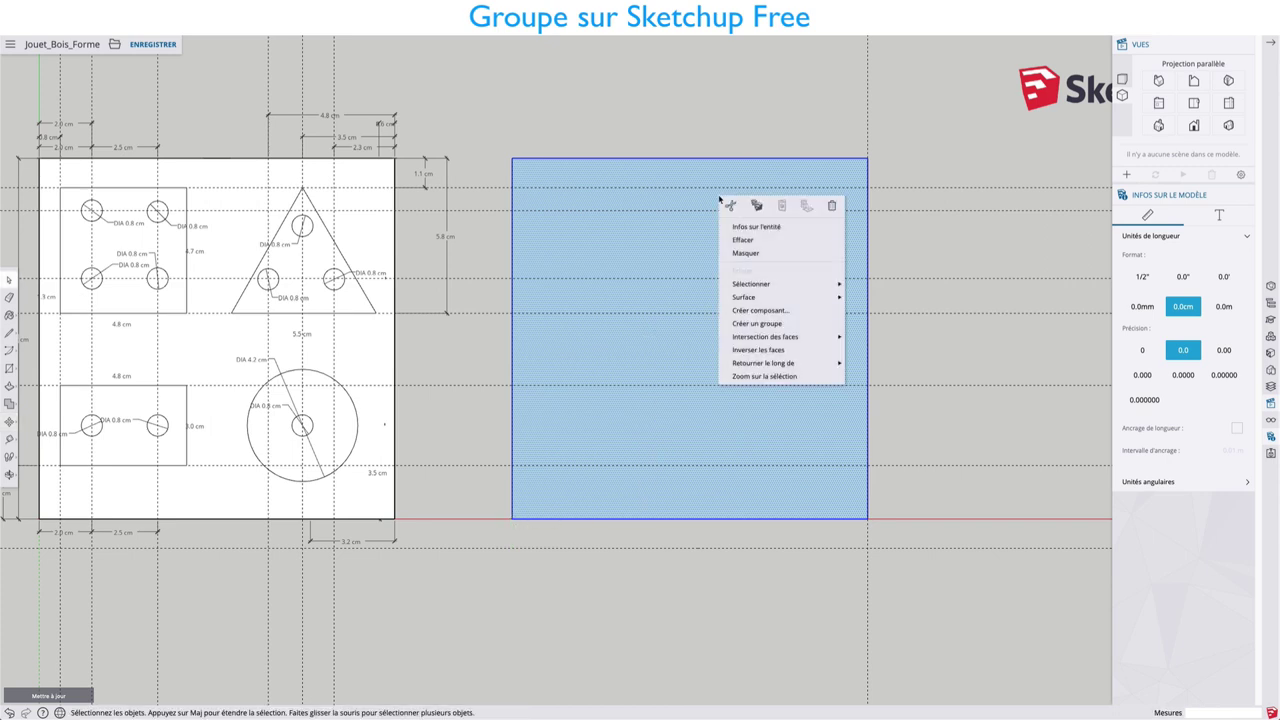
left_click(752, 323)
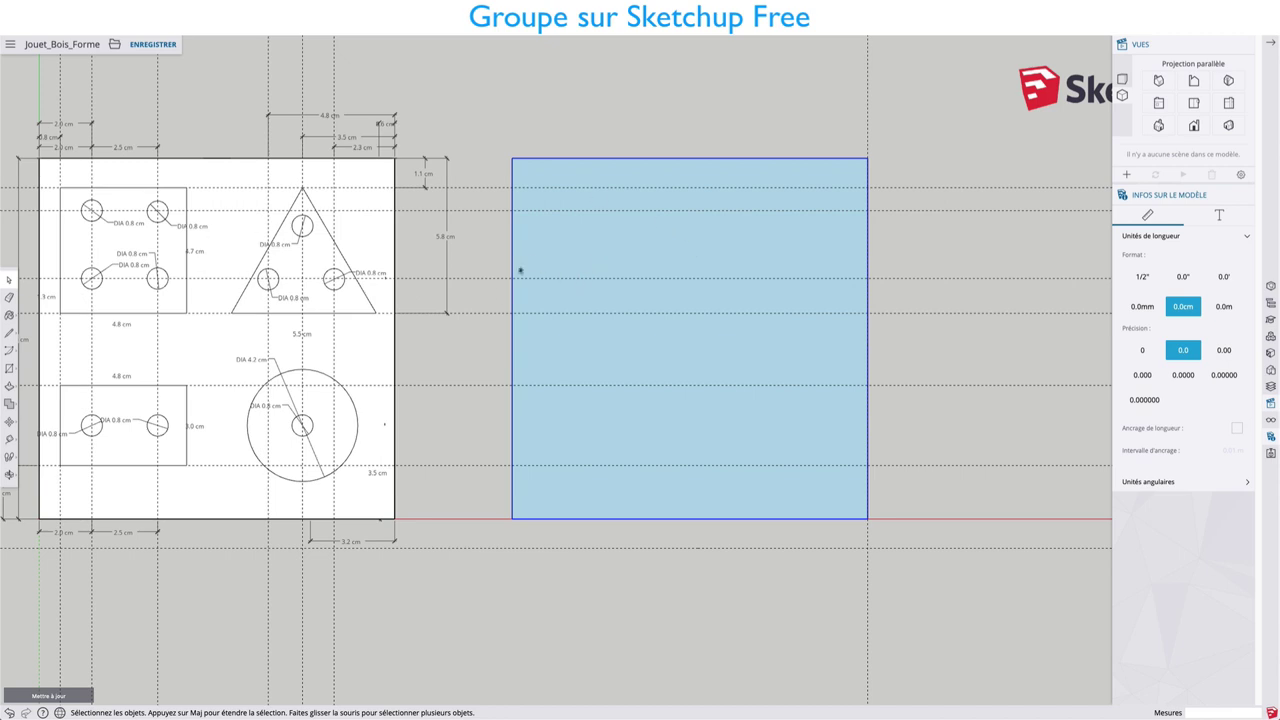
double_click(537, 246)
Step: Place guides 0.8 cm from the left edge and 1.1 cm from the top, then start a rectangle at their crossing
middle_click_drag(570, 256, 706, 251, "shift")
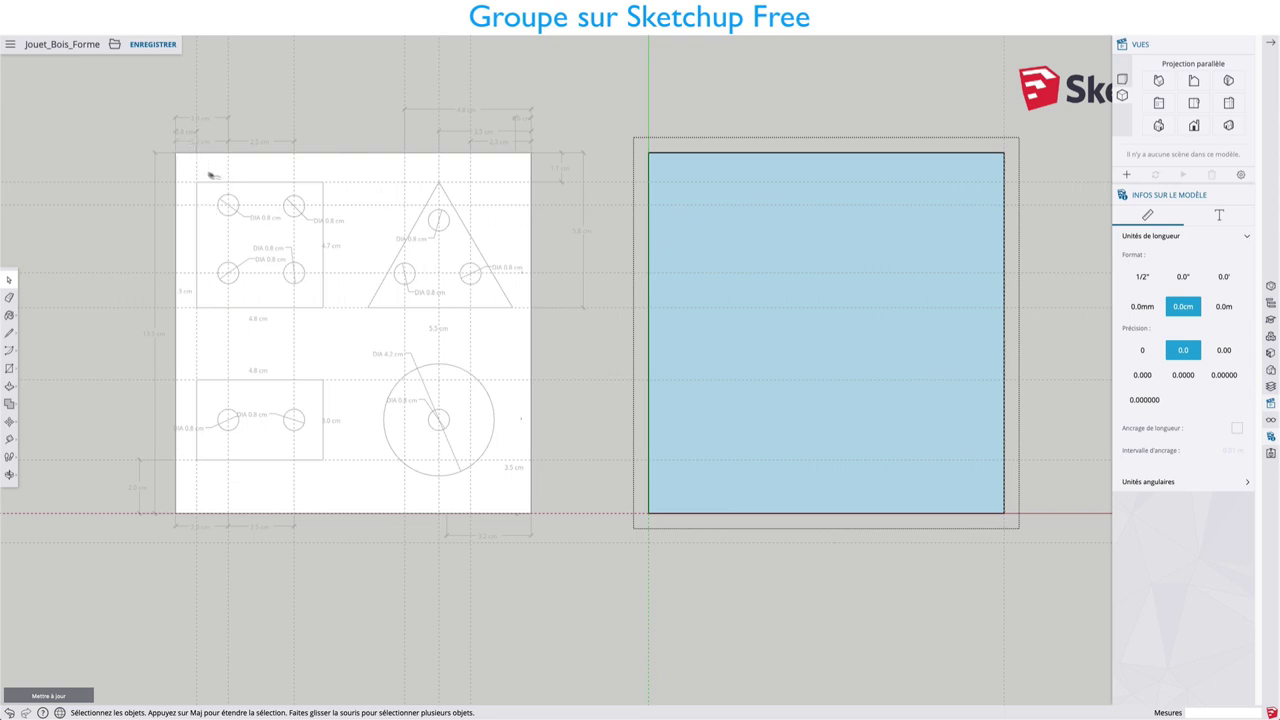
key("t")
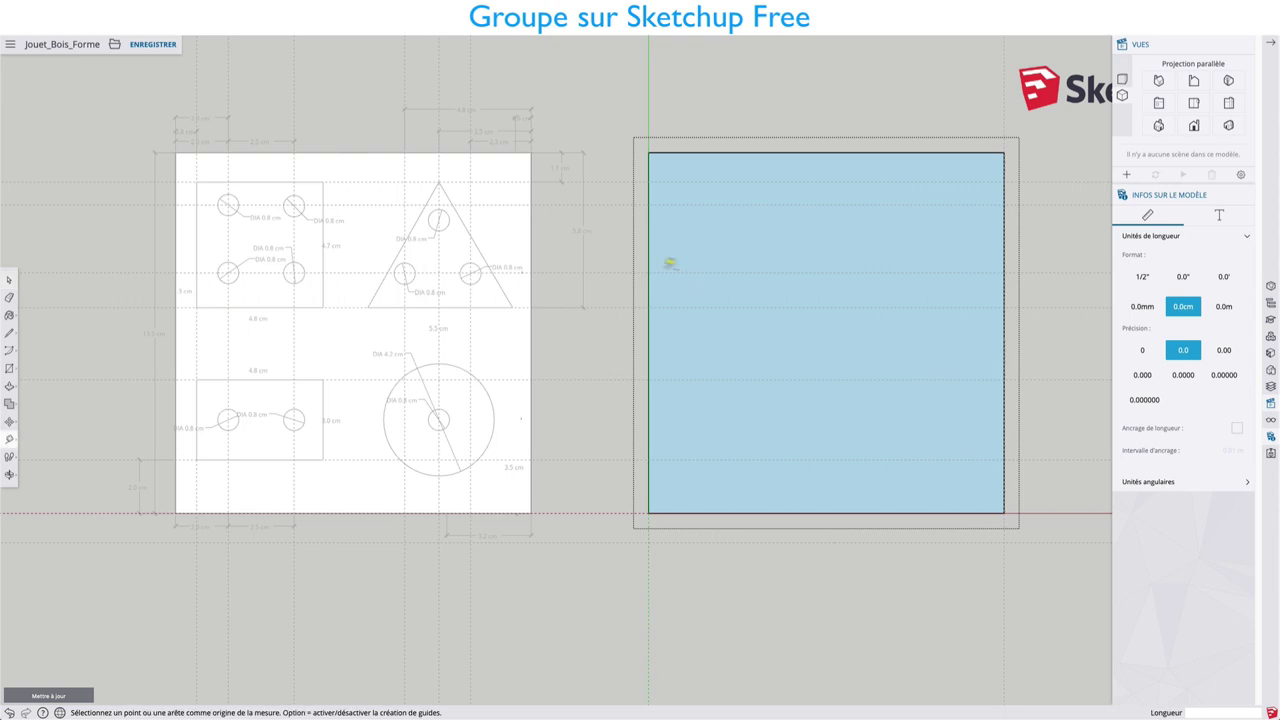
left_click(649, 250)
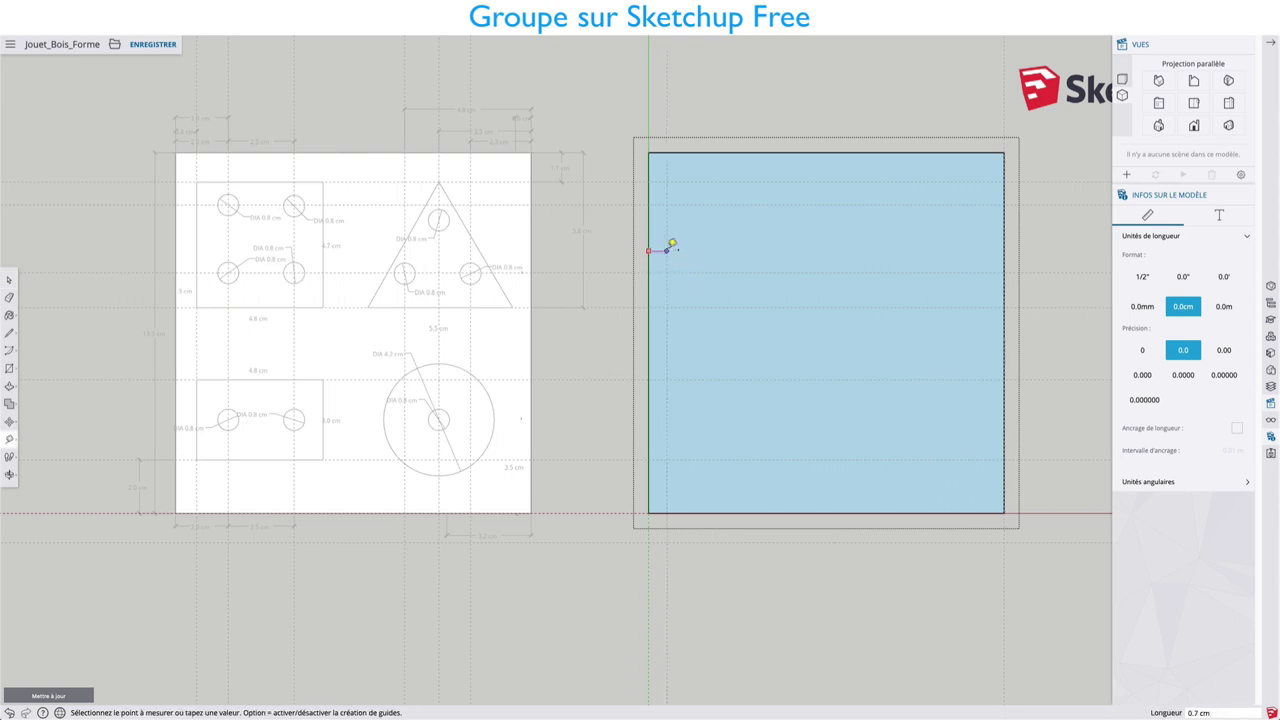
left_click(669, 249)
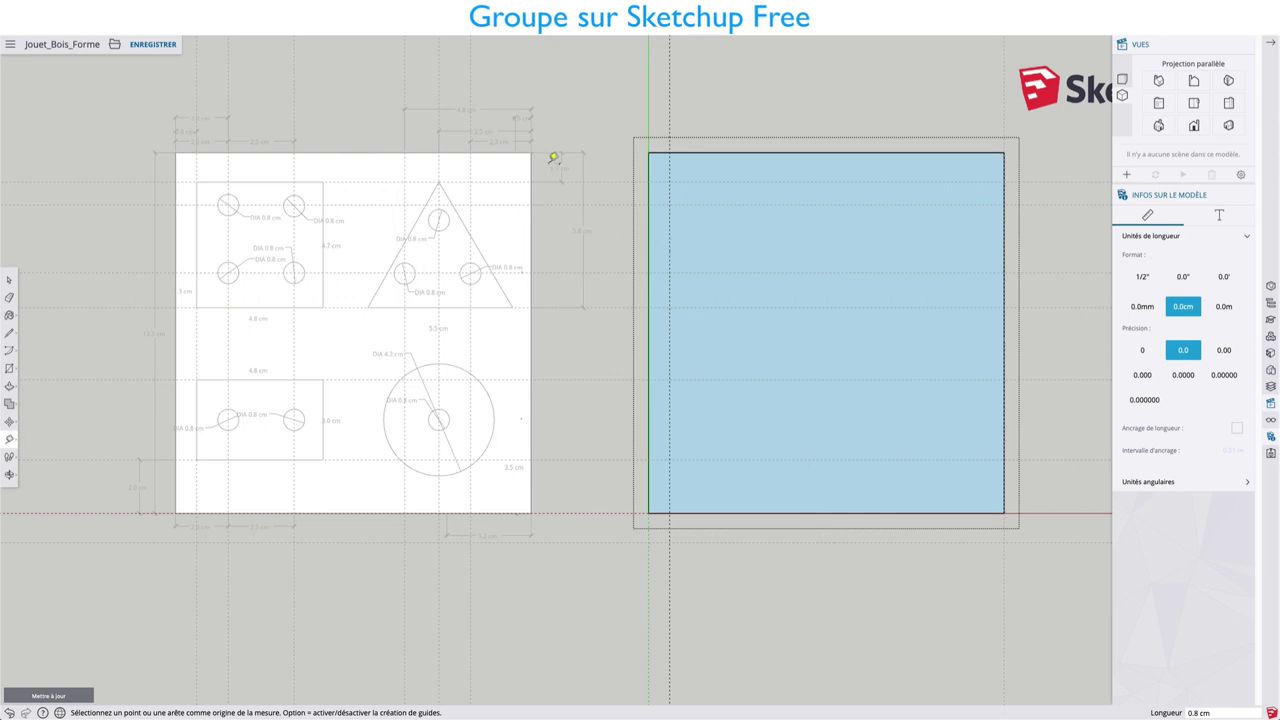
left_click(786, 153)
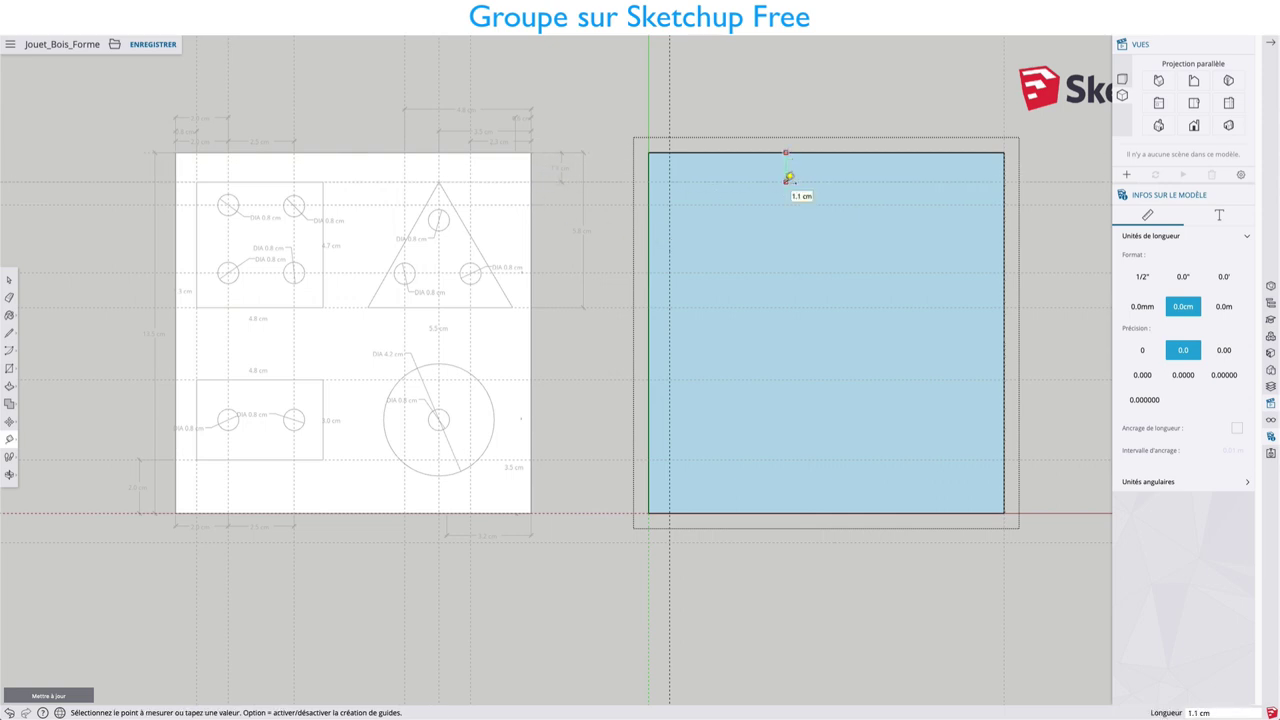
left_click(789, 178)
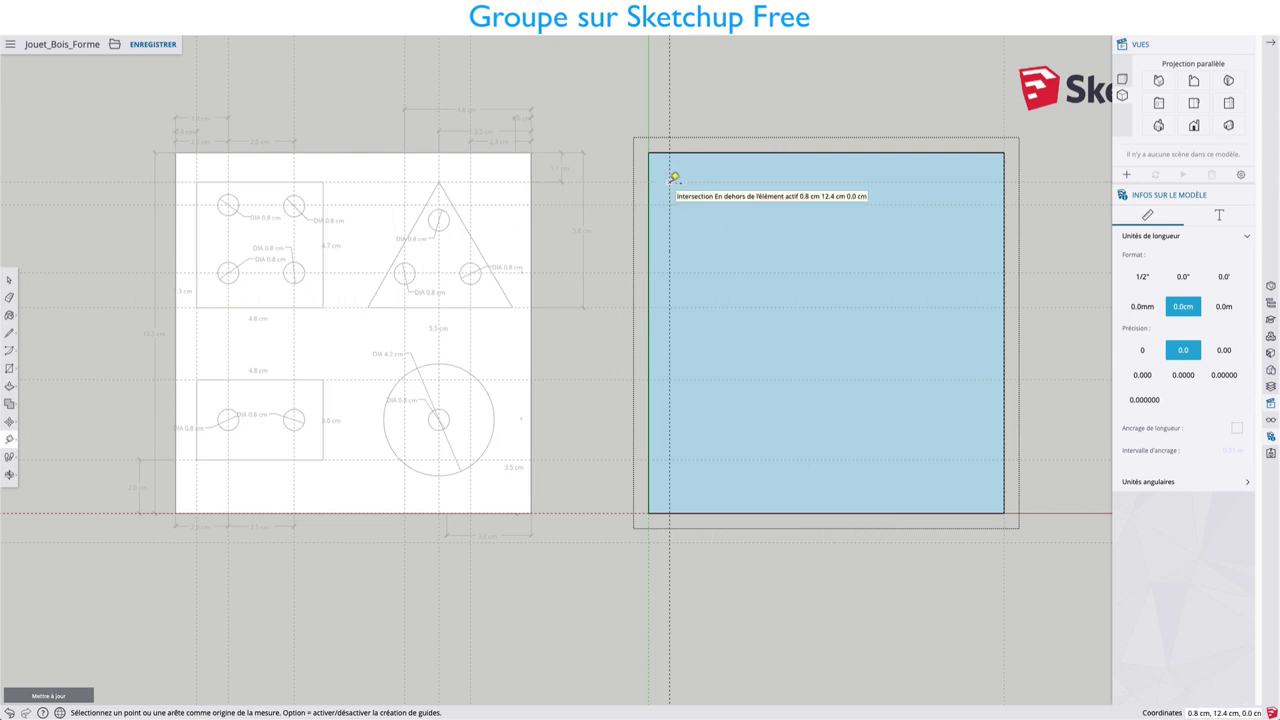
key("r")
left_click(669, 182)
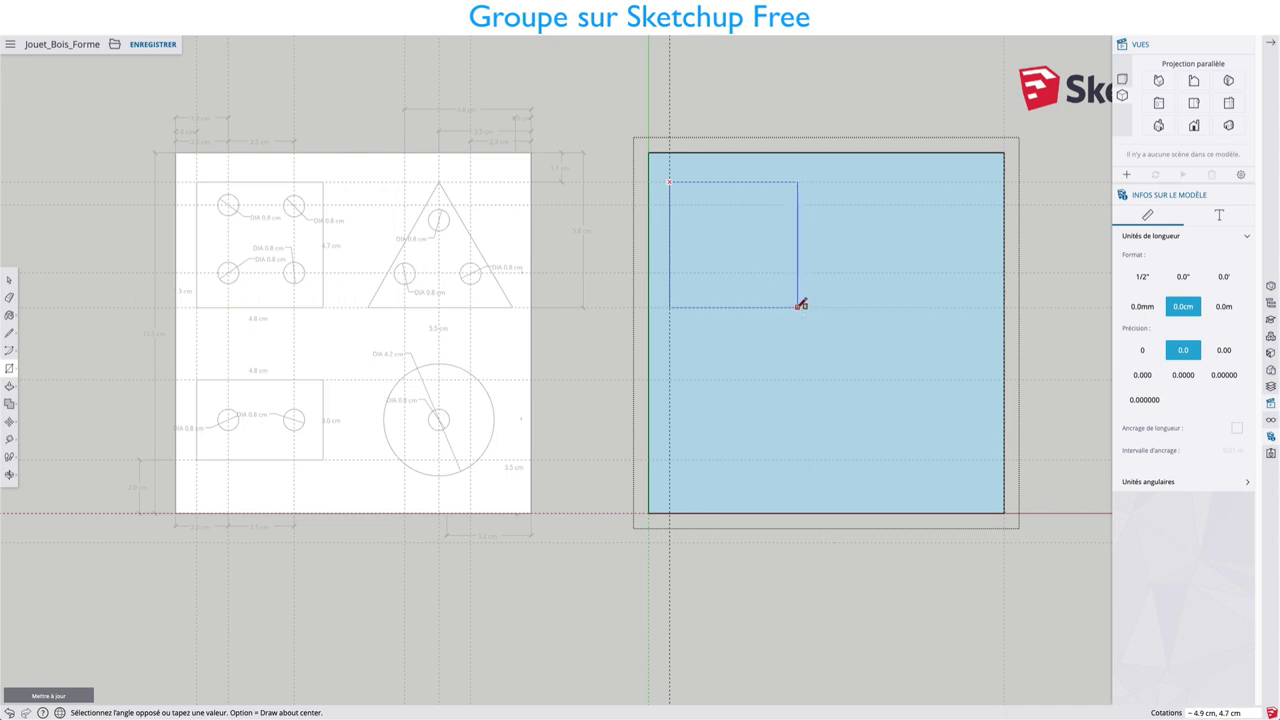
Step: Finish the 4.8 × 4.7 cm rectangle and make it a separate group
left_click(797, 307)
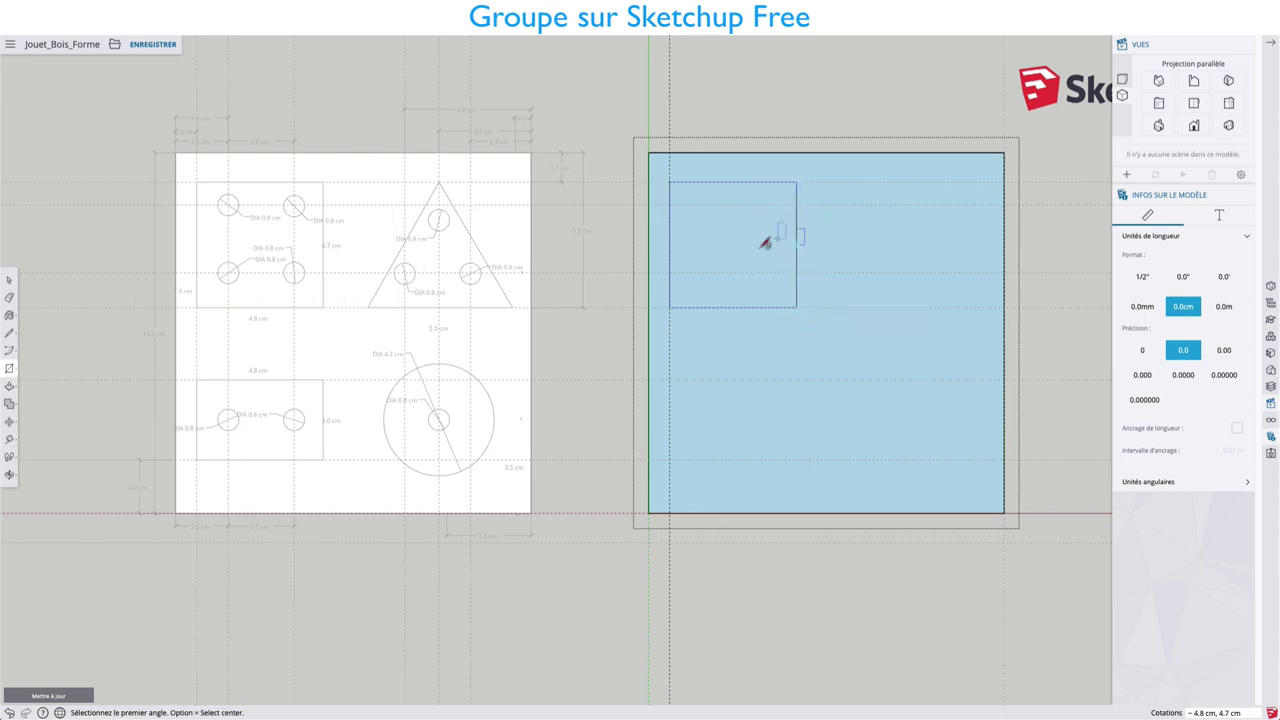
key("space")
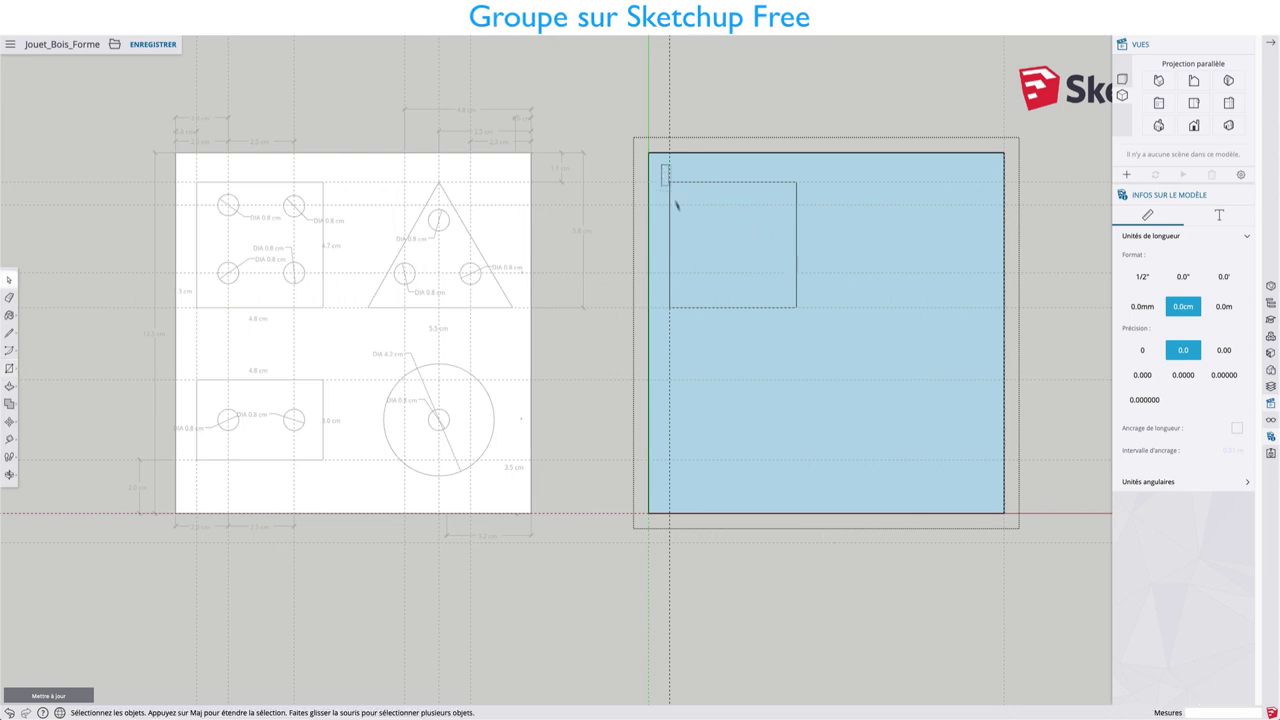
left_click_drag(660, 164, 814, 330)
right_click(760, 223)
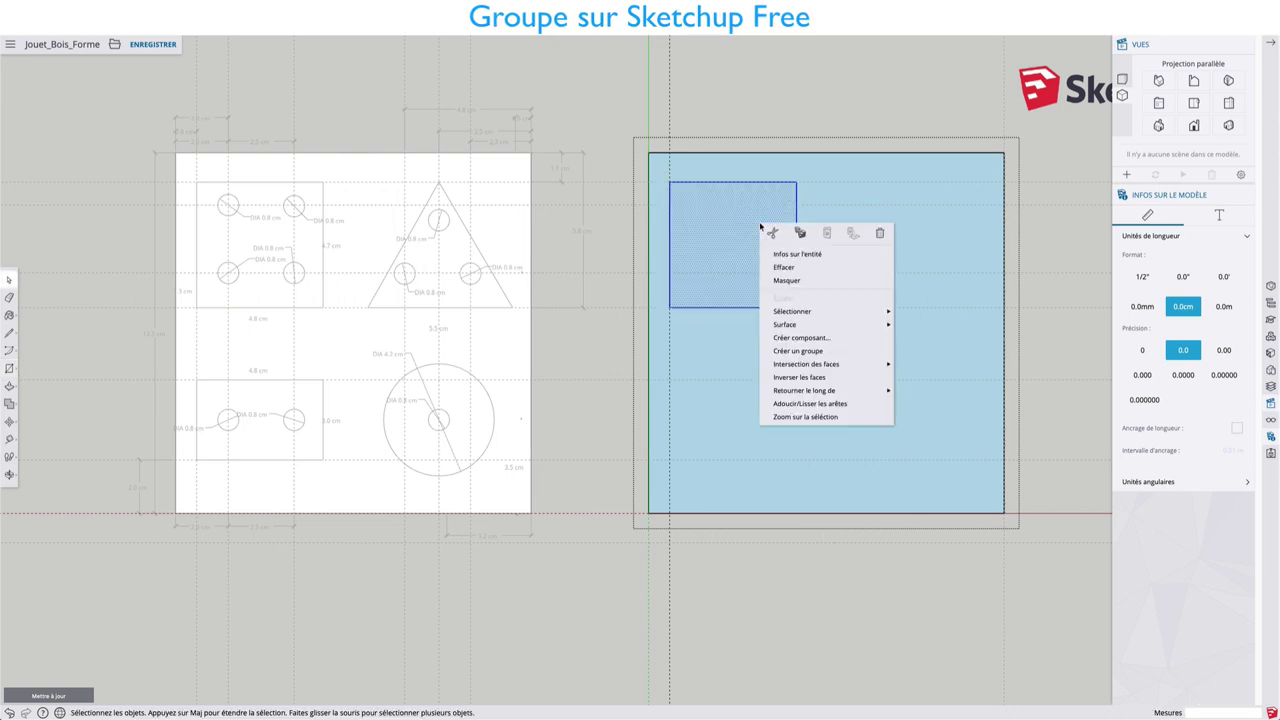
left_click(791, 349)
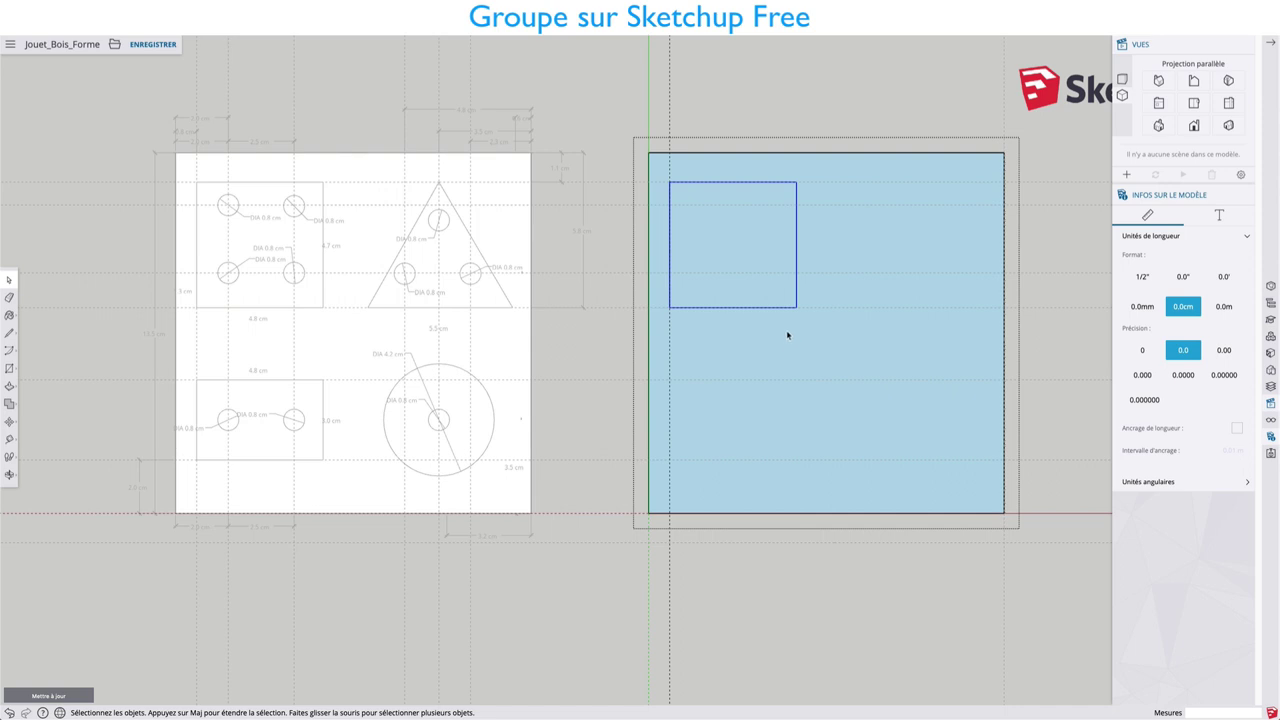
Step: Nudge the rectangle group slightly higher on the board
key("m")
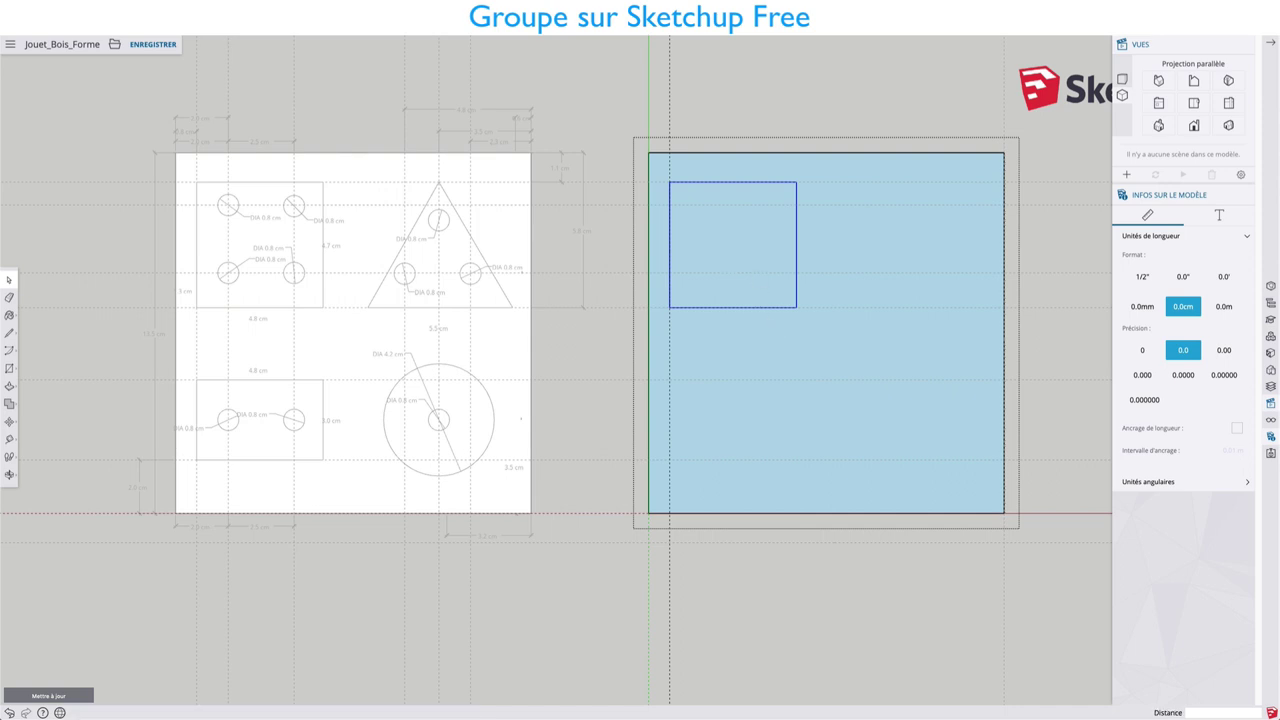
left_click(697, 262)
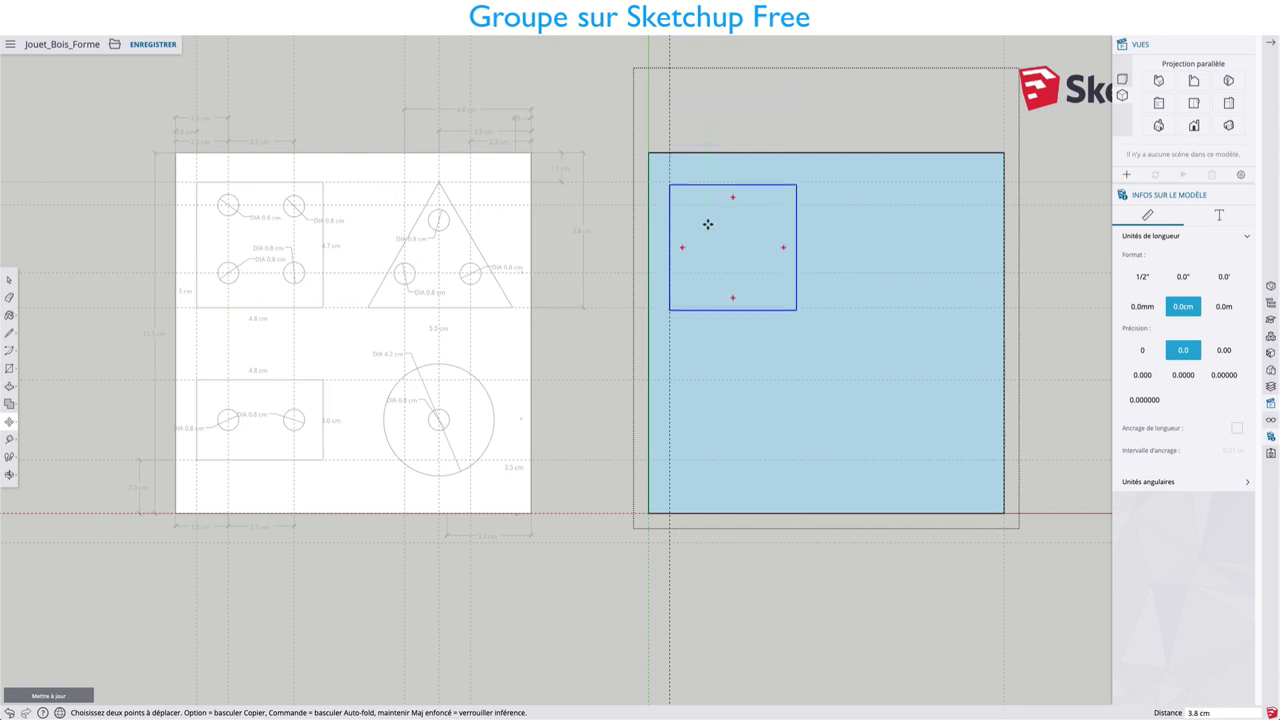
left_click(708, 227)
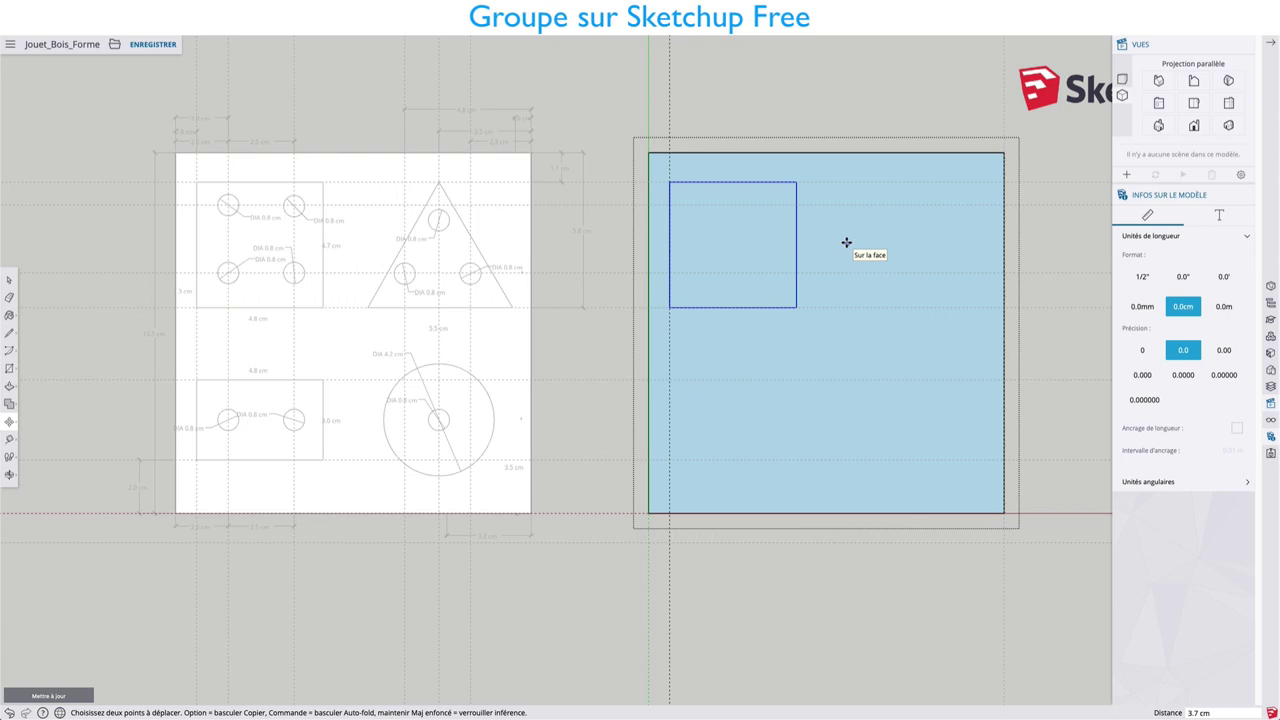
Step: Place guides 0.7 cm and 2.1 cm inside the board's right edge
key("t")
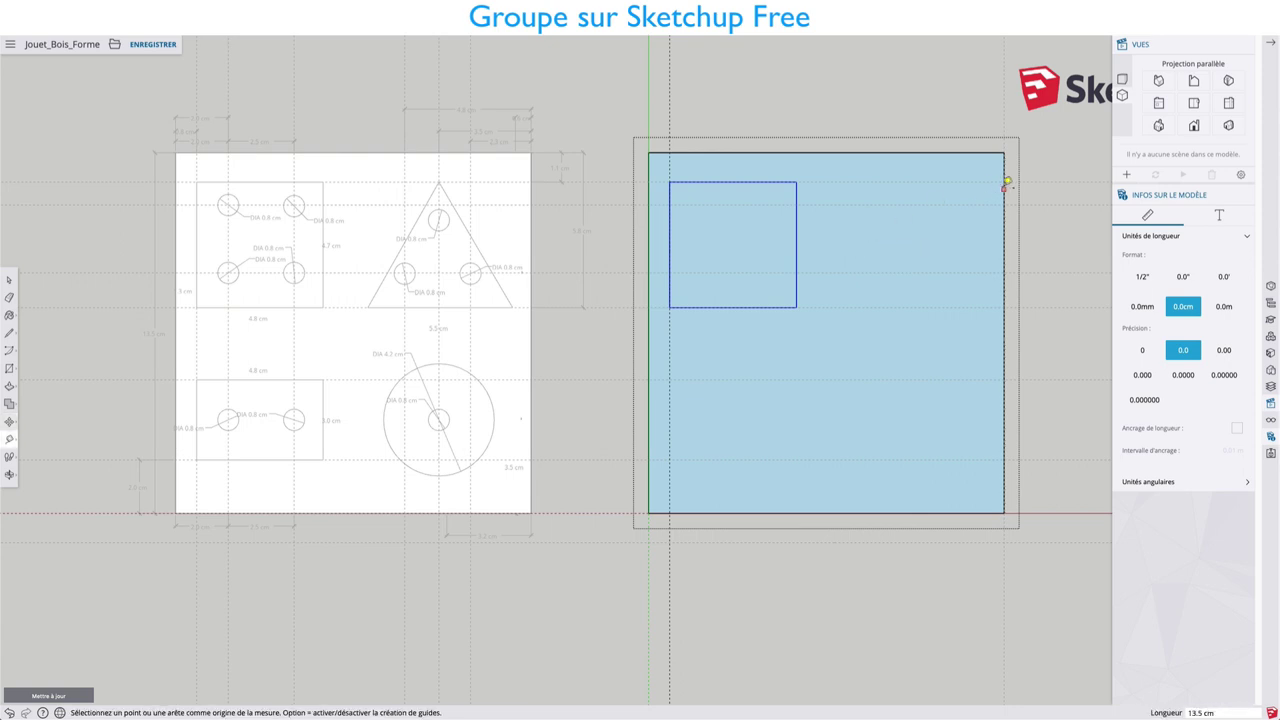
left_click(1004, 186)
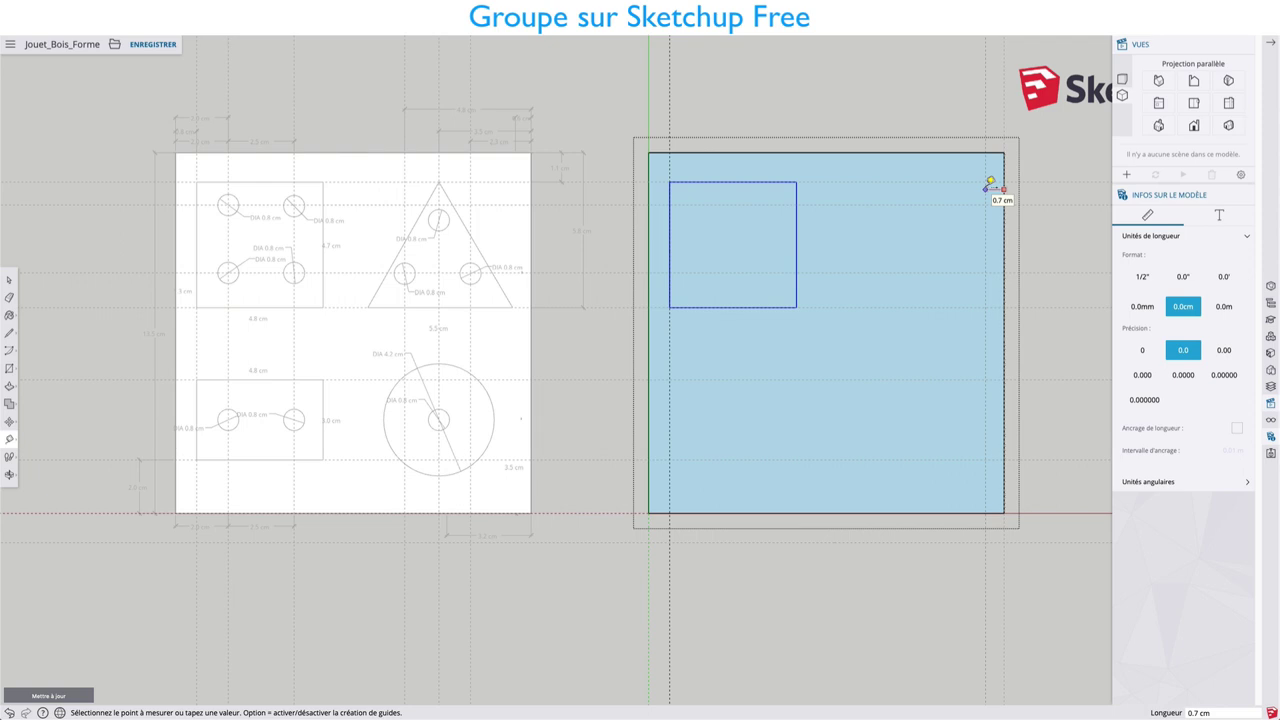
left_click(989, 186)
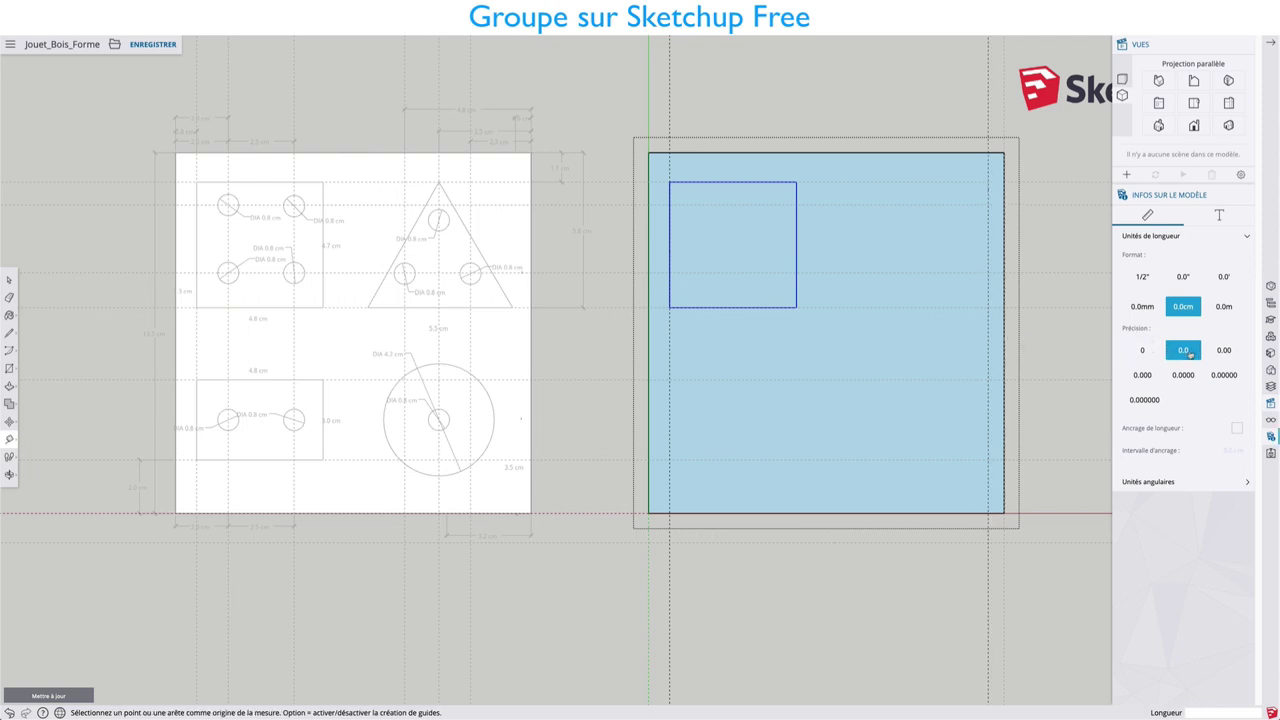
left_click(1003, 283)
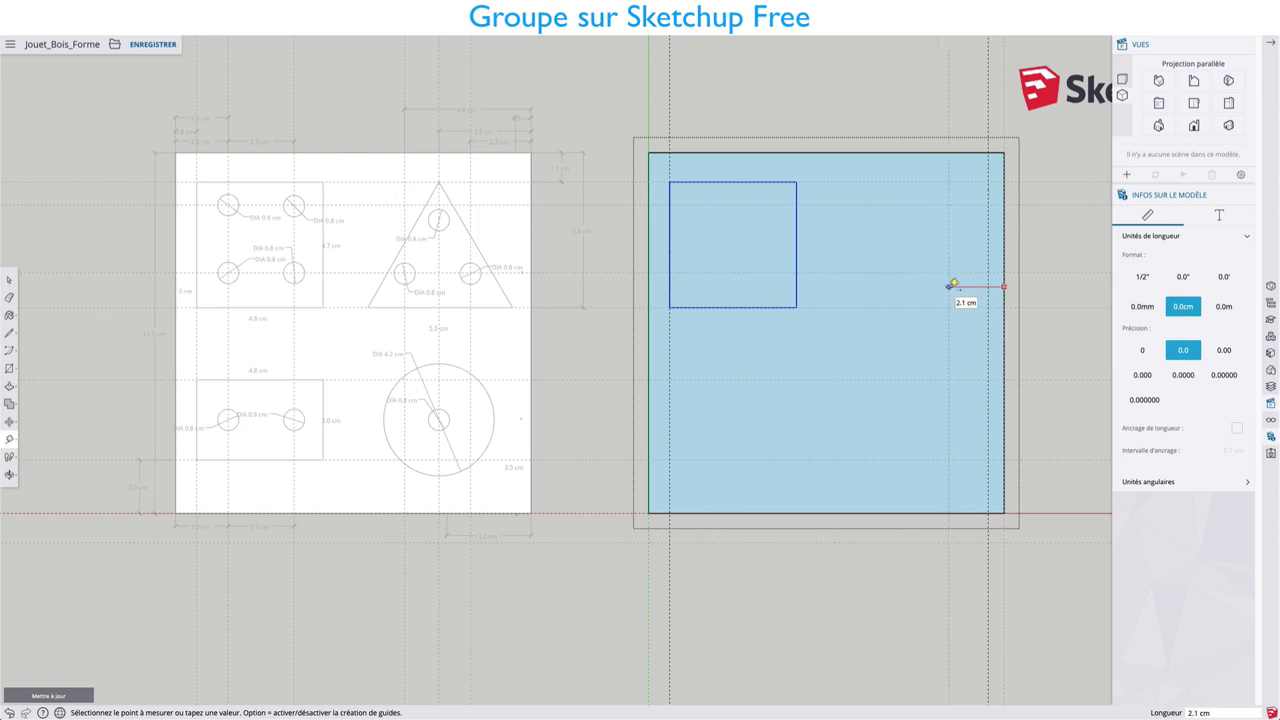
left_click(953, 285)
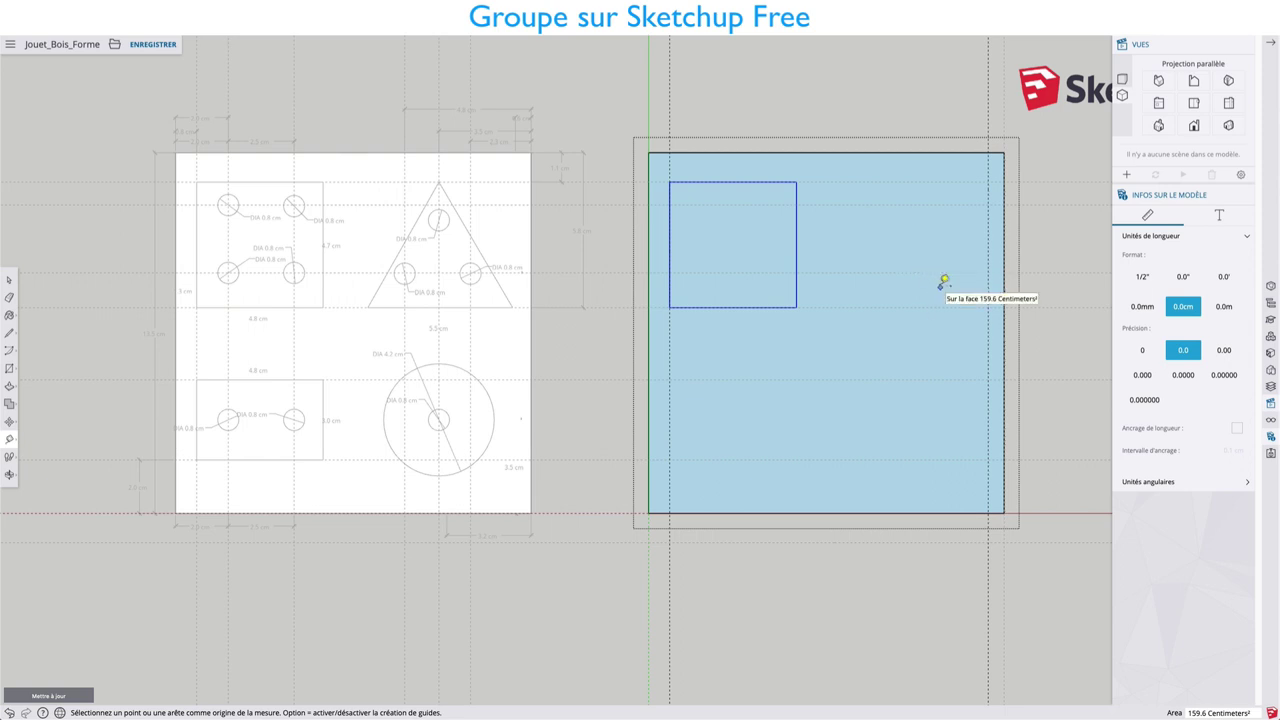
Step: Draw the upper-right triangle, using a vertical helper line to centre its apex over the base
key("l")
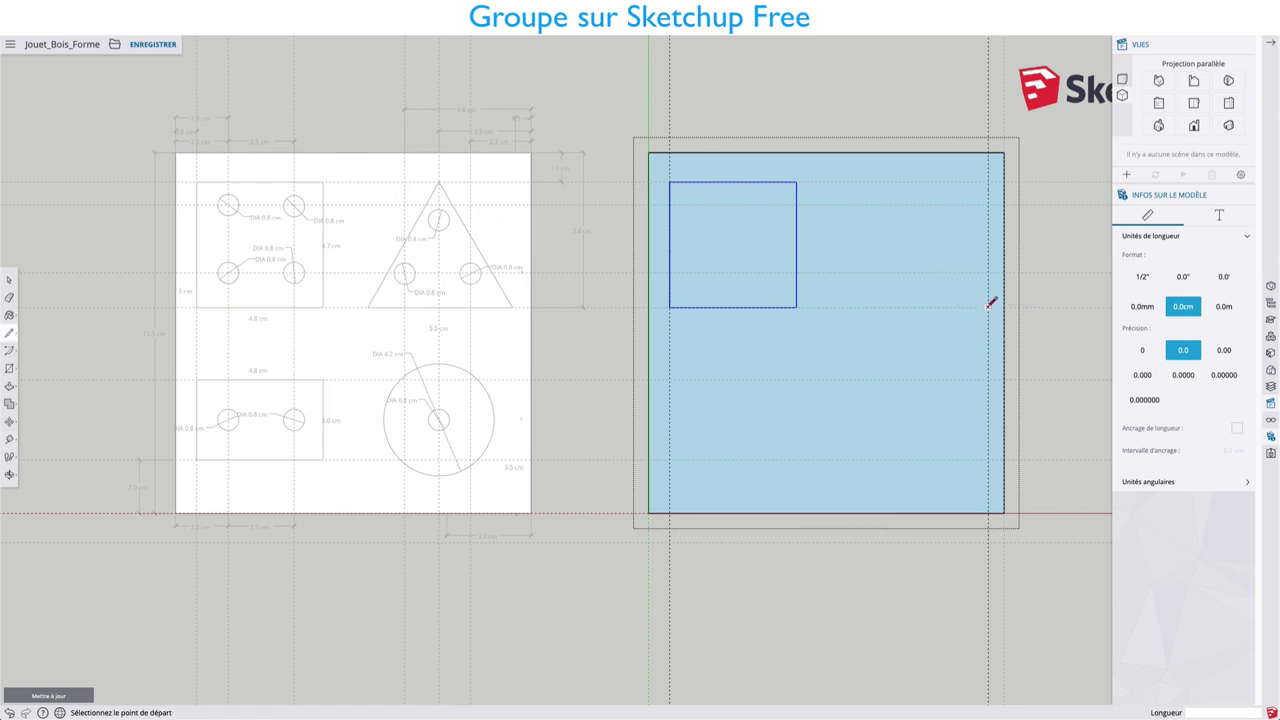
left_click(988, 307)
left_click(843, 307)
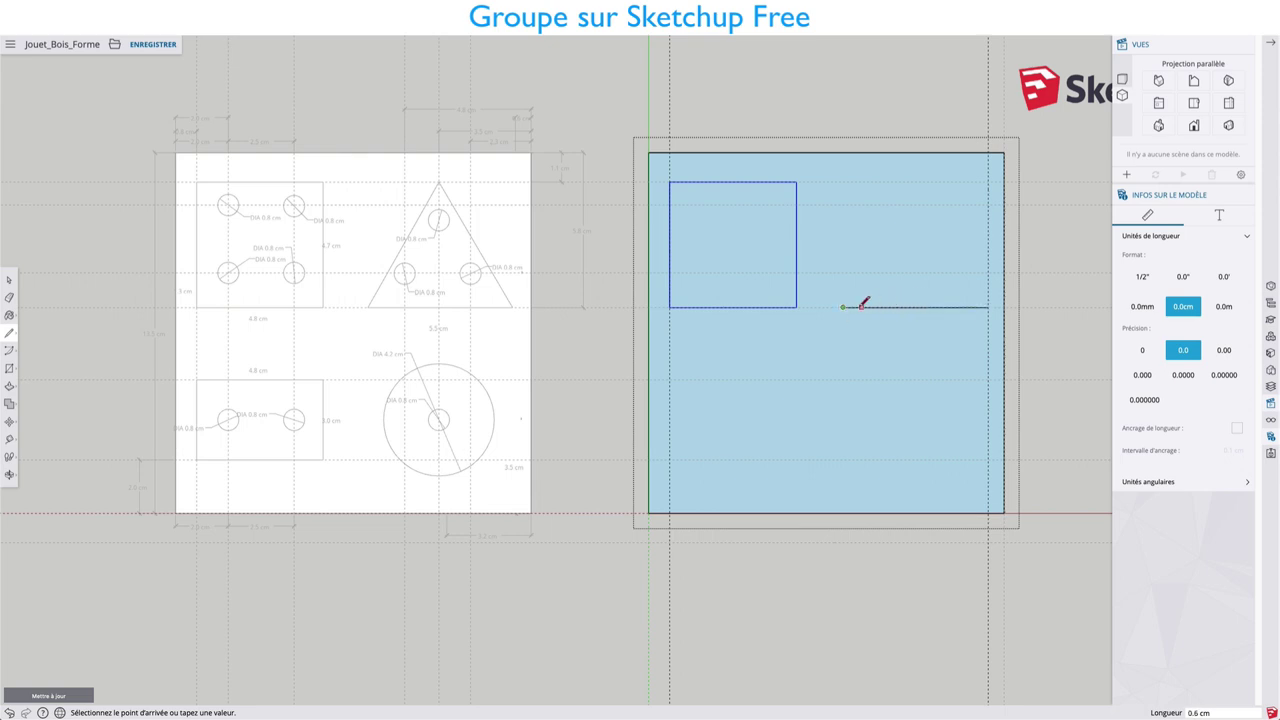
left_click(918, 307)
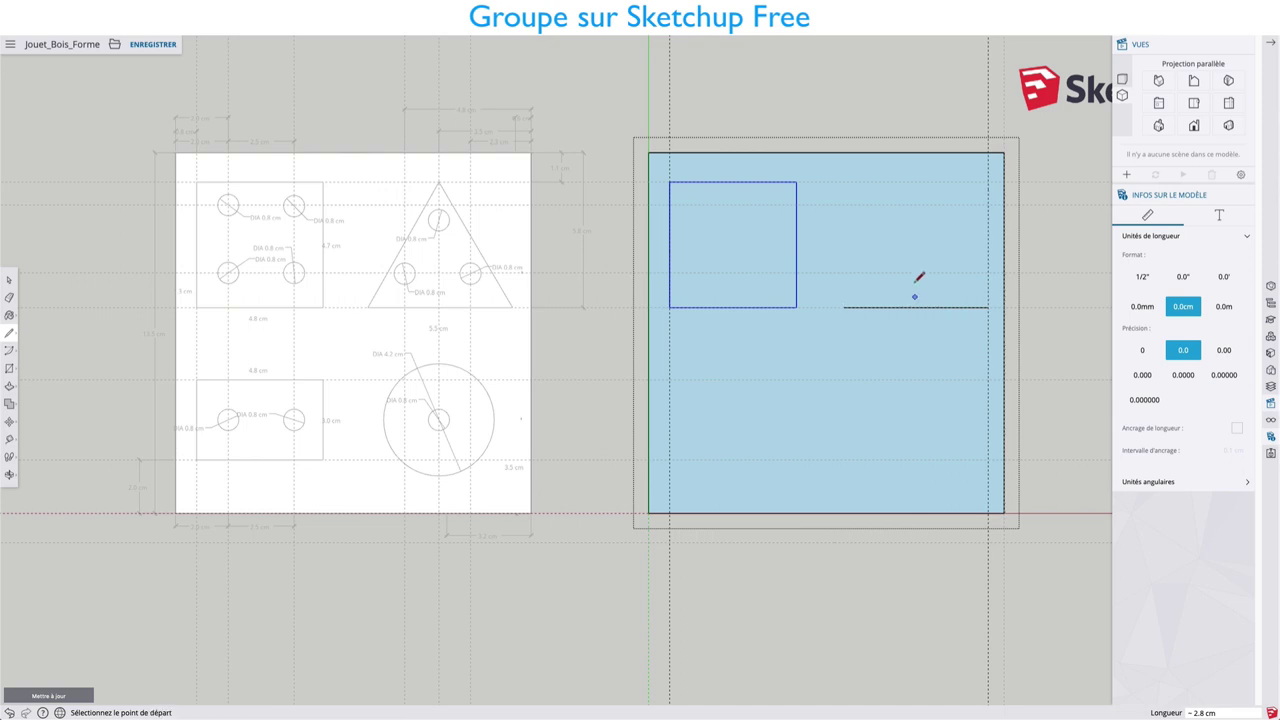
left_click(916, 181)
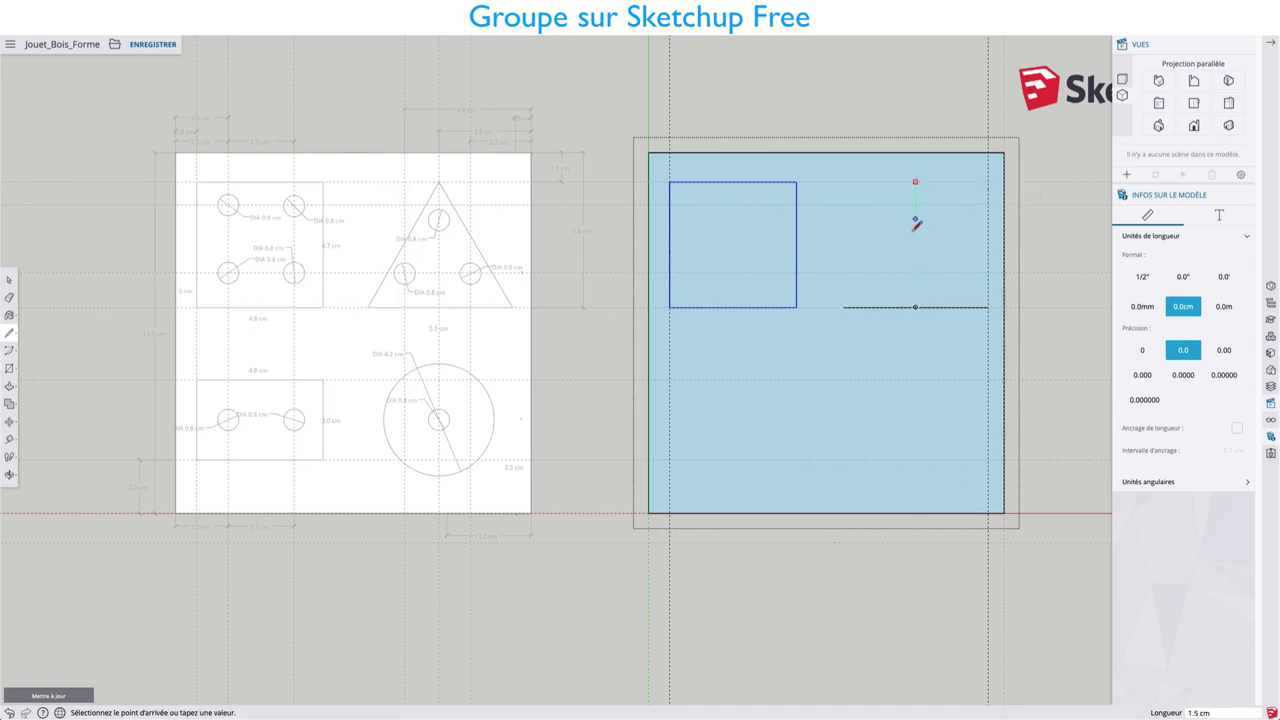
left_click(916, 307)
left_click(843, 307)
left_click(916, 182)
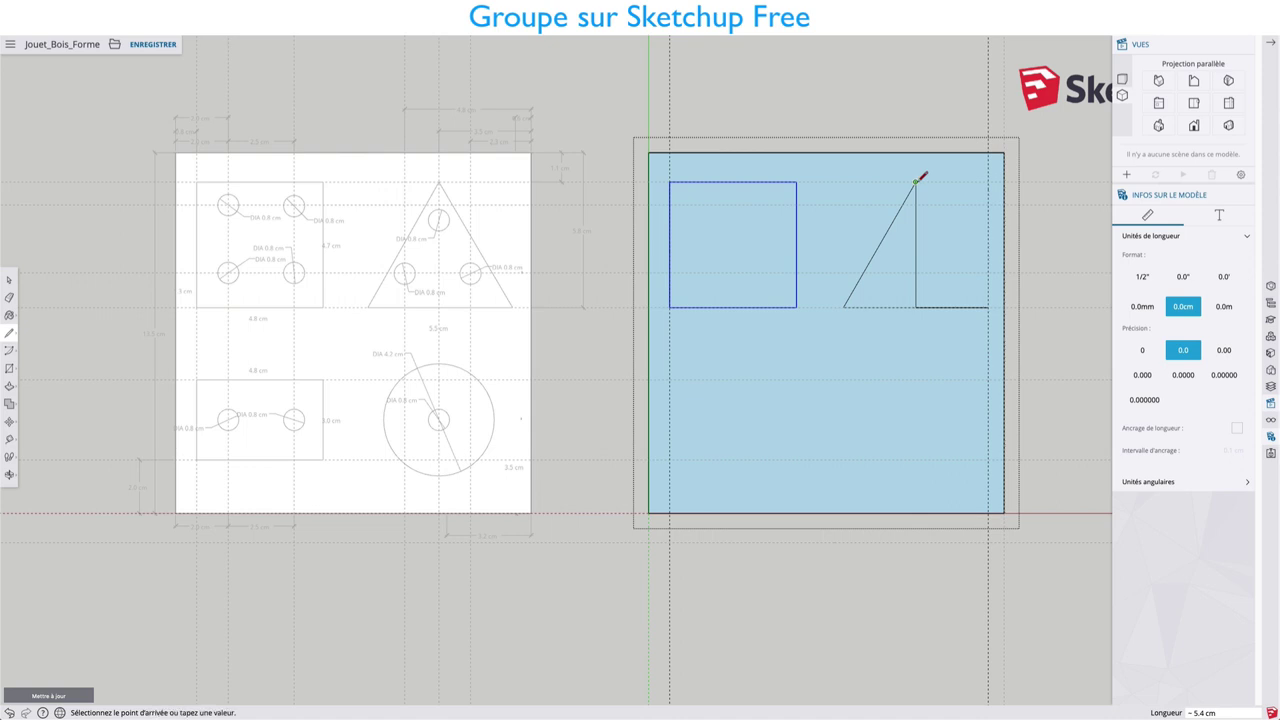
left_click(988, 306)
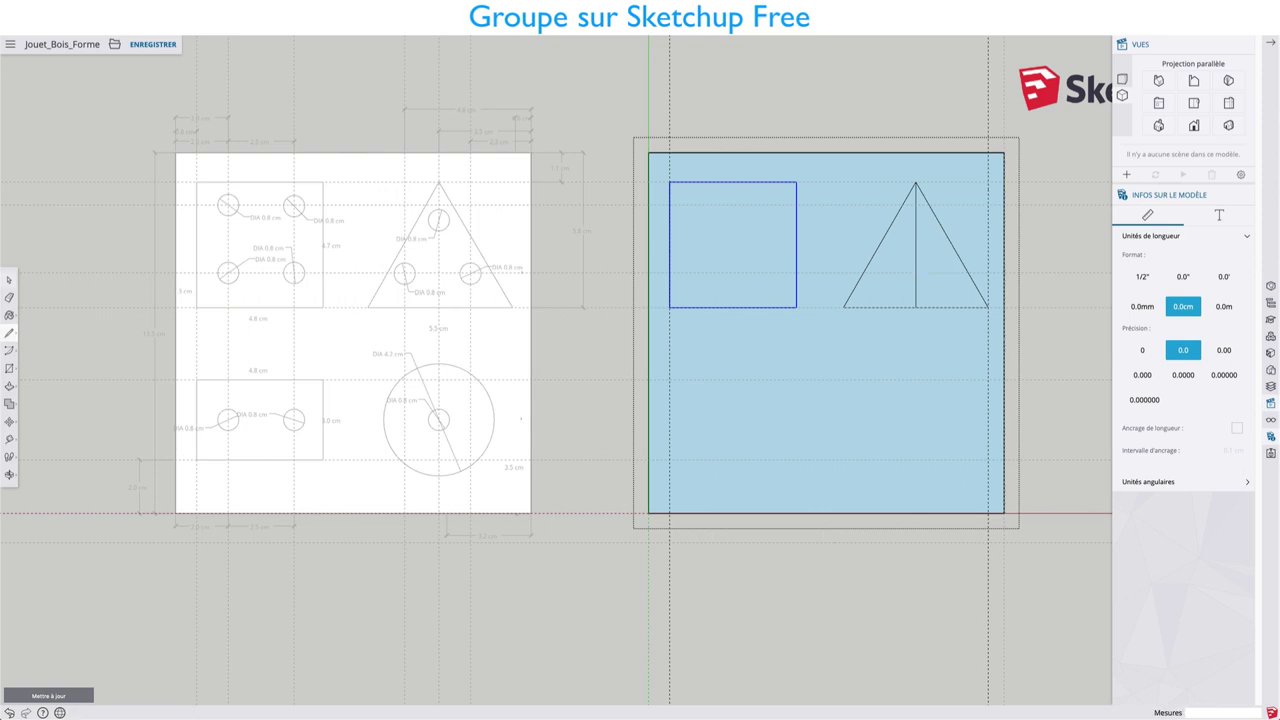
Step: Delete the vertical helper line and select the whole triangle
key("space")
left_click(916, 258)
key("Delete")
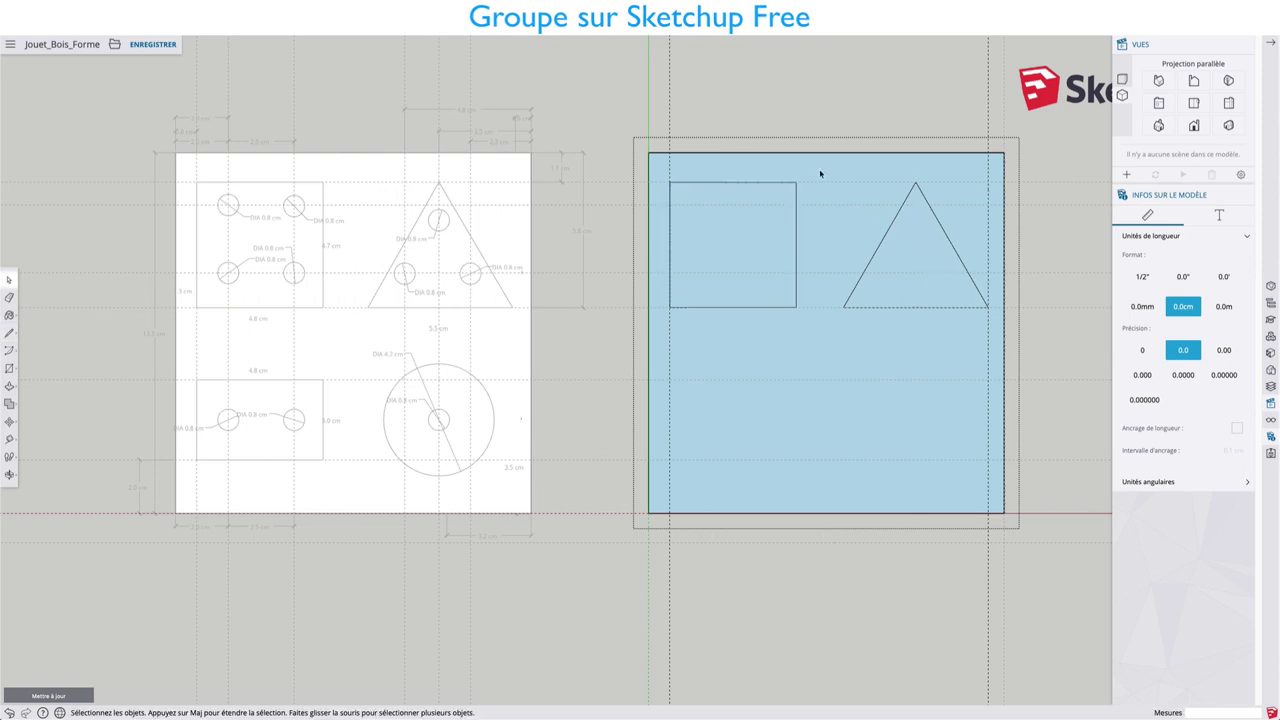
left_click_drag(820, 174, 996, 334)
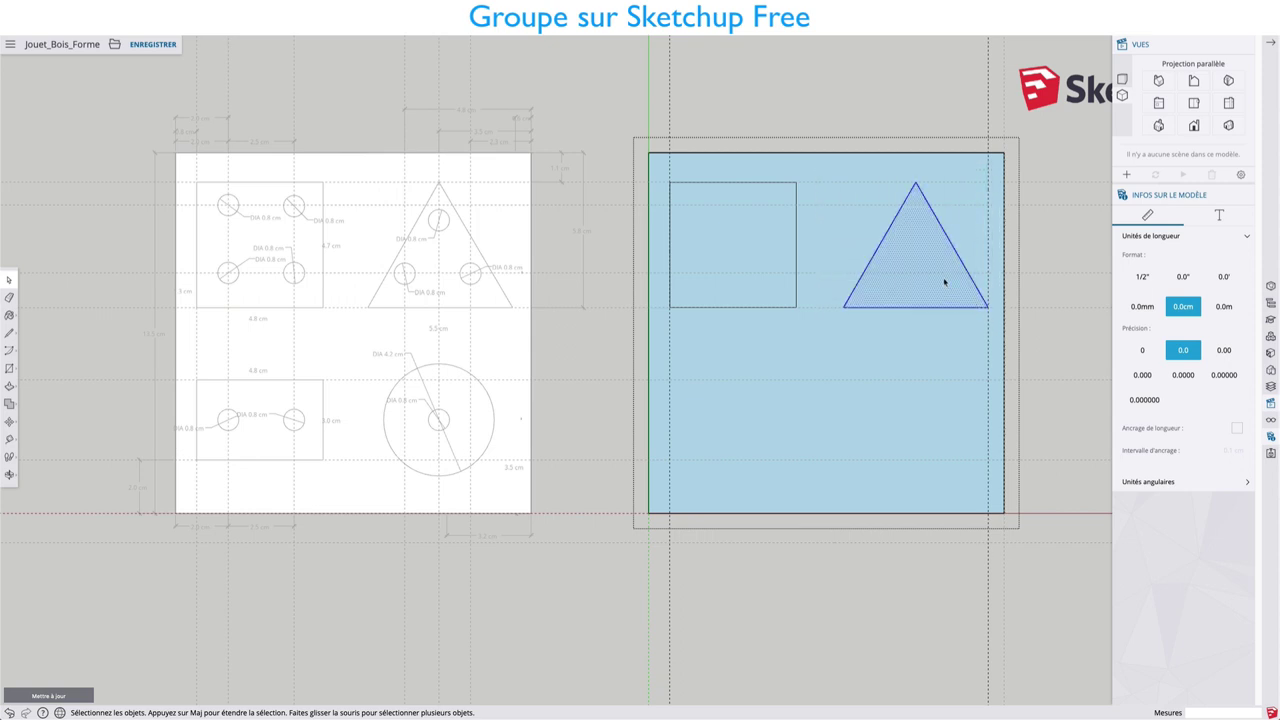
right_click(944, 283)
Step: Choose Créer un groupe so the selected triangle becomes its own group
left_click(974, 401)
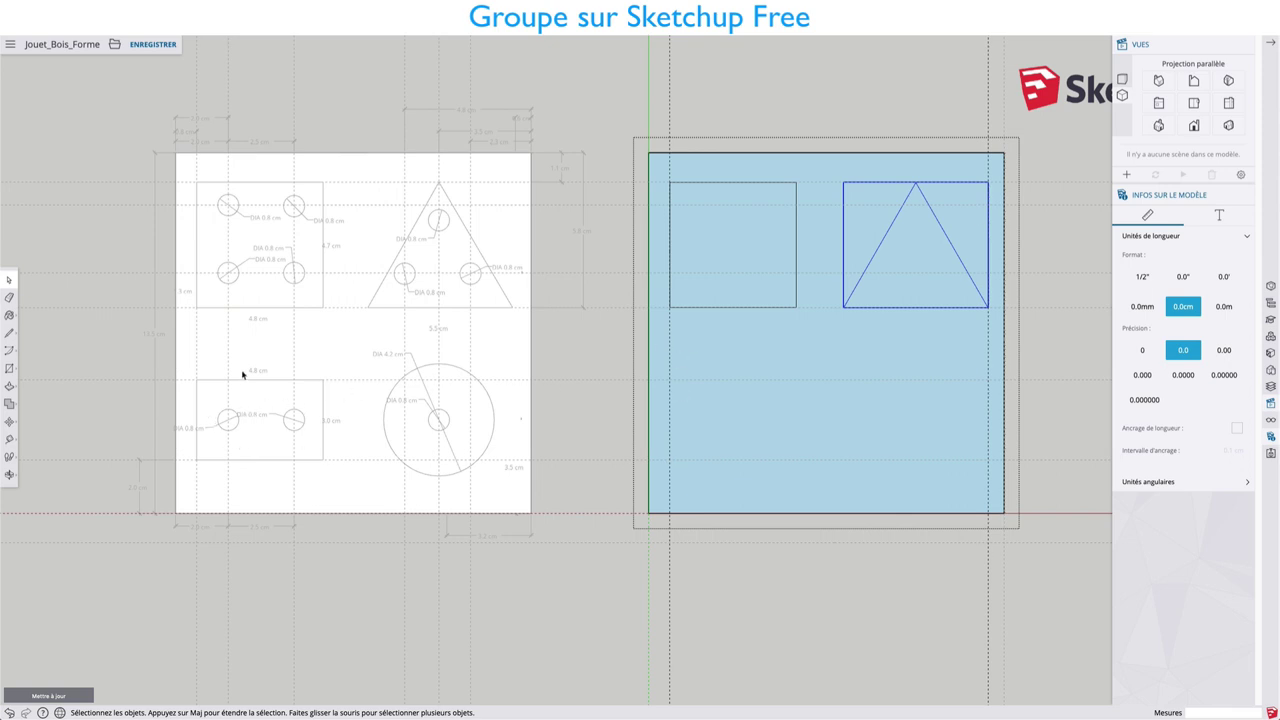
Step: Save the model and draw a 4.8 × 3.0 cm rectangle on the board's lower left
key("ctrl+s")
key("r")
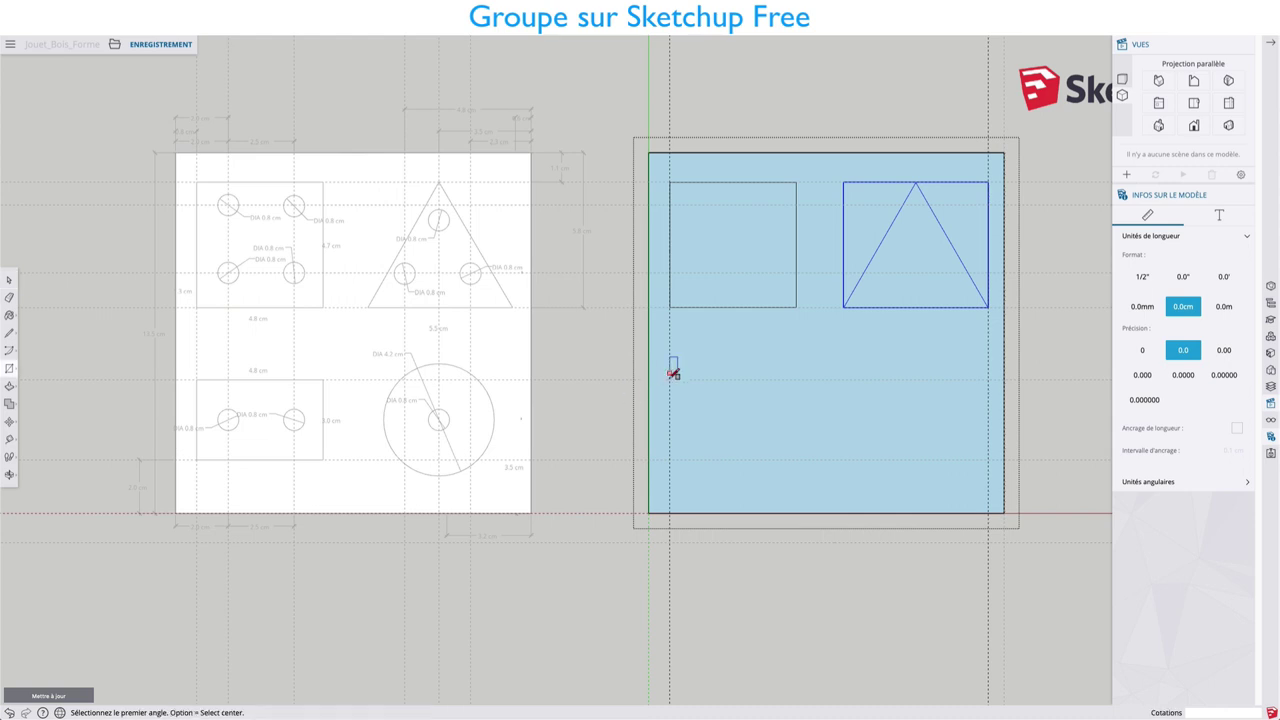
left_click(670, 378)
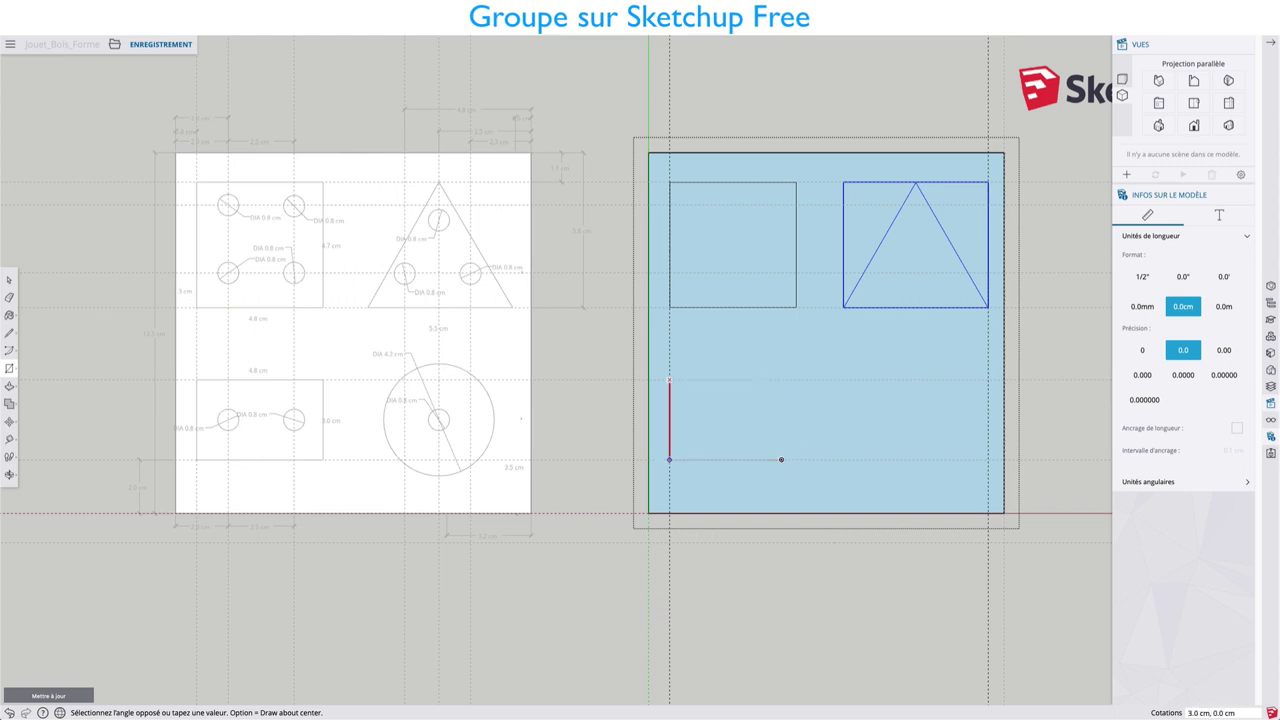
left_click(781, 460)
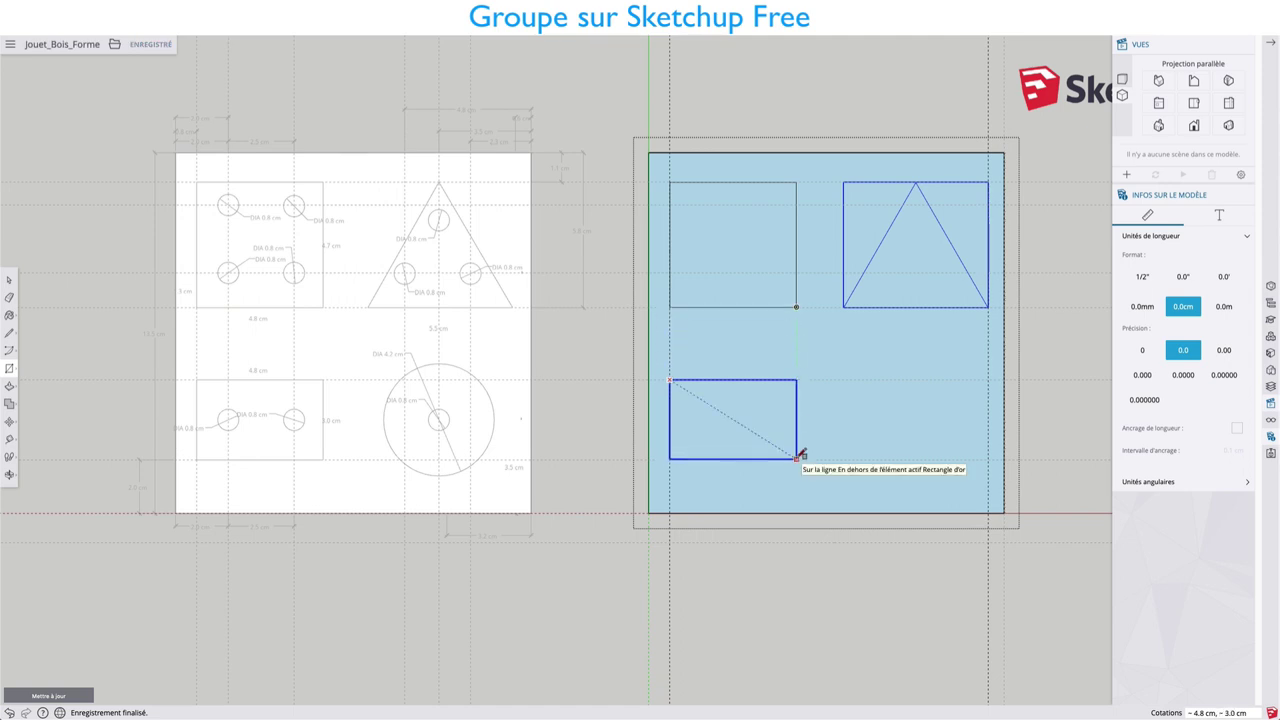
left_click(797, 458)
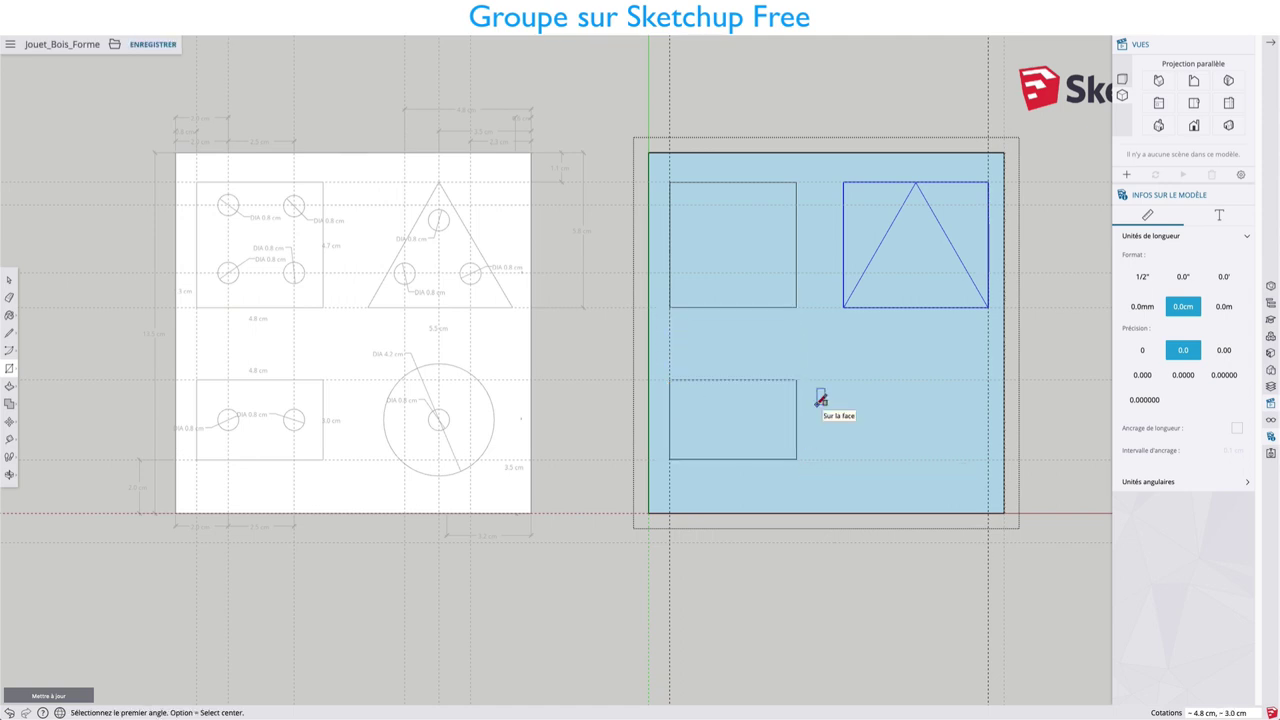
Step: Select the lower rectangle and make it its own group
key("space")
left_click_drag(663, 366, 808, 482)
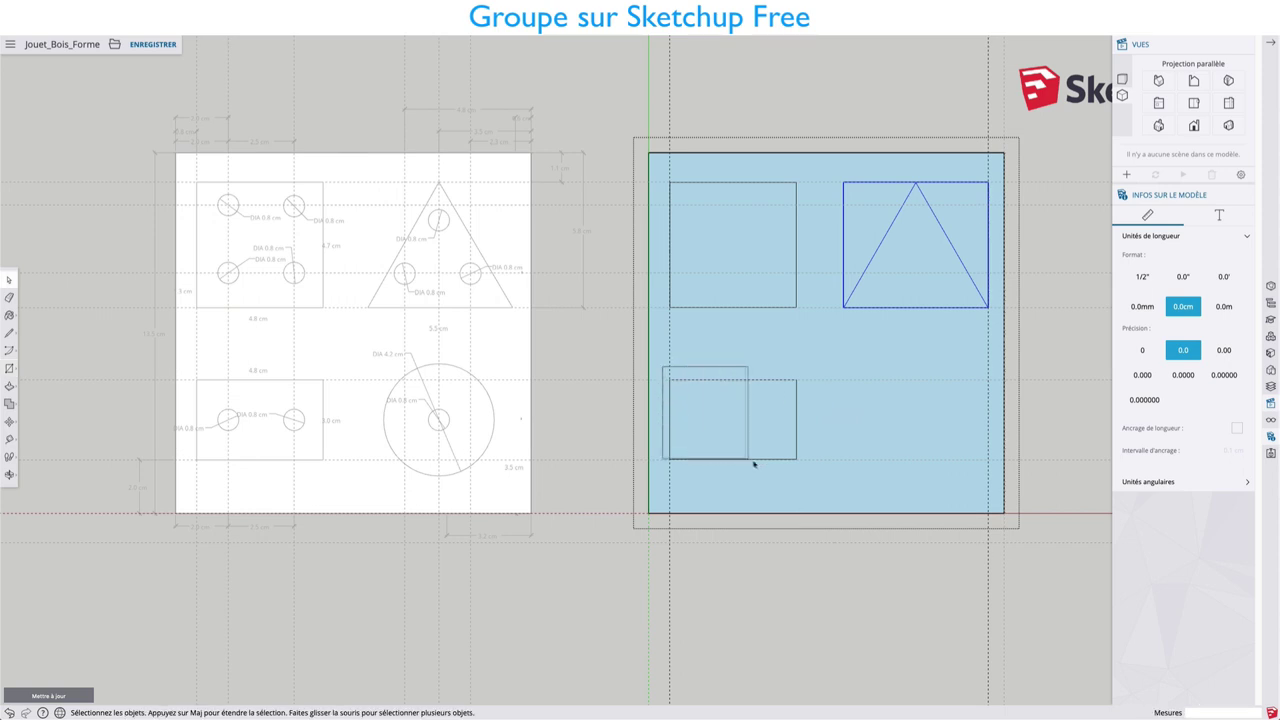
right_click(754, 420)
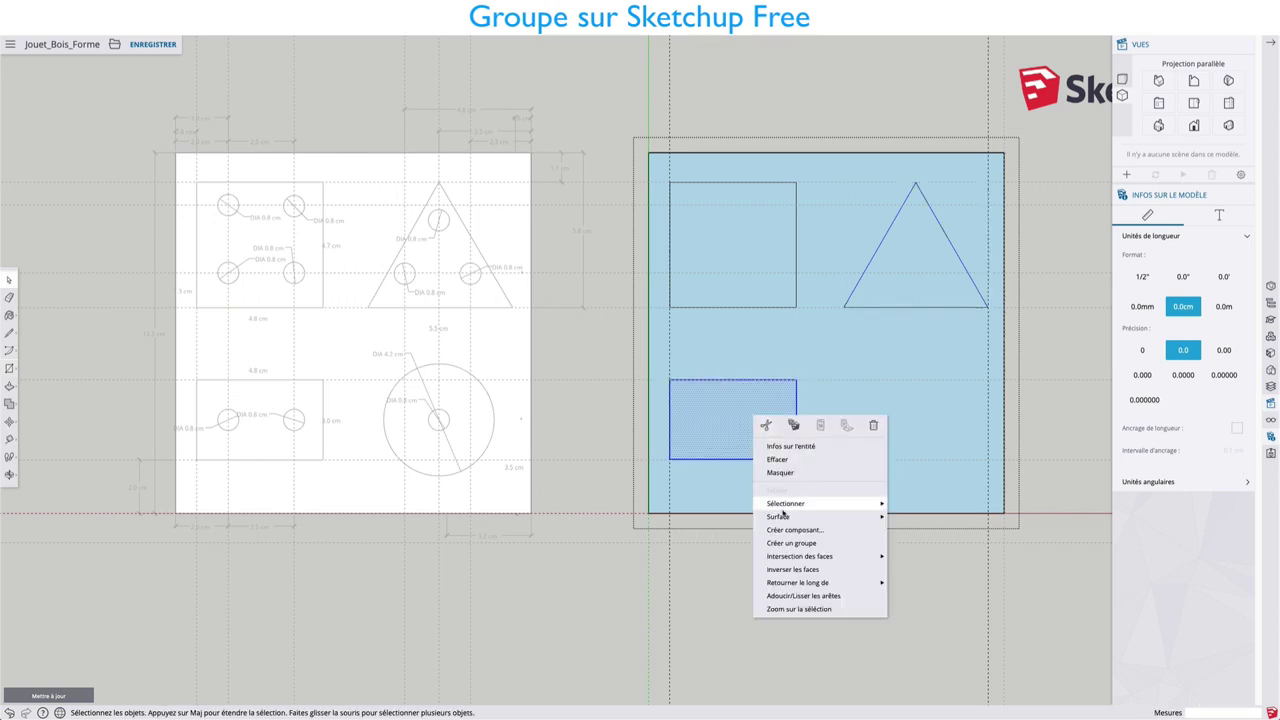
left_click(790, 543)
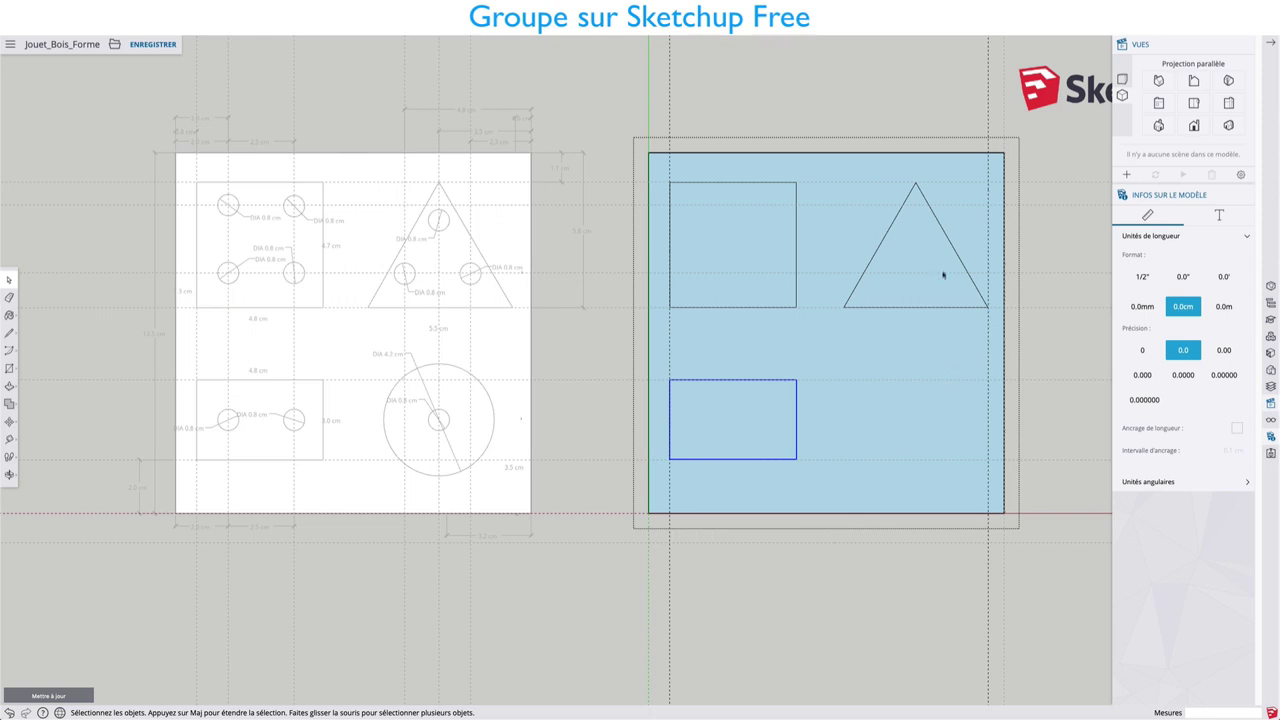
Step: Place a guide through the triangle's apex and draw a 1.5 cm vertical line on it lower down
key("t")
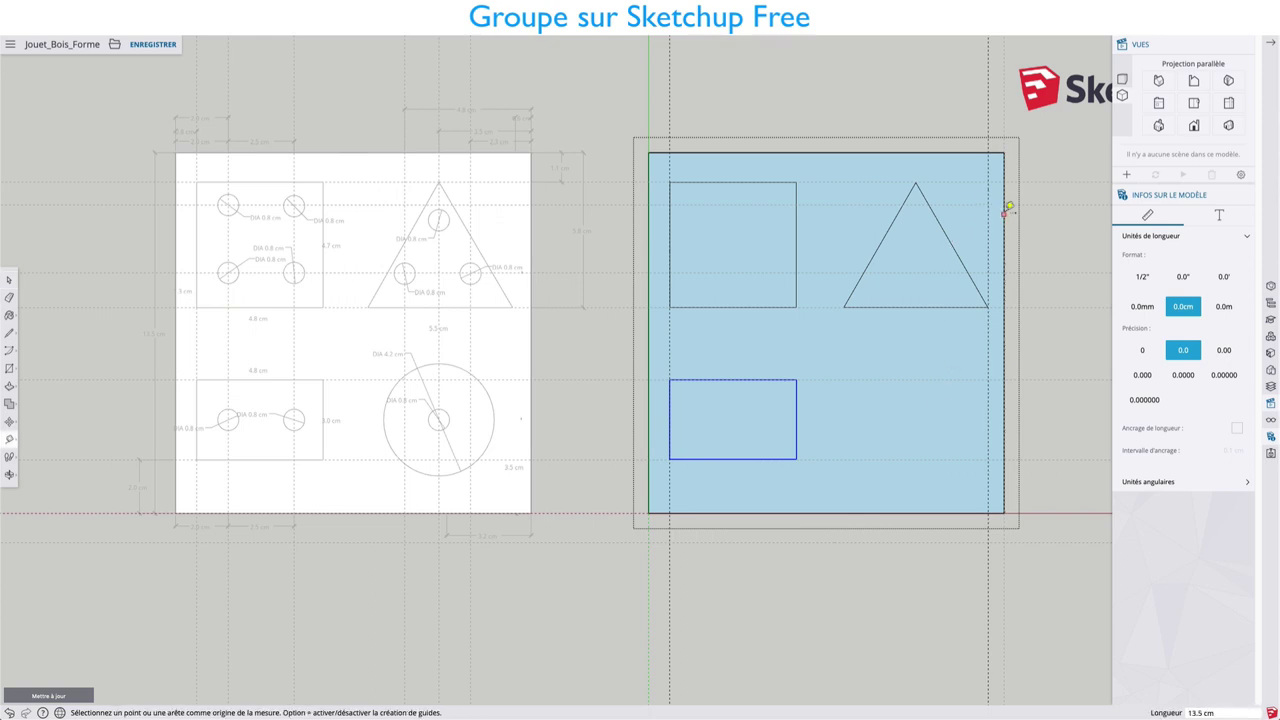
left_click(1004, 214)
left_click(916, 182)
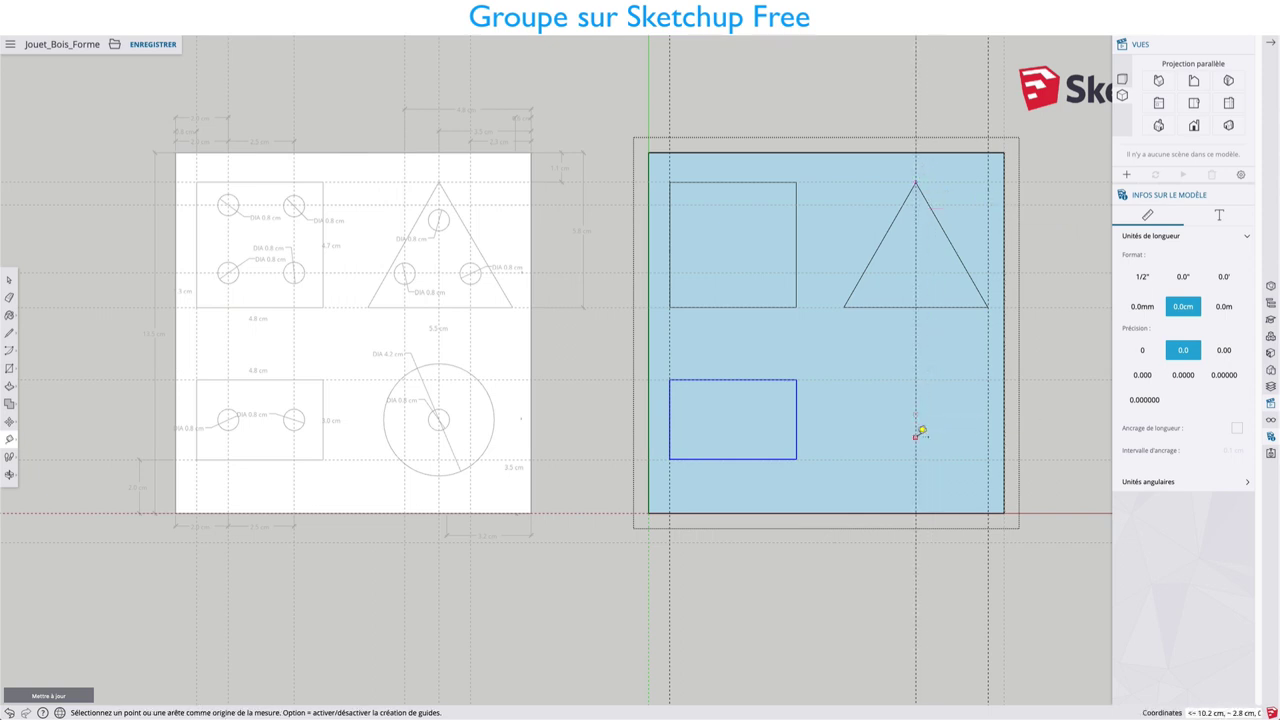
key("l")
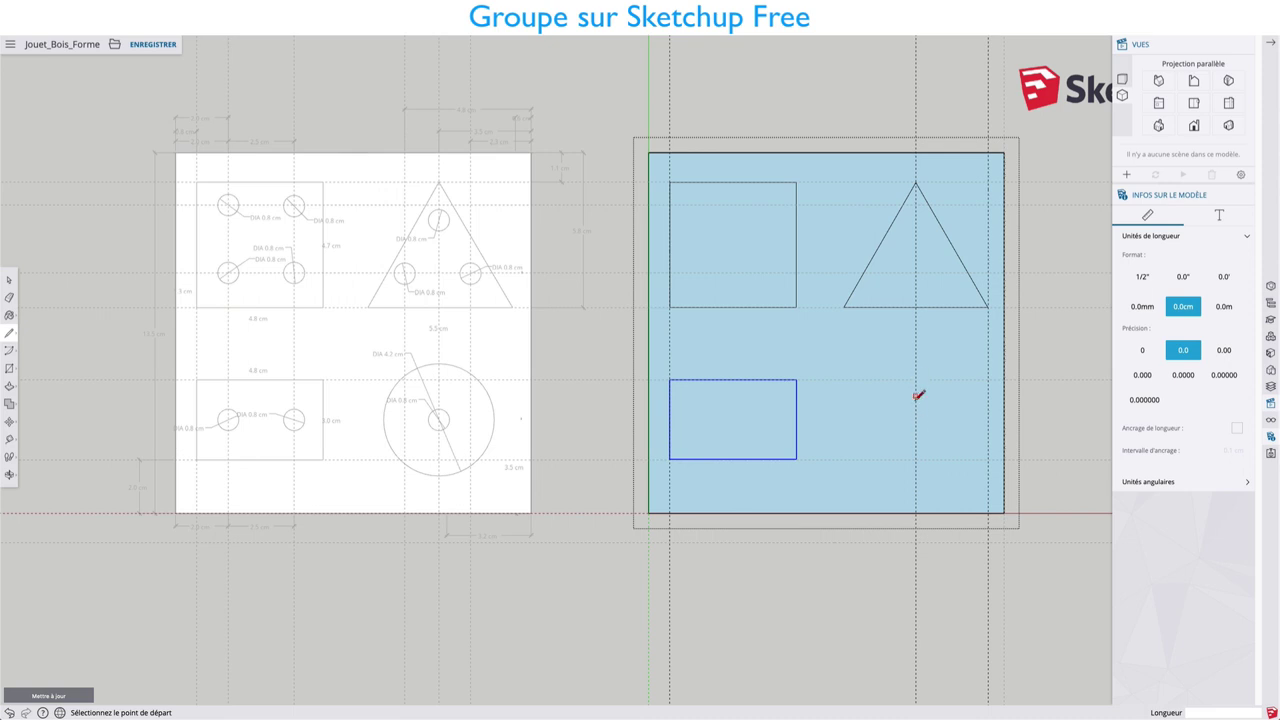
left_click(915, 380)
left_click(915, 460)
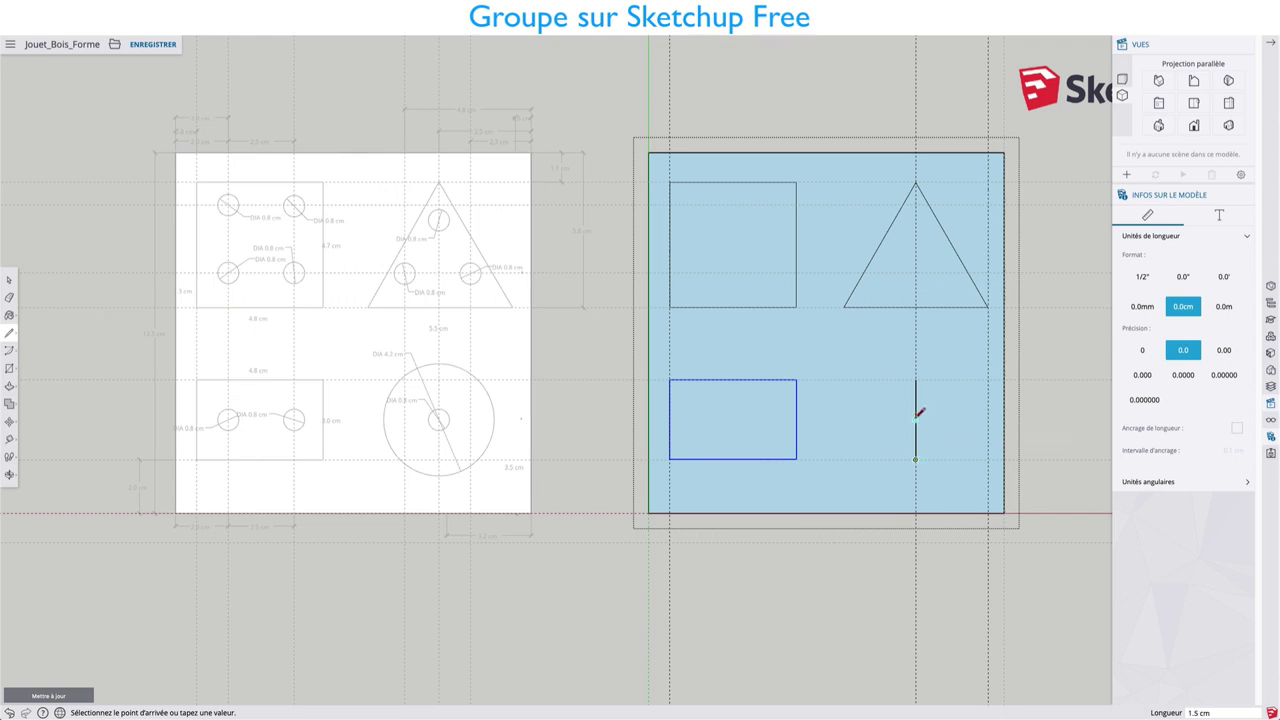
key("Escape")
Step: Draw a 2.1 cm radius circle centred on the vertical line at the board's lower right
key("c")
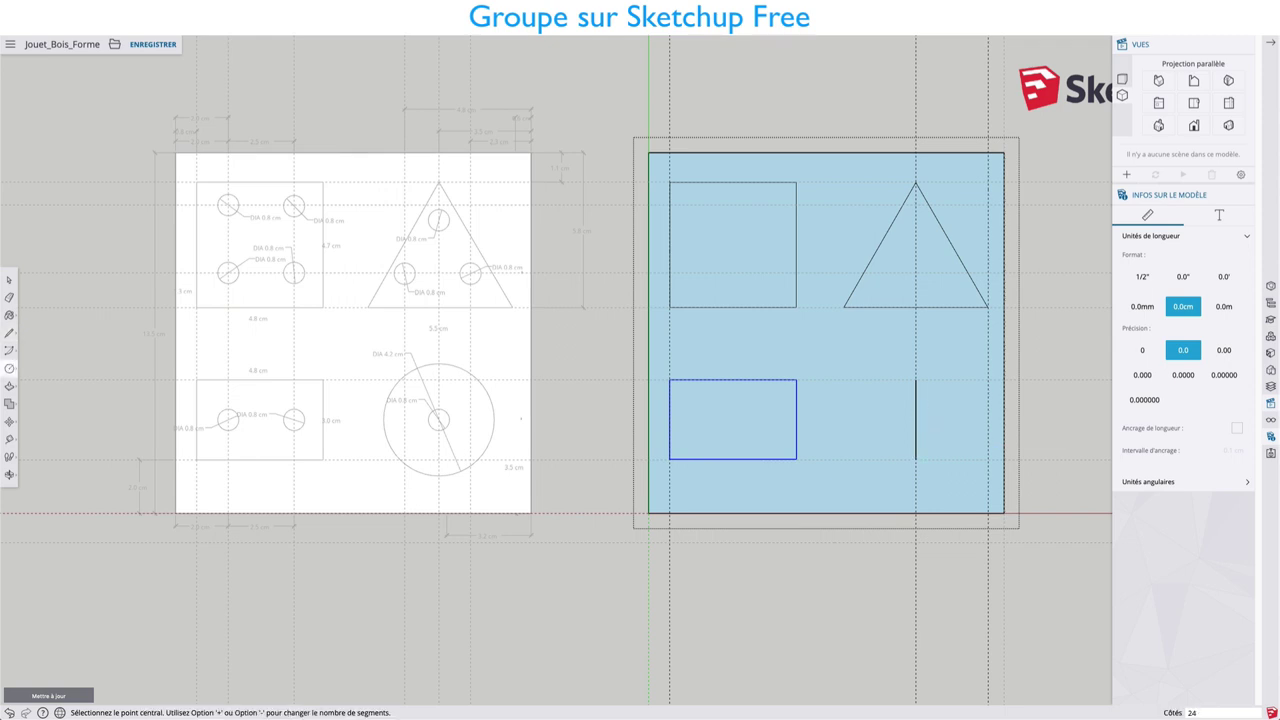
left_click(915, 419)
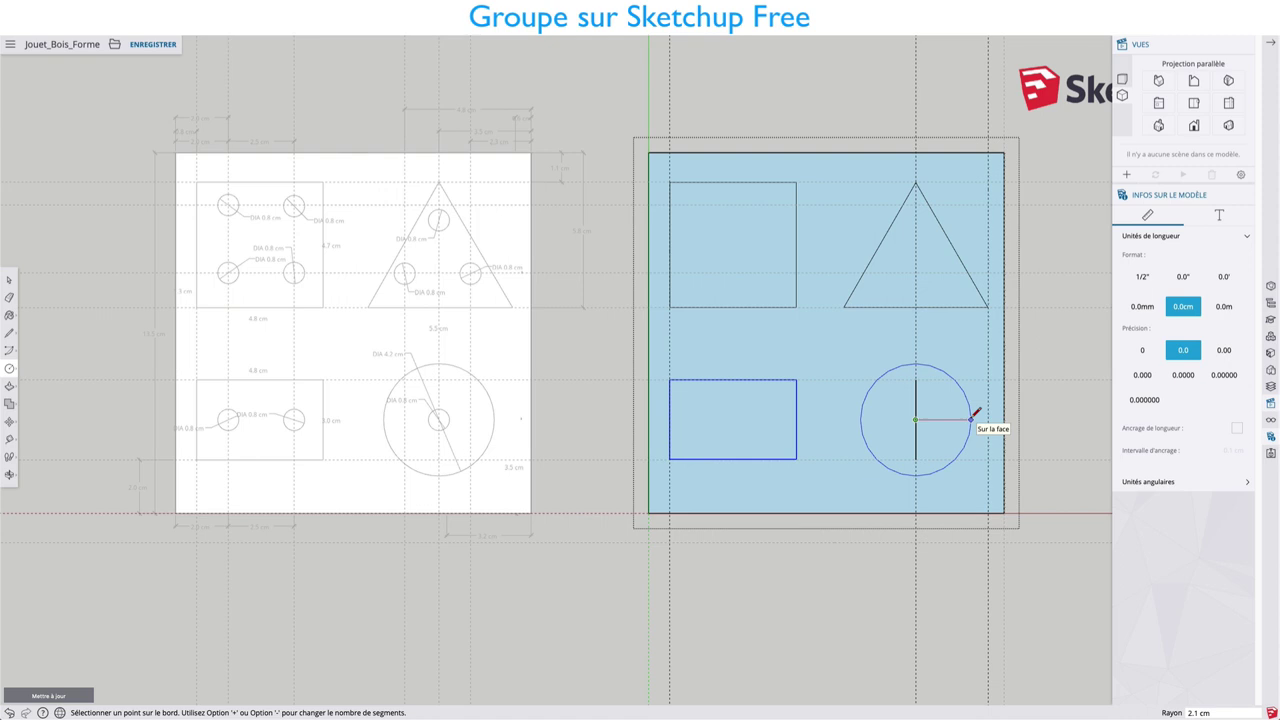
left_click(975, 413)
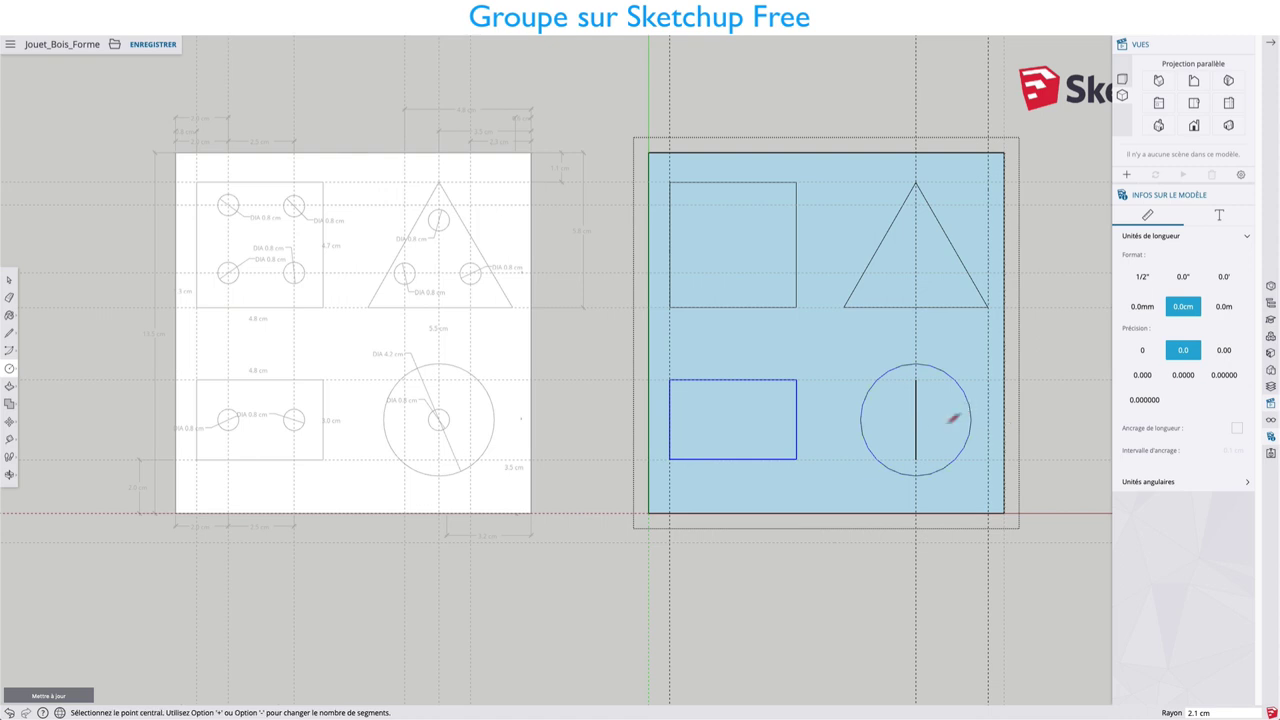
Step: Make the new circle its own group with Créer un groupe
key("space")
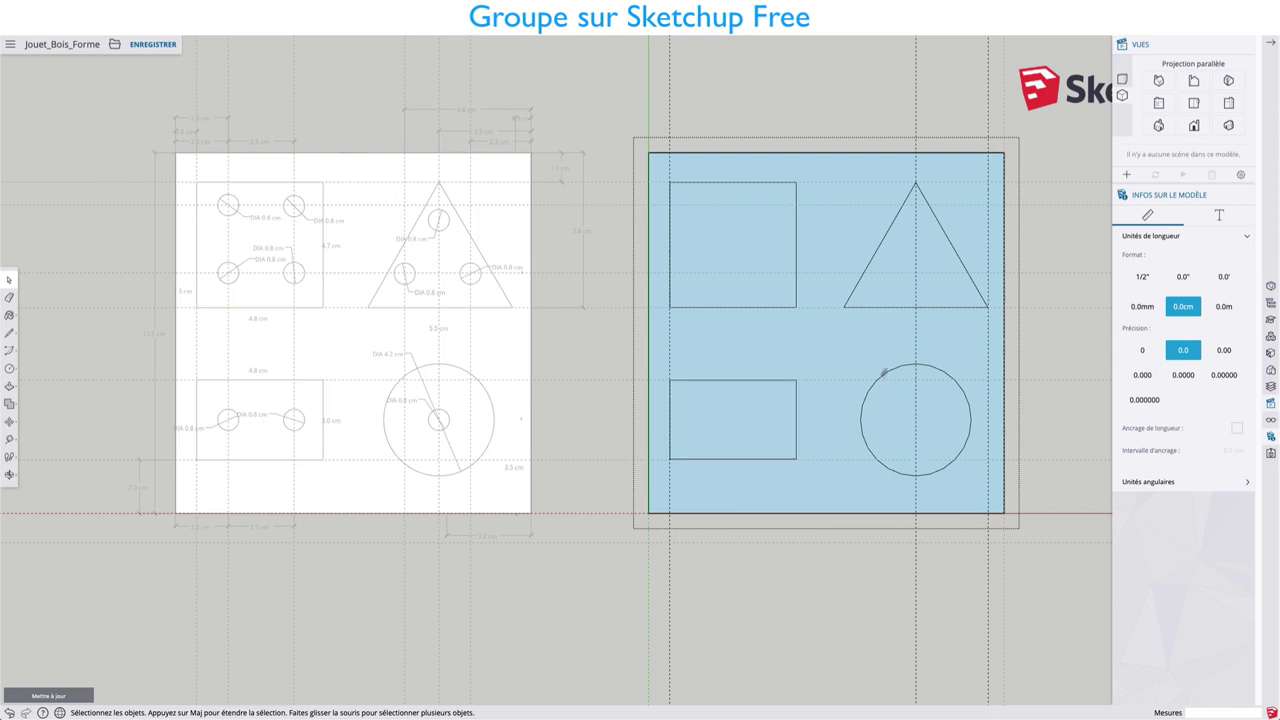
left_click_drag(842, 348, 988, 496)
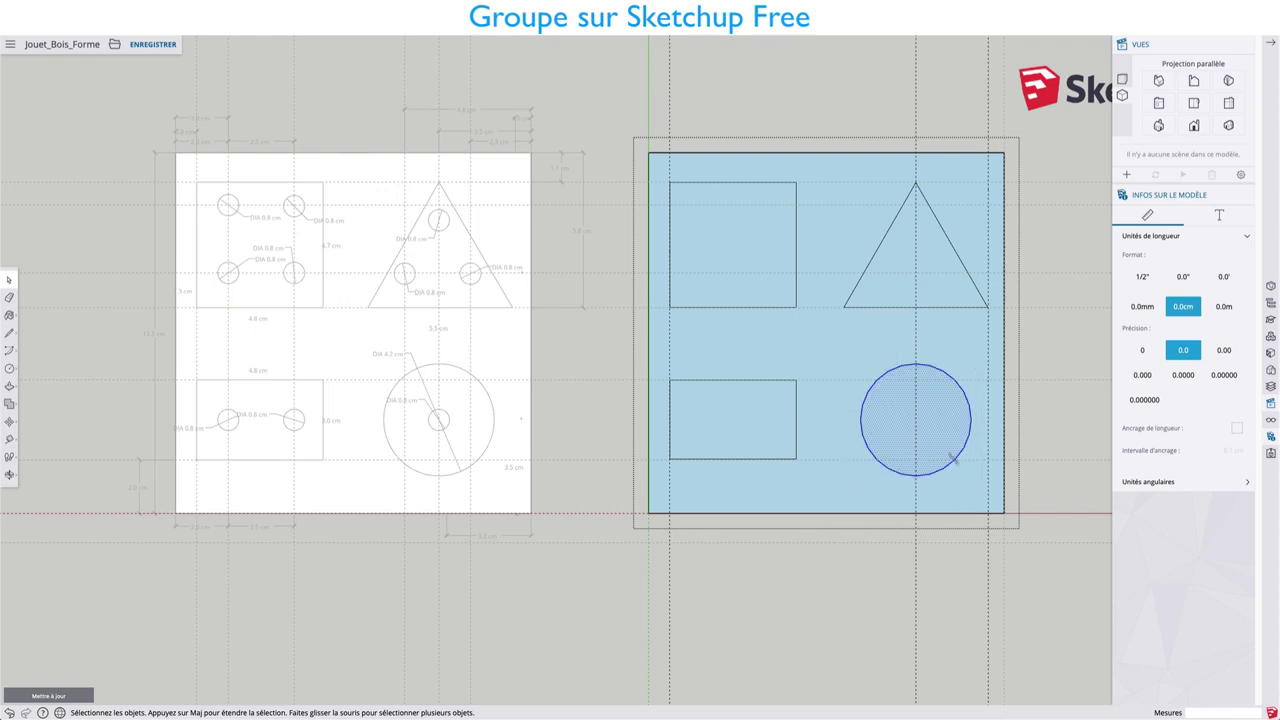
right_click(922, 408)
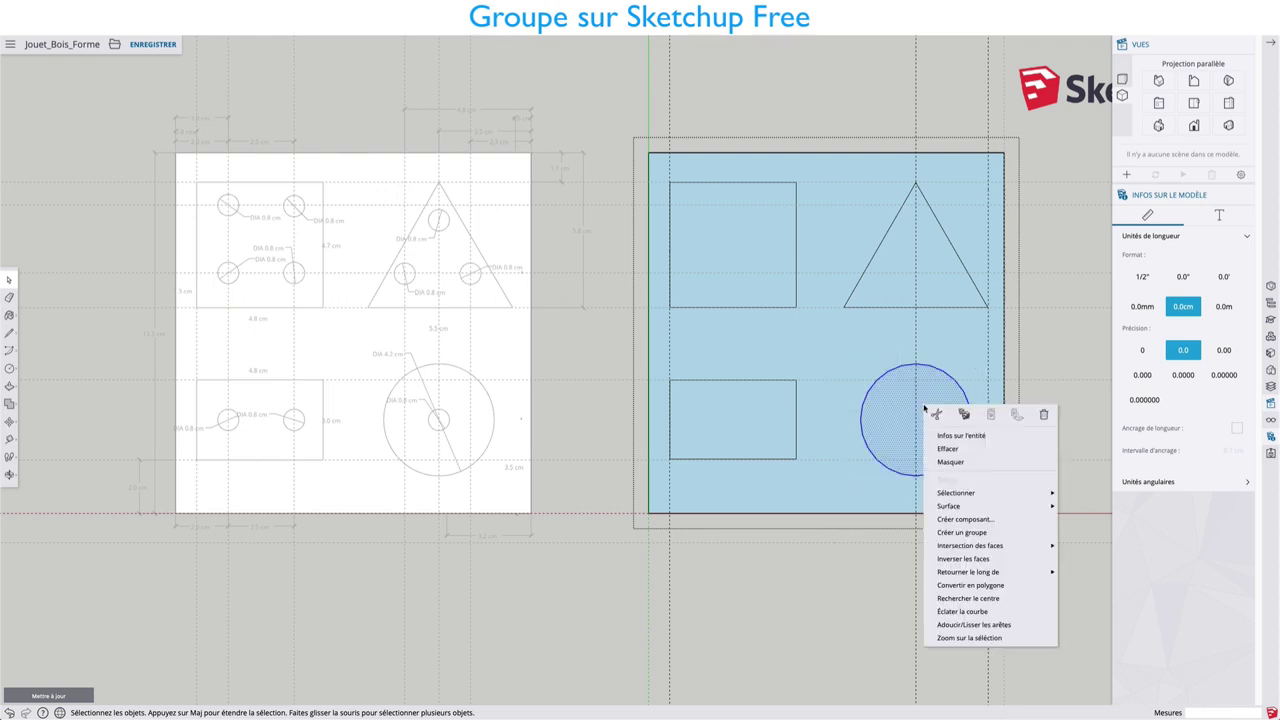
left_click(958, 527)
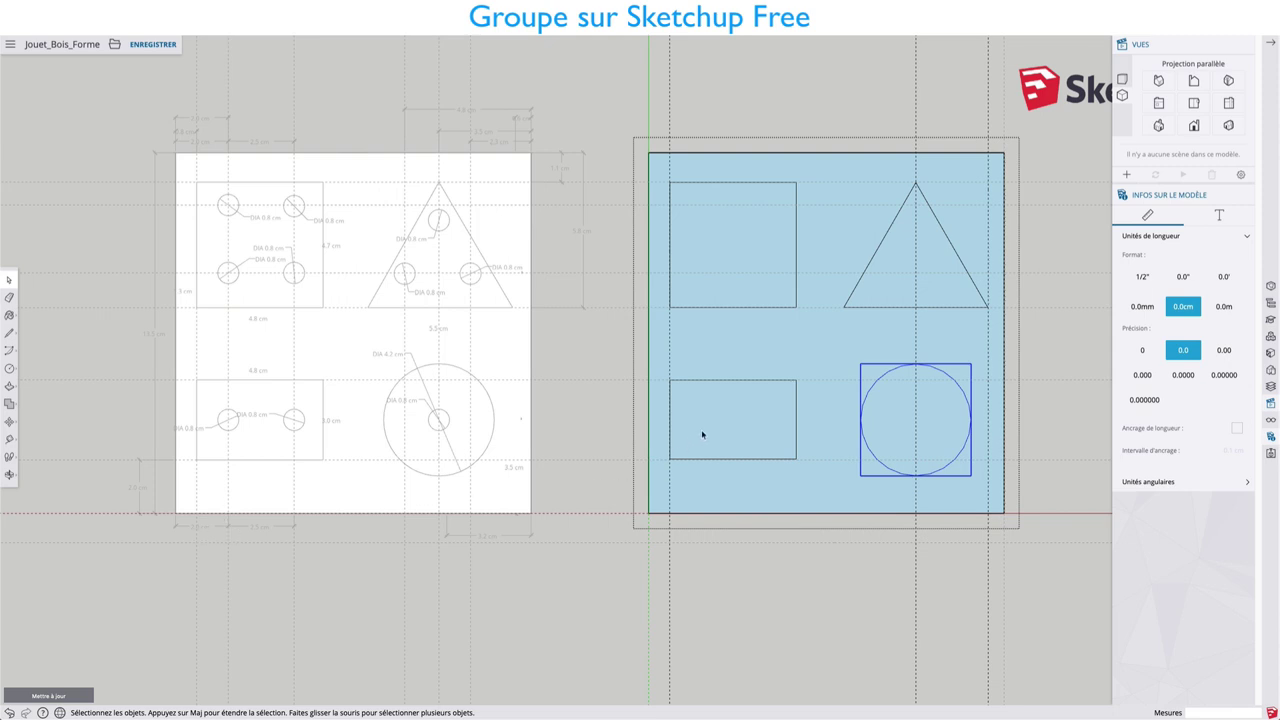
Step: Place a guide 2 cm in from the lower rectangle's left edge
key("t")
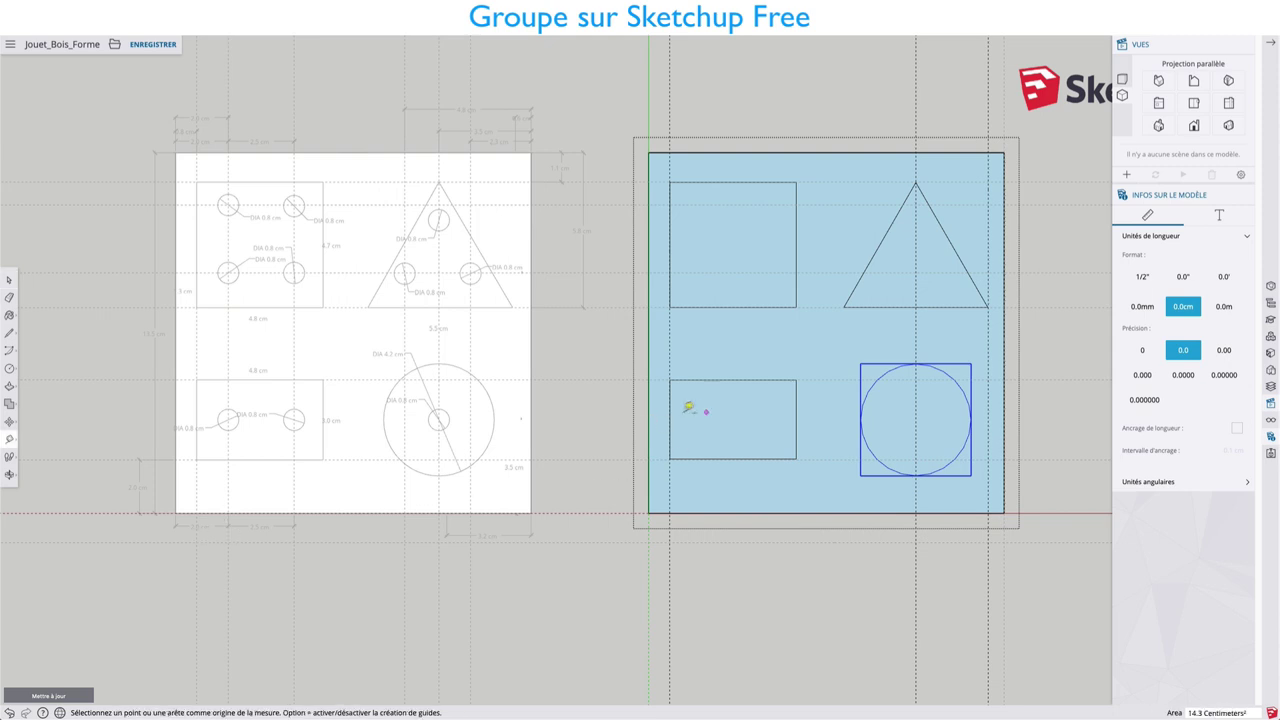
left_click(649, 412)
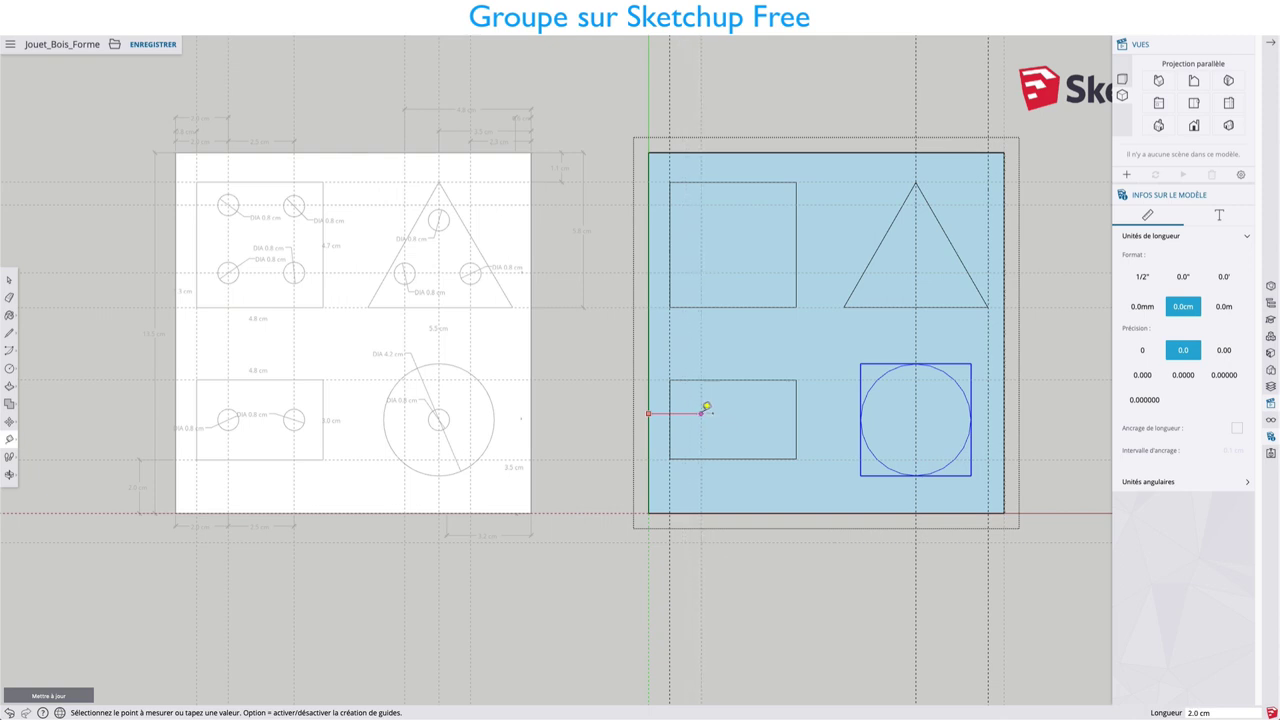
type("2")
key("Return")
key("space")
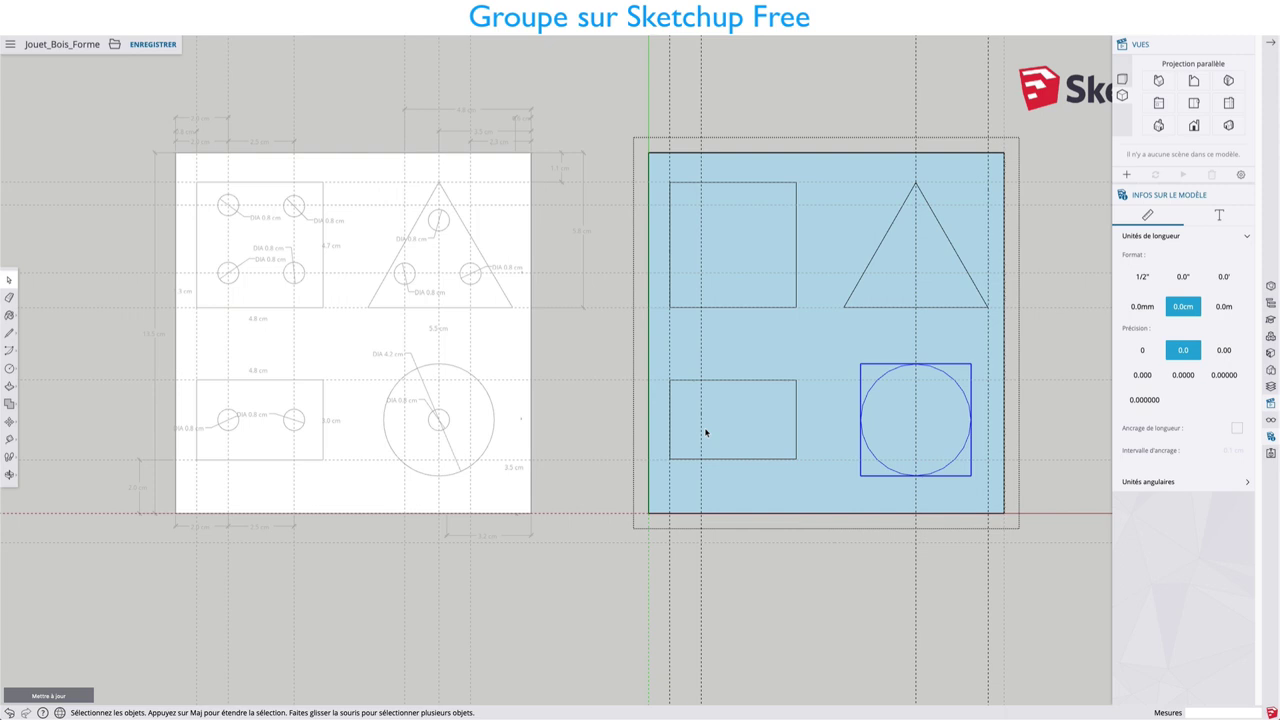
Step: Place a horizontal guide about 1.5 cm up from the lower rectangle's bottom edge
key("t")
left_click(711, 459)
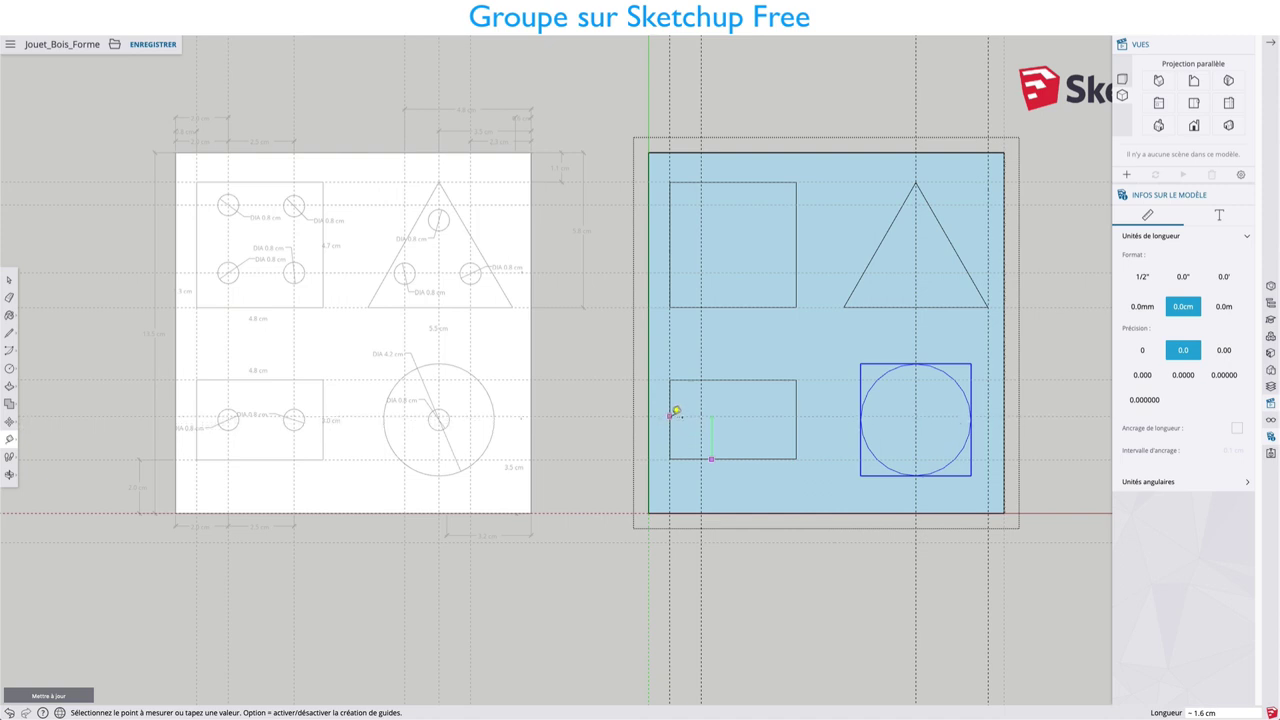
left_click(799, 418)
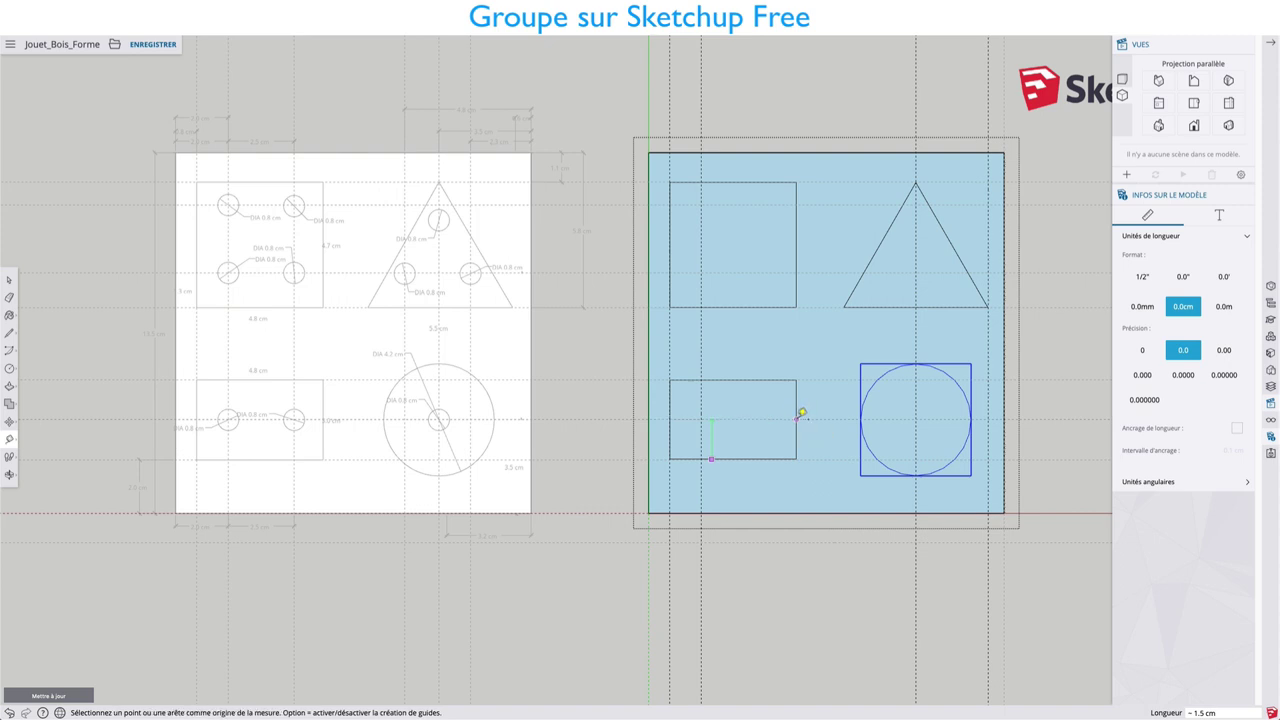
Step: Draw two 0.4 cm hole circles in the lower rectangle, the second 2.5 cm right of the first
key("c")
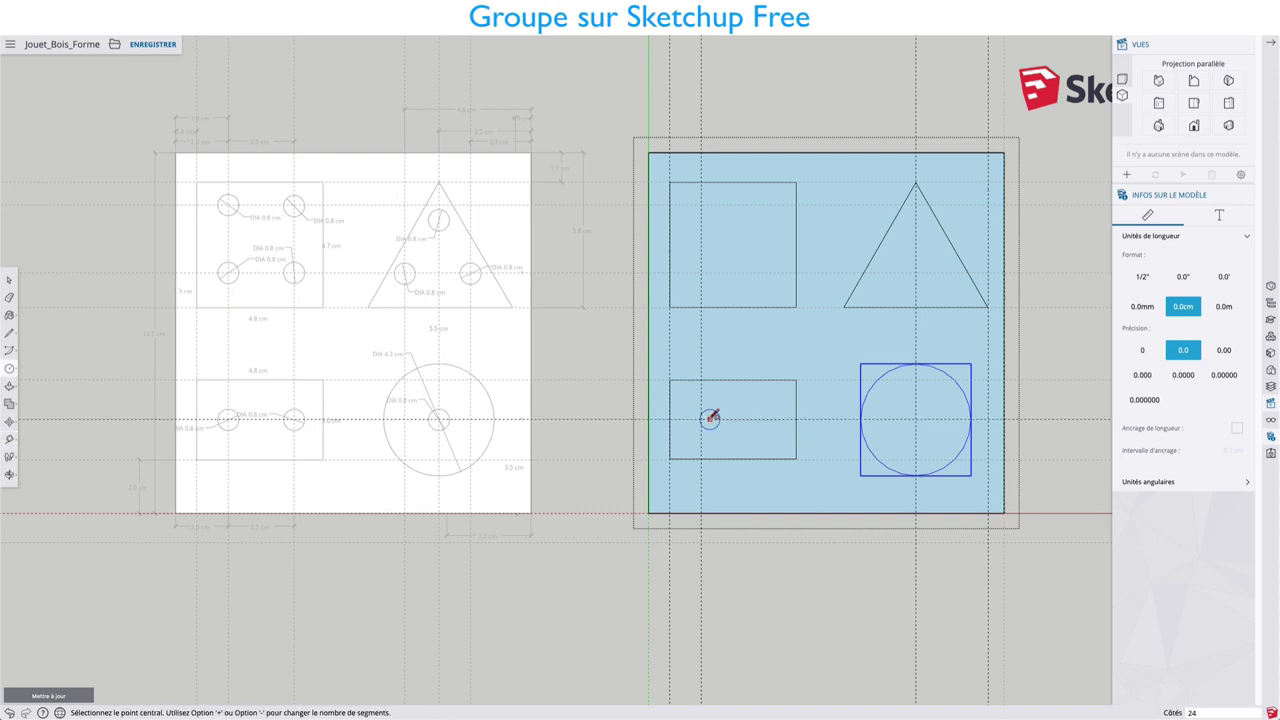
left_click(701, 419)
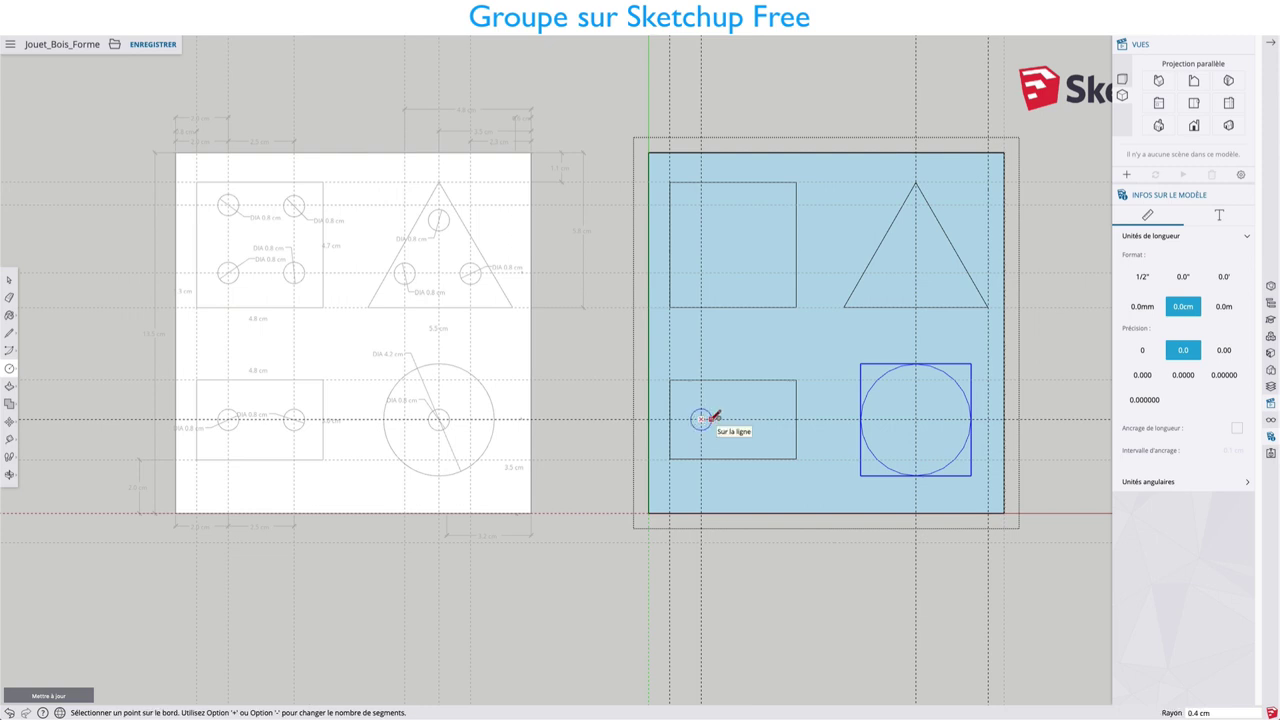
left_click(711, 420)
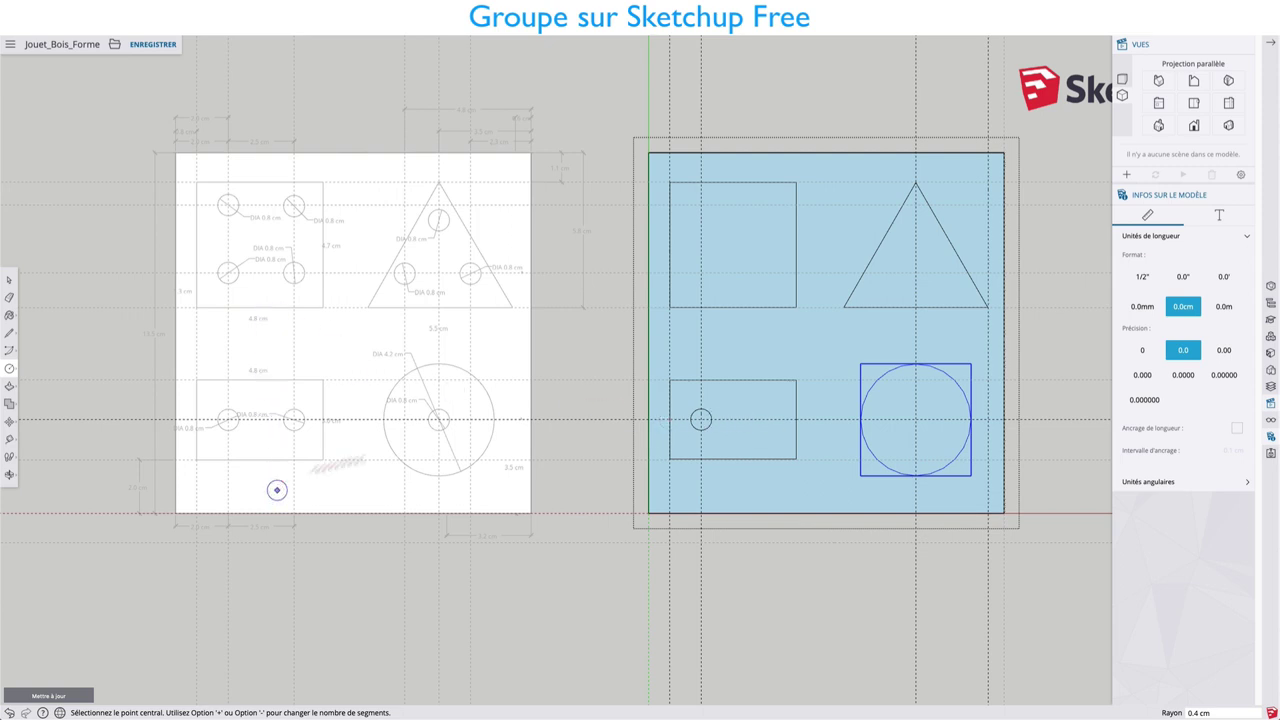
key("t")
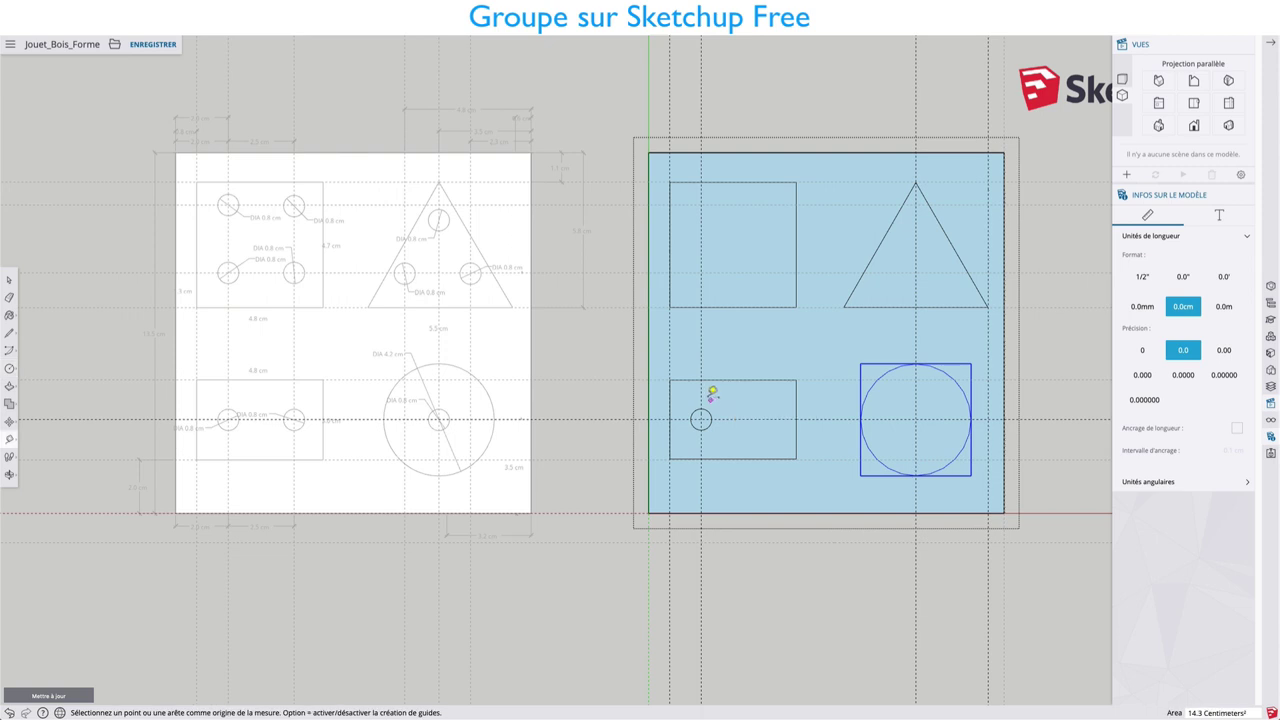
left_click(701, 397)
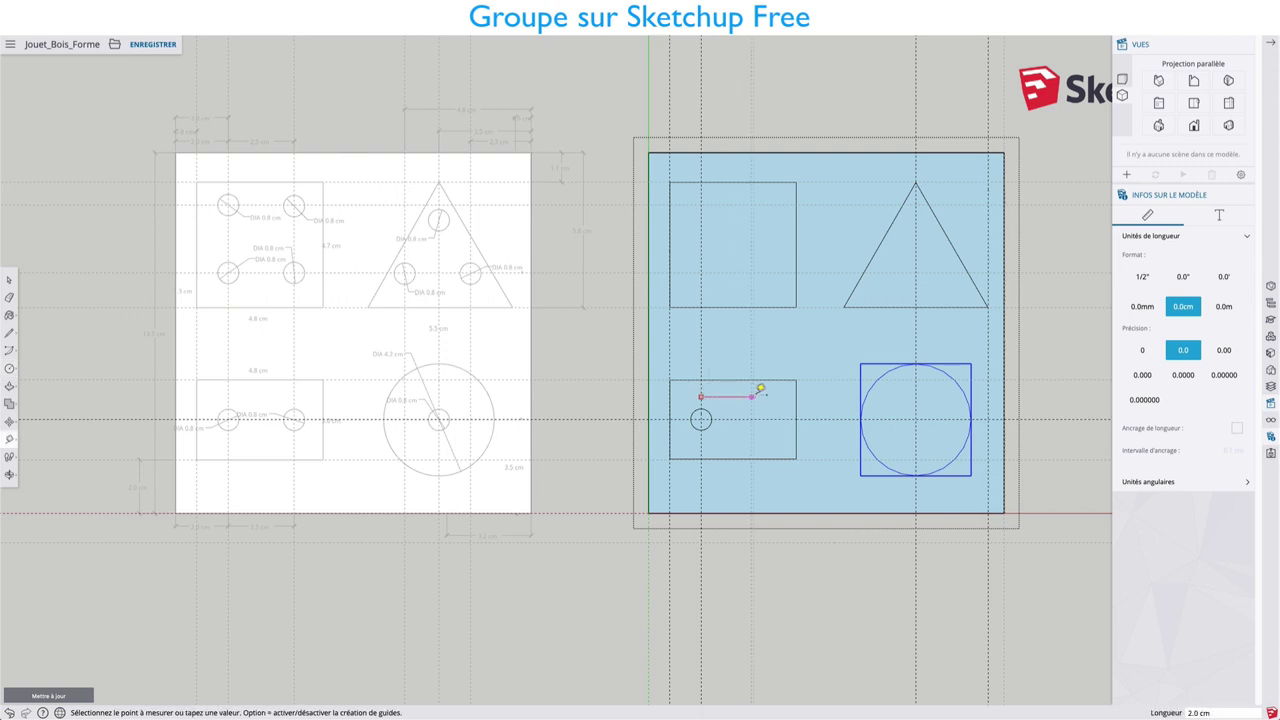
left_click(768, 397)
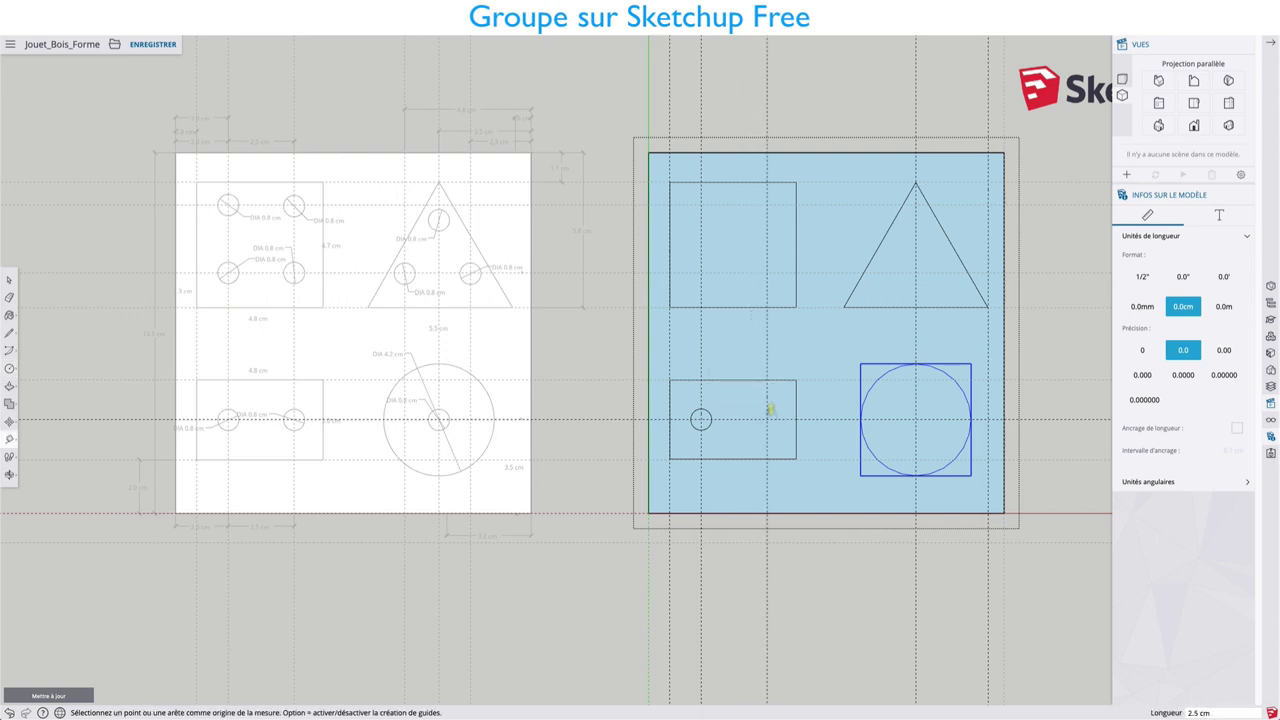
key("c")
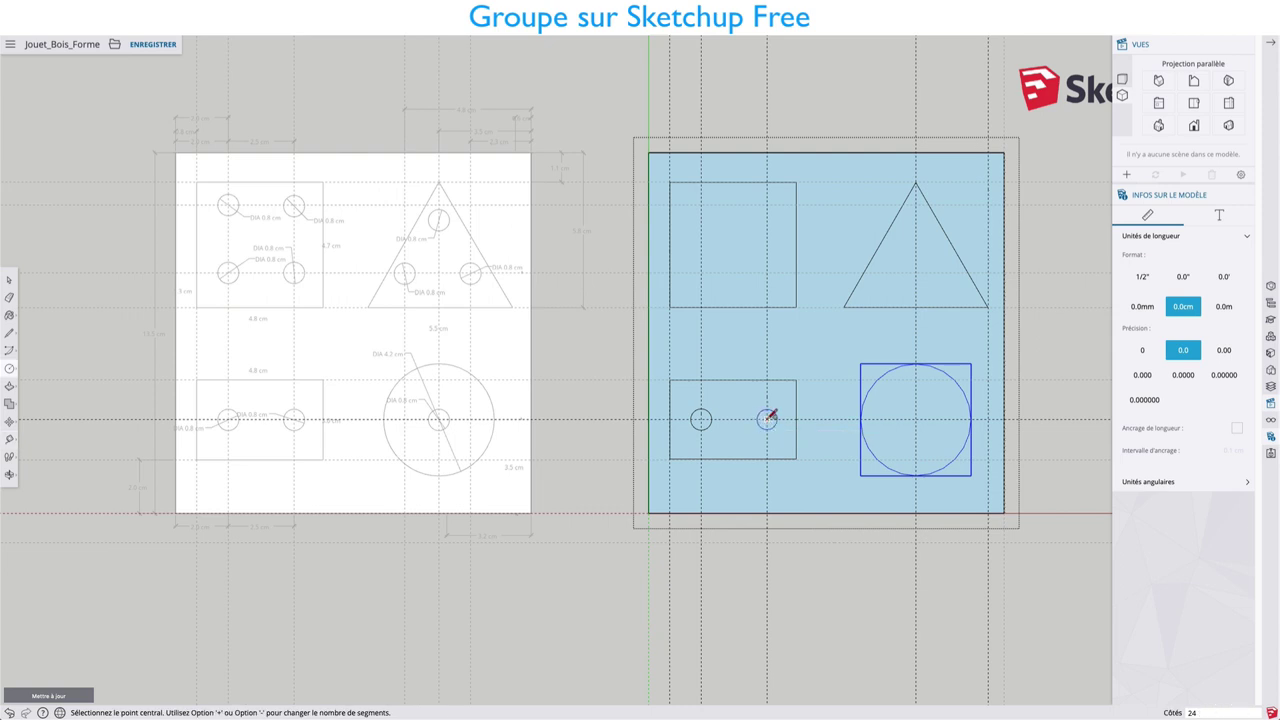
left_click(767, 419)
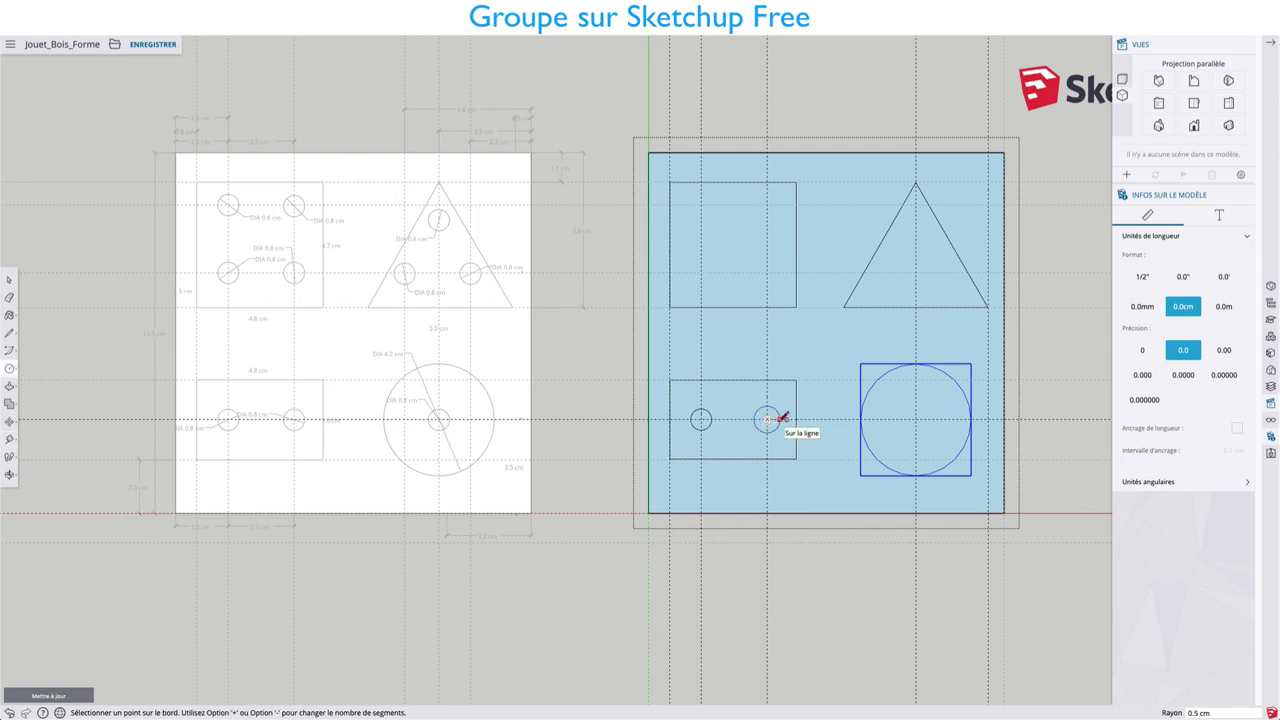
type("0.4")
key("Return")
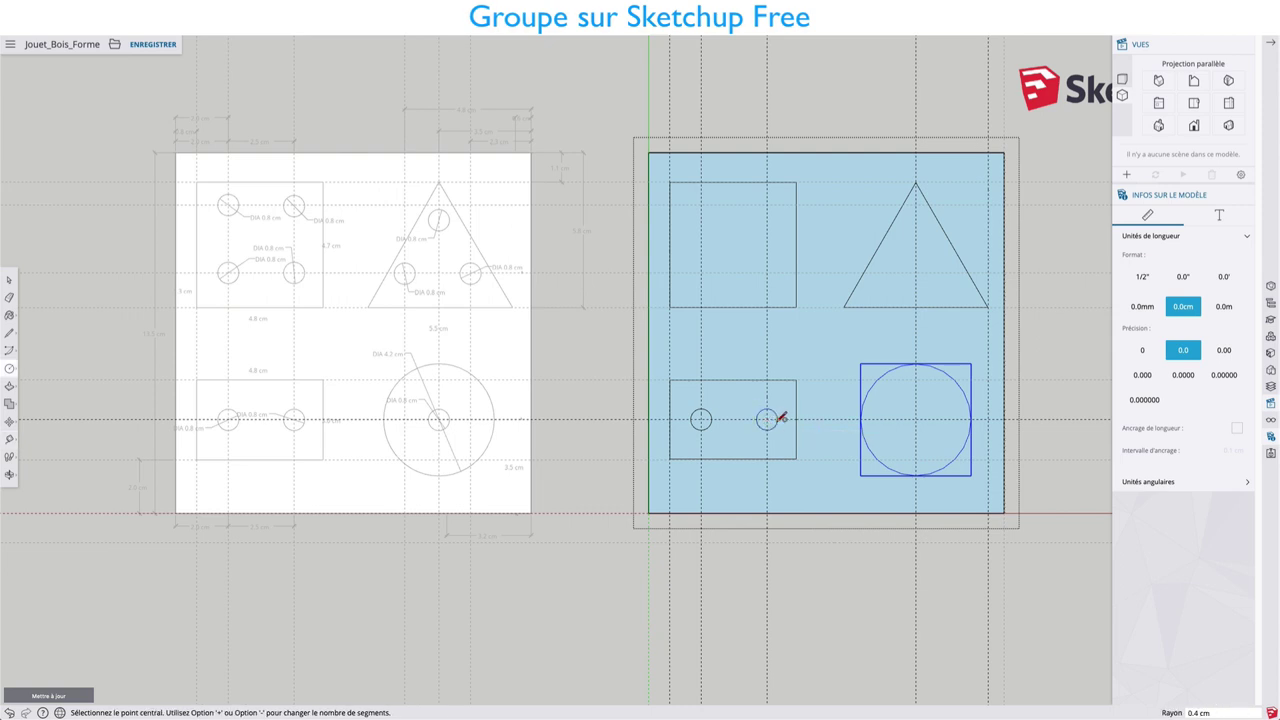
Step: Add a 0.4 cm radius hole at the large circle's centre
left_click(915, 419)
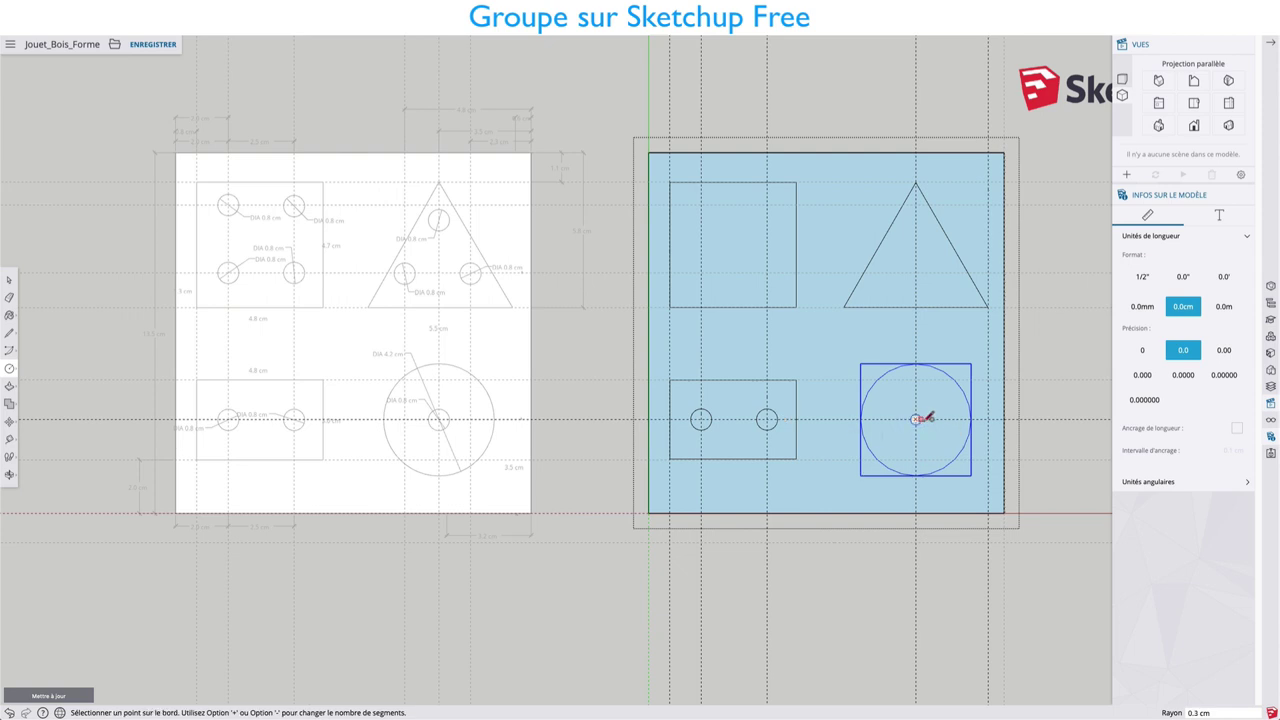
type("0.4")
key("Return")
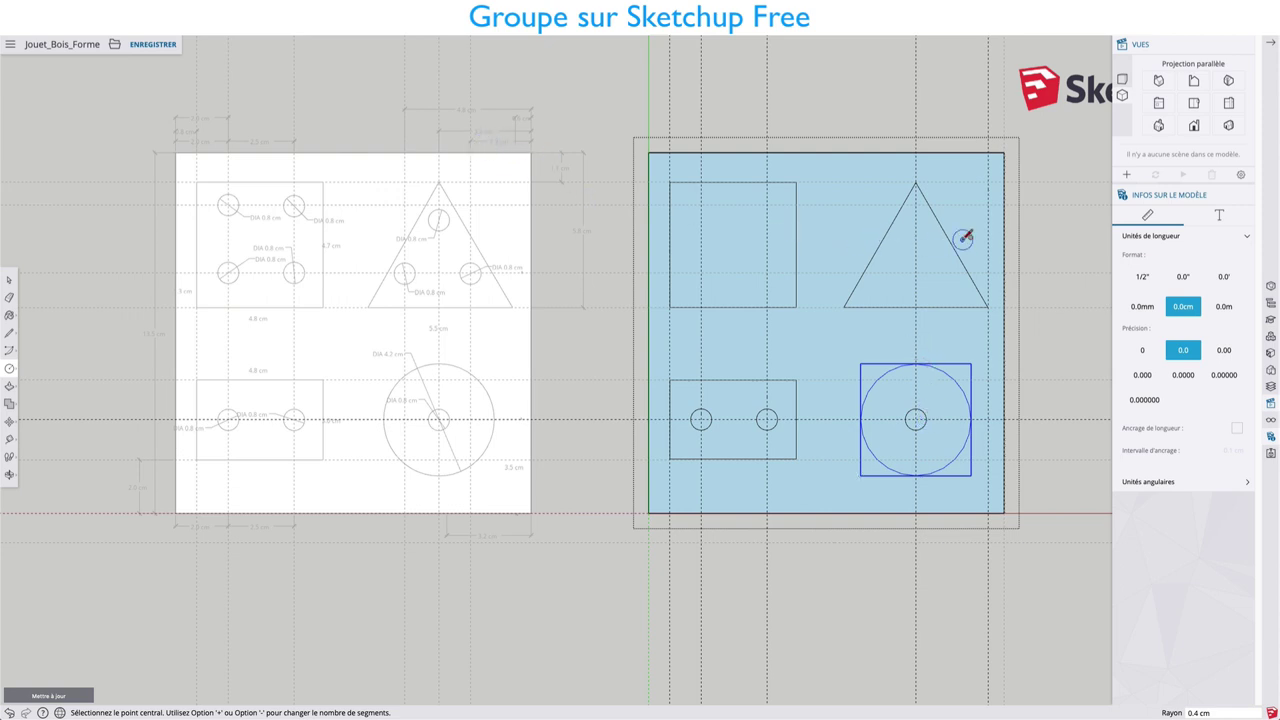
Step: Place a guide 2.3 cm in from the board's right edge and draw a hole inside the triangle
key("t")
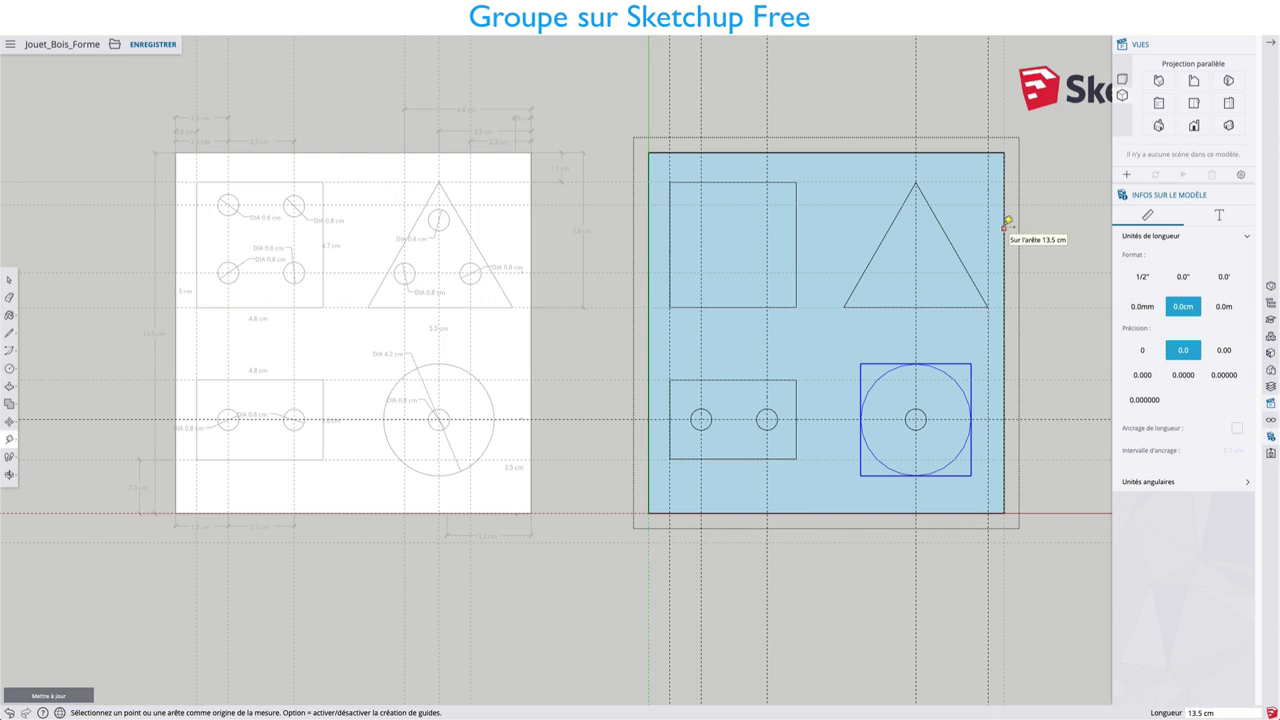
left_click(1004, 228)
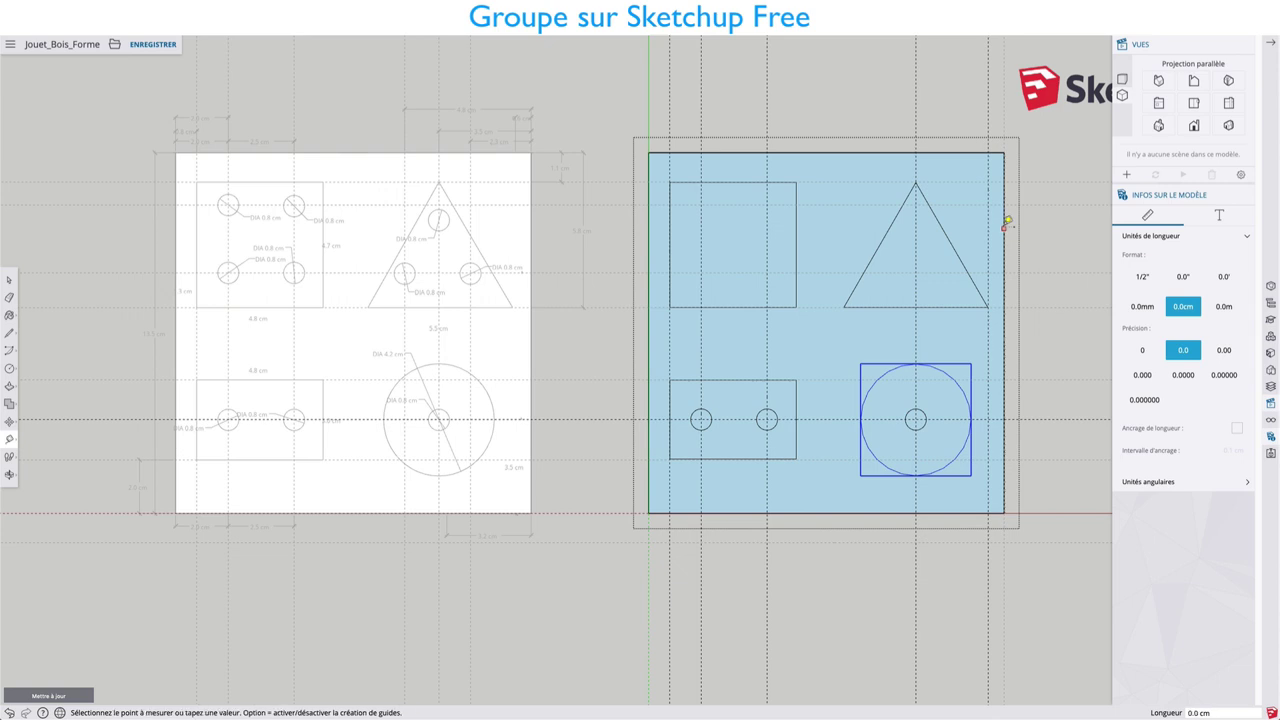
left_click(946, 224)
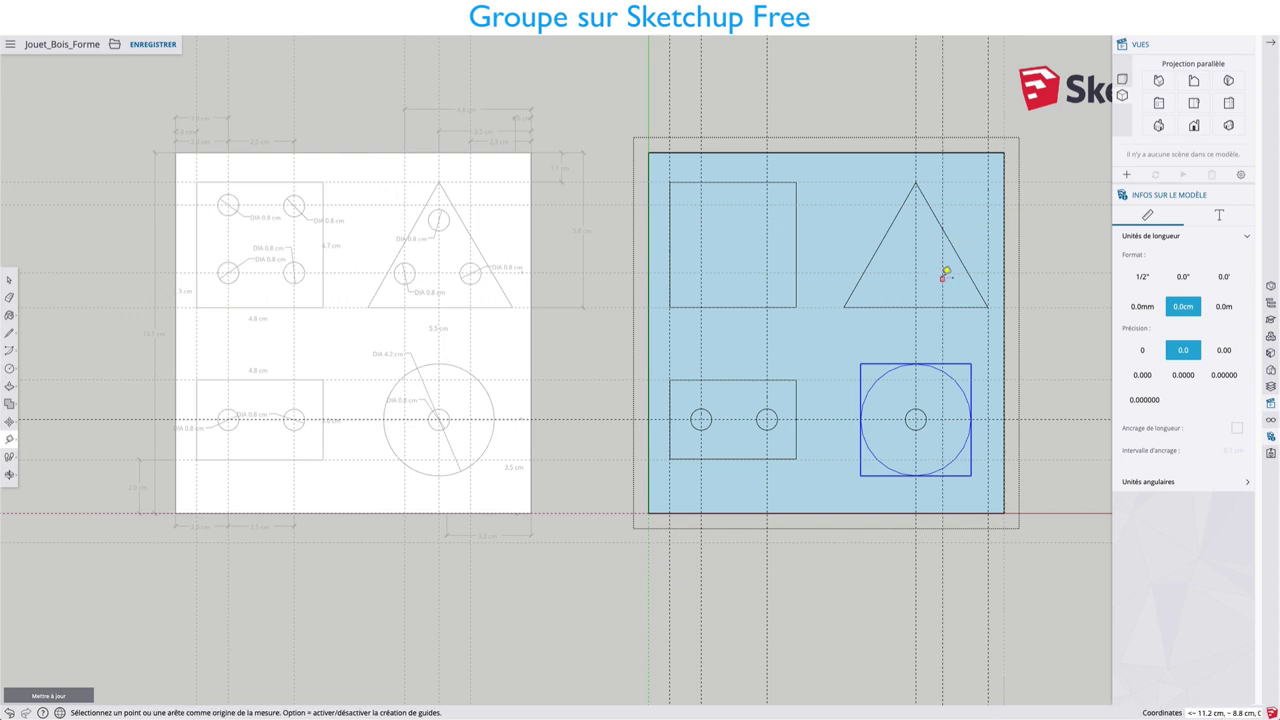
key("c")
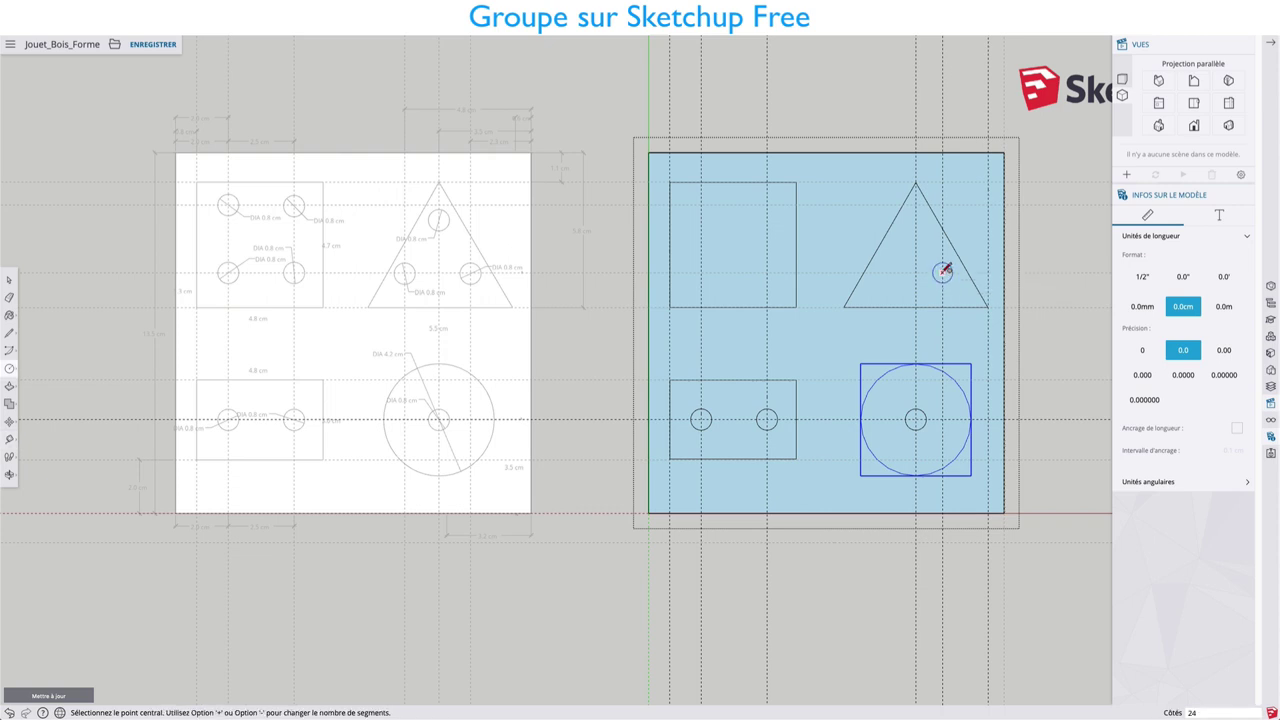
left_click(942, 272)
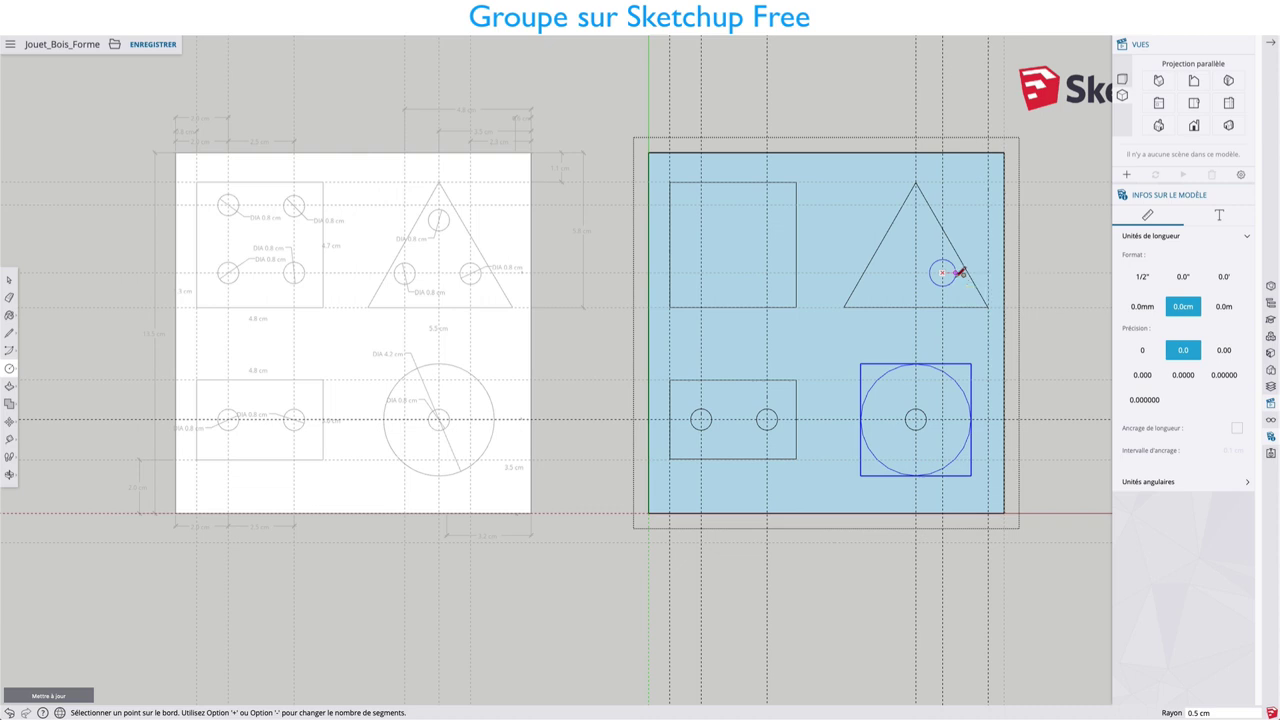
left_click(958, 272)
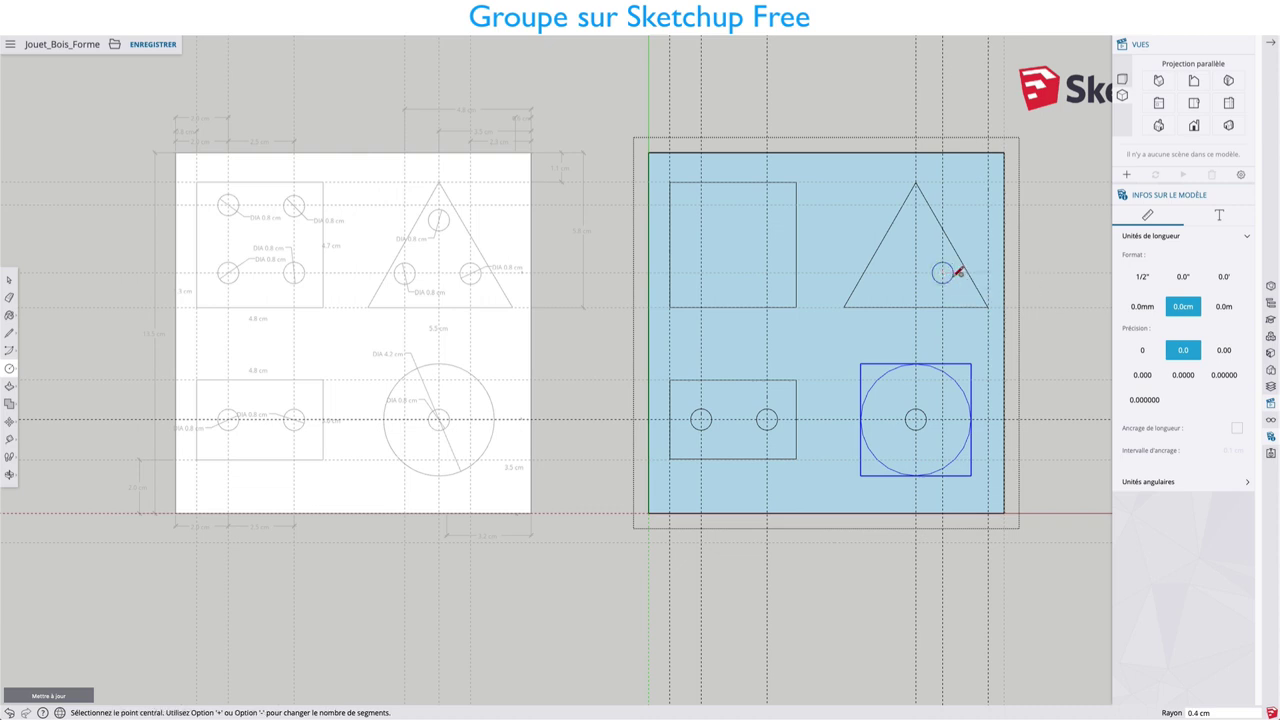
Step: Copy the triangle's hole to its left side and near its top
key("space")
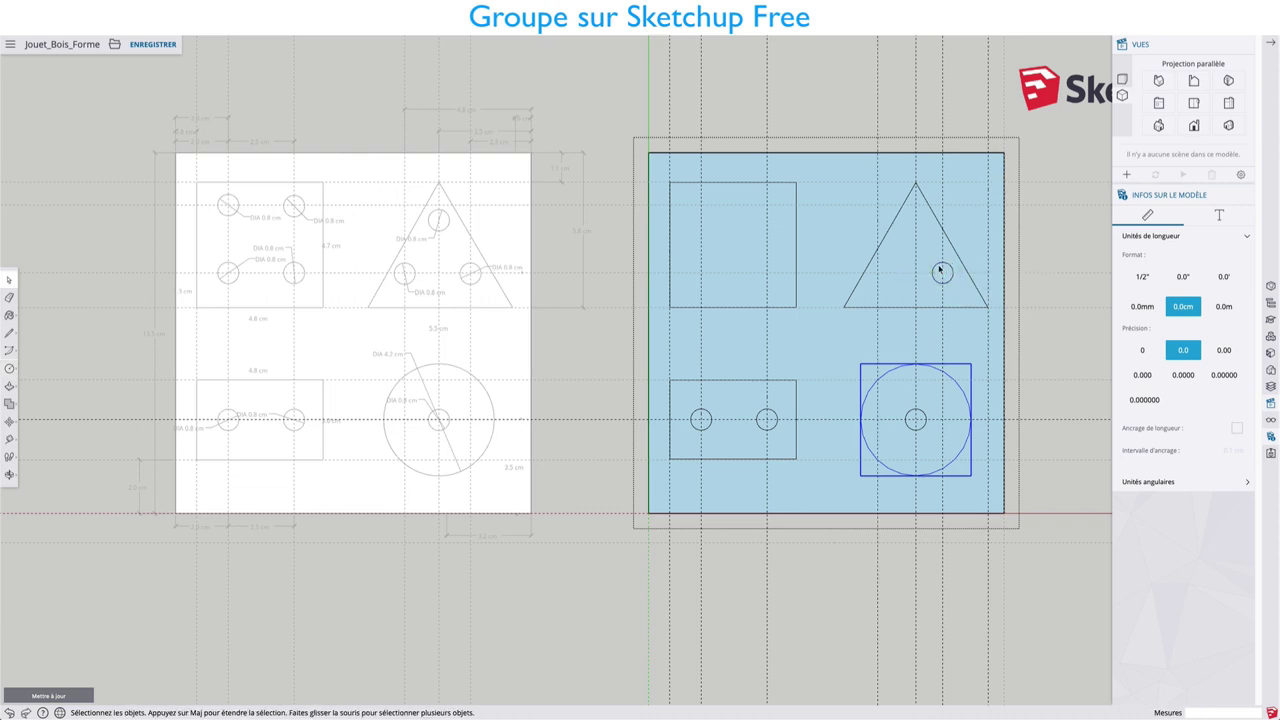
left_click(942, 272)
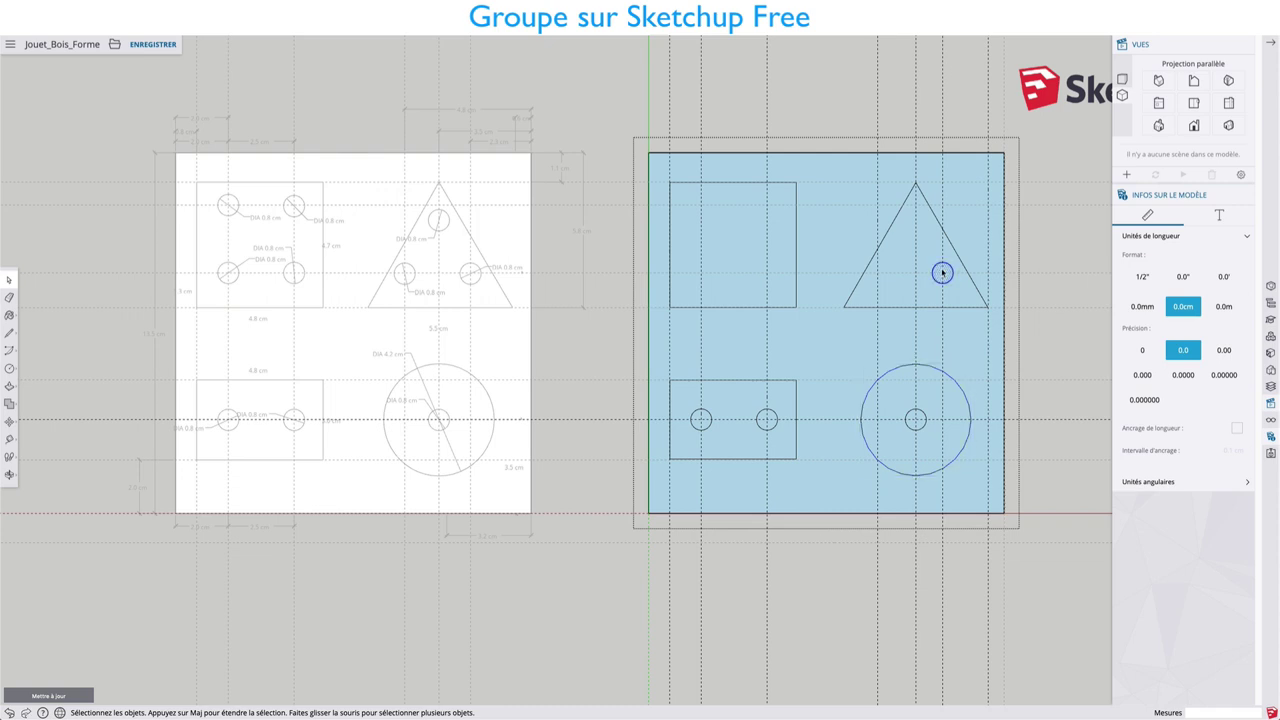
key("m")
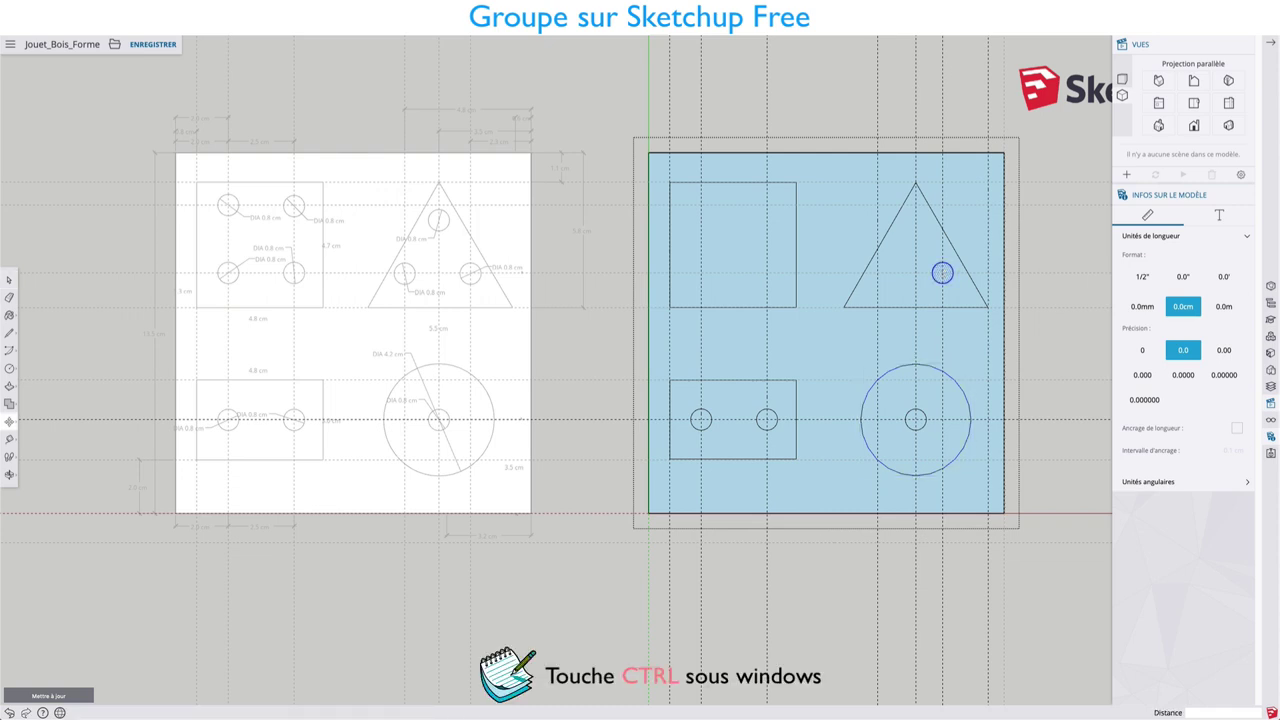
left_click(942, 272)
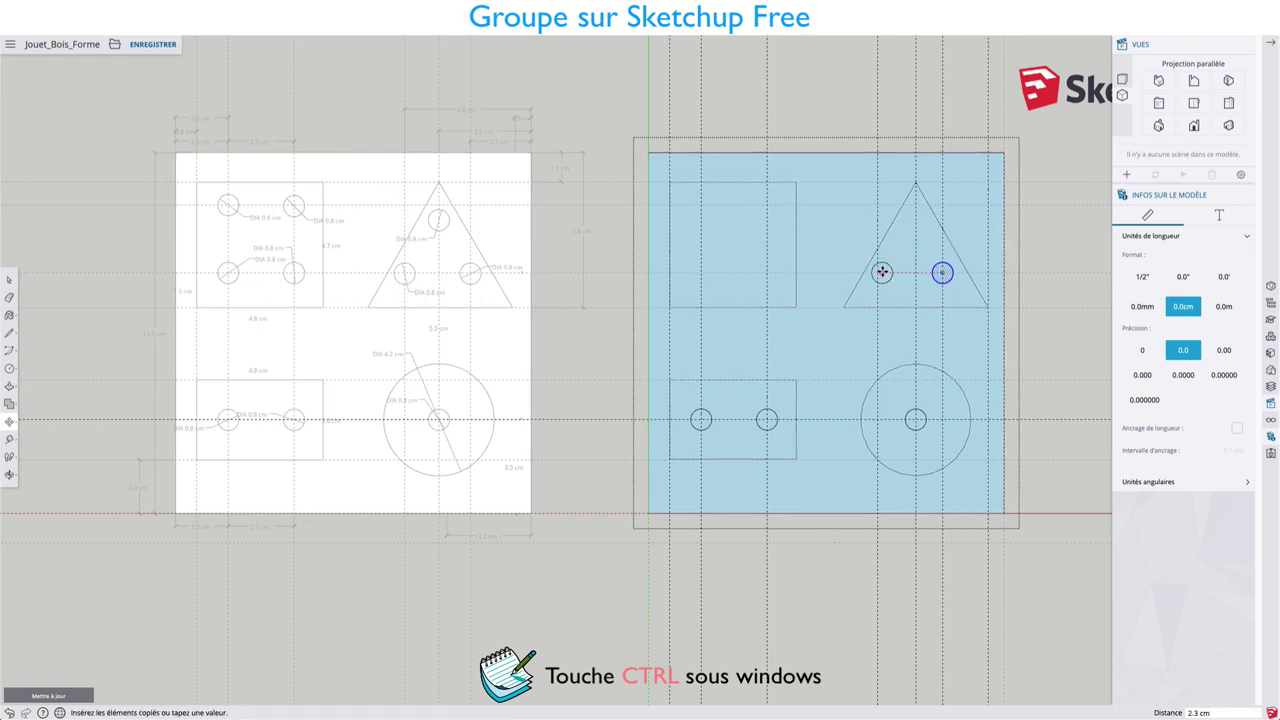
left_click(882, 272)
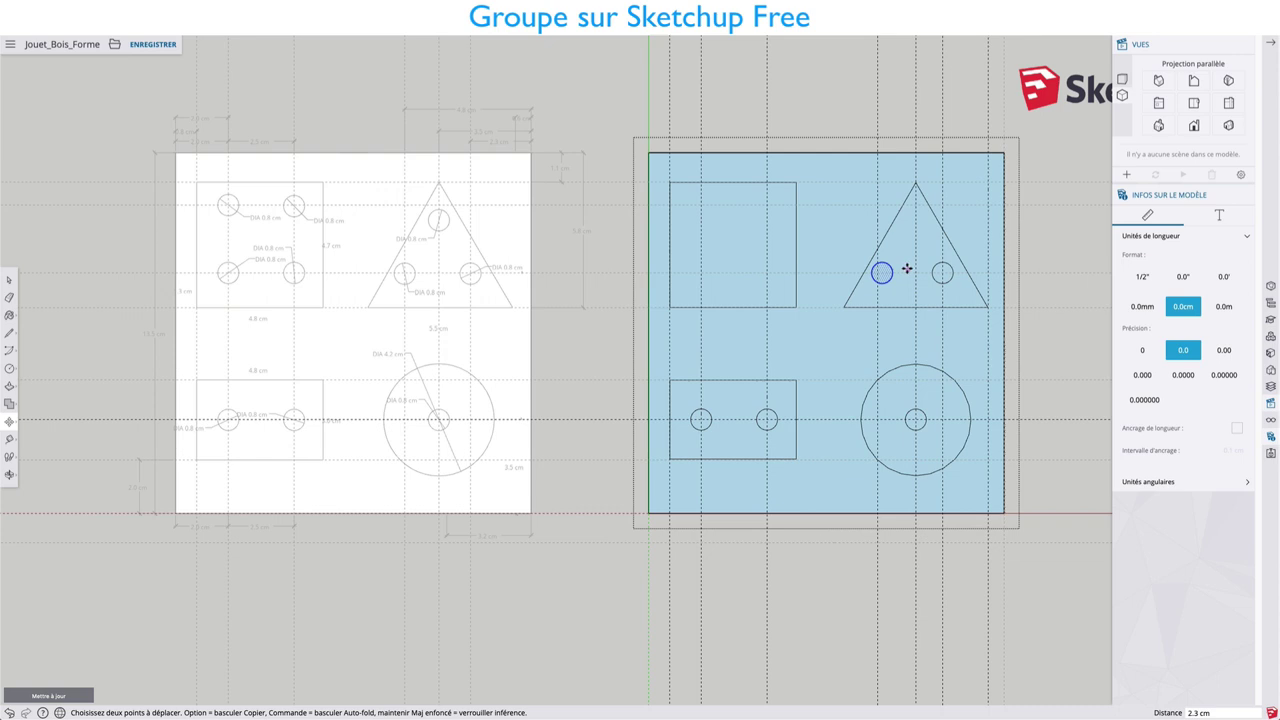
key("space")
left_click(939, 268)
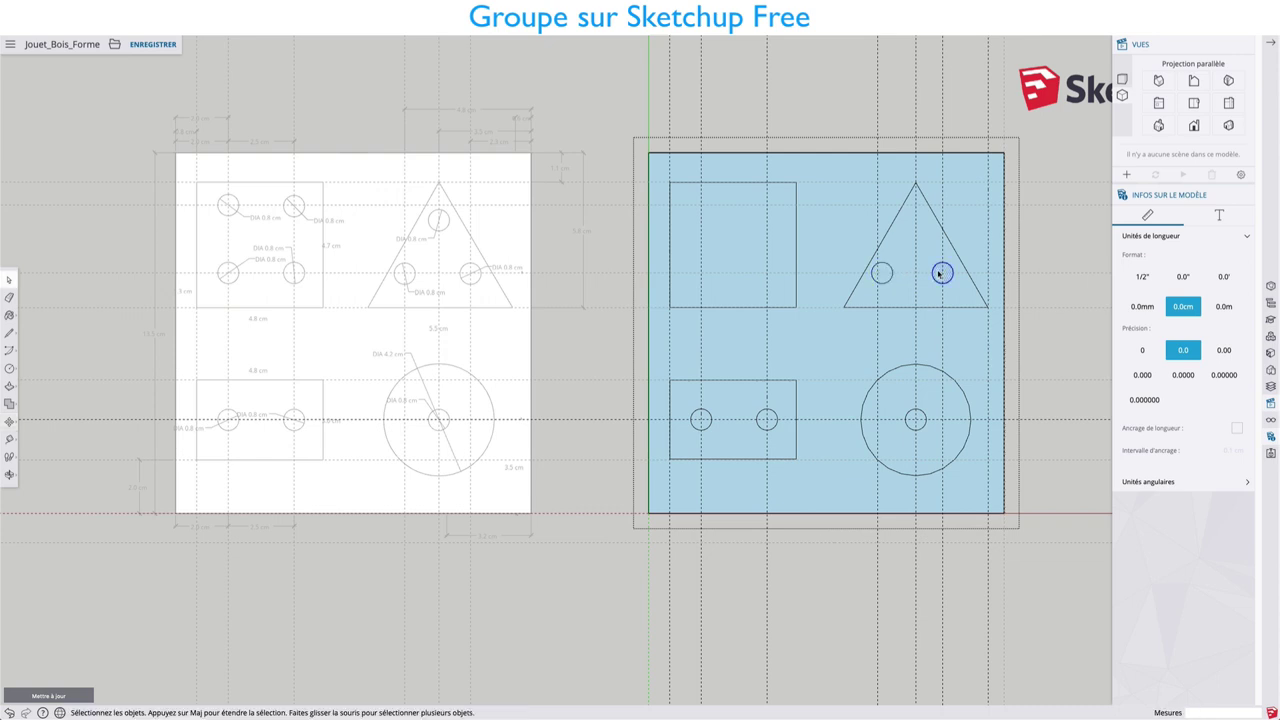
key("m")
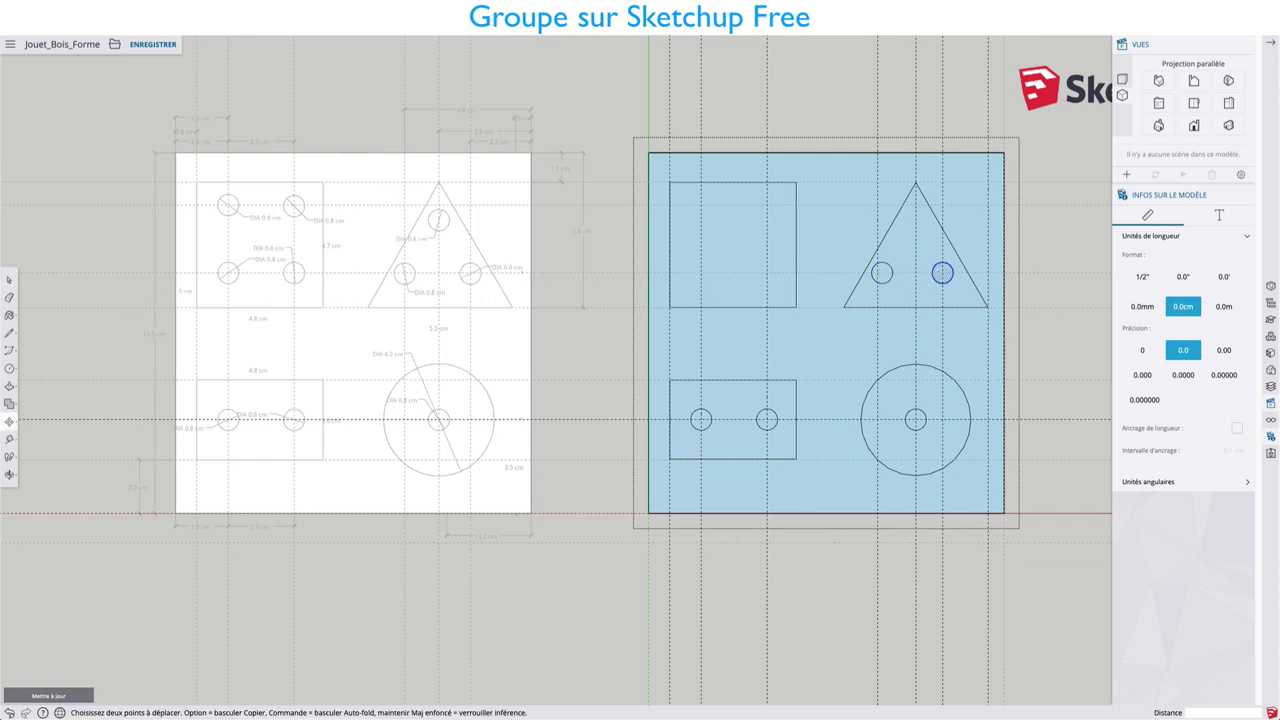
left_click(939, 272)
key("alt")
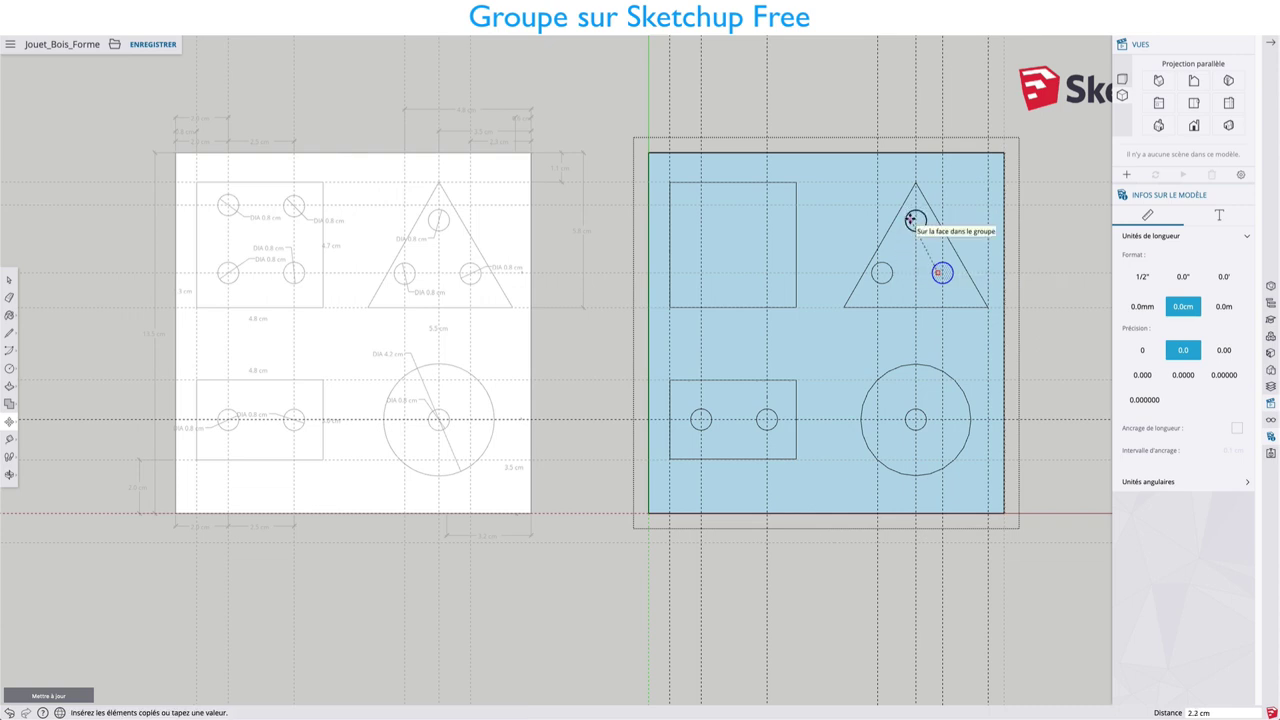
left_click(912, 220)
Step: Draw the remaining 0.4 cm hole circles so the upper-left rectangle holds four holes
key("space")
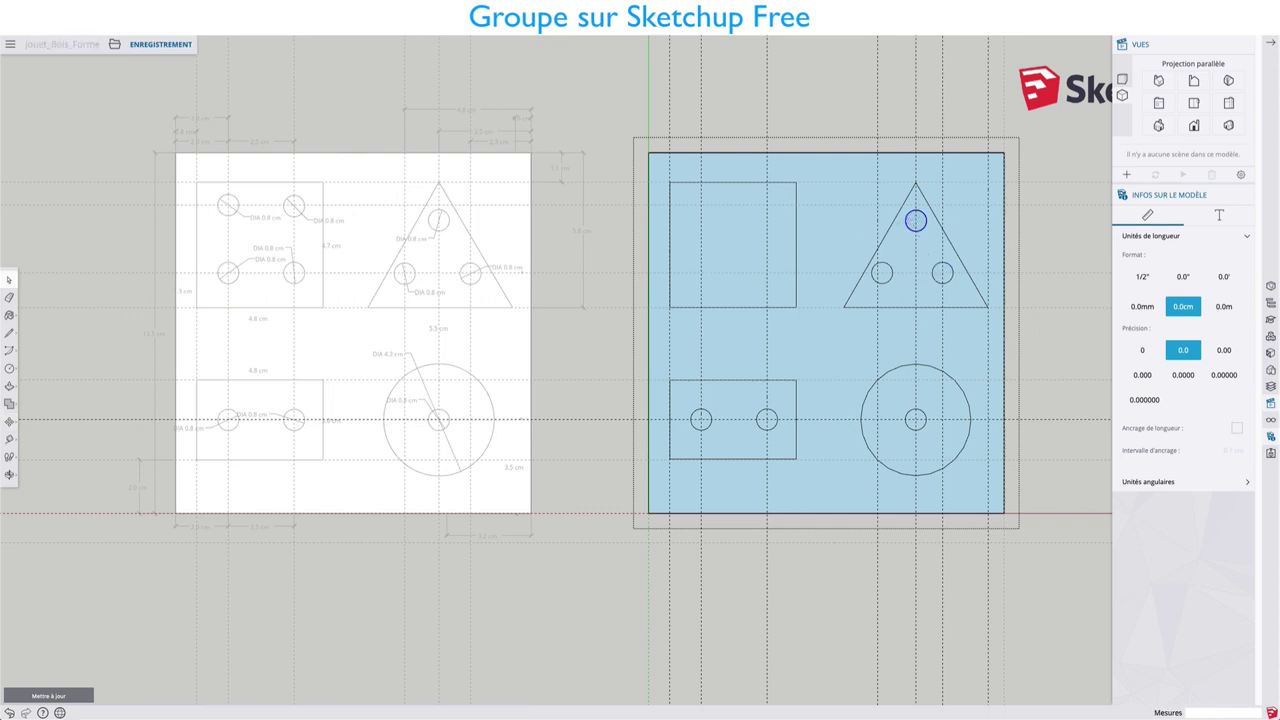
key("c")
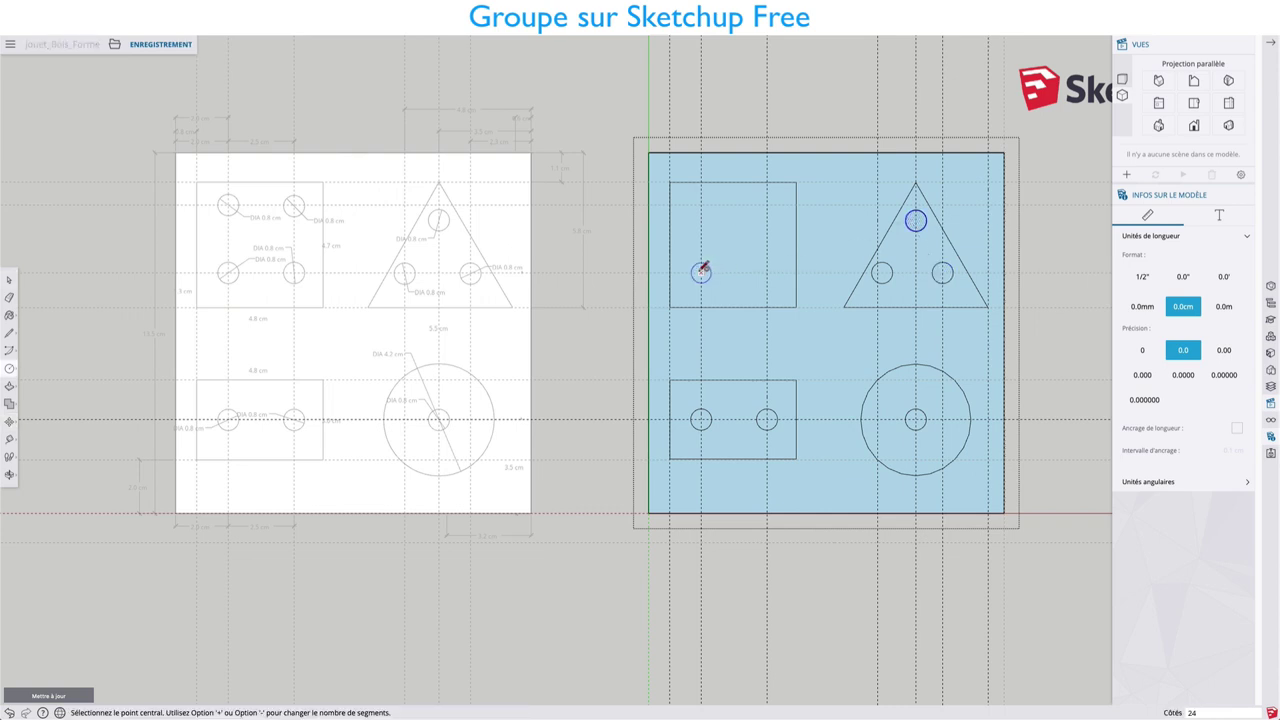
left_click(702, 272)
double_click(701, 272)
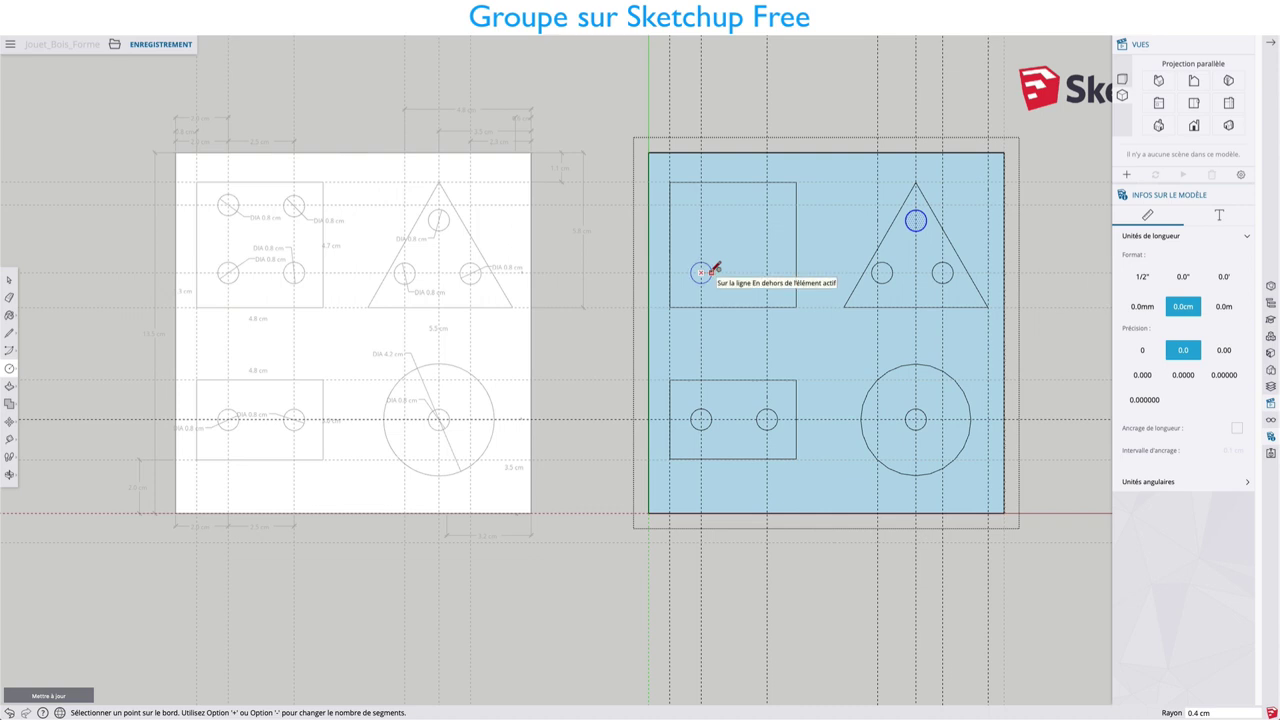
double_click(766, 272)
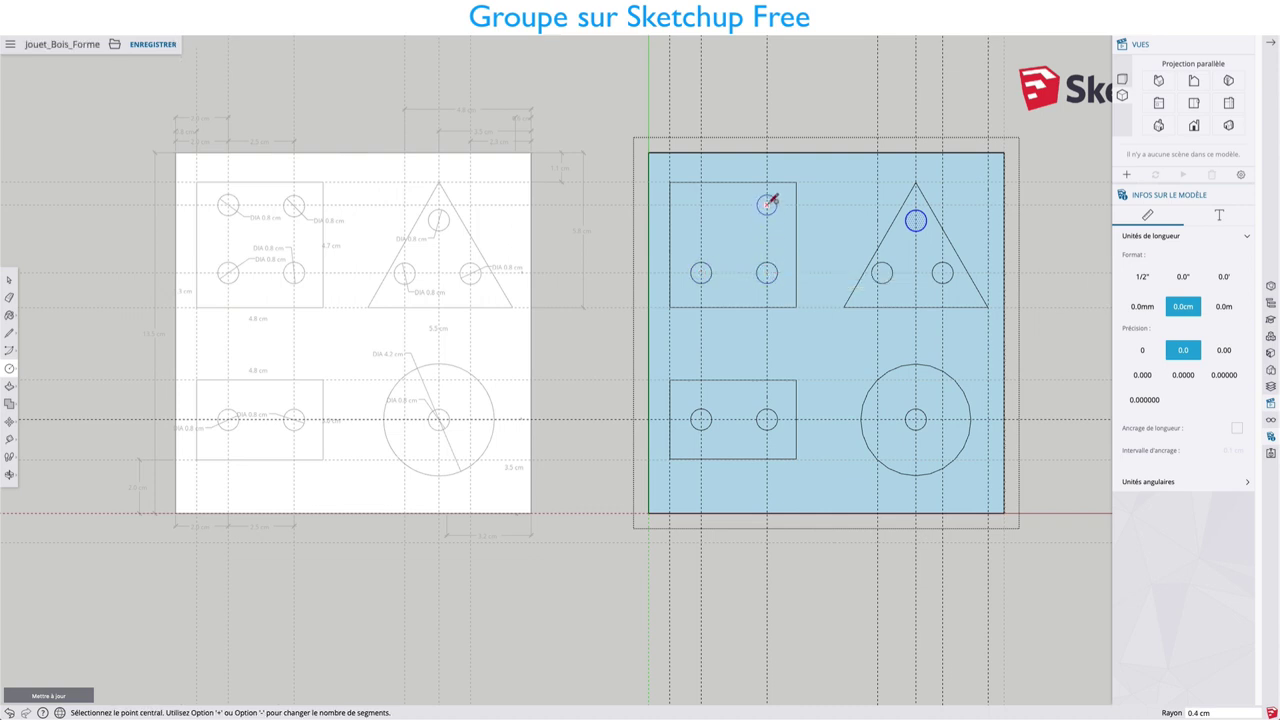
left_click(767, 203)
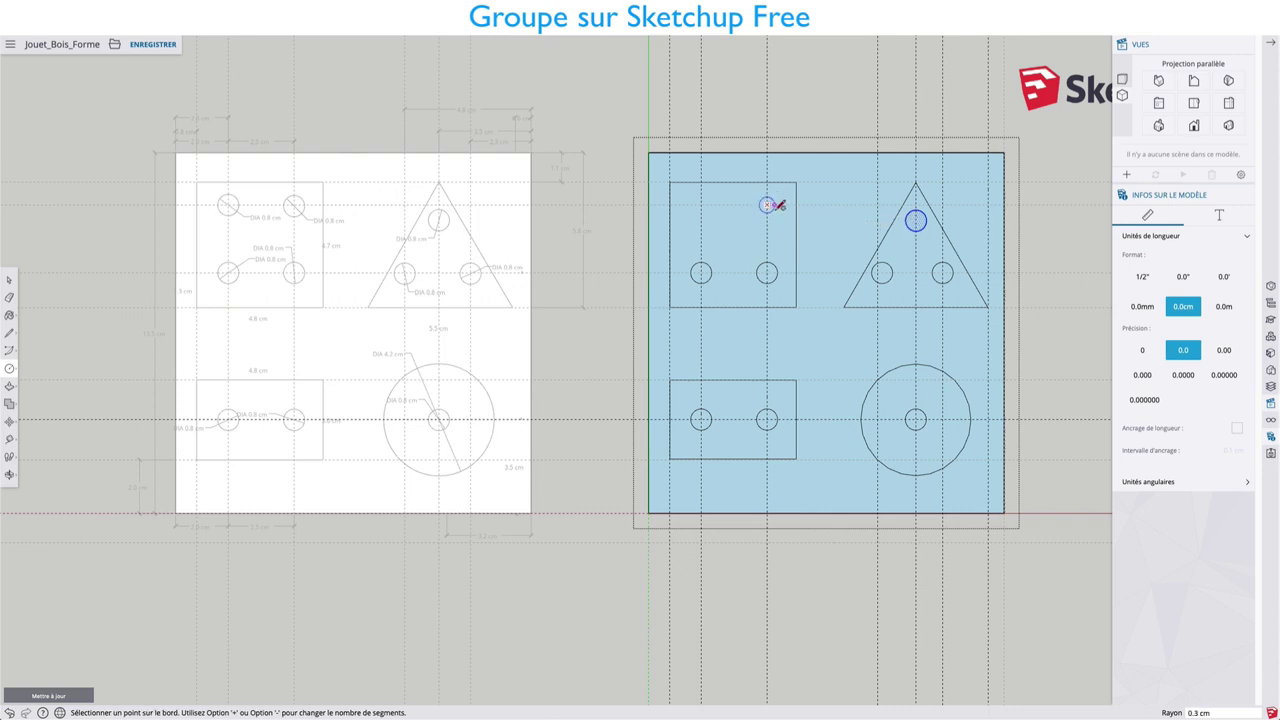
left_click(781, 206)
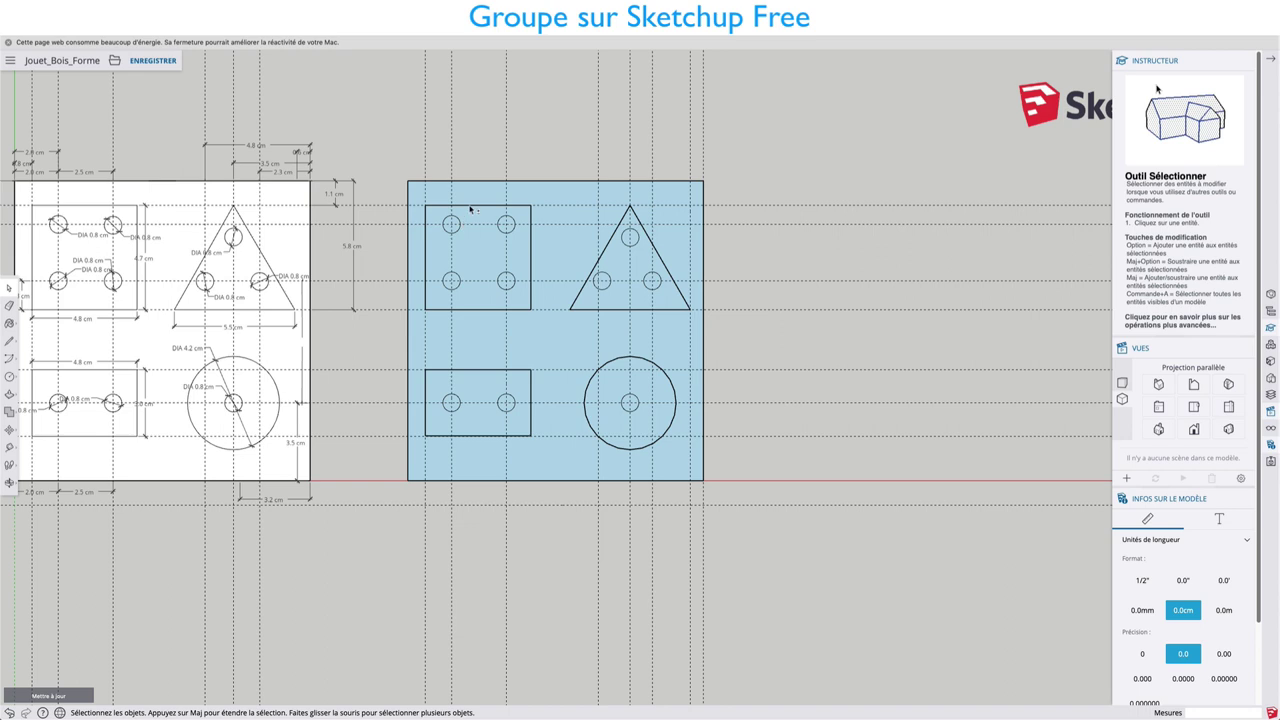
Step: Inside the board group, select and cut the upper-left rectangle's four hole circles
double_click(471, 197)
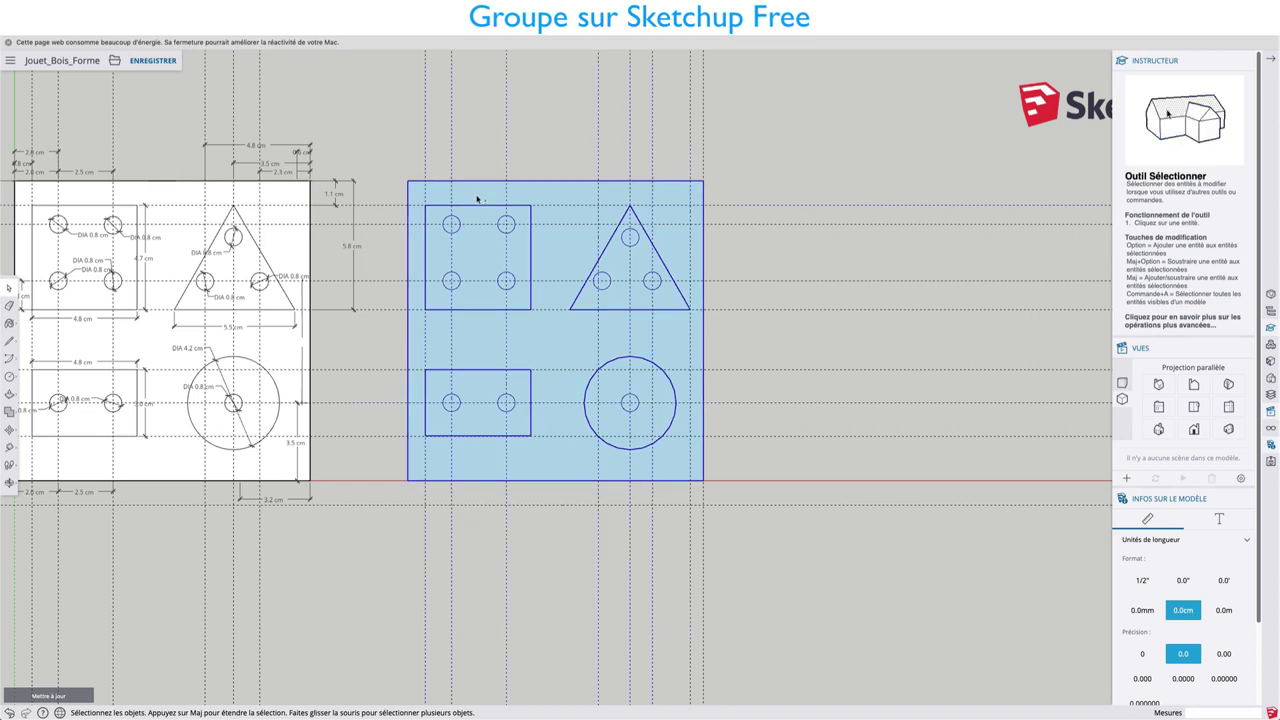
key("g")
double_click(455, 215)
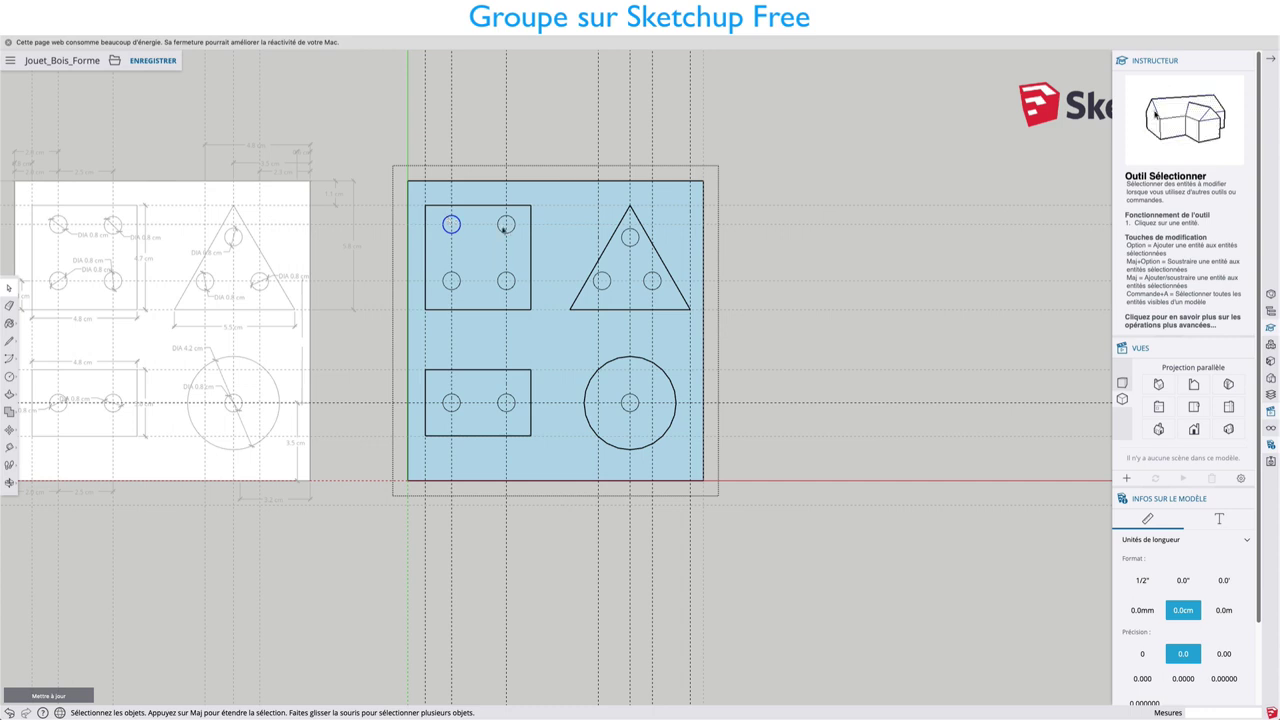
left_click(503, 221, "shift")
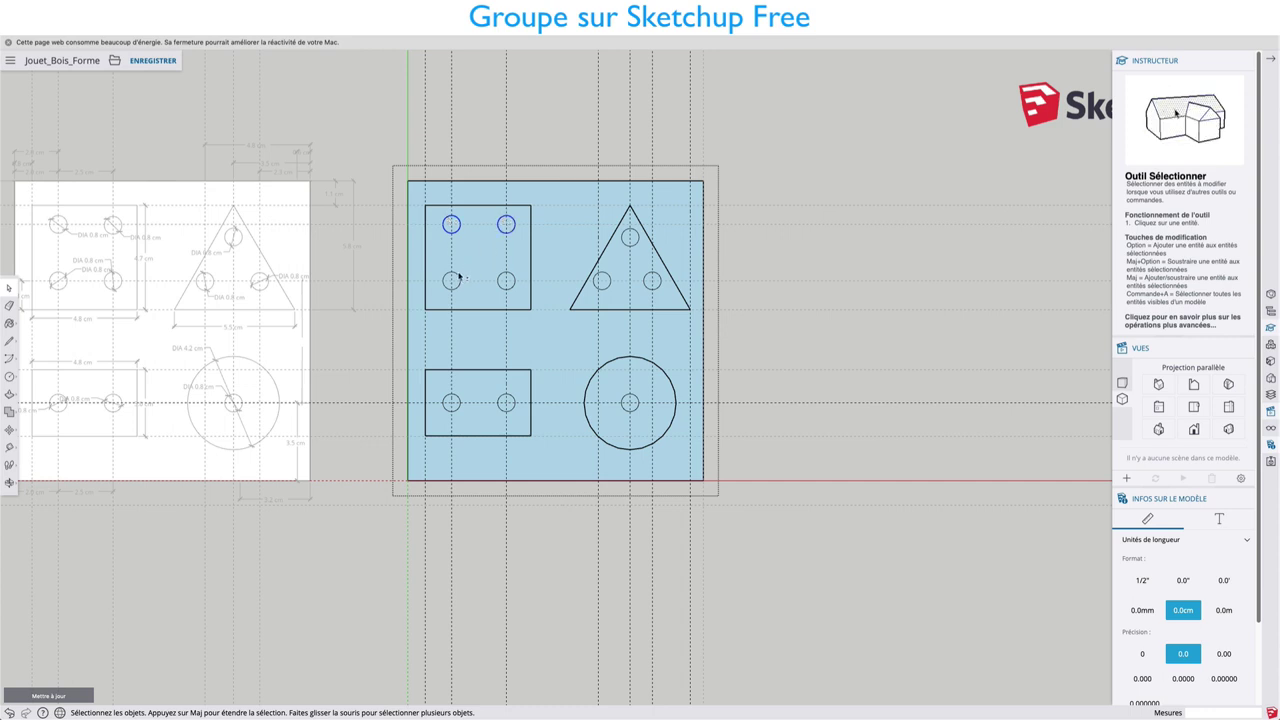
left_click(457, 278, "shift")
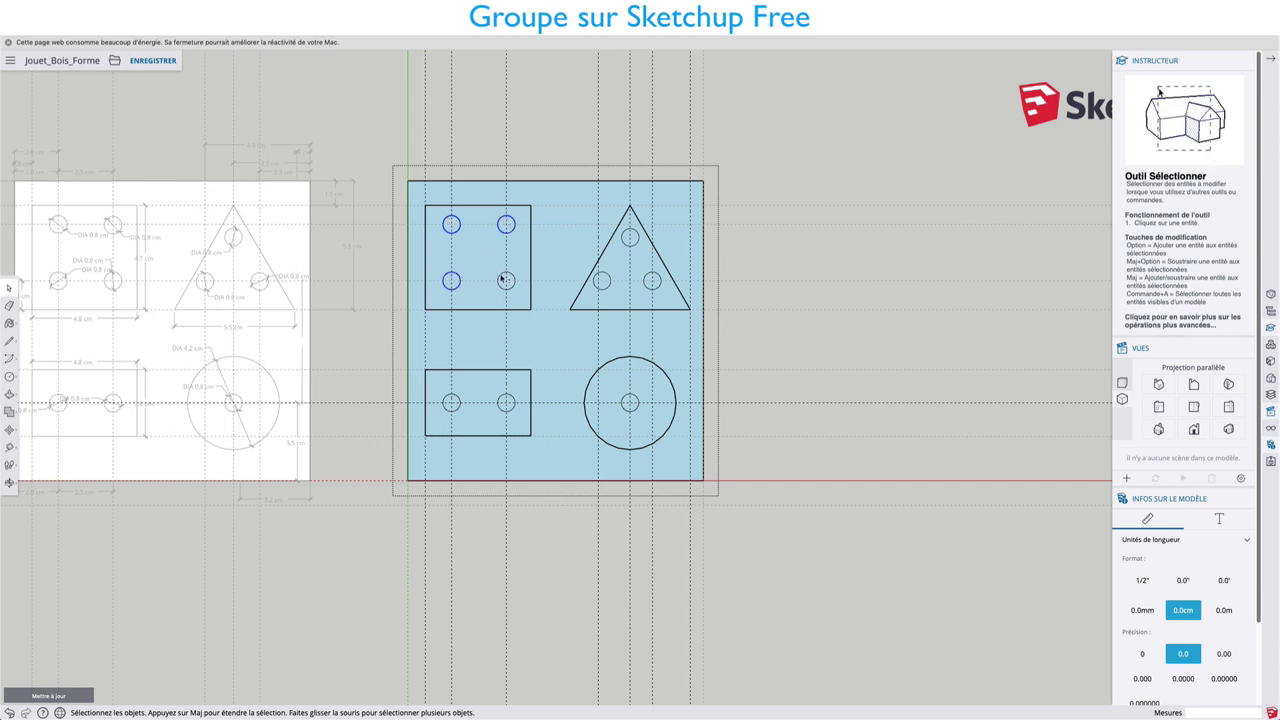
left_click(505, 280, "shift")
right_click(460, 224)
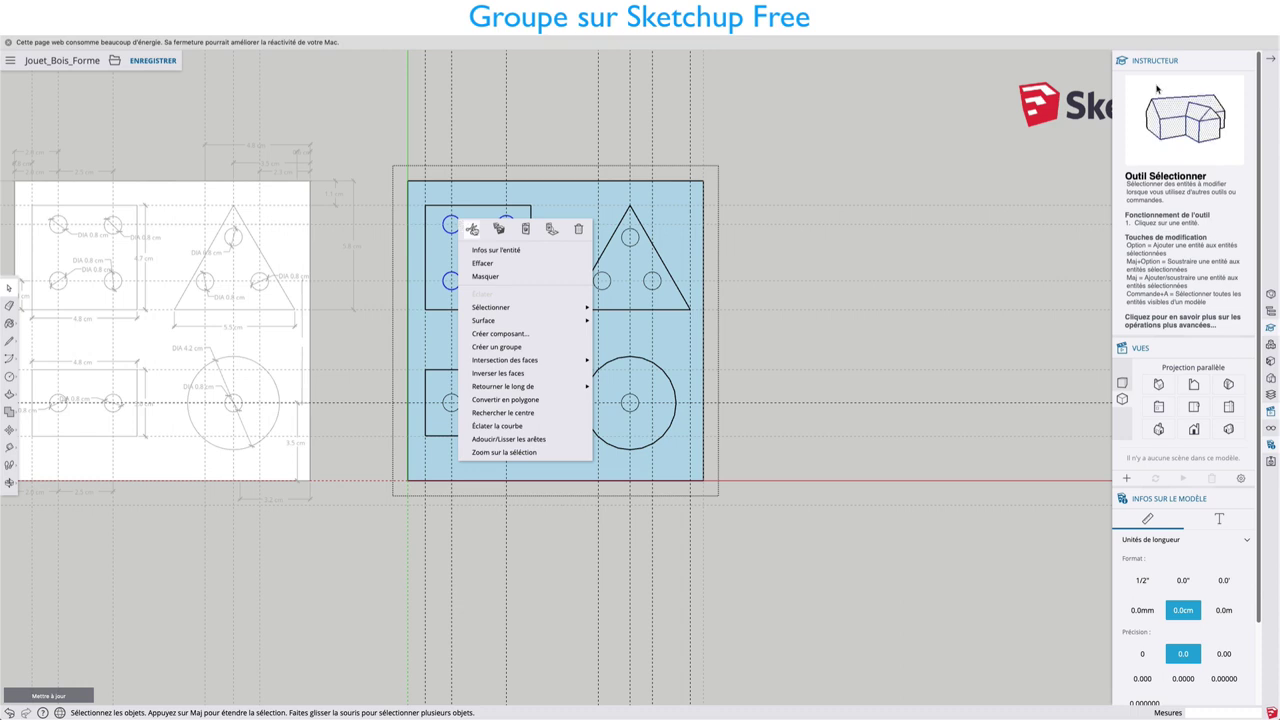
left_click(472, 229)
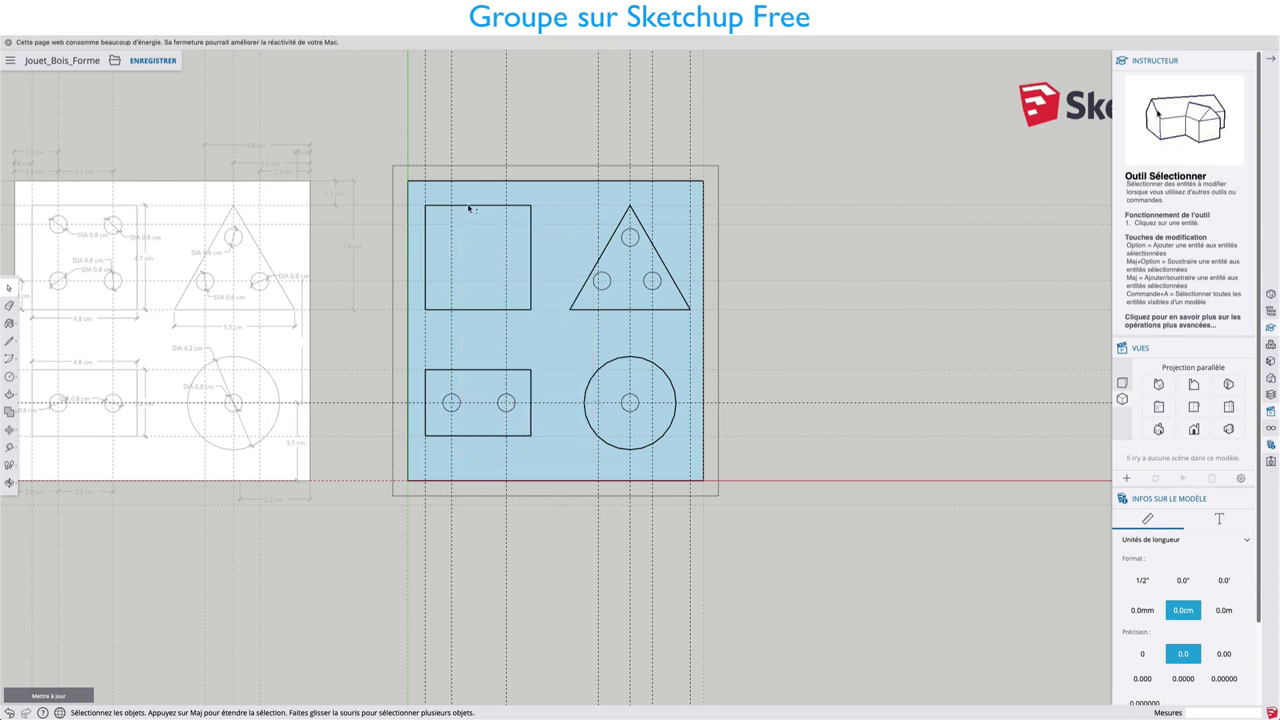
Step: Paste the four holes in place inside the upper-left rectangle's group, then exit it
double_click(469, 208)
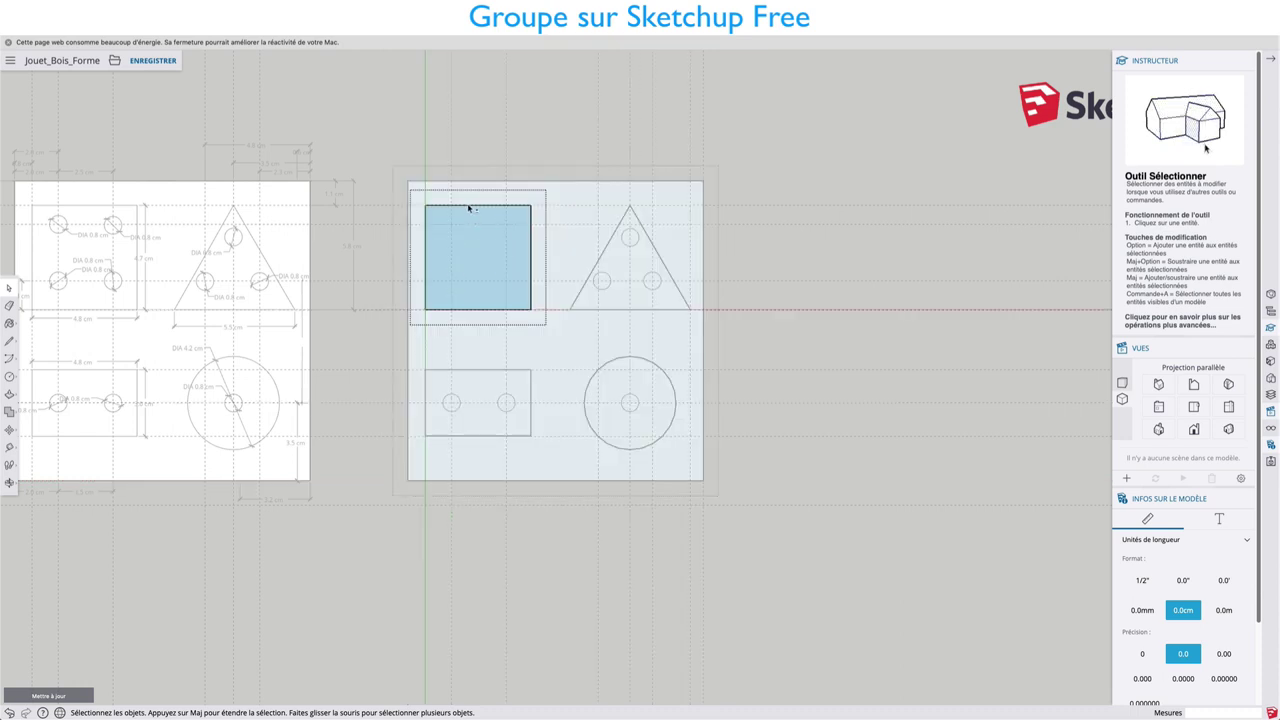
right_click(469, 208)
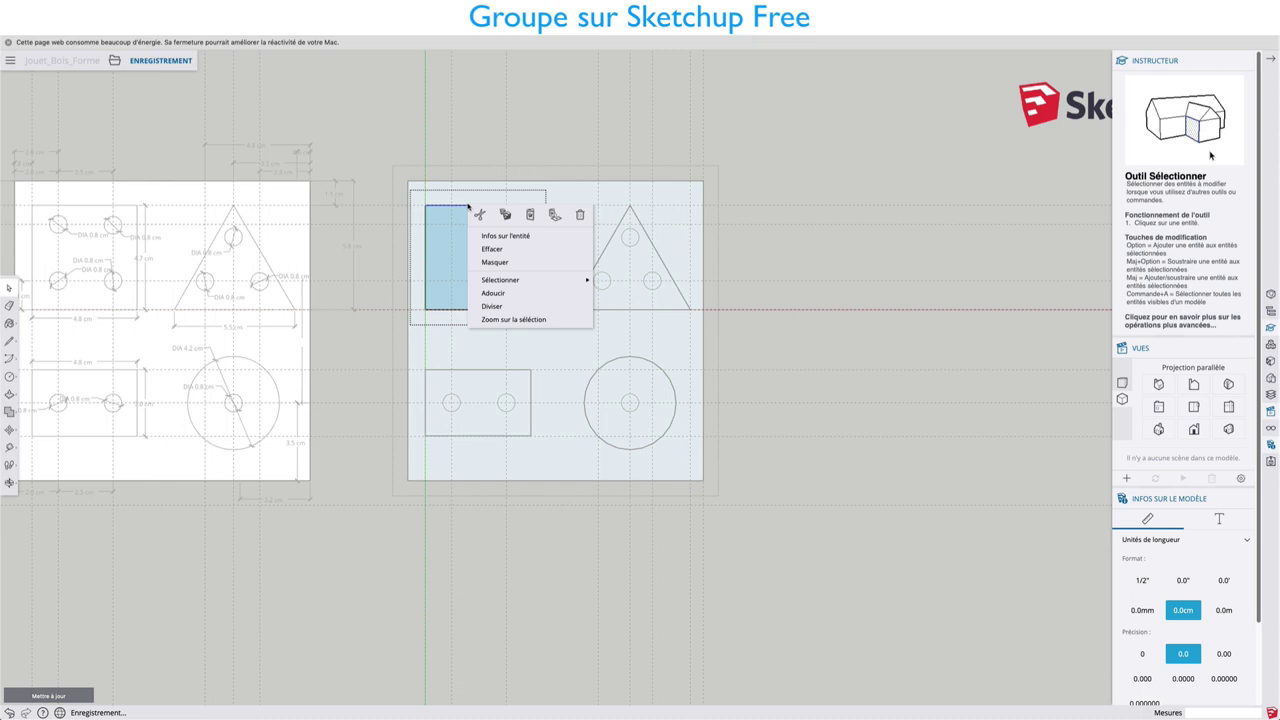
left_click(554, 215)
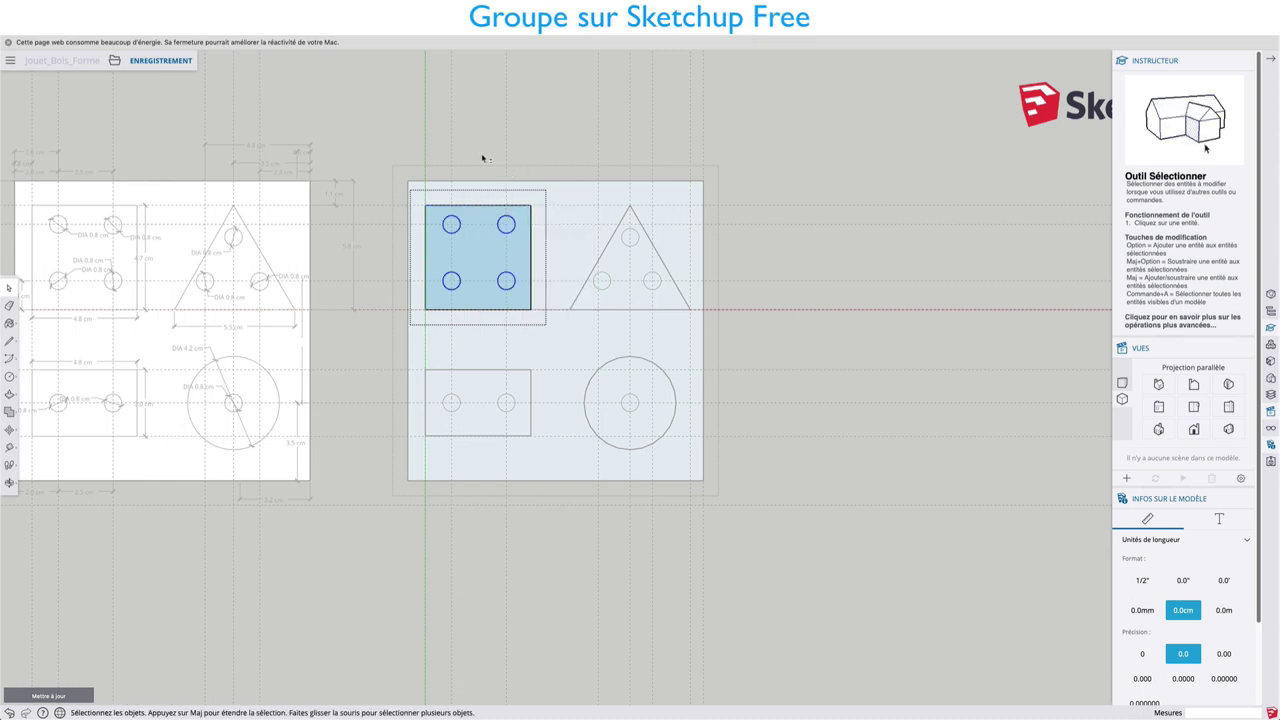
left_click(481, 158)
Step: Select and cut the triangle's three hole circles
left_click(615, 237)
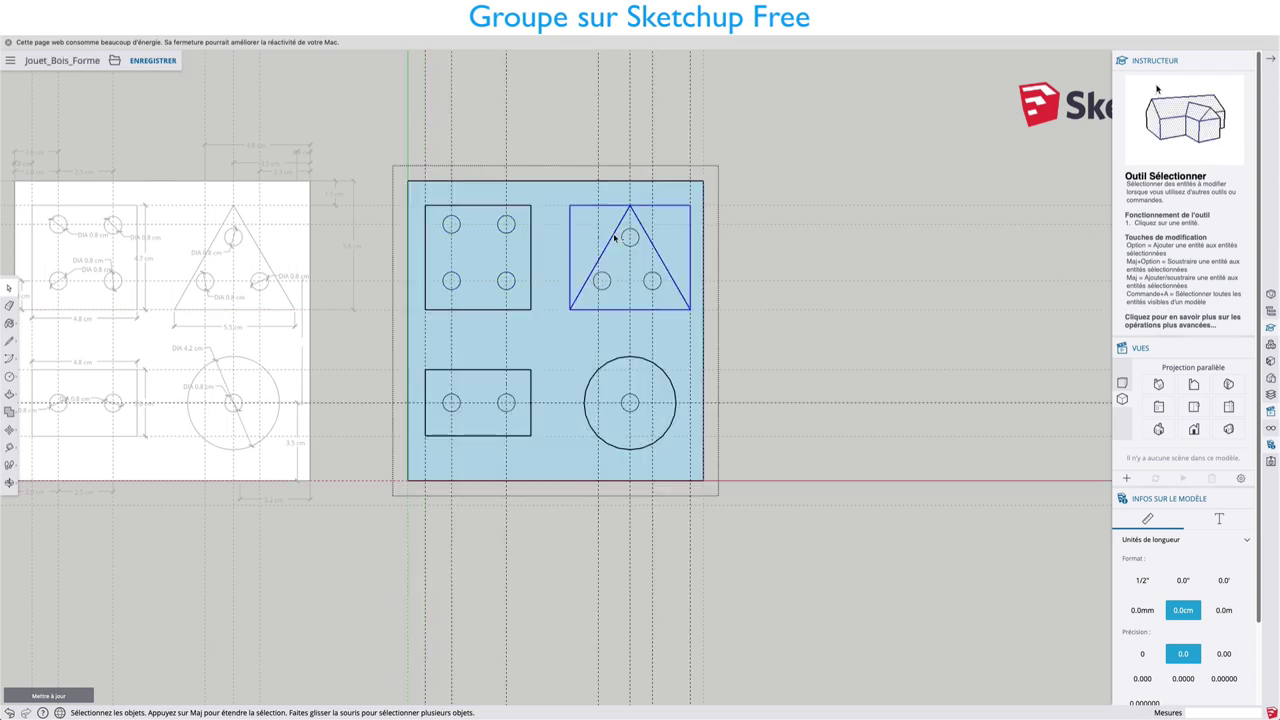
double_click(615, 237)
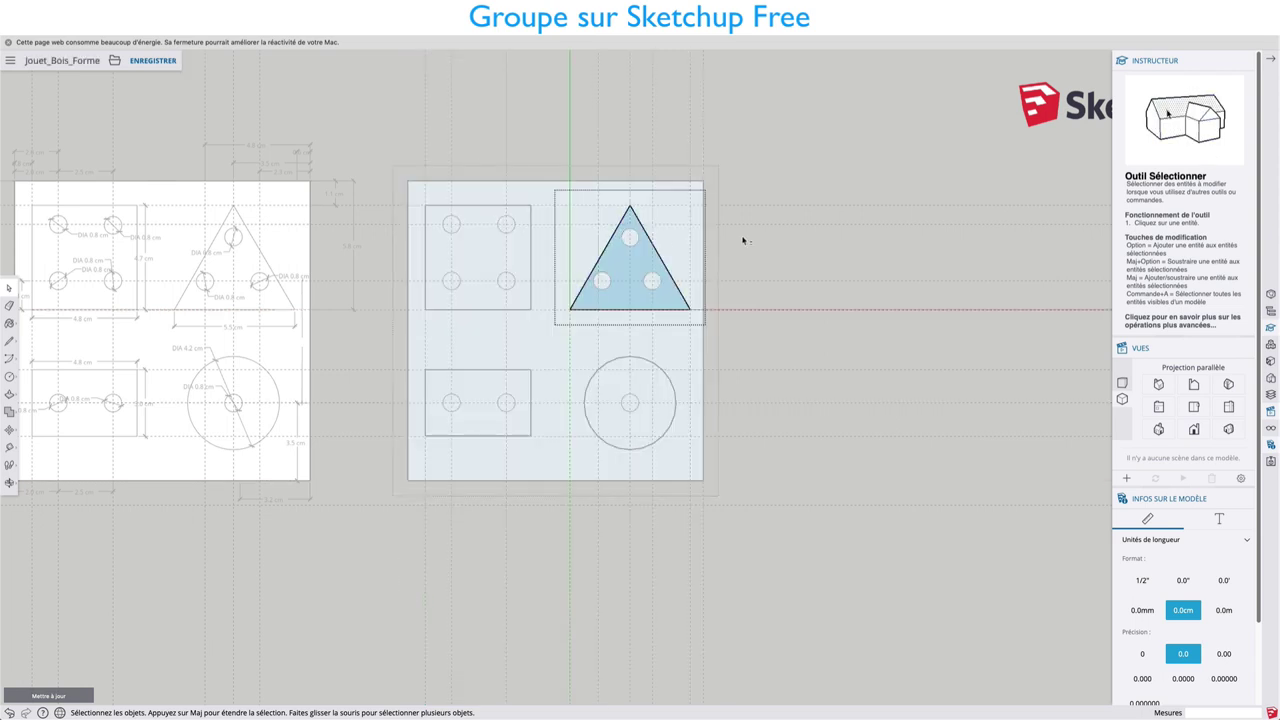
key("Escape")
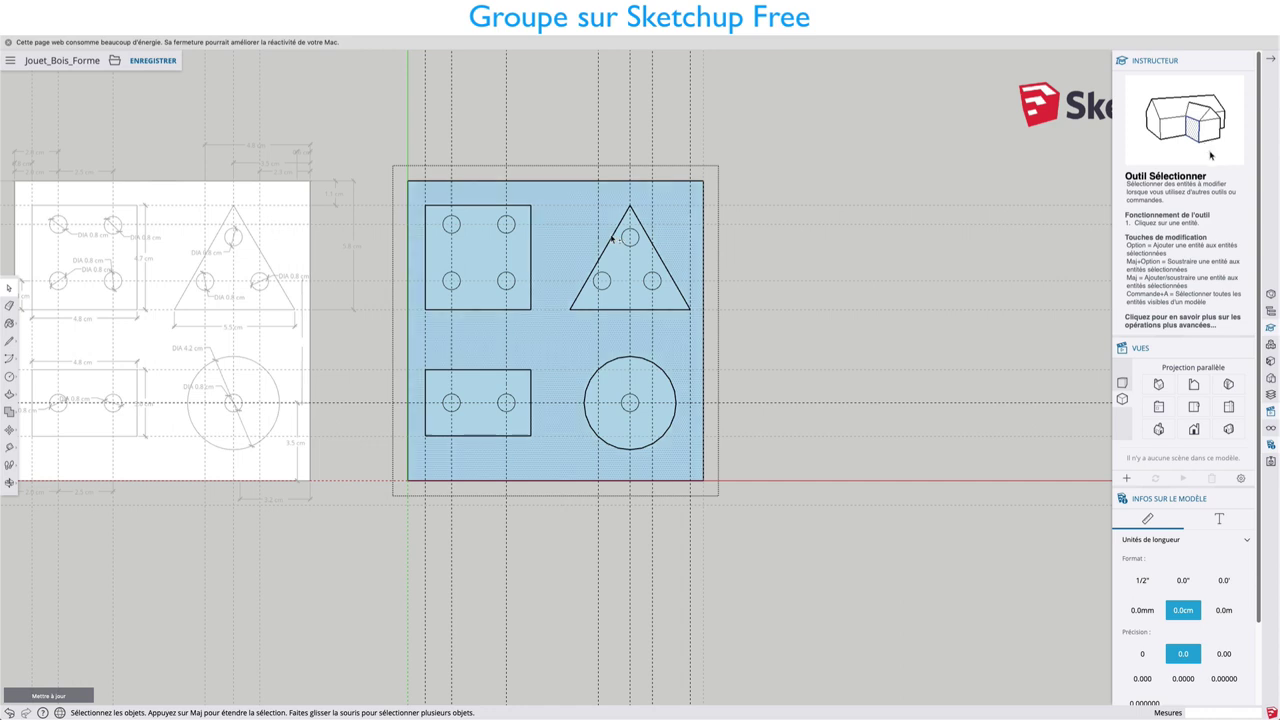
left_click(614, 235)
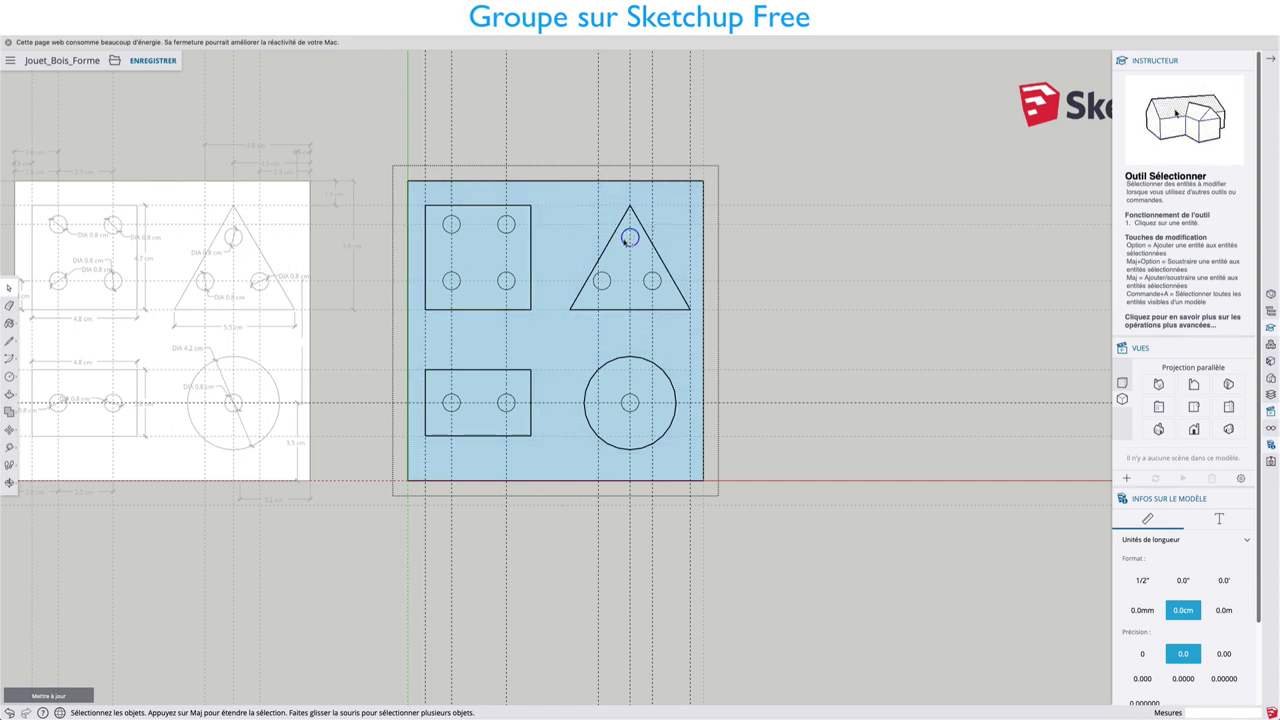
left_click(601, 280, "shift")
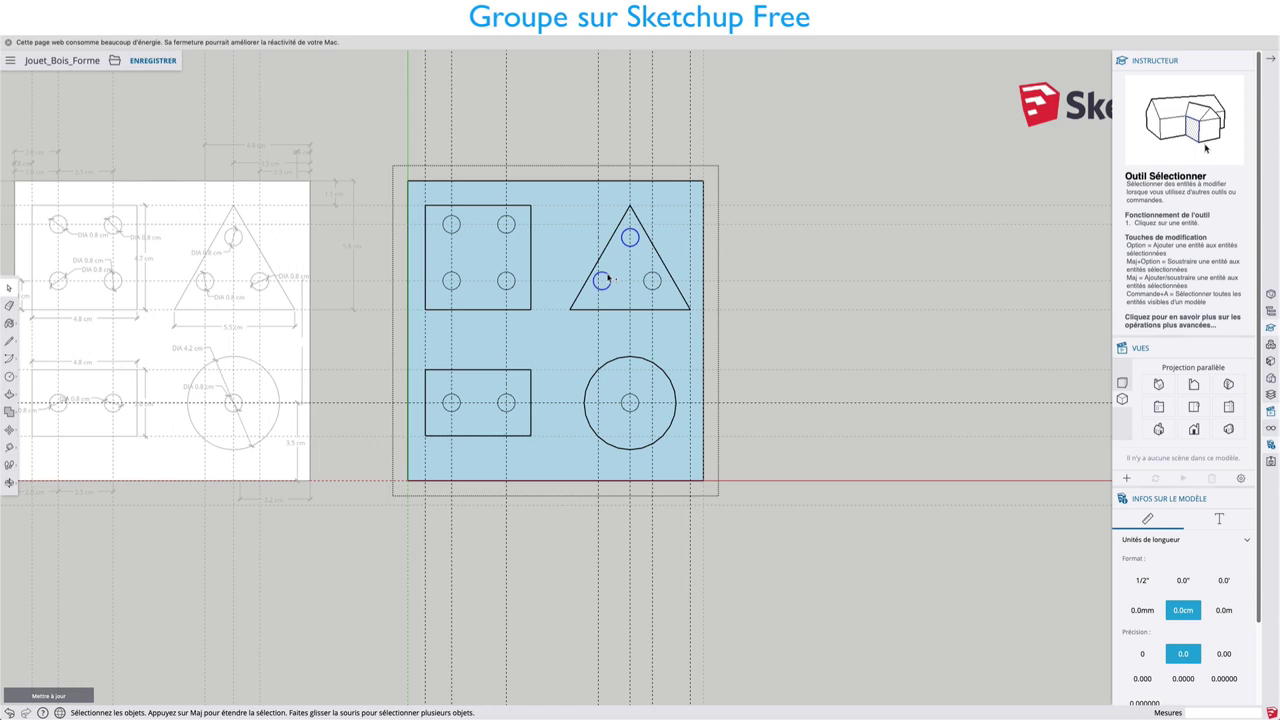
left_click(659, 278, "shift")
right_click(659, 278)
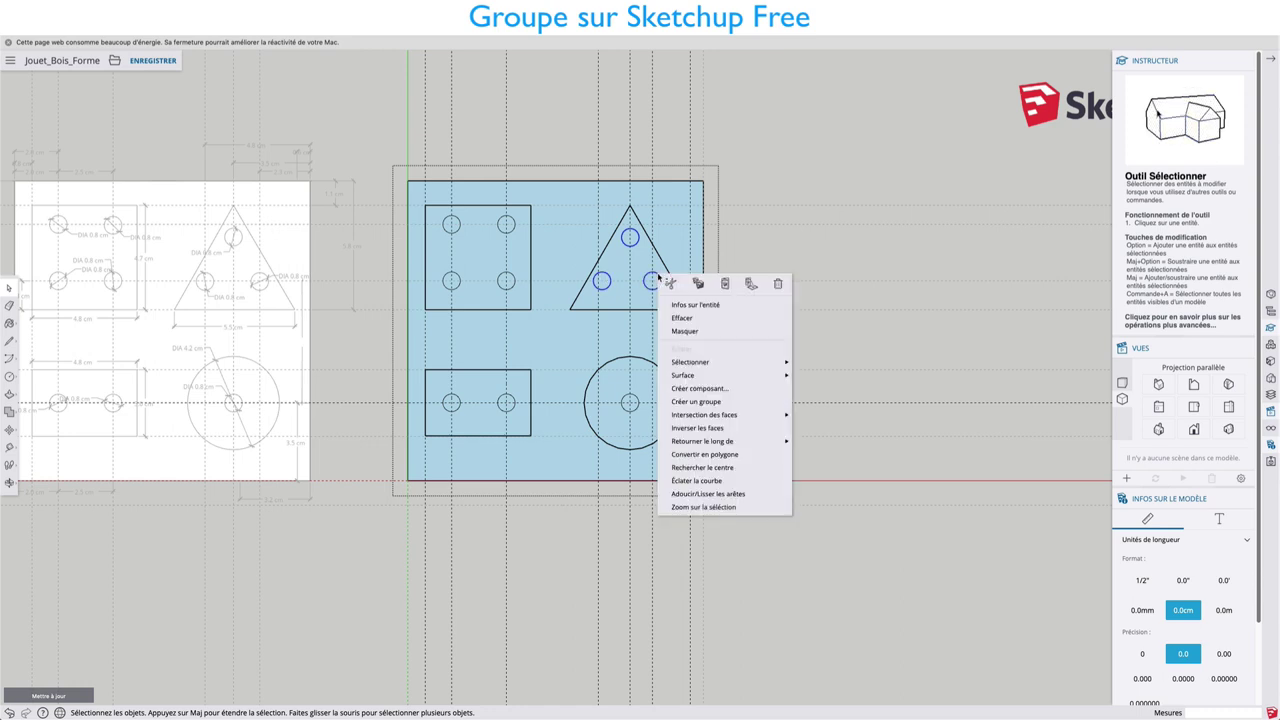
left_click(667, 279)
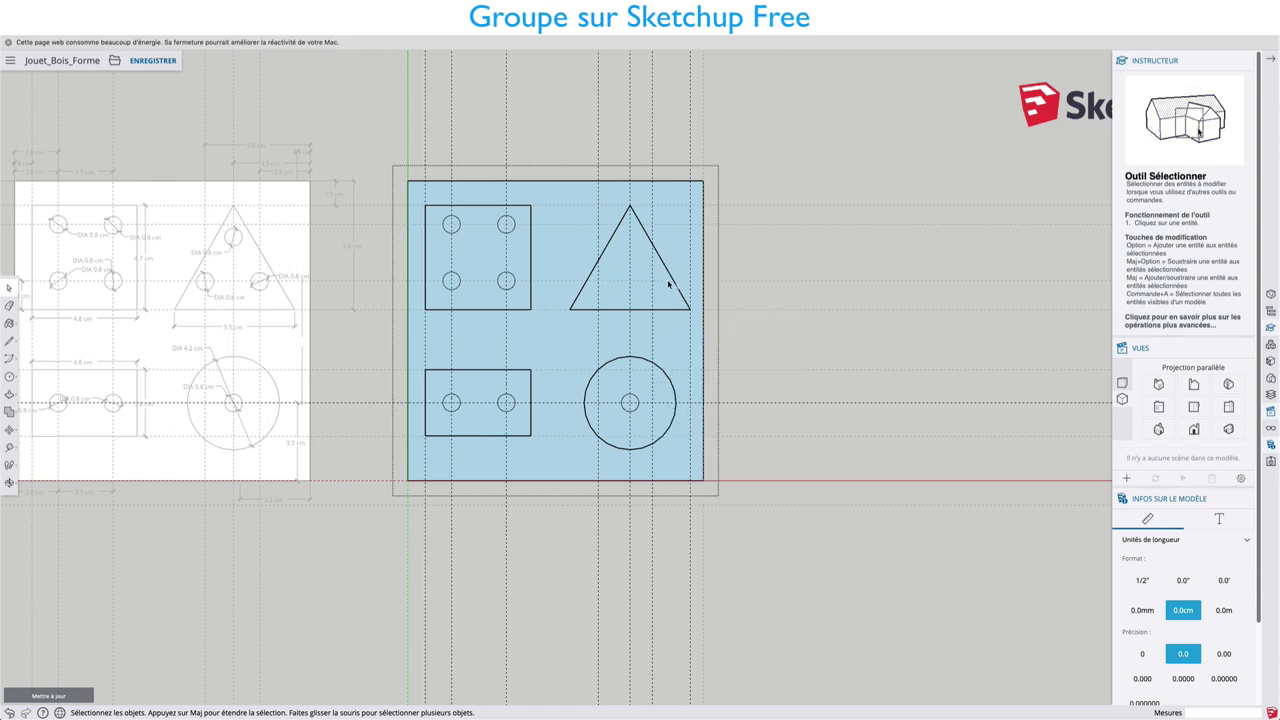
Step: Paste the three holes in place inside the triangle group and return to the model
left_click(668, 277)
double_click(669, 277)
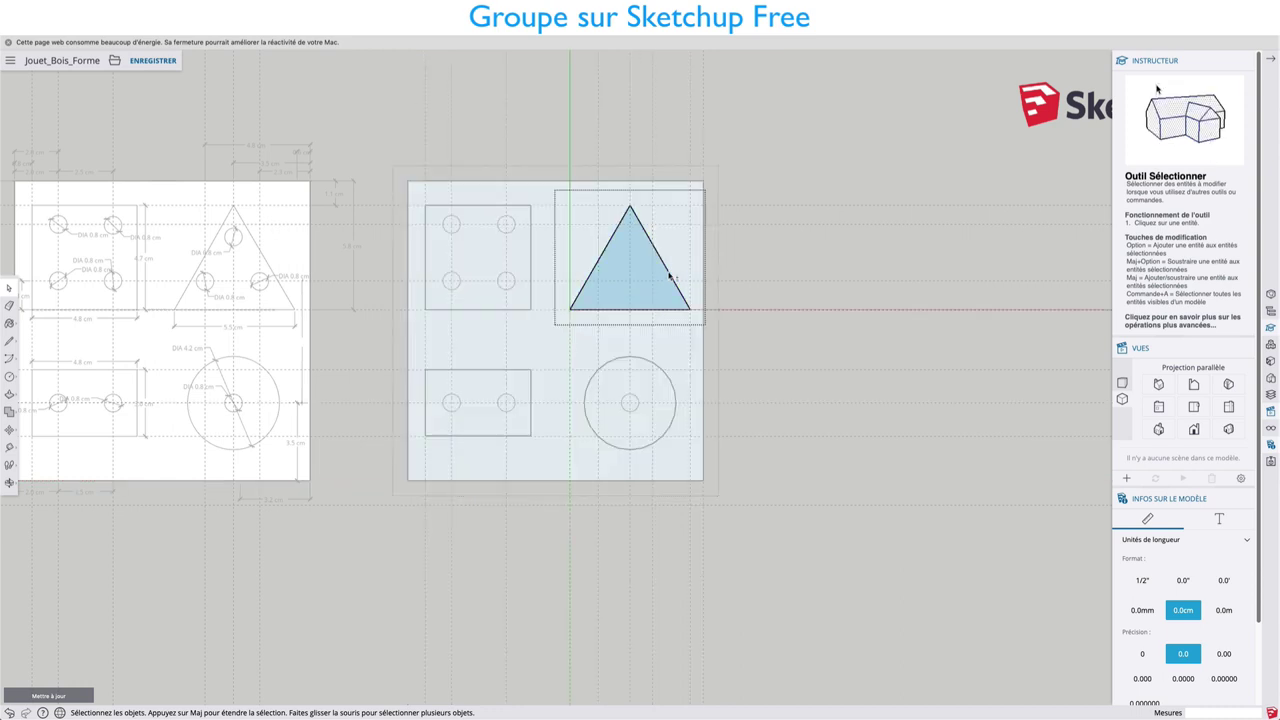
right_click(669, 277)
left_click(757, 286)
key("ctrl+z")
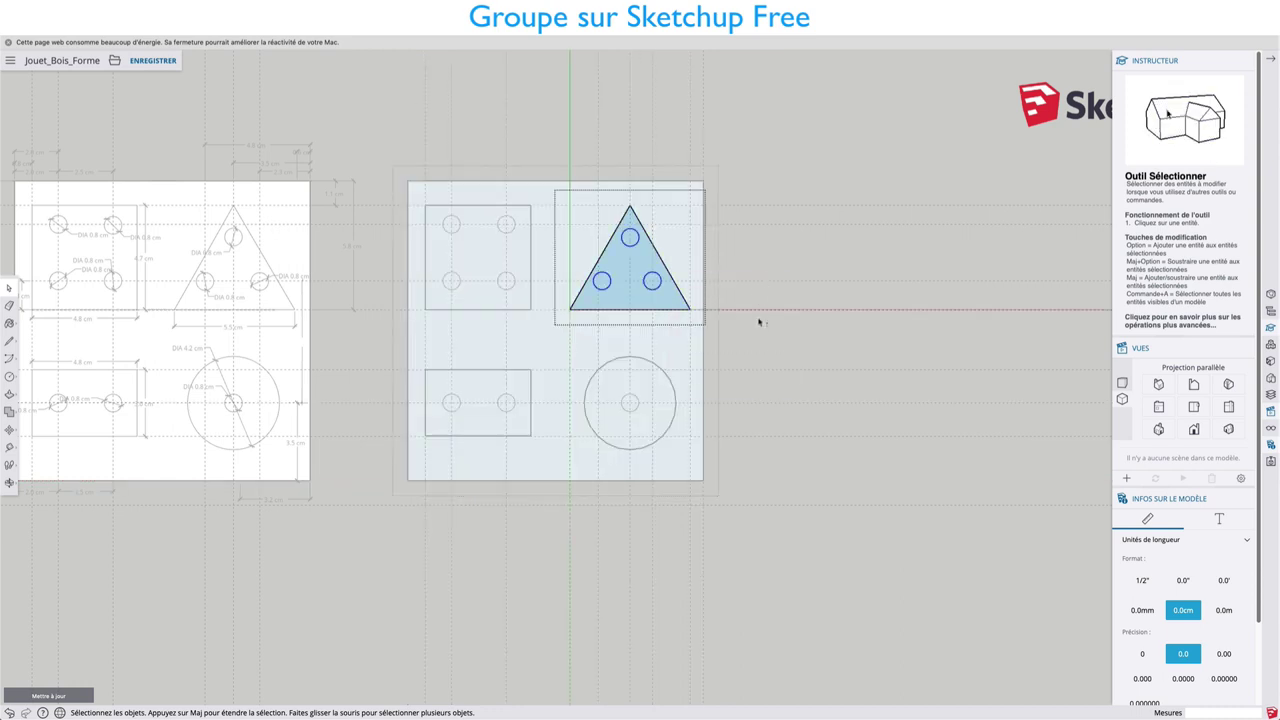
key("Escape")
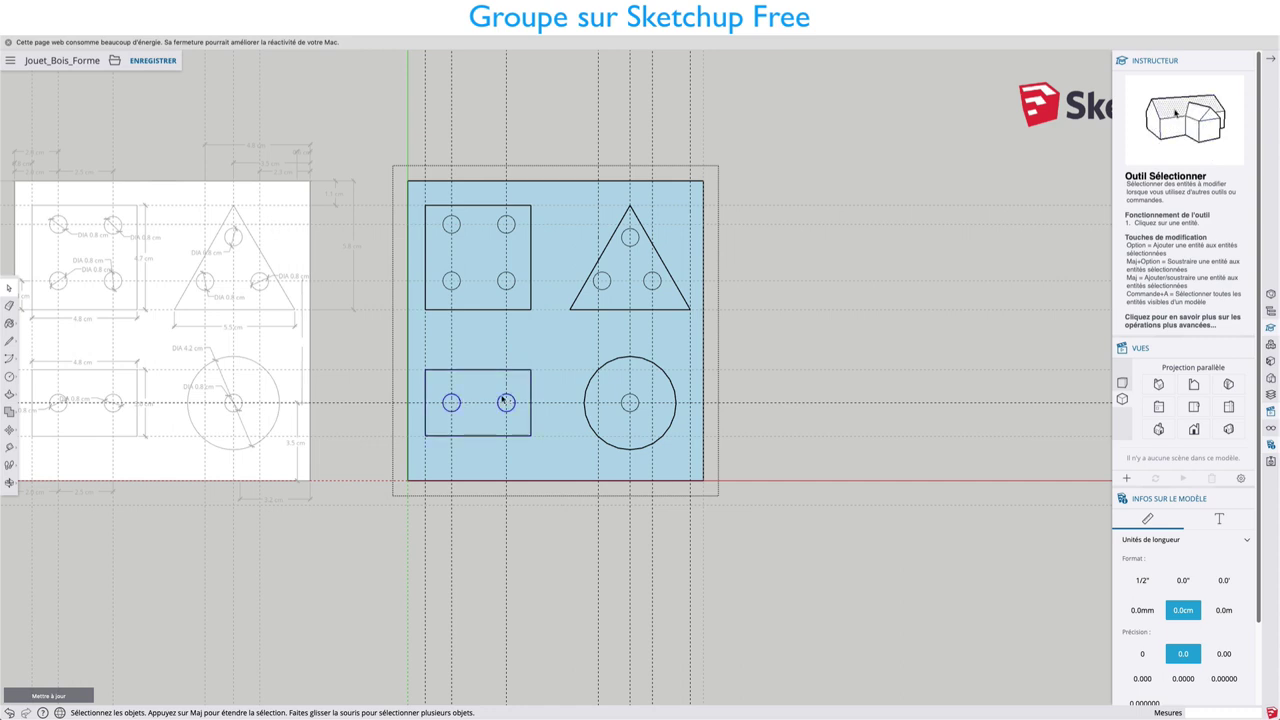
Step: Cut the lower-left rectangle's two holes and paste them in place inside its group
right_click(505, 401)
left_click(515, 406)
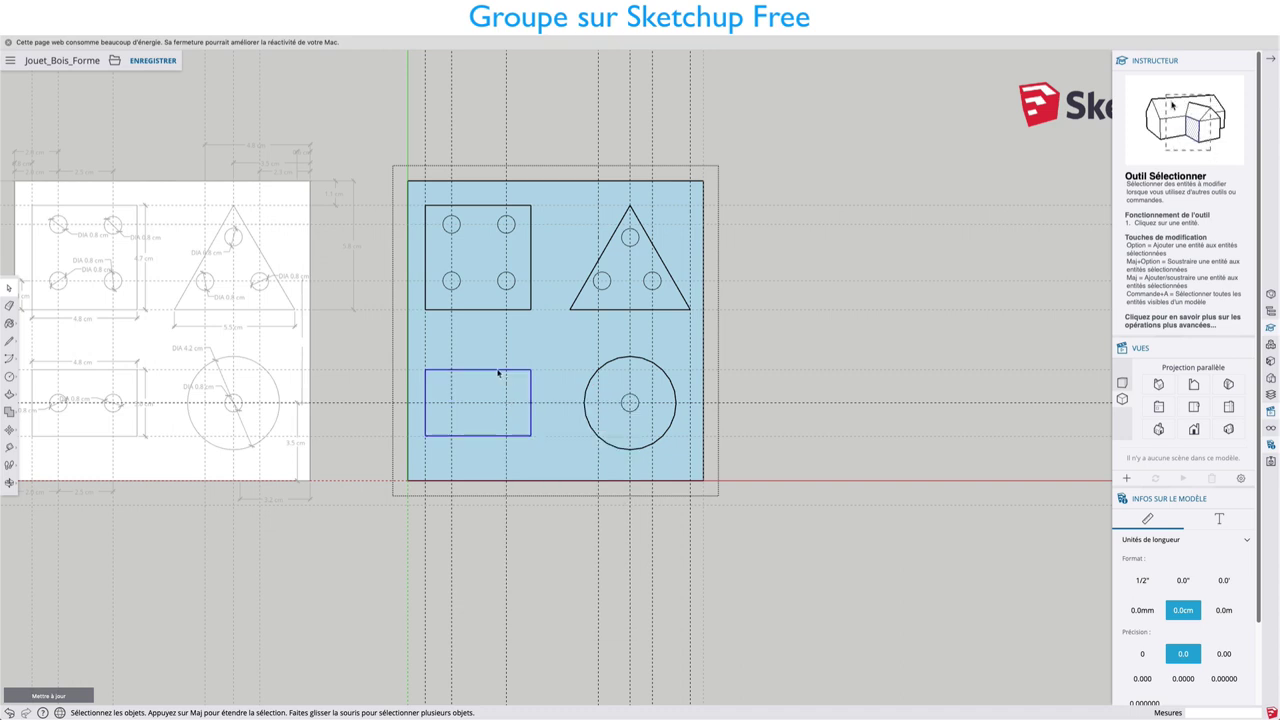
double_click(498, 372)
right_click(493, 381)
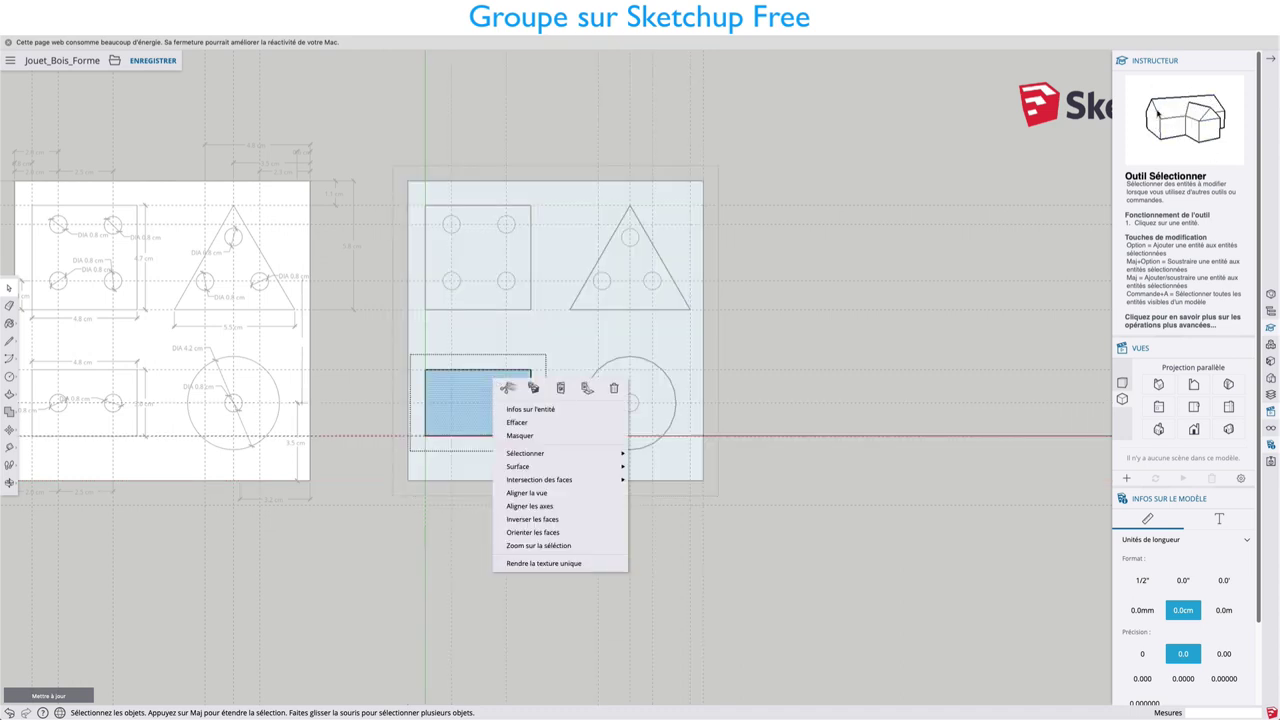
left_click(591, 393)
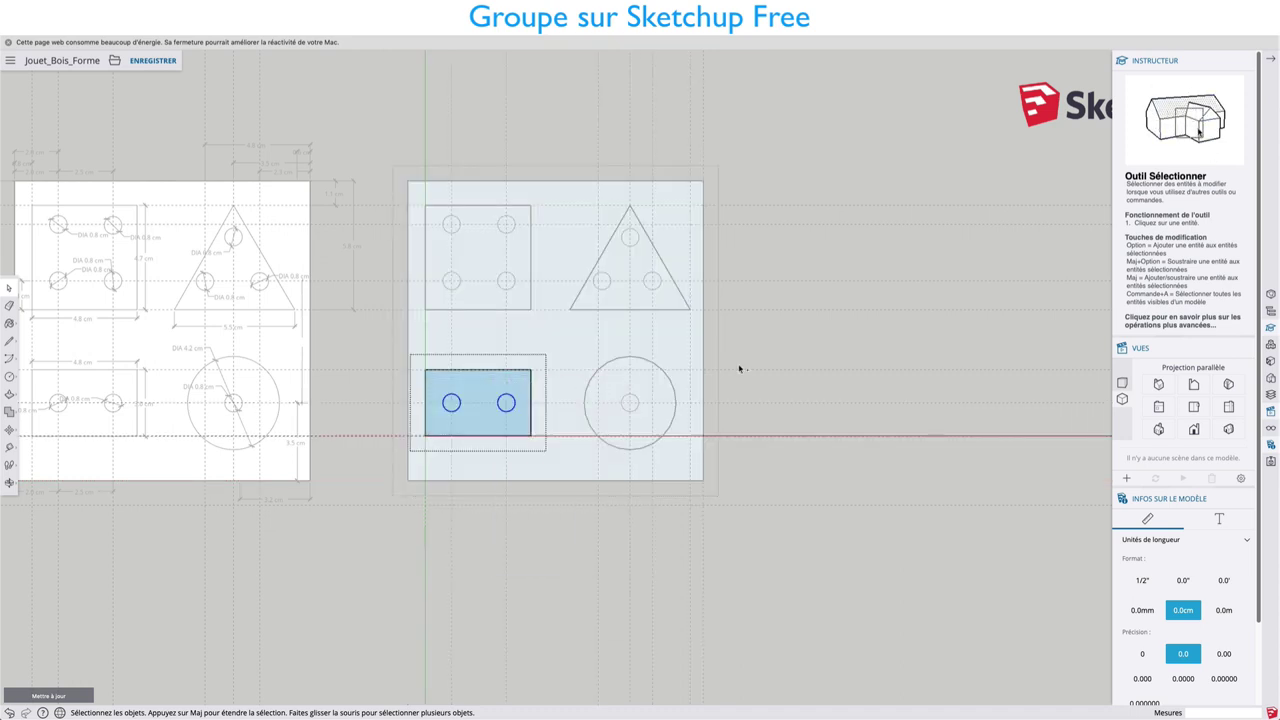
left_click(668, 371)
left_click(624, 360)
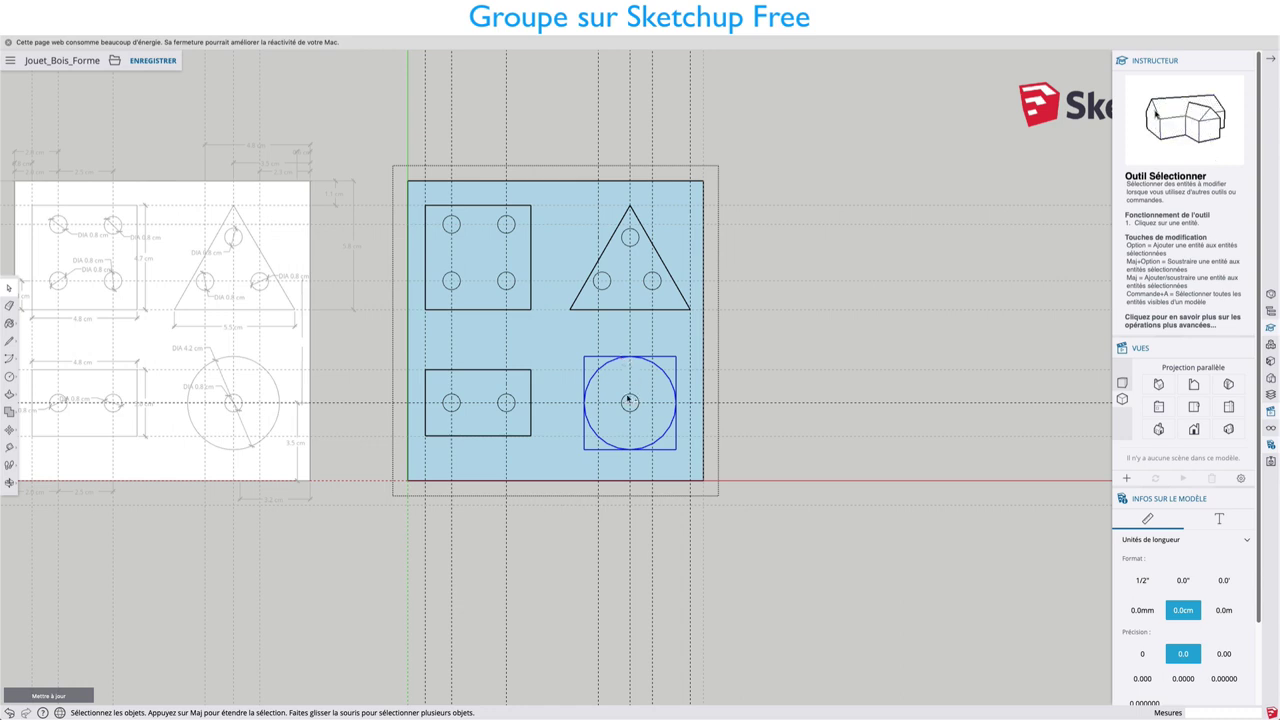
Step: Delete the small centre circle of the round piece
left_click(628, 401)
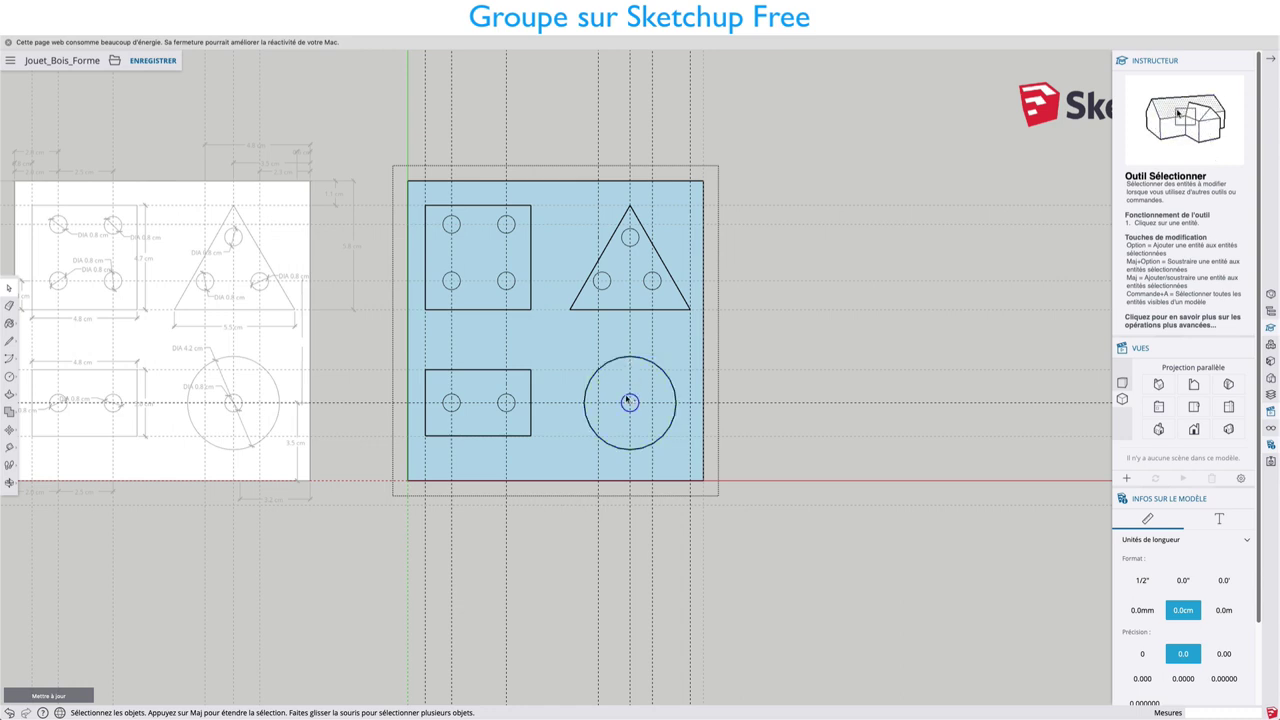
right_click(628, 401)
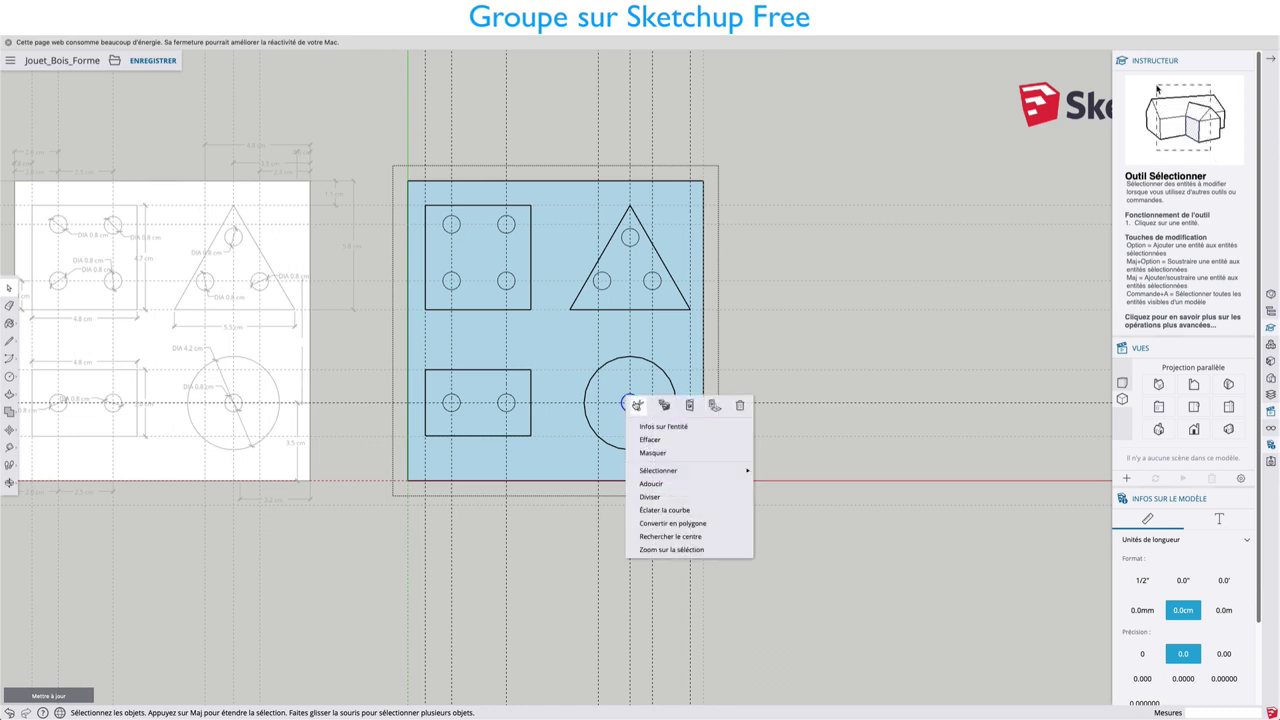
left_click(637, 402)
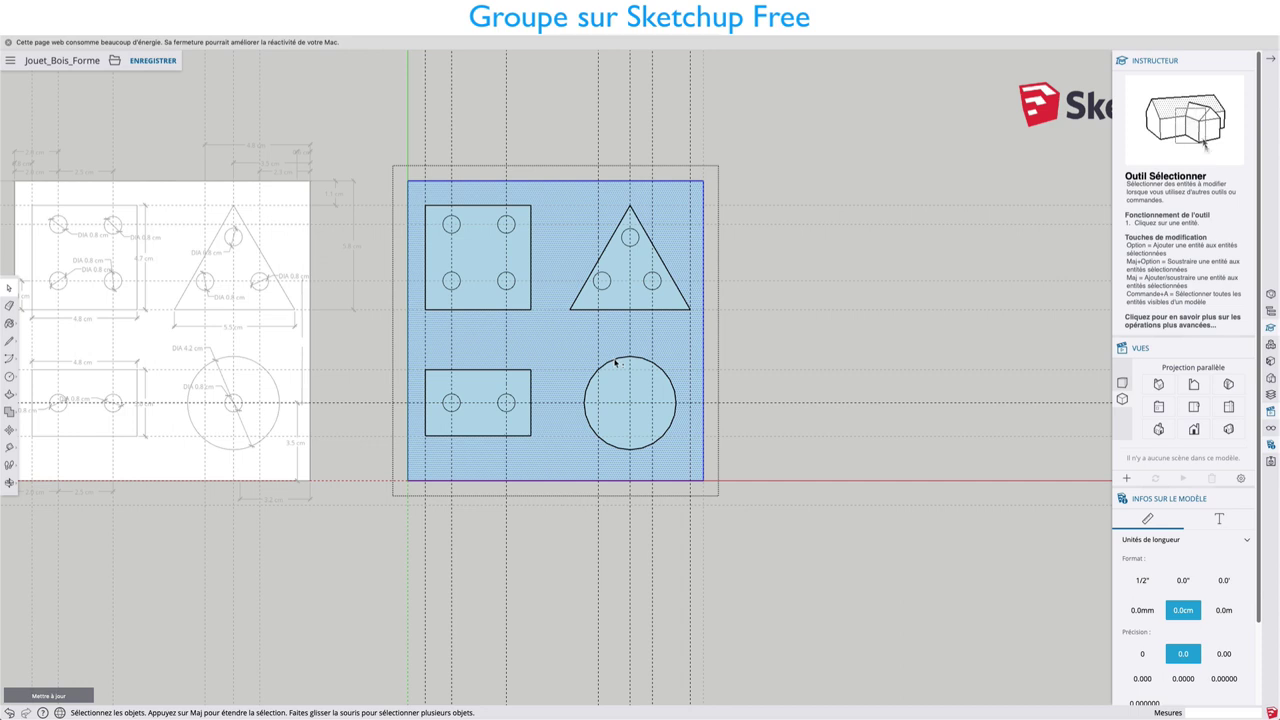
Step: Enter the round piece and make its circle face a separate group
left_click(615, 362)
double_click(617, 363)
right_click(616, 362)
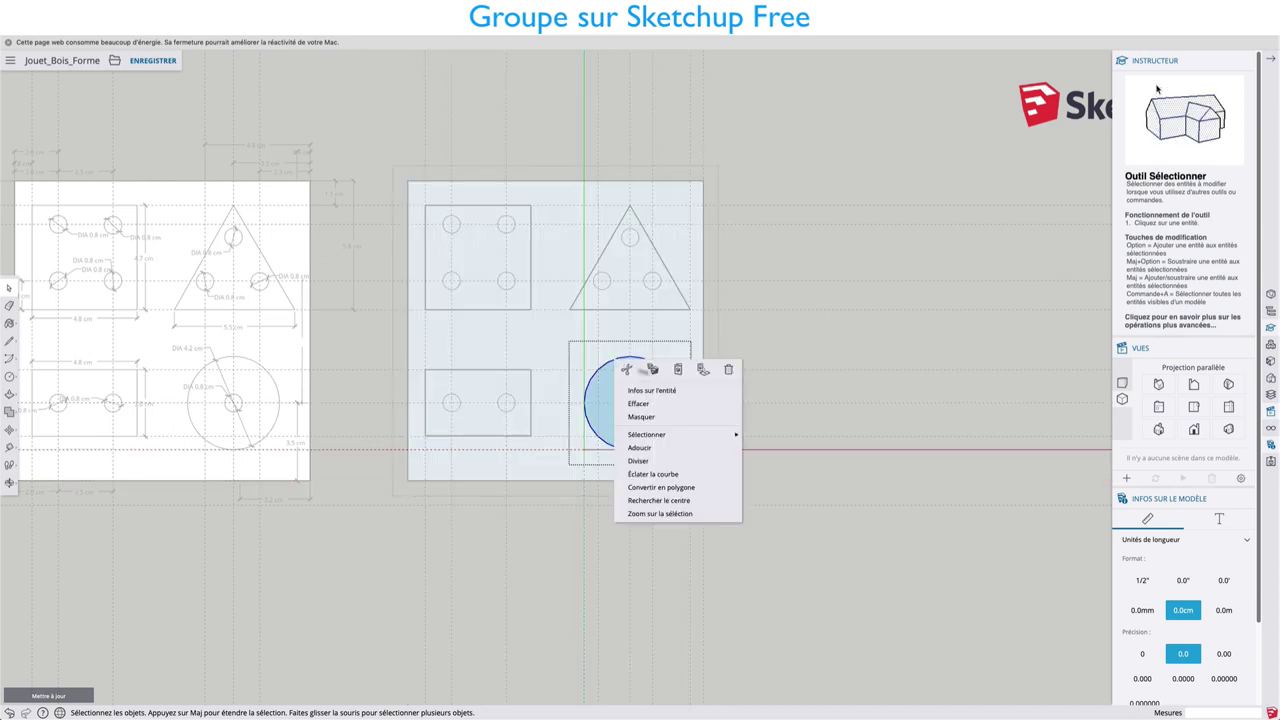
left_click(703, 370)
Step: Select the four-hole square, triangle, circle and two-hole rectangle pieces together
key("Escape")
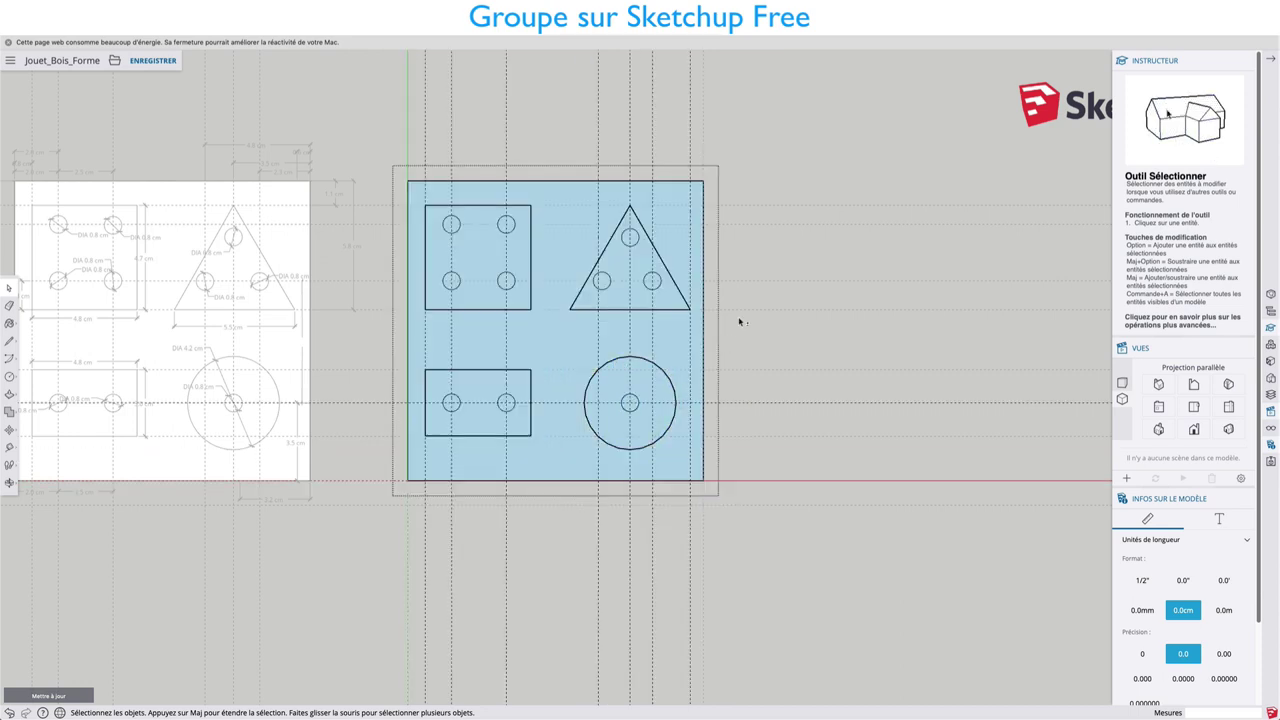
left_click(527, 207)
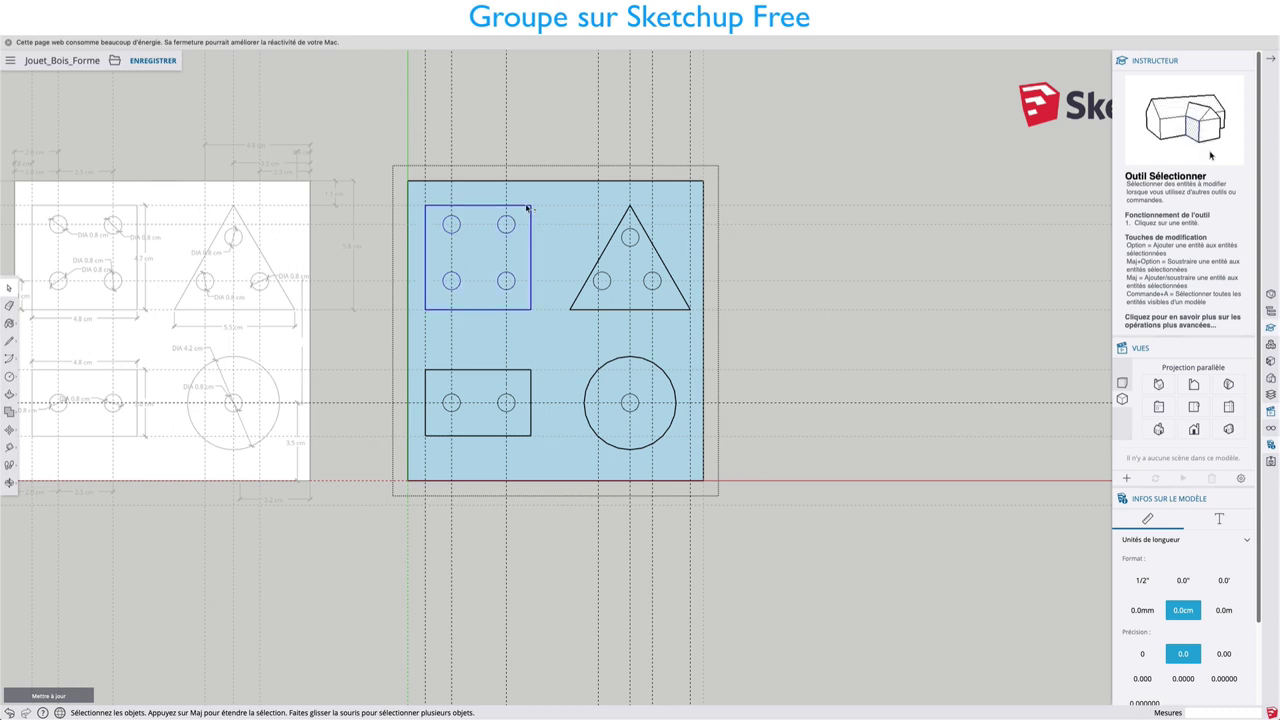
left_click(622, 226, "shift")
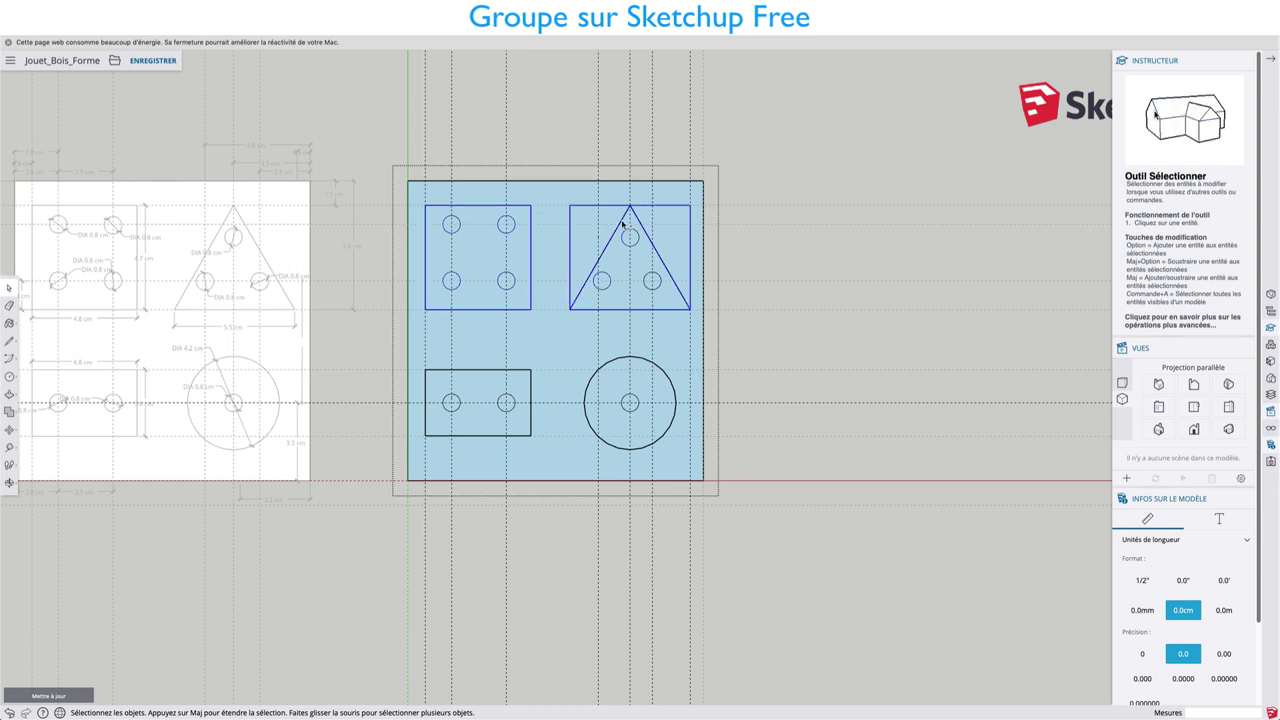
left_click(588, 381, "shift")
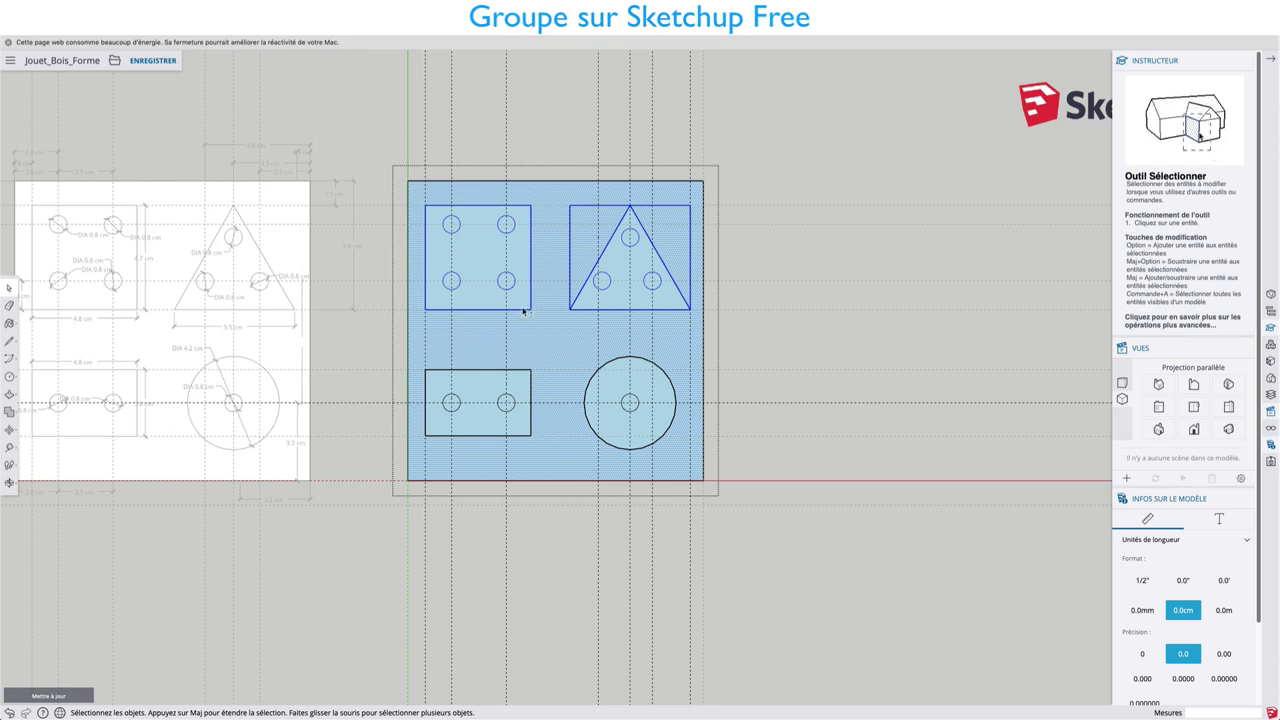
left_click(520, 271)
left_click(614, 257, "shift")
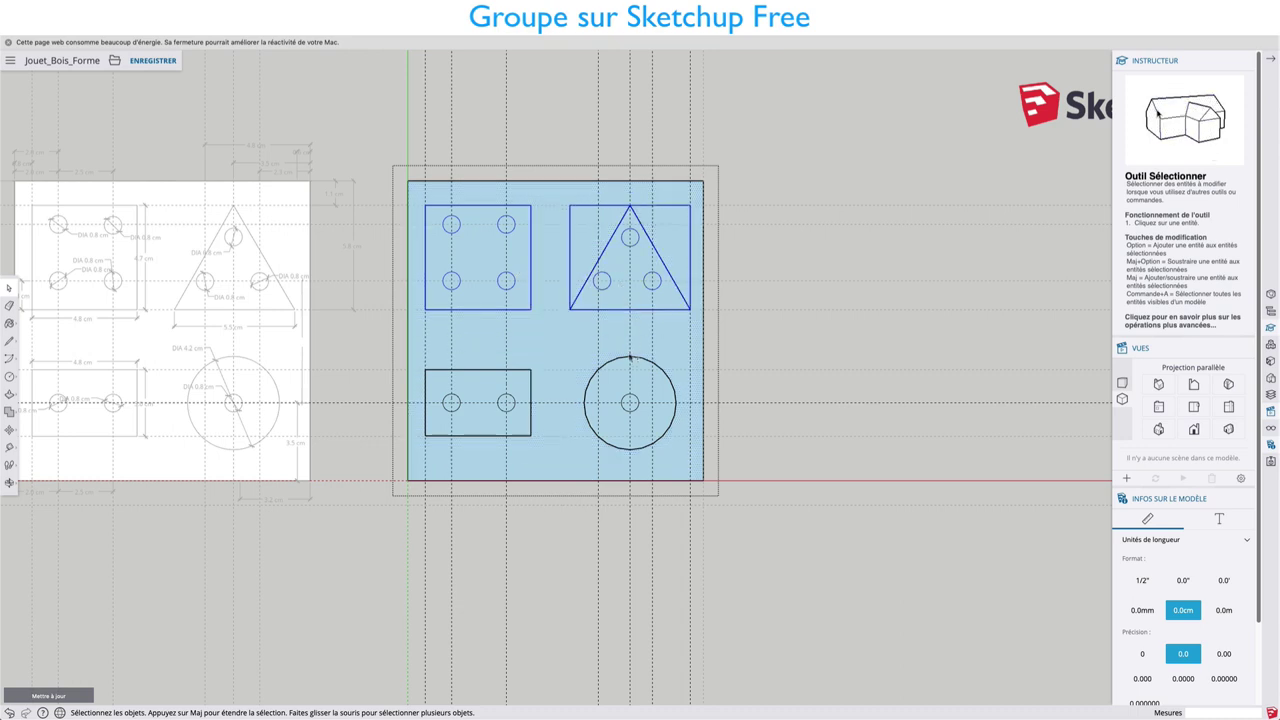
left_click(619, 381, "shift")
left_click(487, 382, "shift")
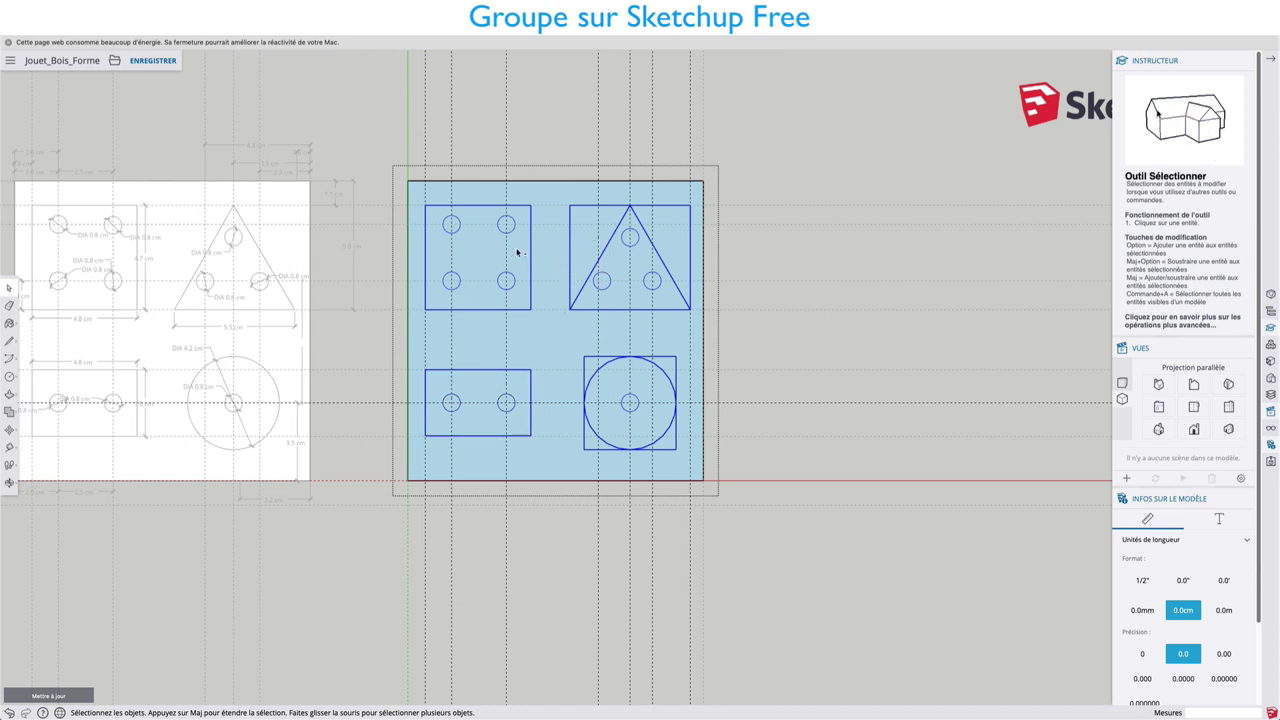
key("m")
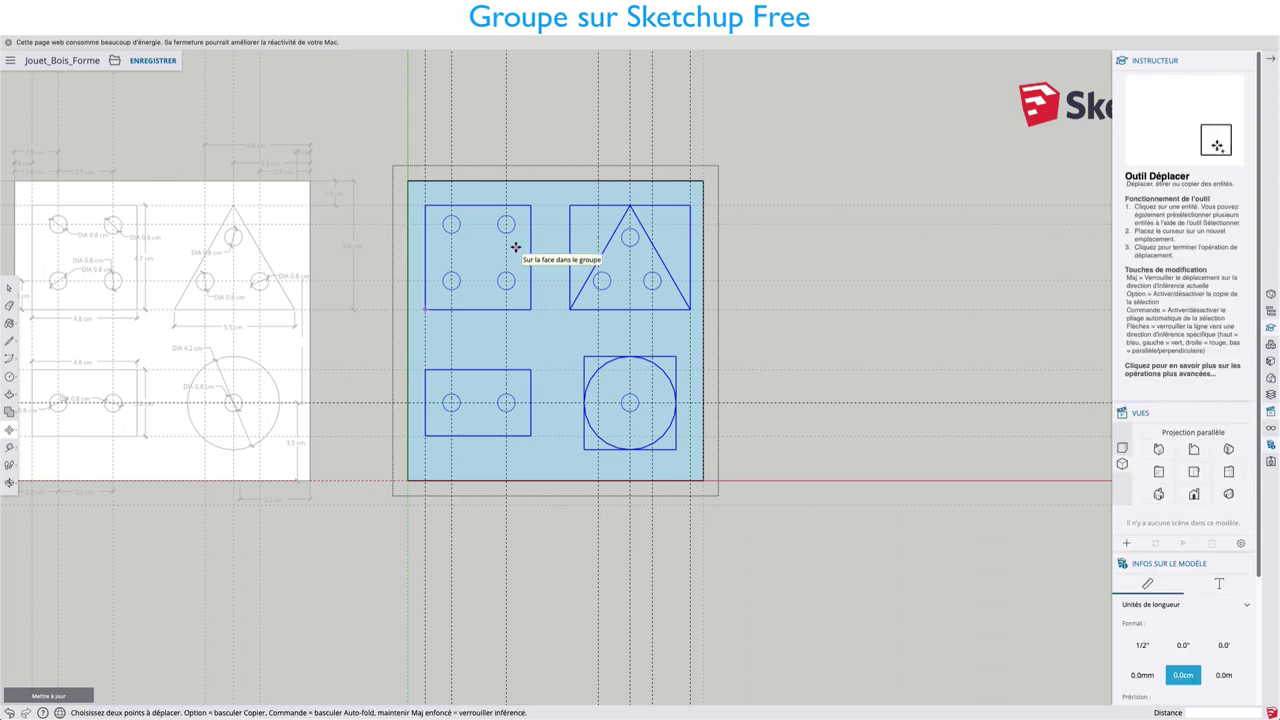
Step: Copy the square, triangle, rectangle and round pieces to the right of the board
key("alt")
left_click(515, 247)
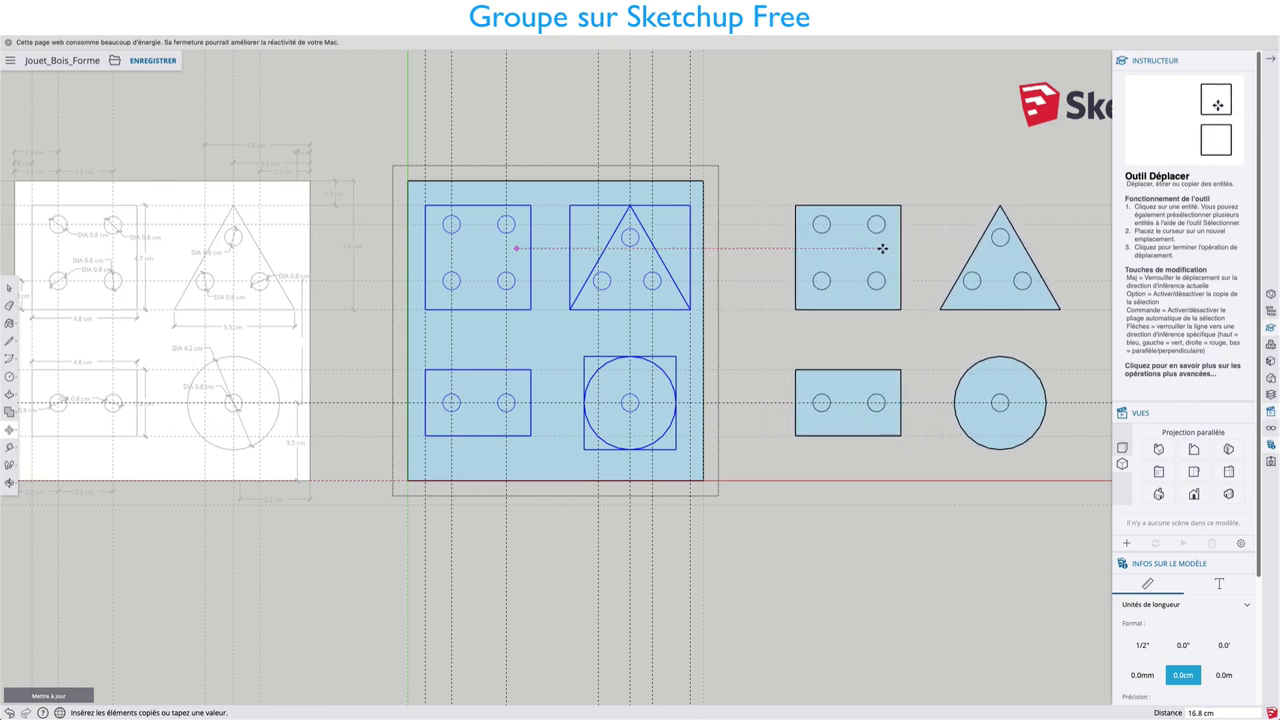
left_click(885, 250)
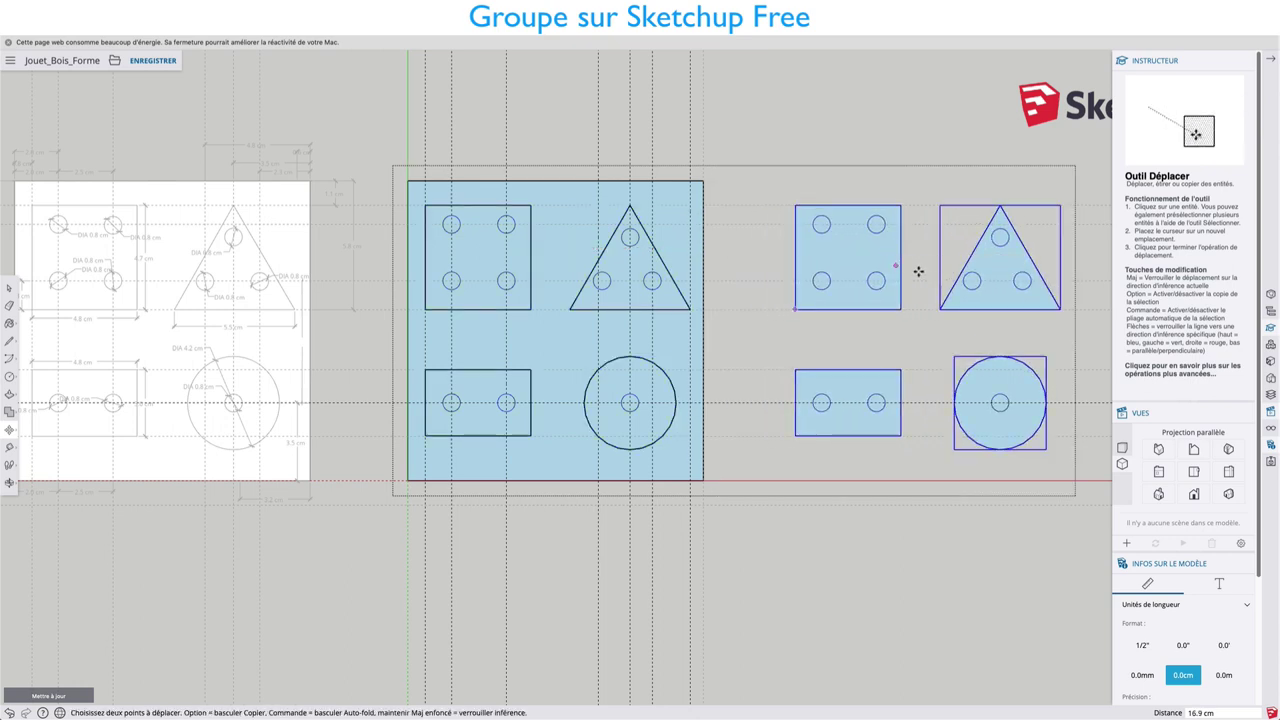
middle_click_drag(918, 271, 766, 272, "shift")
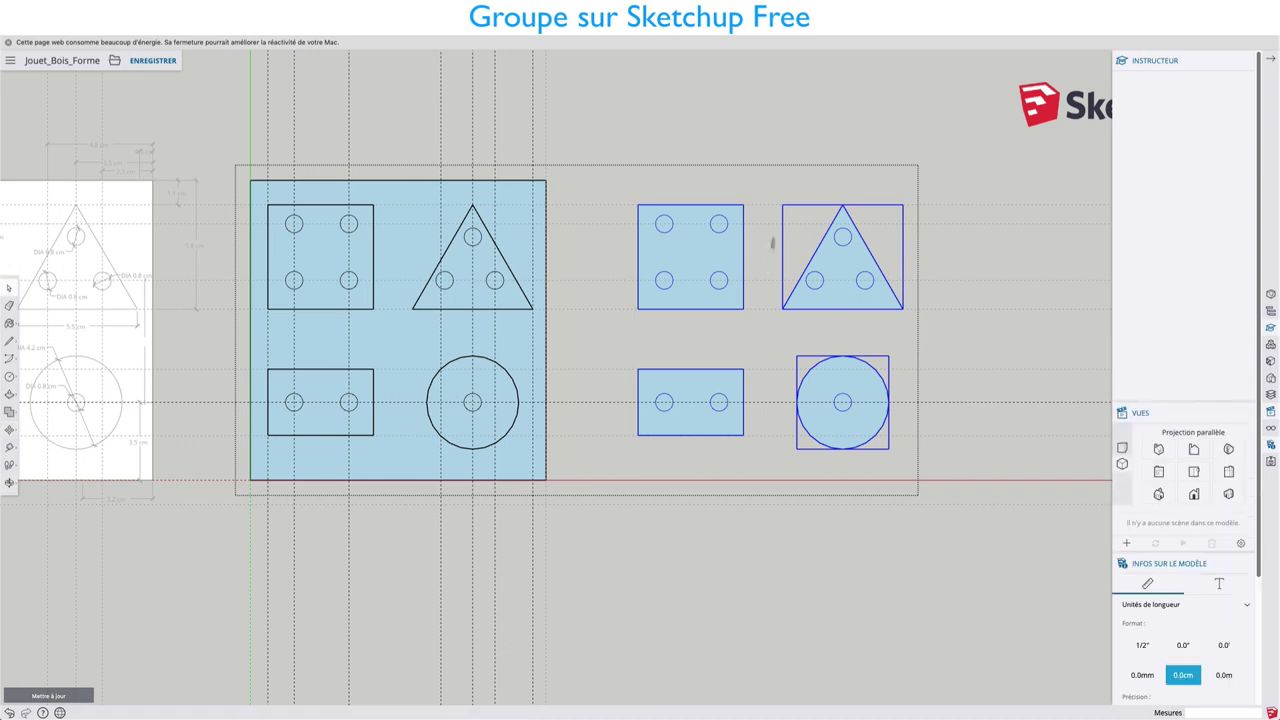
key("space")
left_click(688, 153)
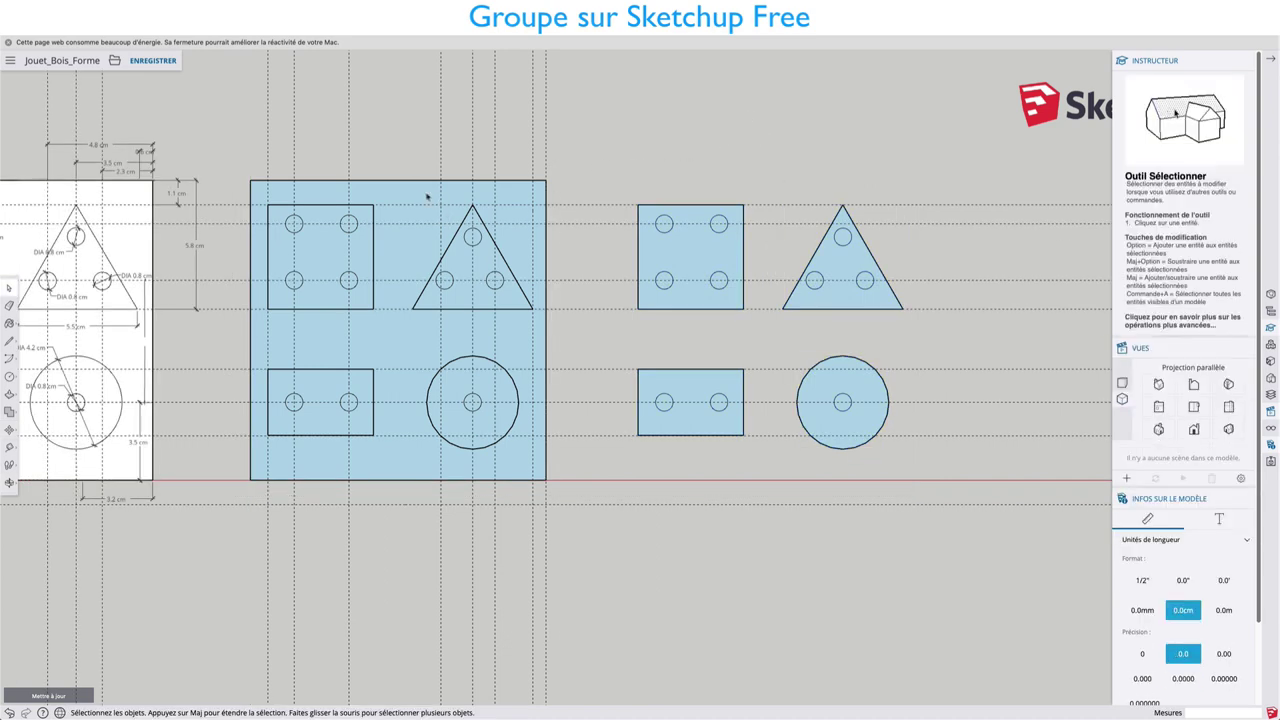
key("super+a")
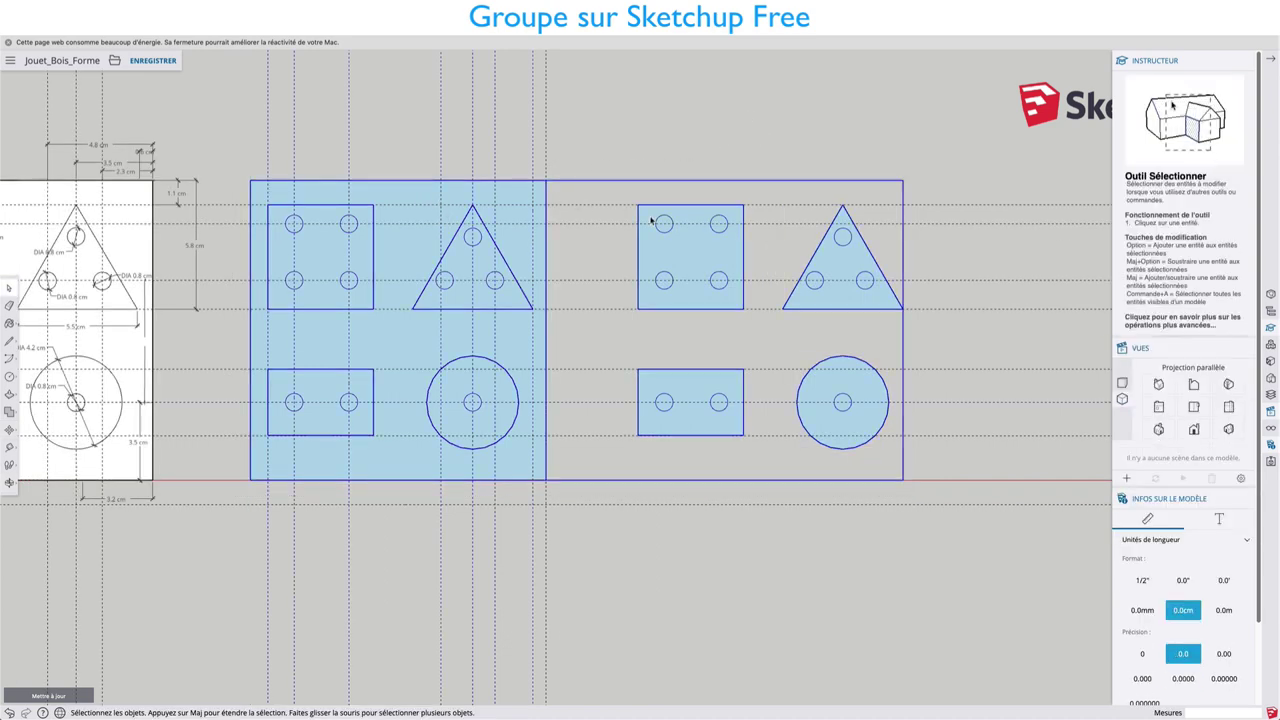
key("g")
left_click_drag(617, 169, 910, 476)
right_click(865, 302)
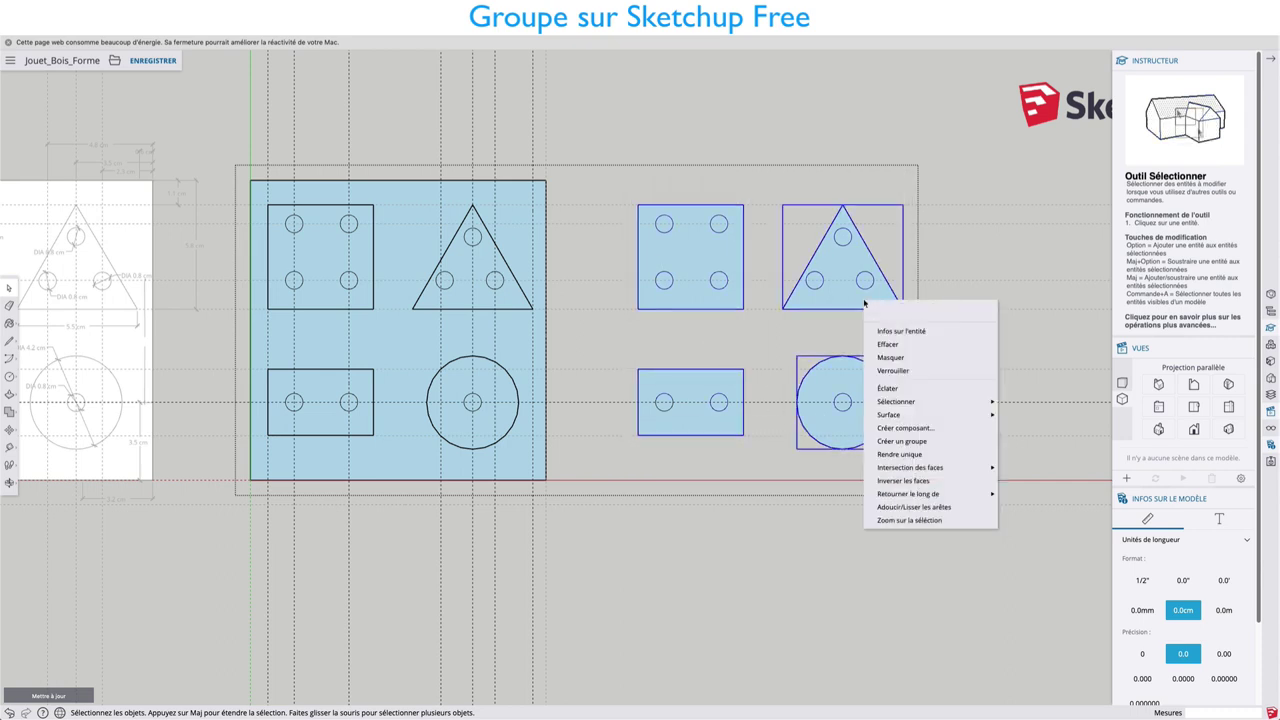
key("Delete")
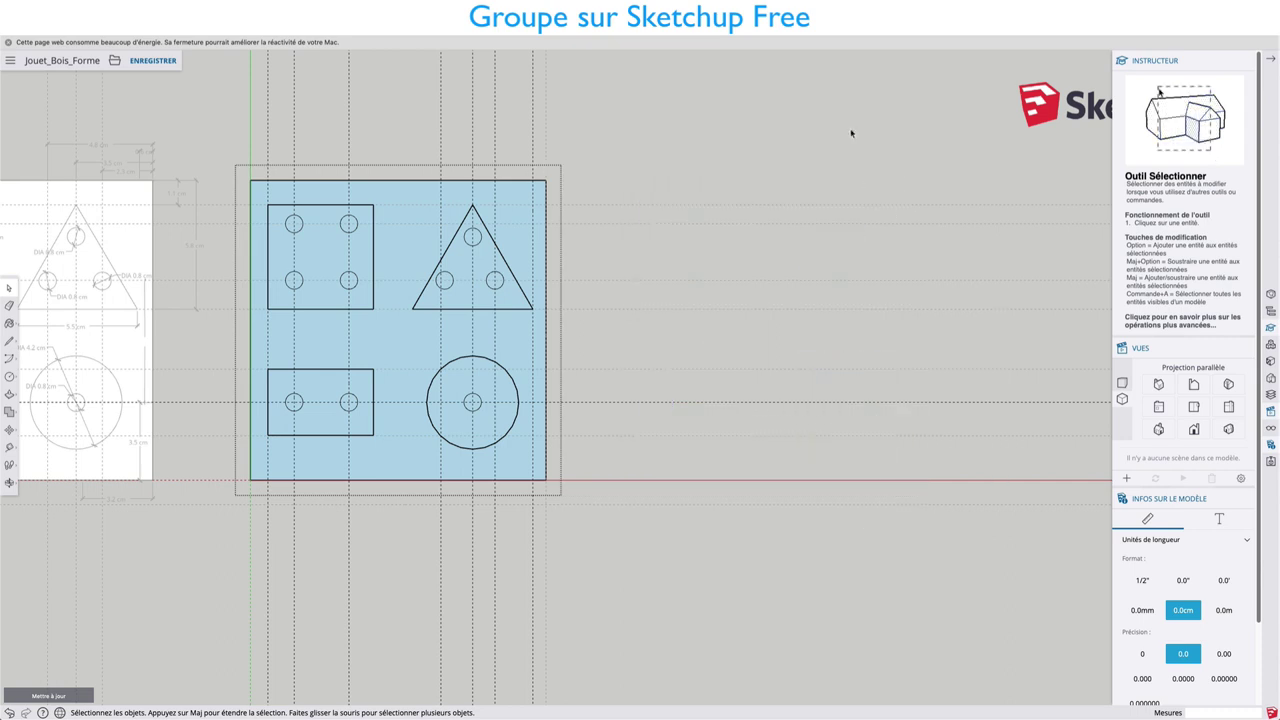
left_click(803, 110)
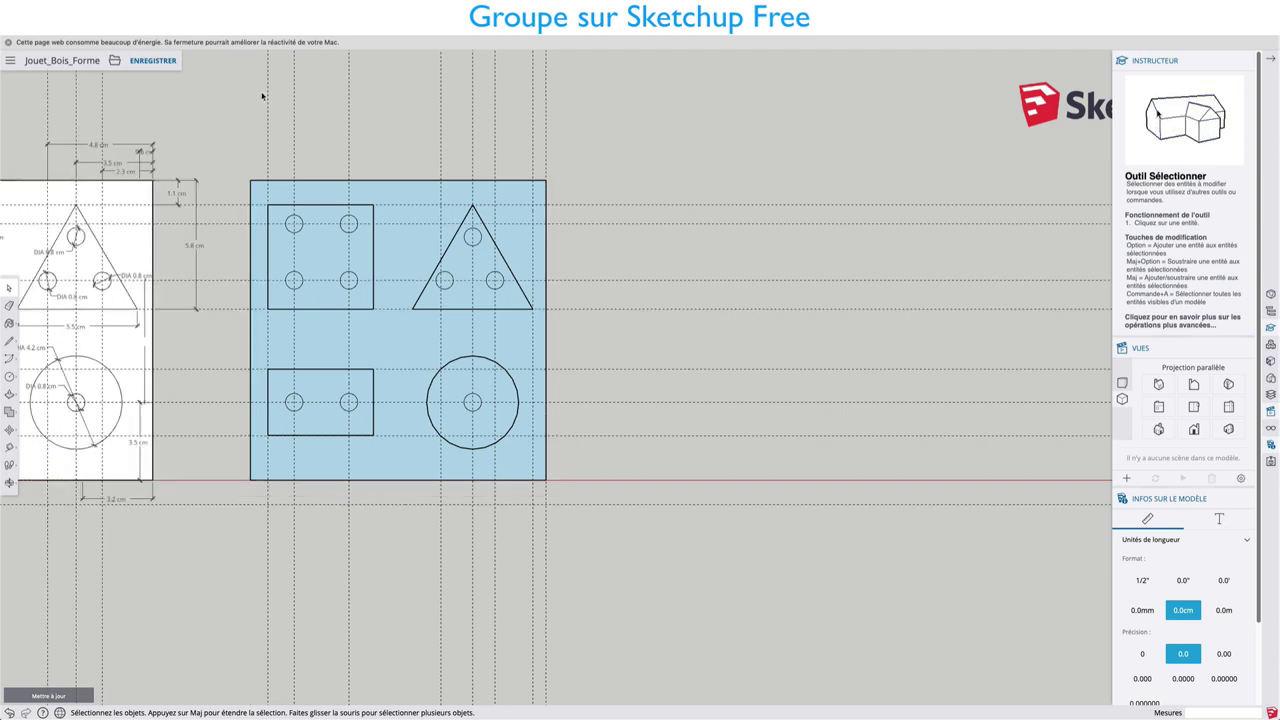
right_click(651, 231)
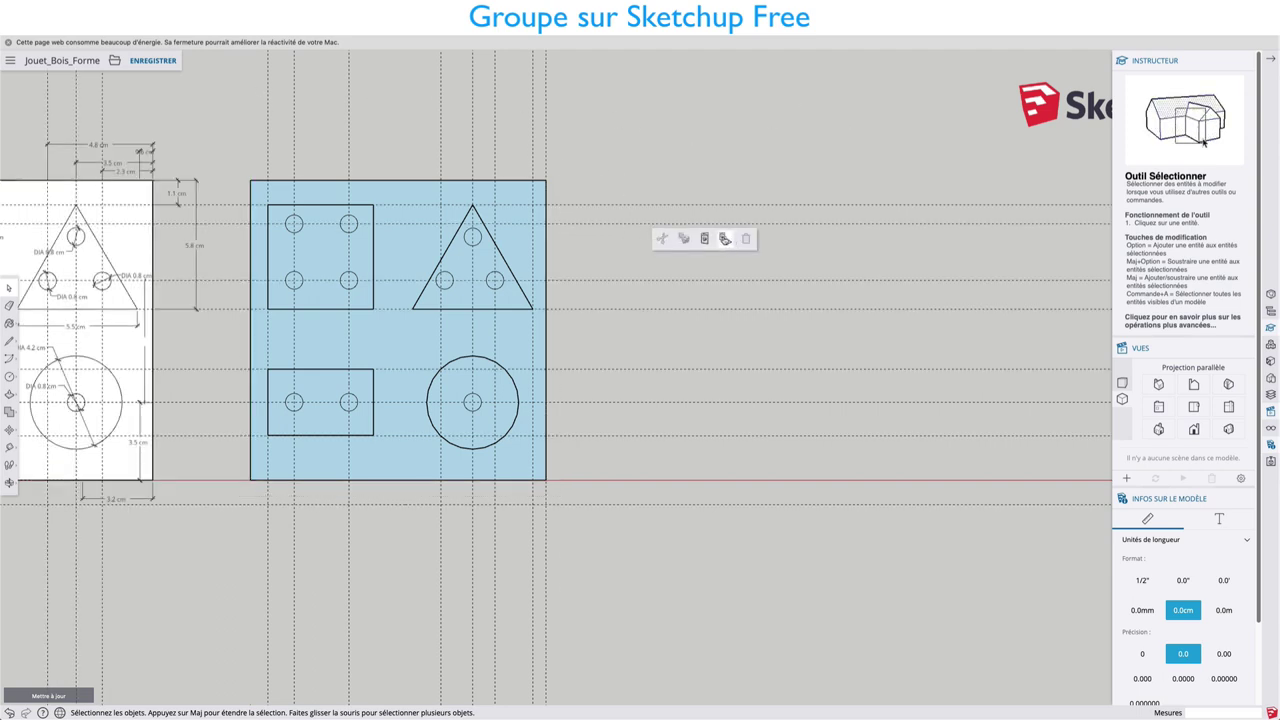
left_click(725, 238)
left_click(766, 166)
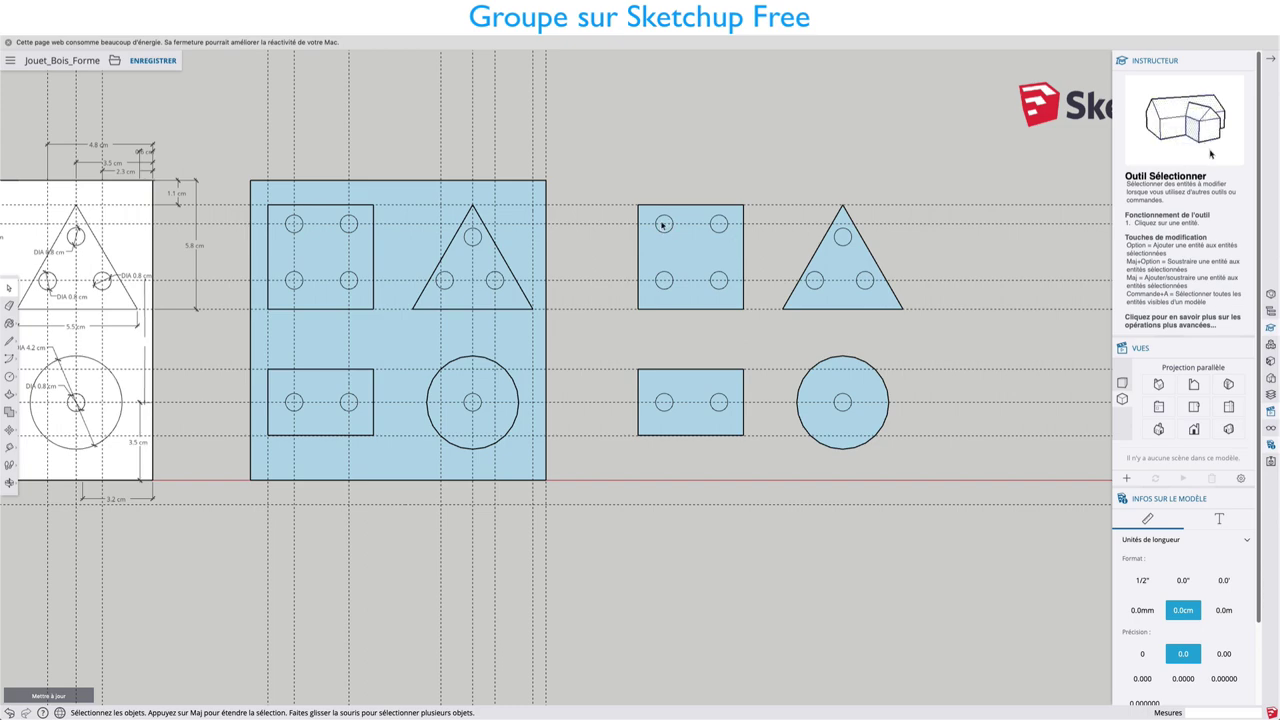
scroll(663, 224, "up", 2)
scroll(665, 226, "up", 1)
scroll(668, 228, "up", 3)
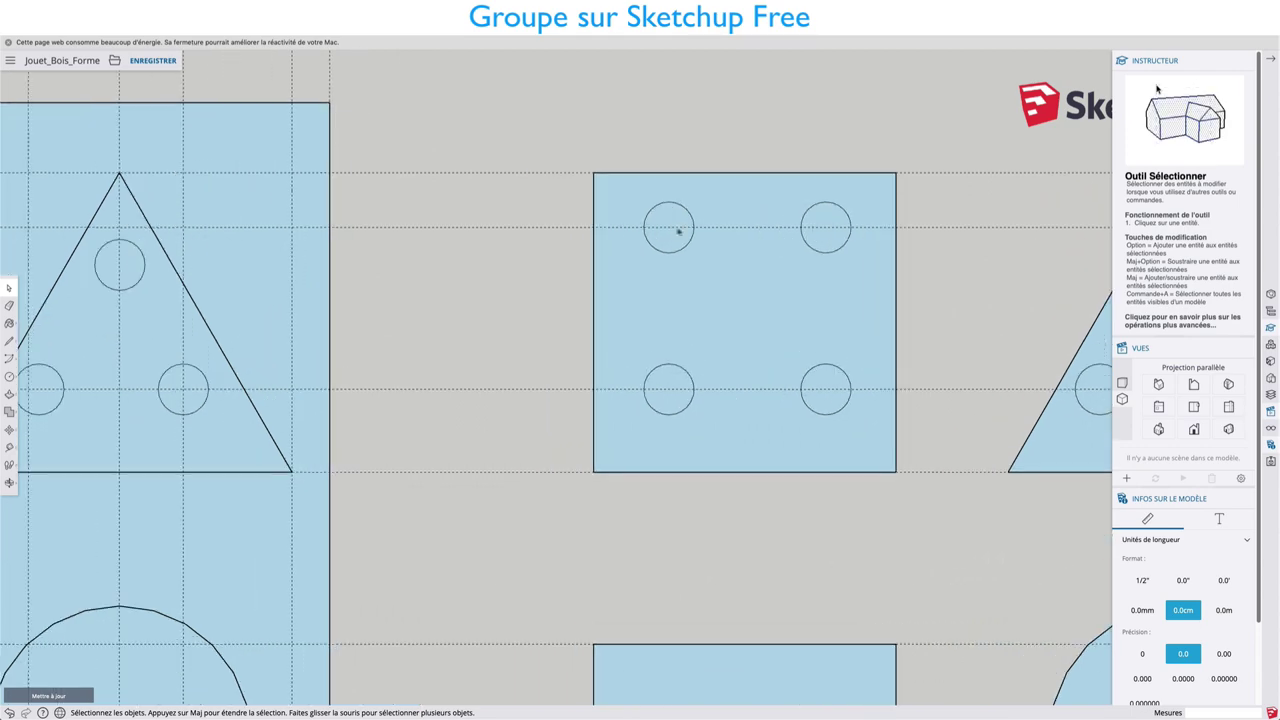
scroll(665, 226, "down", 3)
scroll(665, 226, "down", 2)
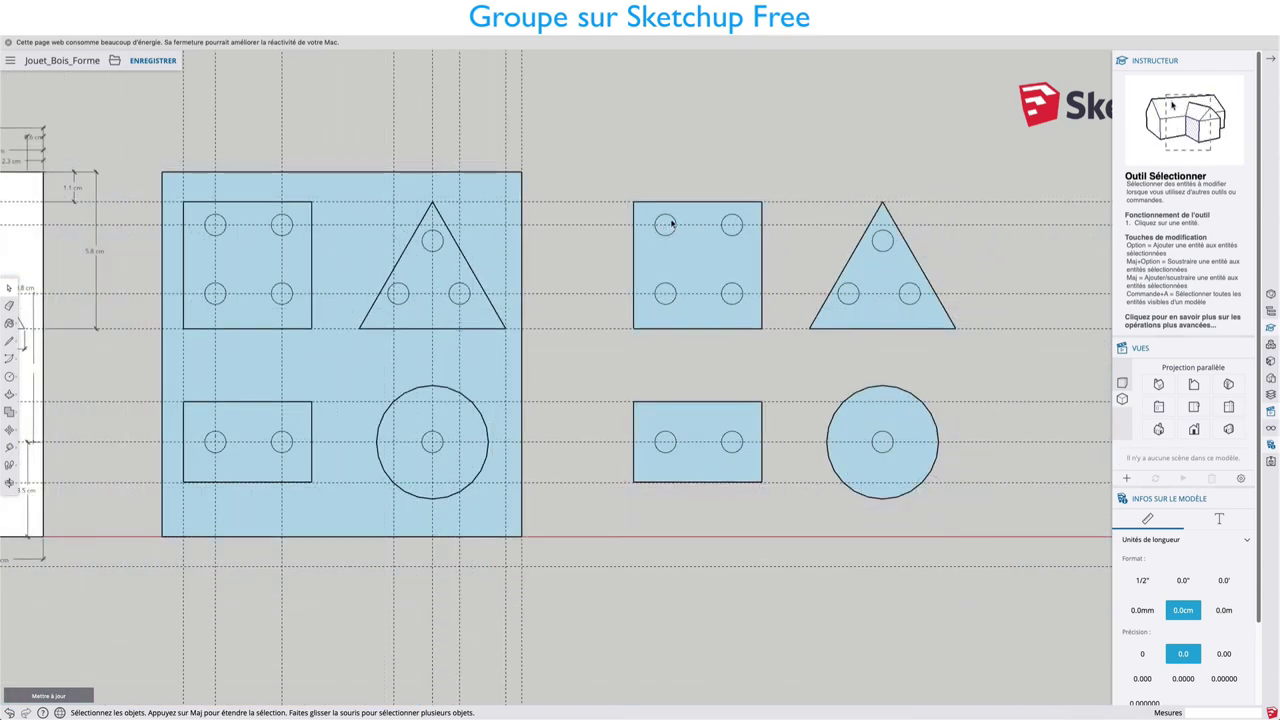
left_click(665, 214)
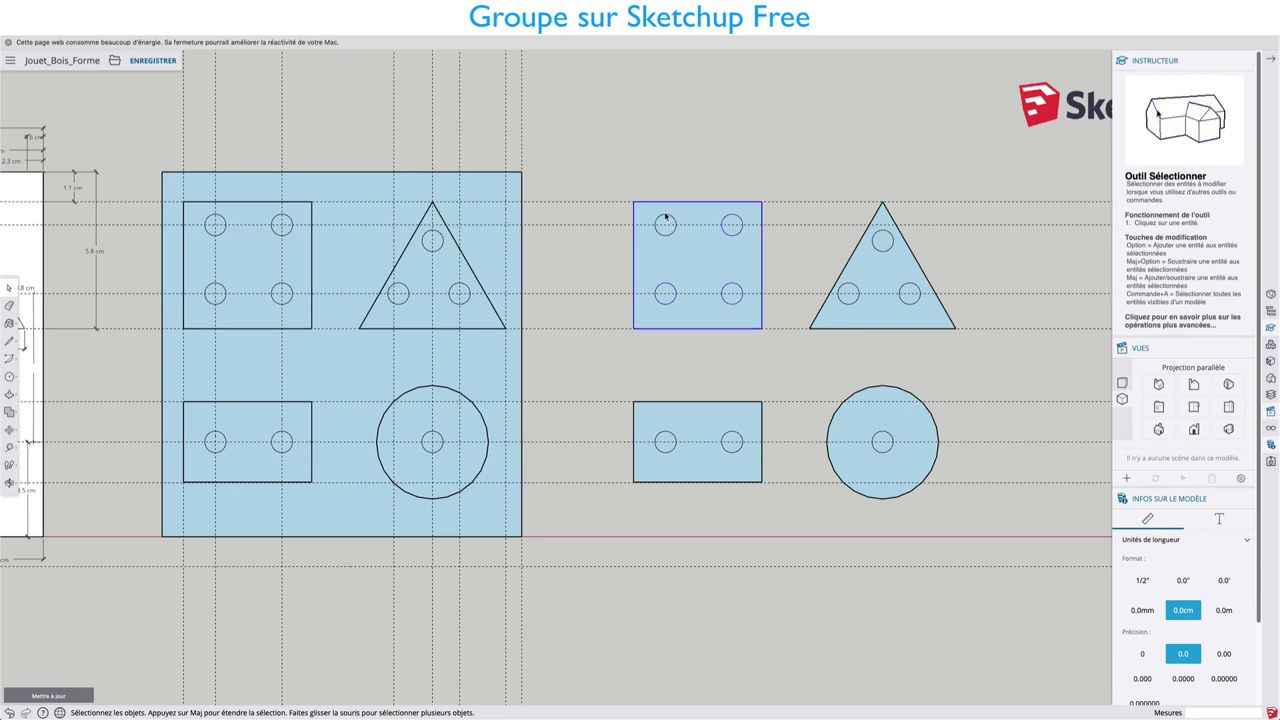
double_click(665, 214)
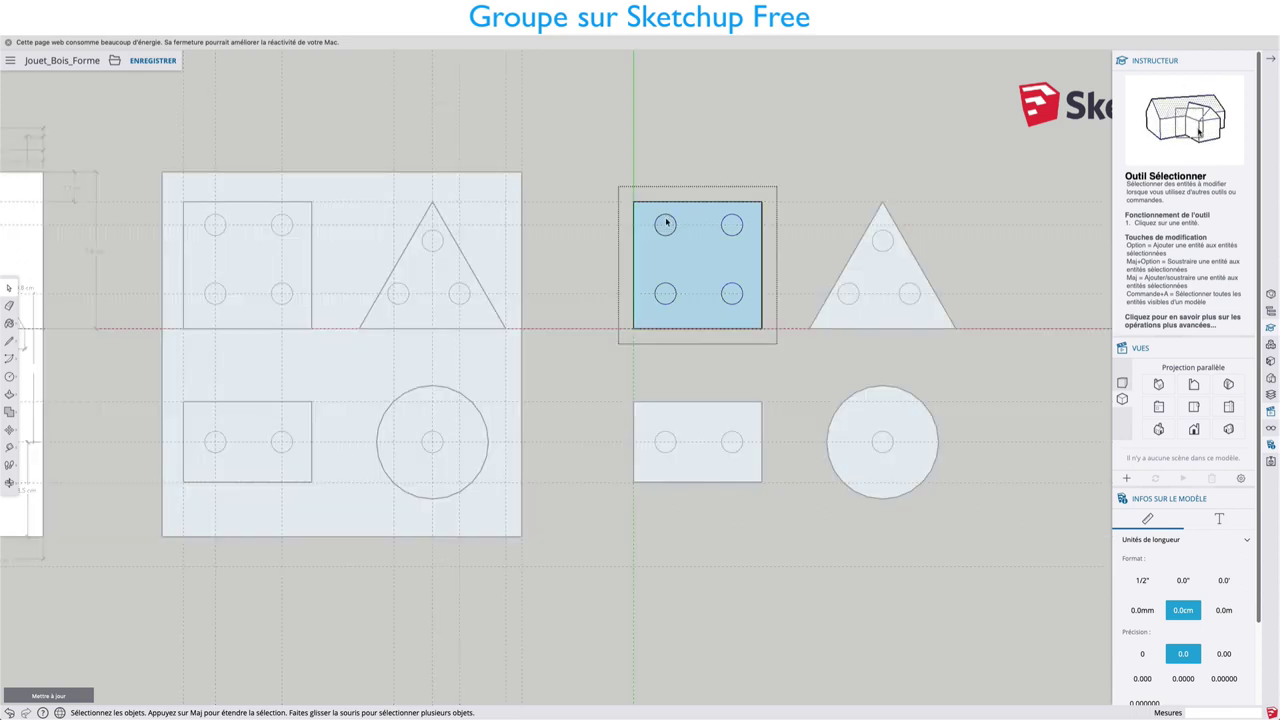
left_click(666, 223)
left_click(731, 224, "shift")
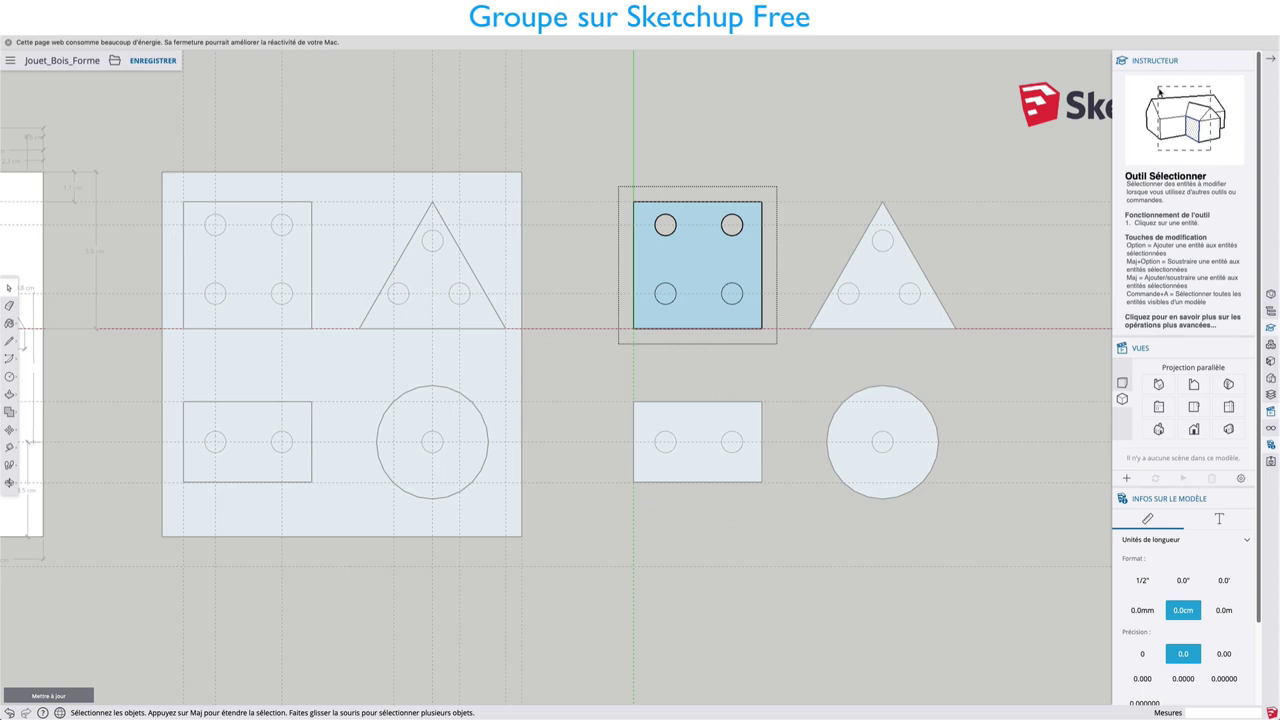
left_click(730, 294, "shift")
left_click(666, 293, "shift")
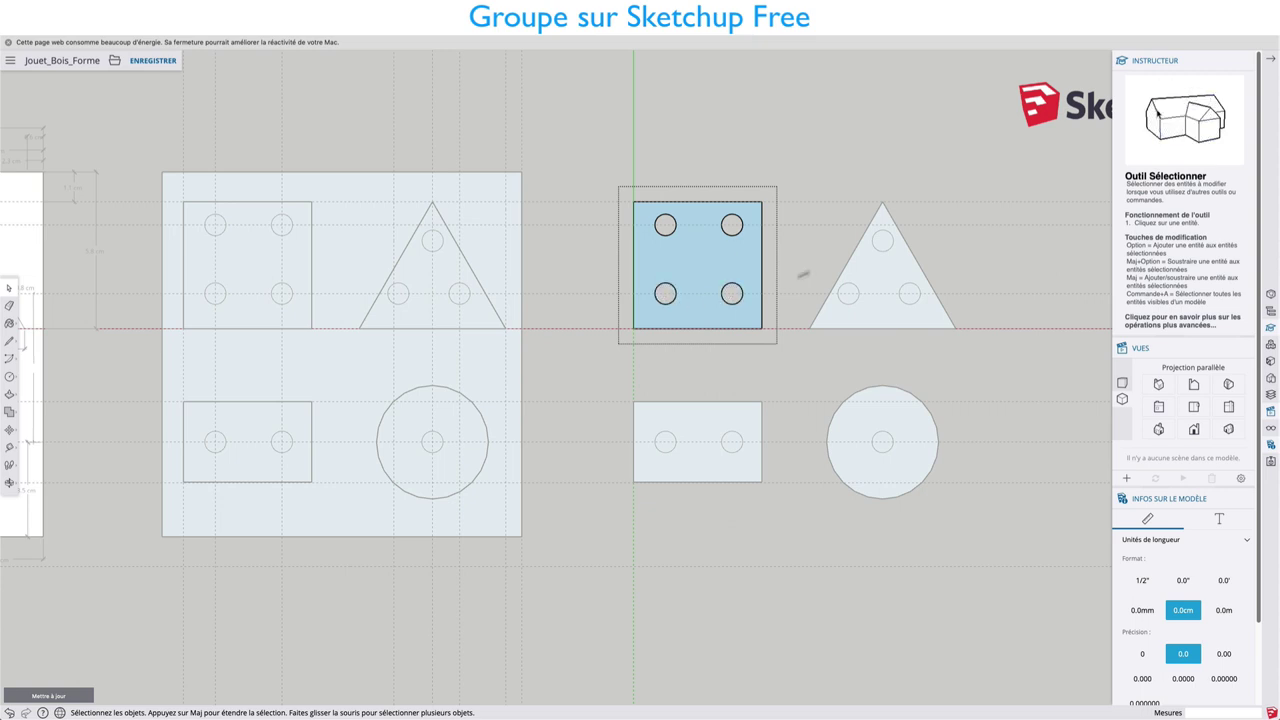
key("super+a")
left_click(870, 259)
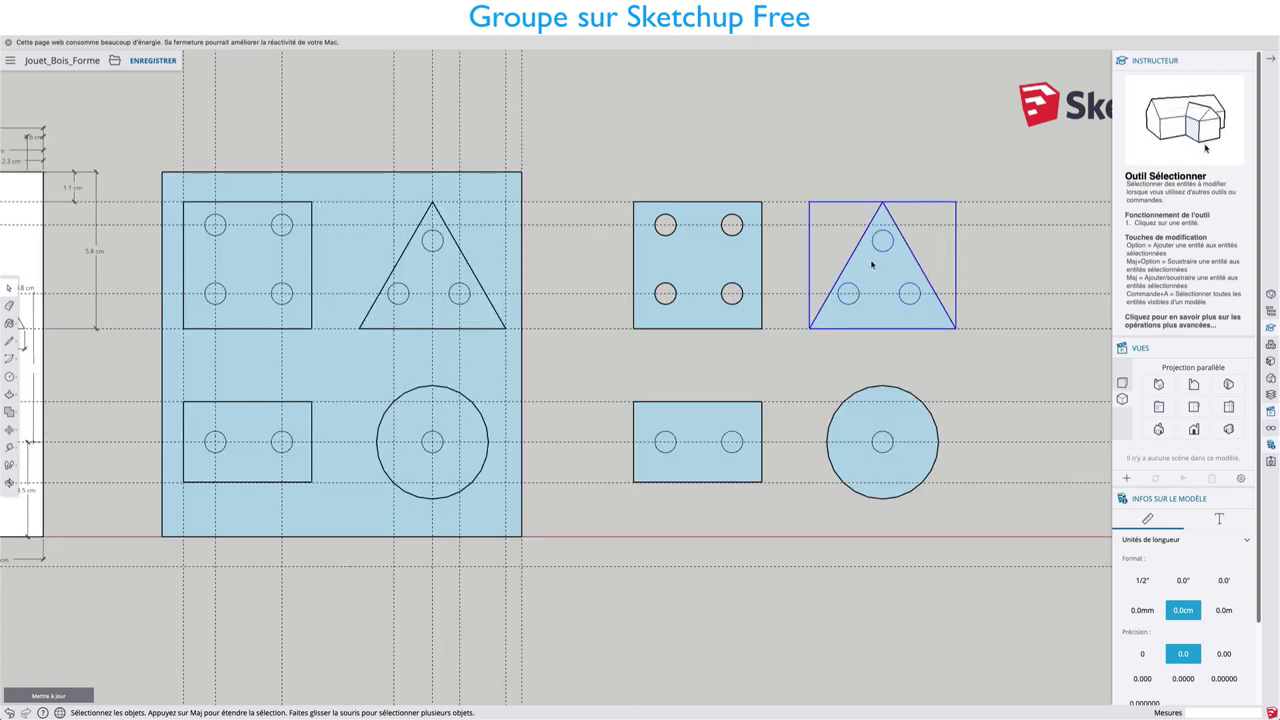
double_click(872, 263)
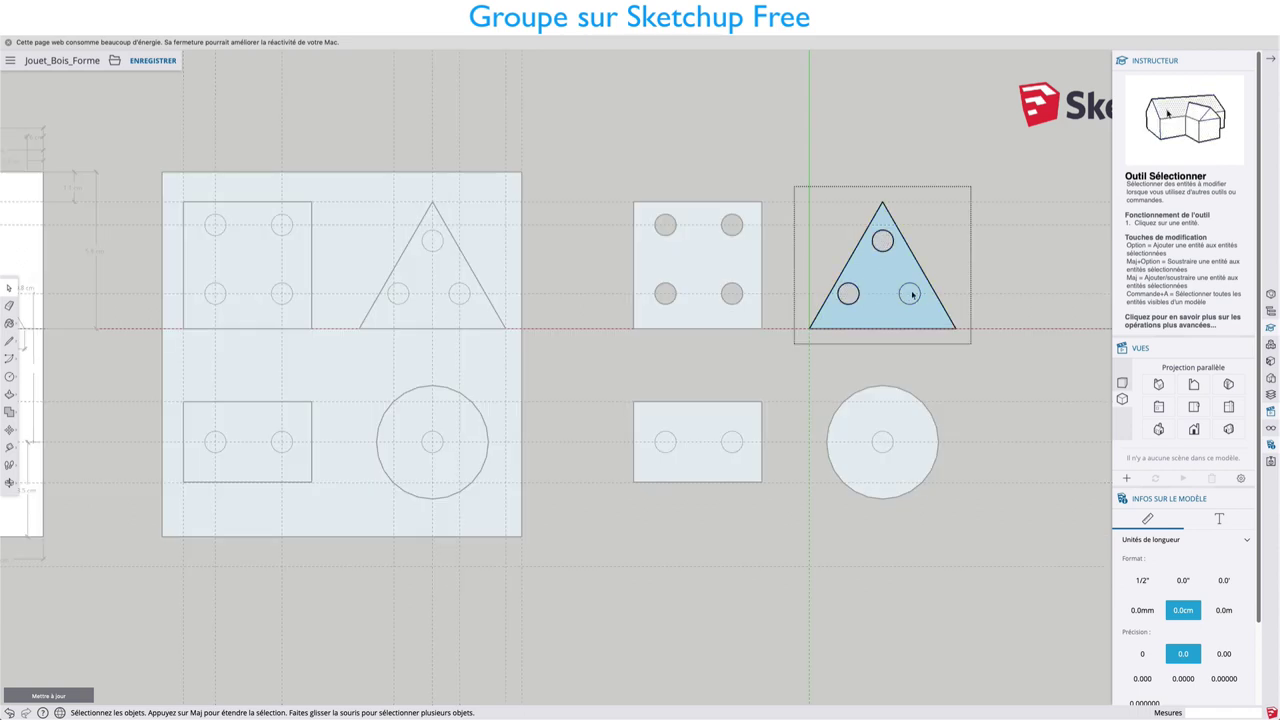
left_click(773, 397)
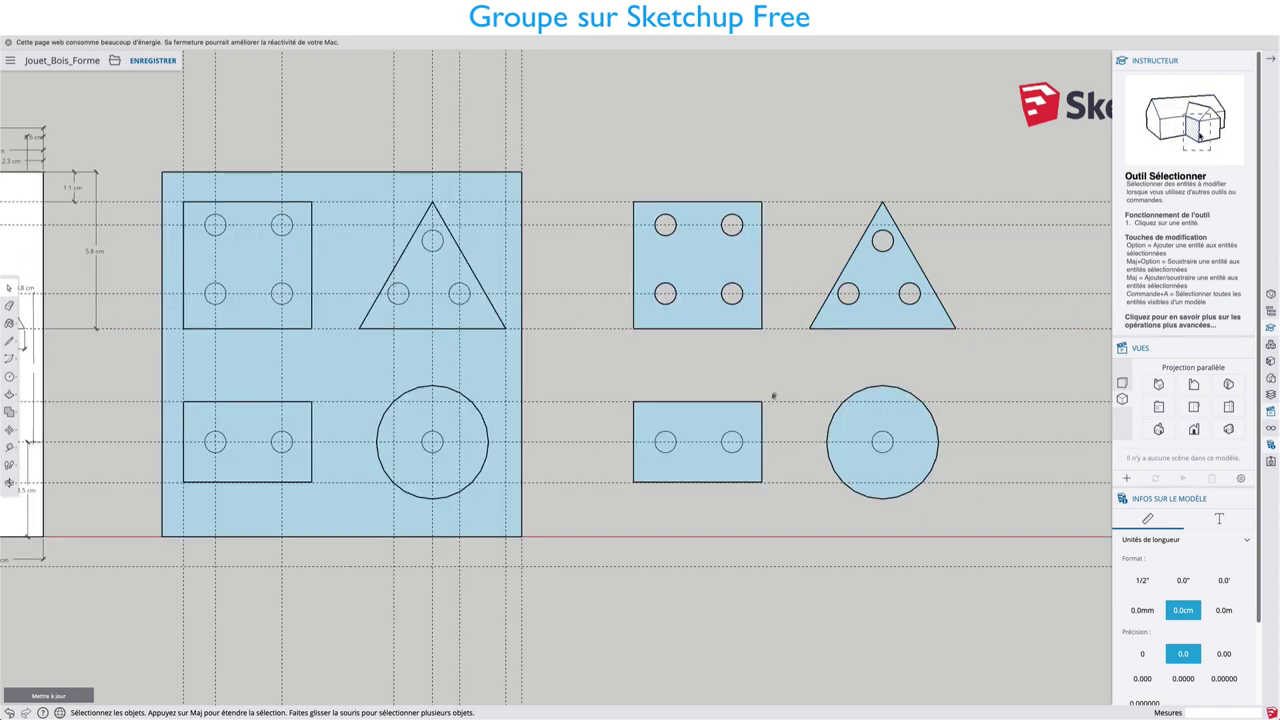
double_click(692, 434)
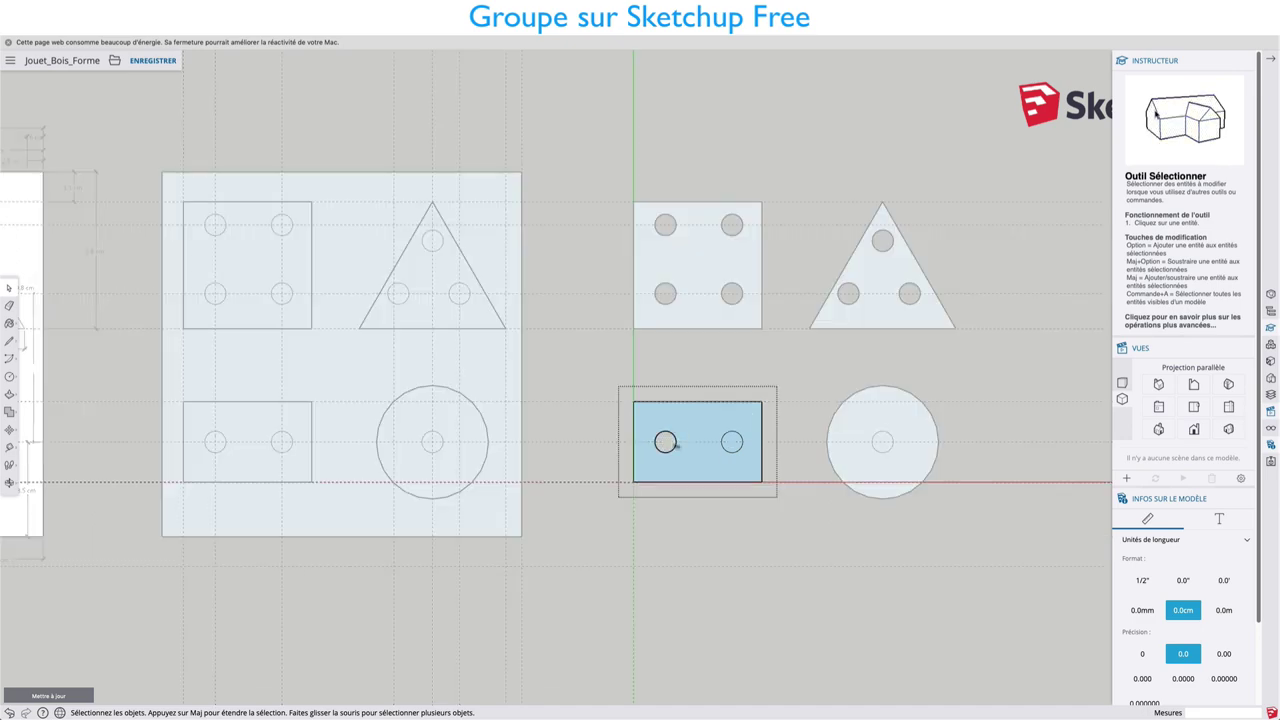
left_click(800, 400)
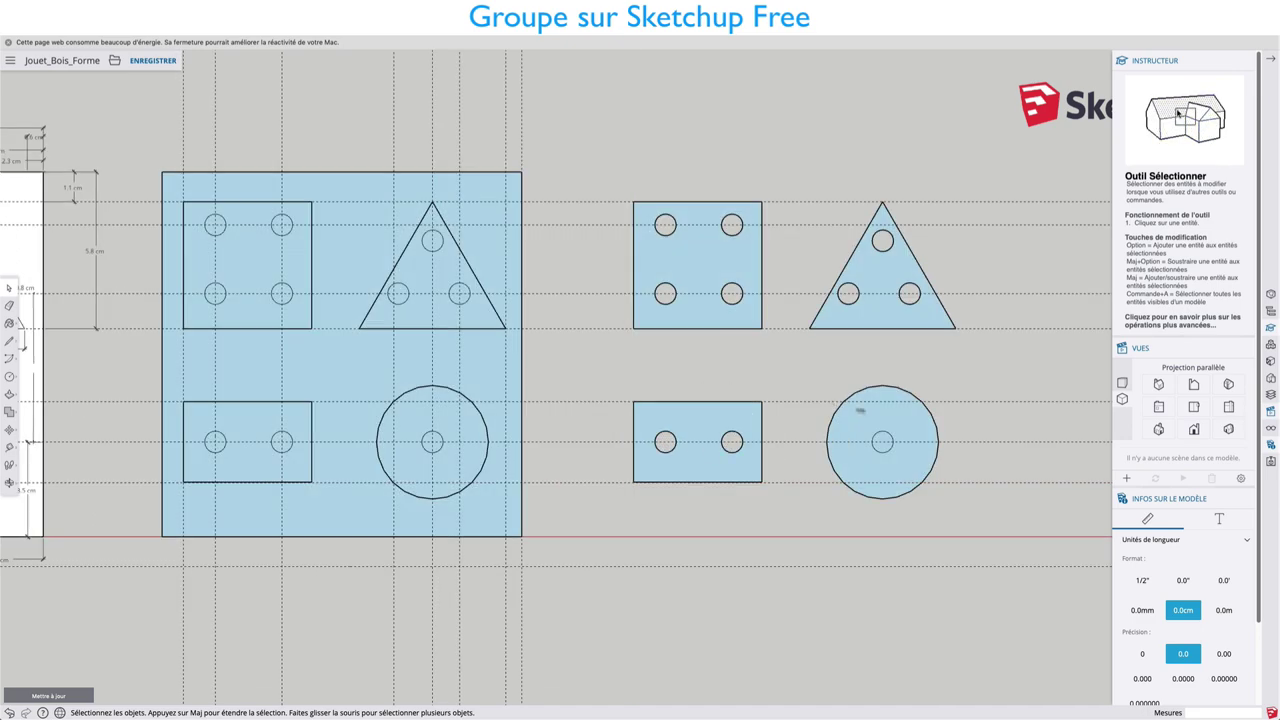
double_click(882, 446)
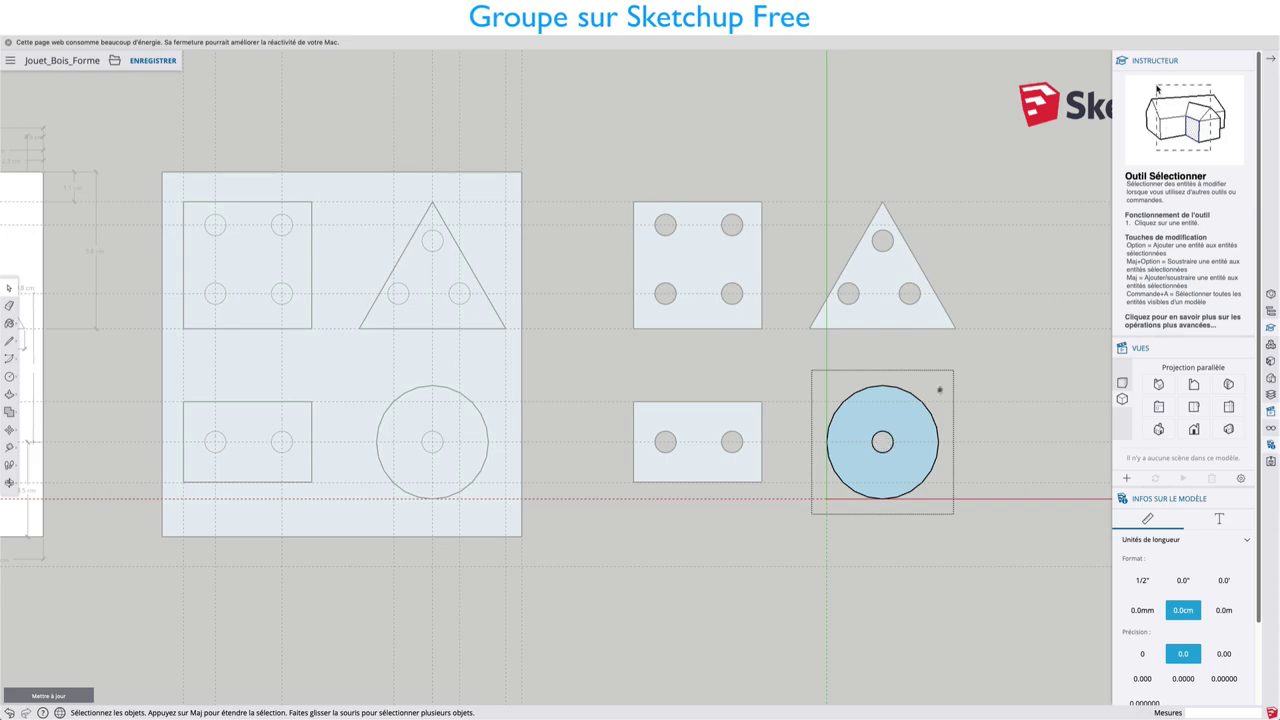
Step: Leave the circle group and orbit to a perspective view of the copied pieces
left_click(955, 368)
mouse_move(938, 392)
middle_mouse_down()
mouse_move(771, 321)
mouse_move(743, 254)
middle_mouse_up()
key("p")
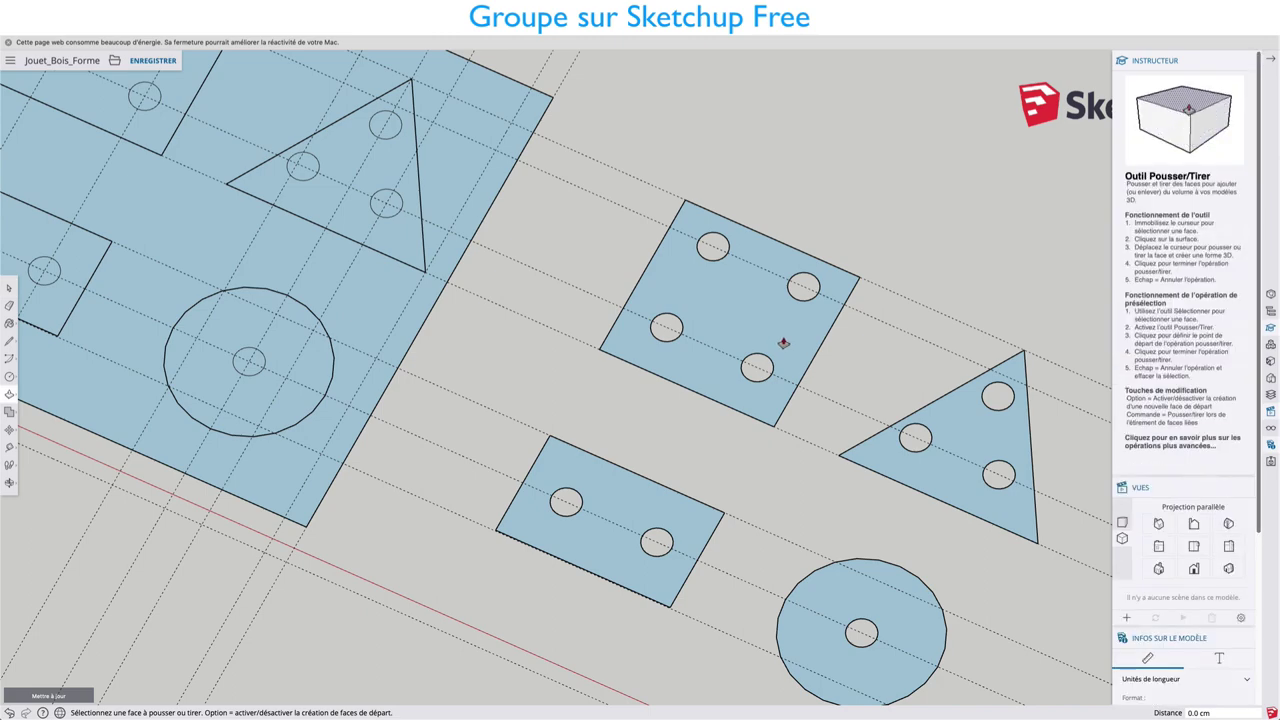
key("space")
left_click(786, 347)
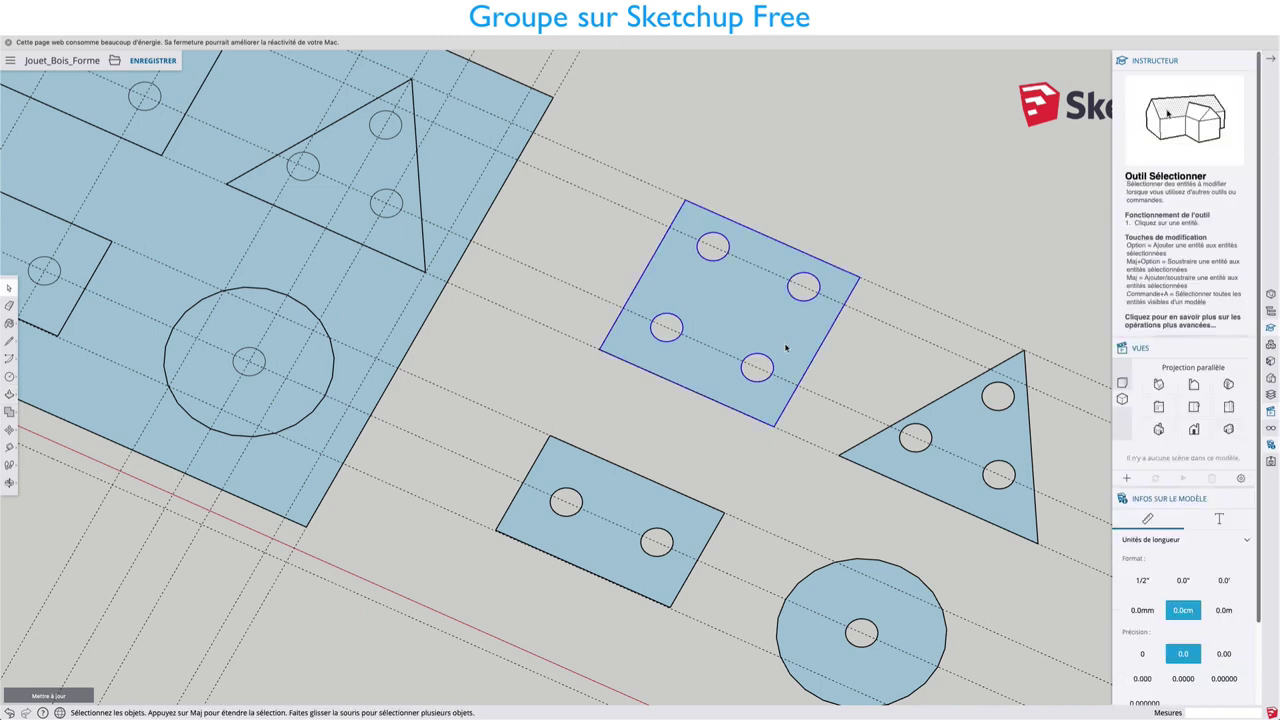
double_click(786, 347)
key("Escape")
key("ctrl+a")
key("p")
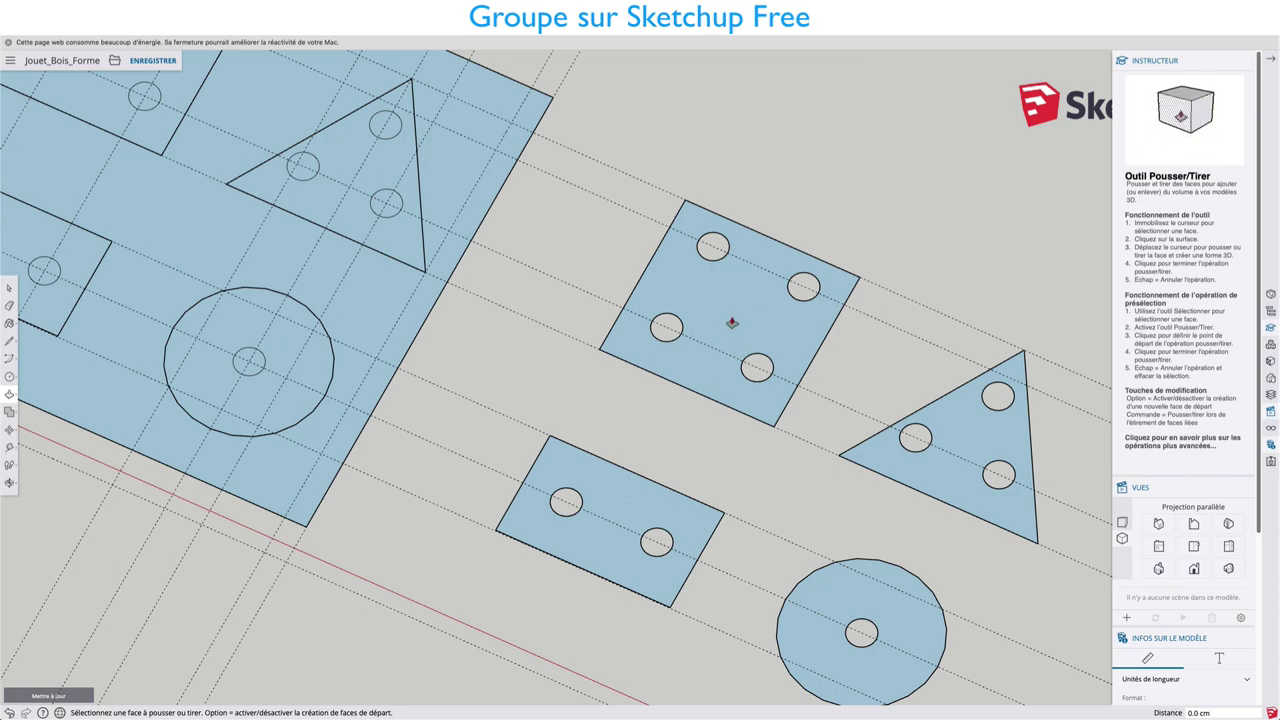
key("space")
Step: Extrude the square piece's face to 1 cm thick
left_click(745, 321)
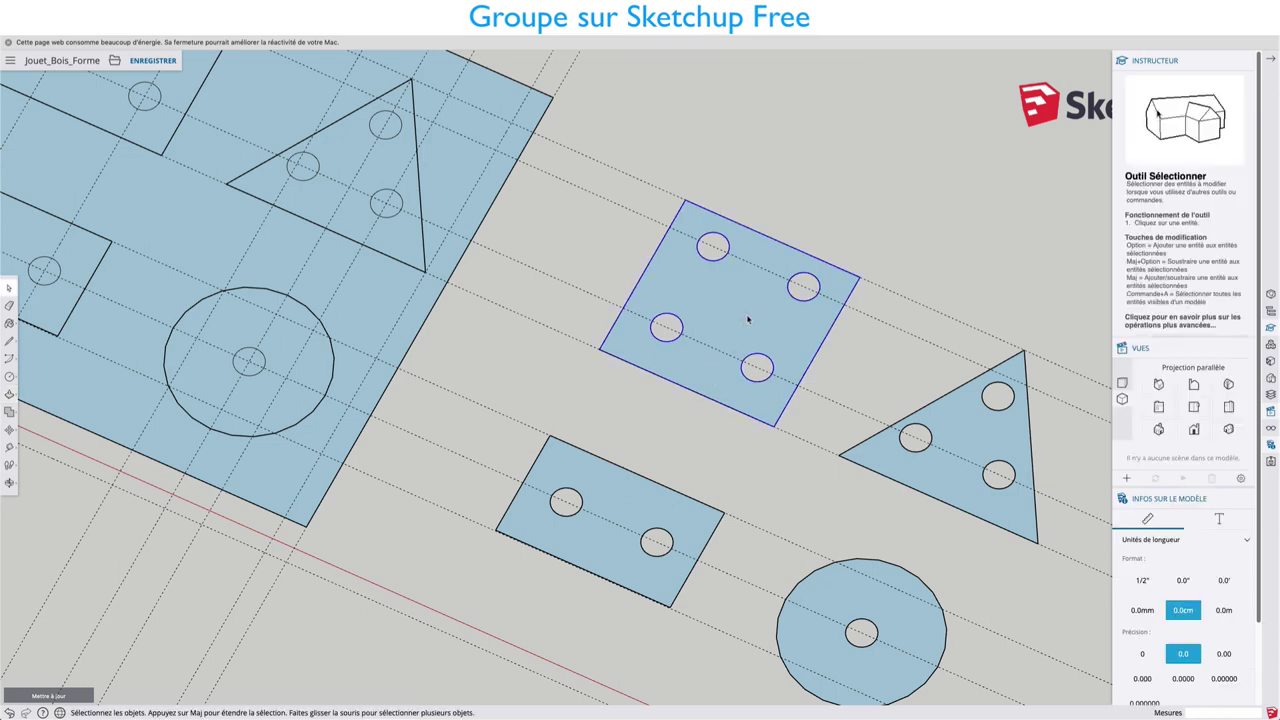
double_click(748, 320)
left_click(746, 322)
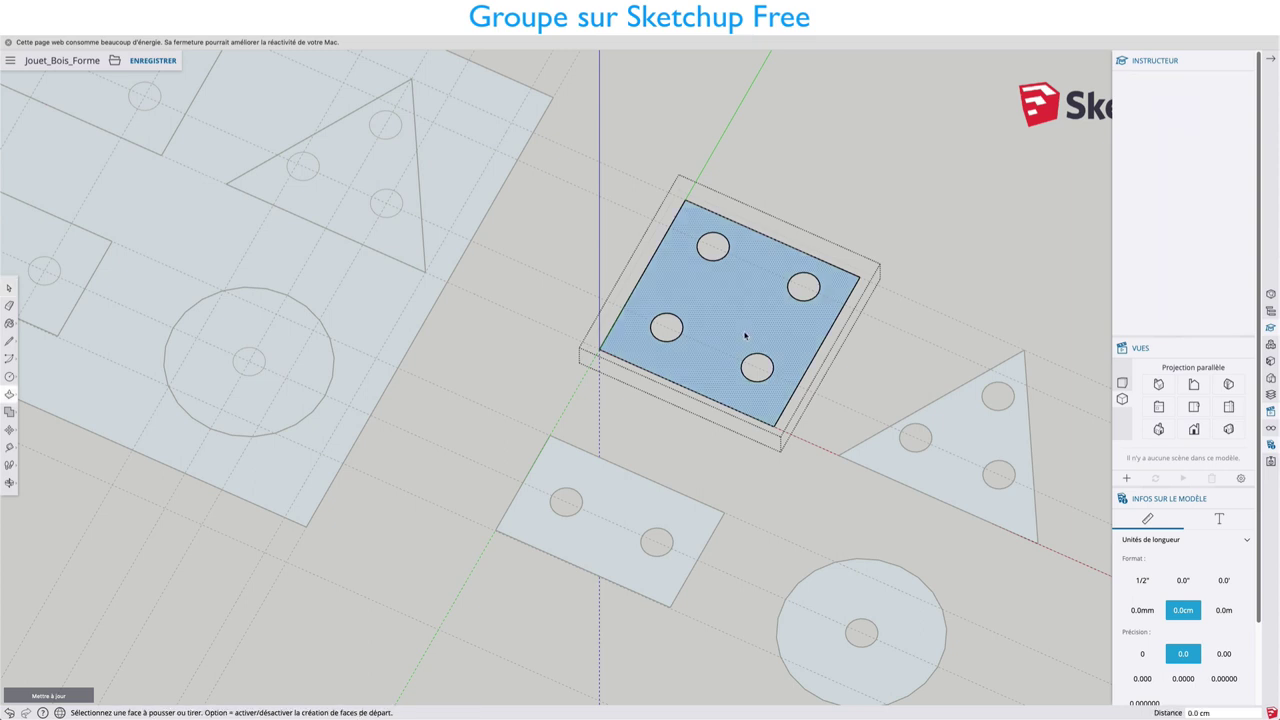
key("p")
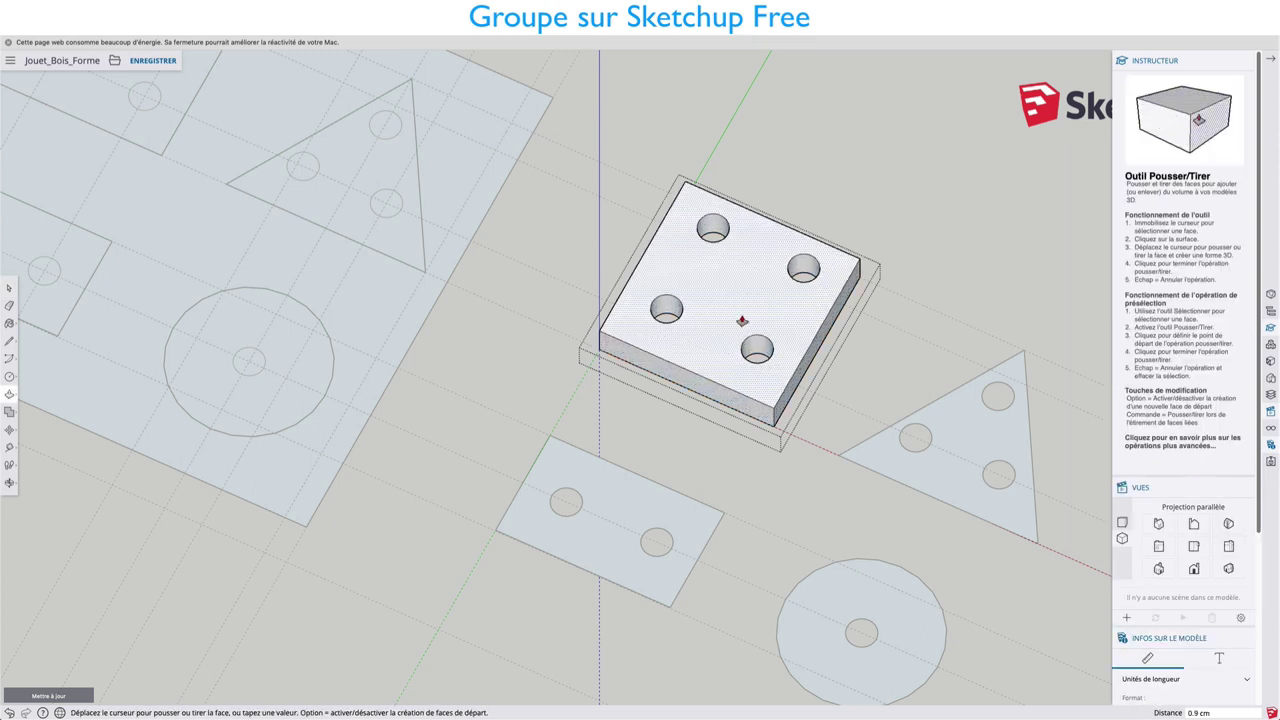
type("1.")
key("Return")
scroll(757, 338, "down", 2)
Step: Extrude the triangle piece to 1 cm thick
key("space")
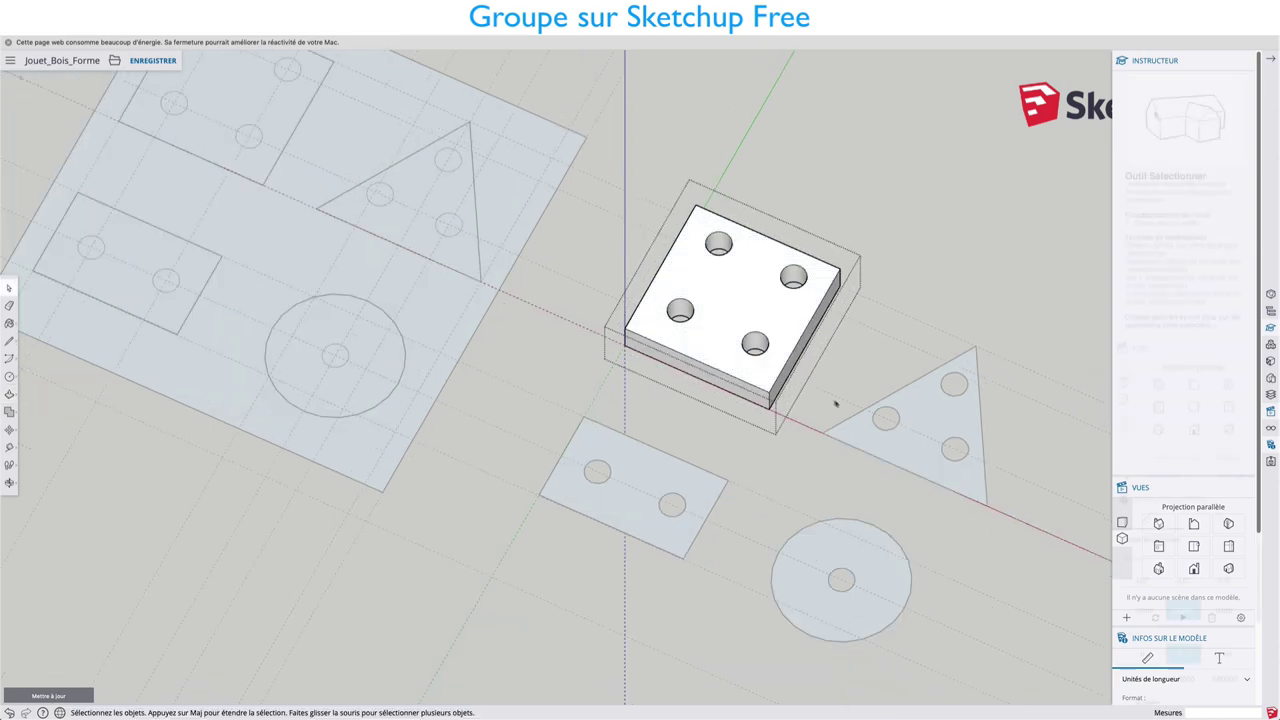
left_click(884, 443)
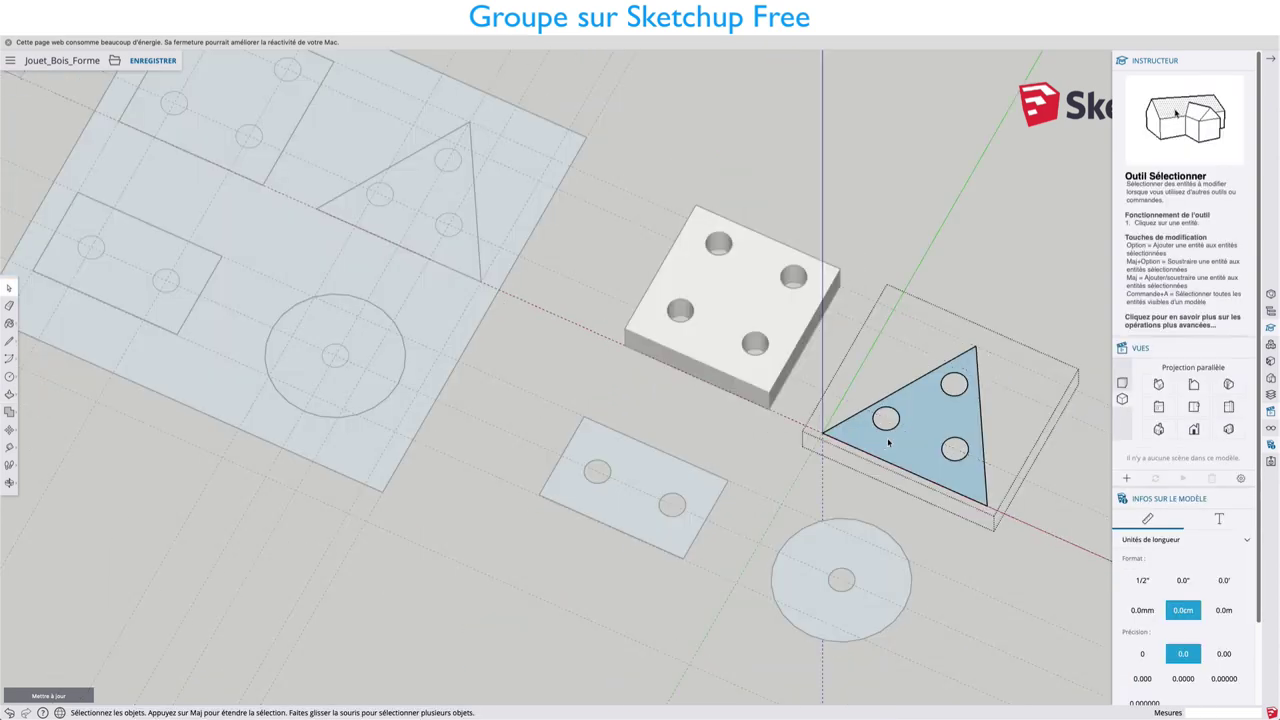
key("p")
left_click(888, 443)
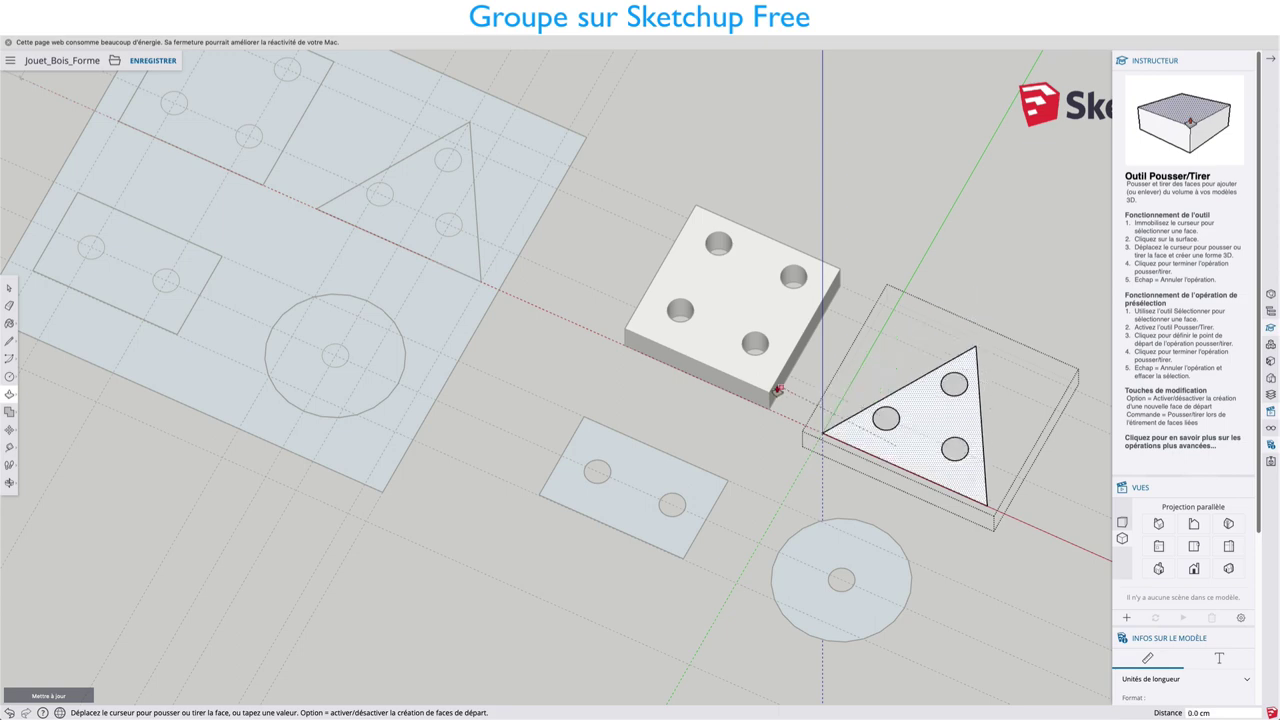
type("1")
key("Return")
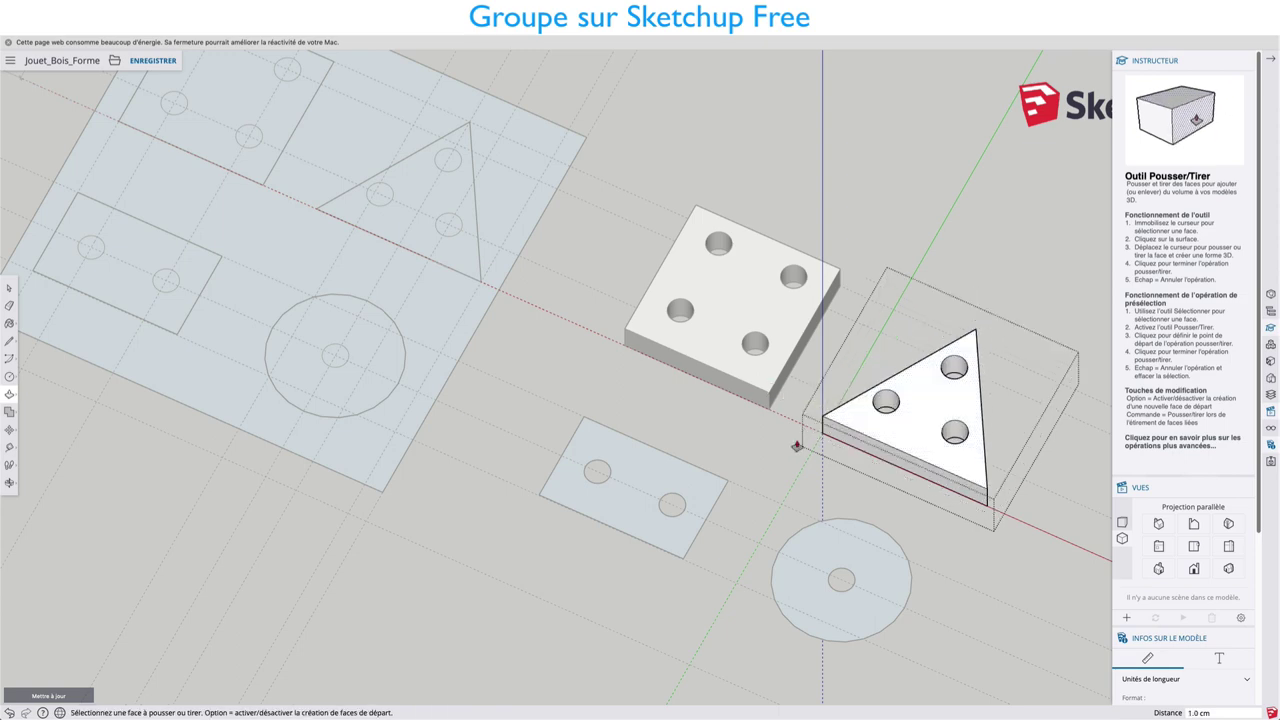
Step: Raise the small rectangle piece to 1 cm thick
key("space")
left_click(705, 490)
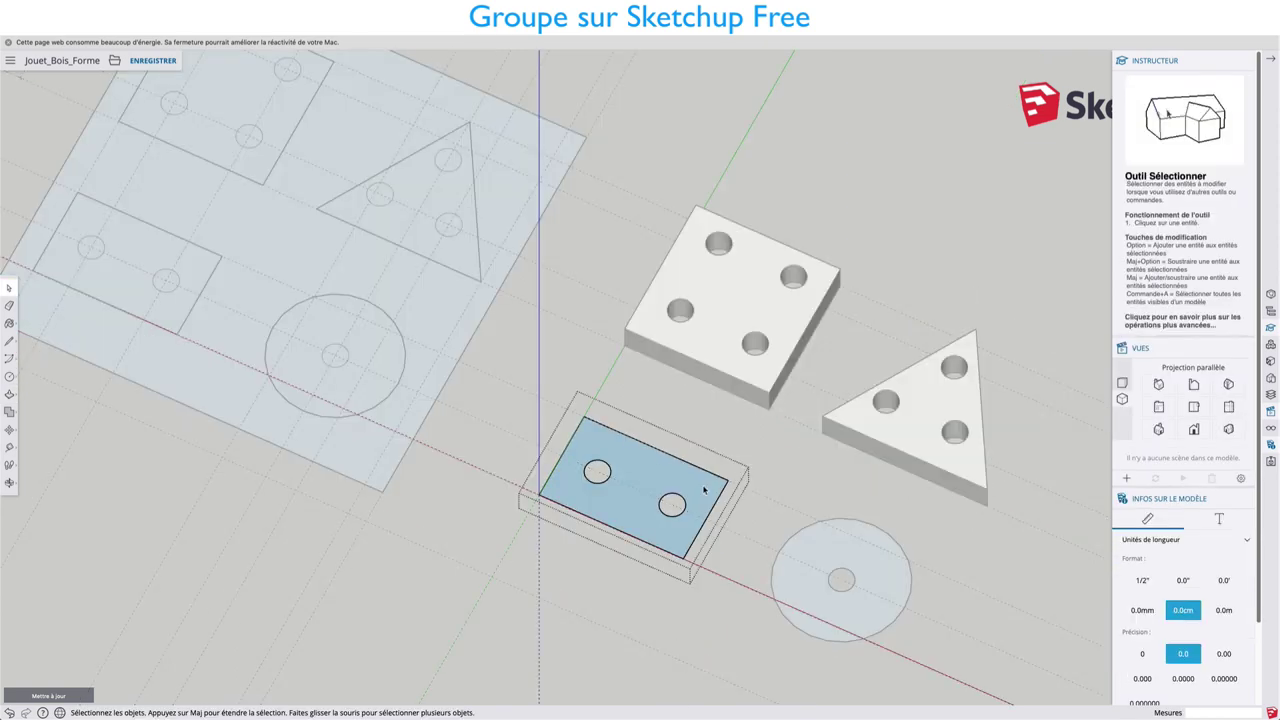
key("p")
left_click(705, 490)
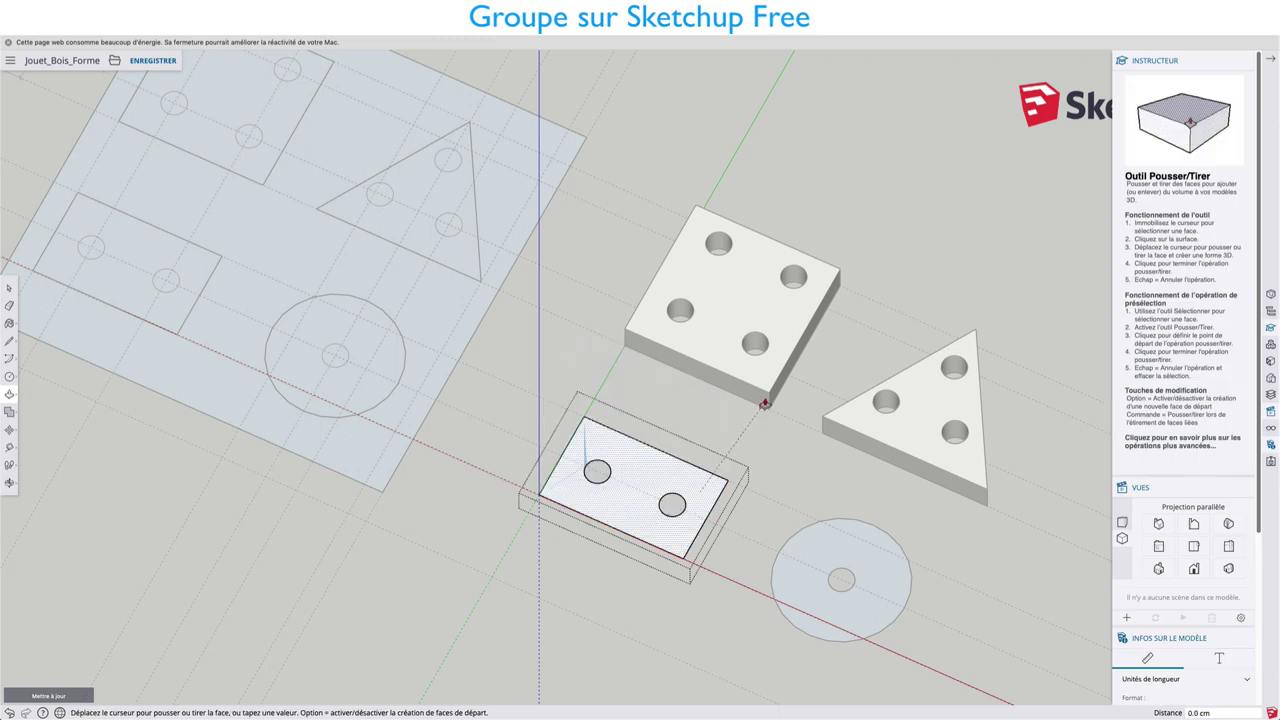
left_click(767, 397)
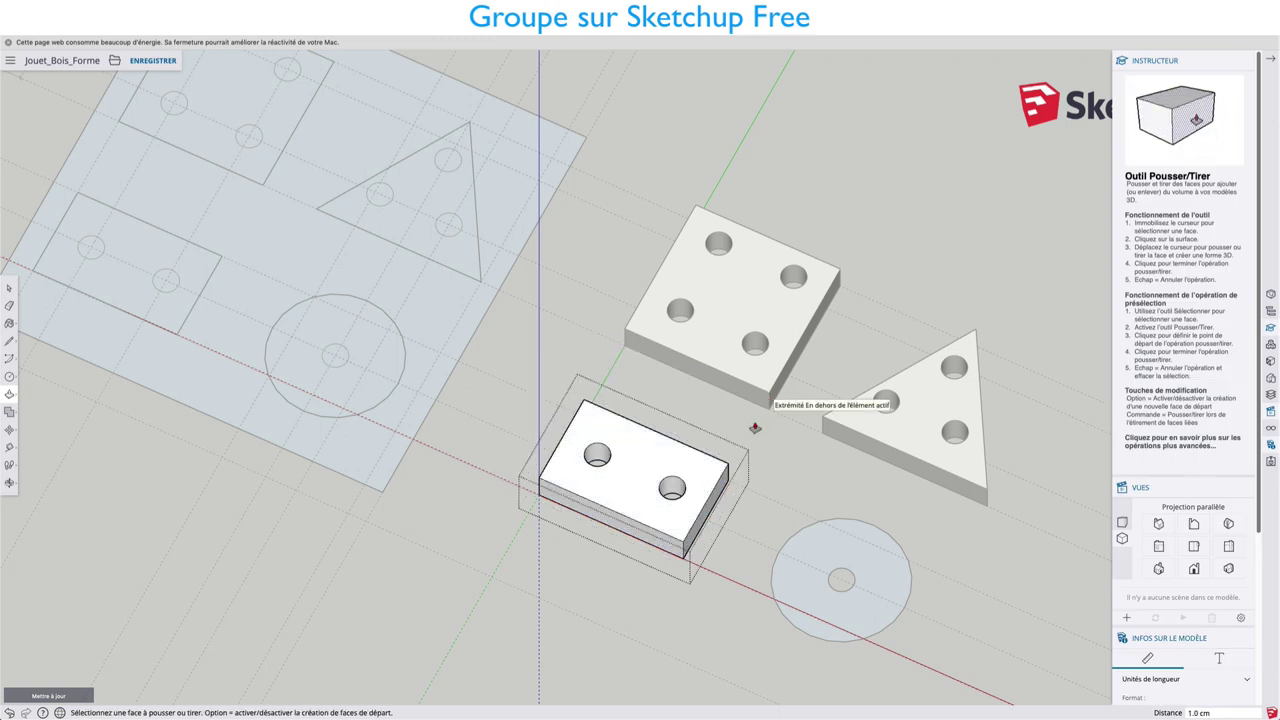
key("space")
key("super+a")
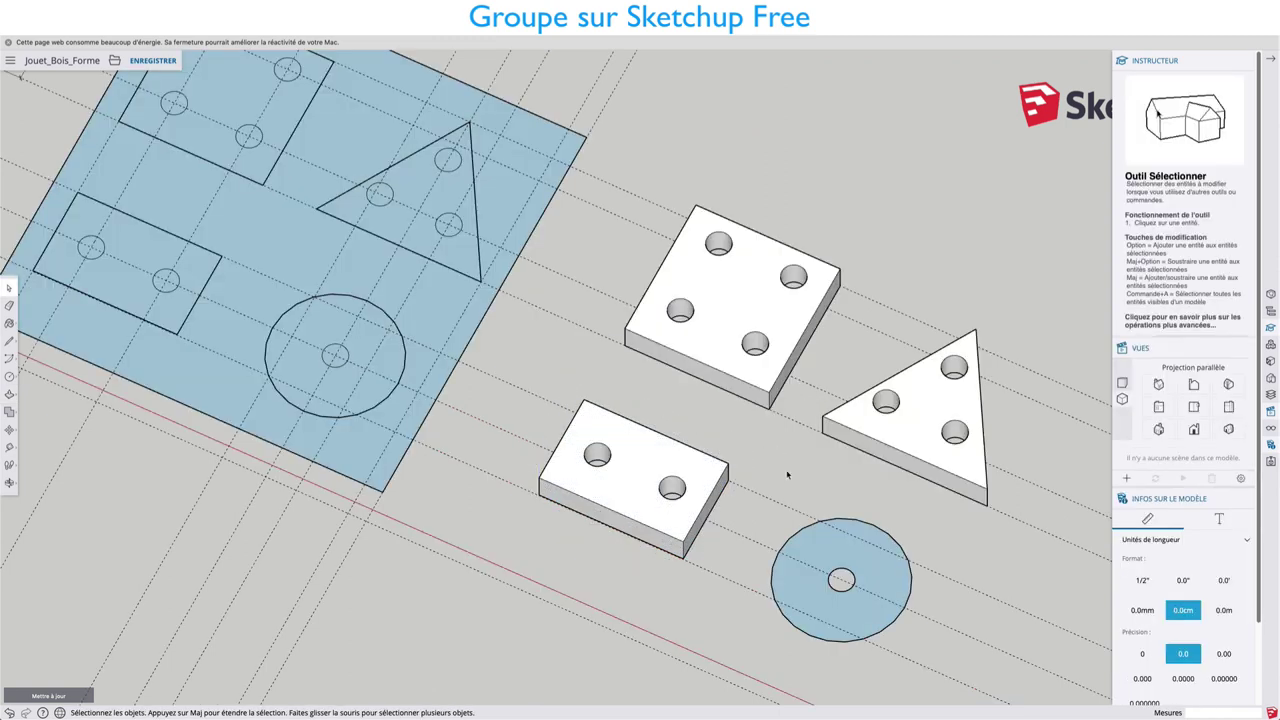
Step: Push/Pull the circle group's face up into a disc with a centre hole, then view frontally
middle_click_drag(829, 494, 951, 440)
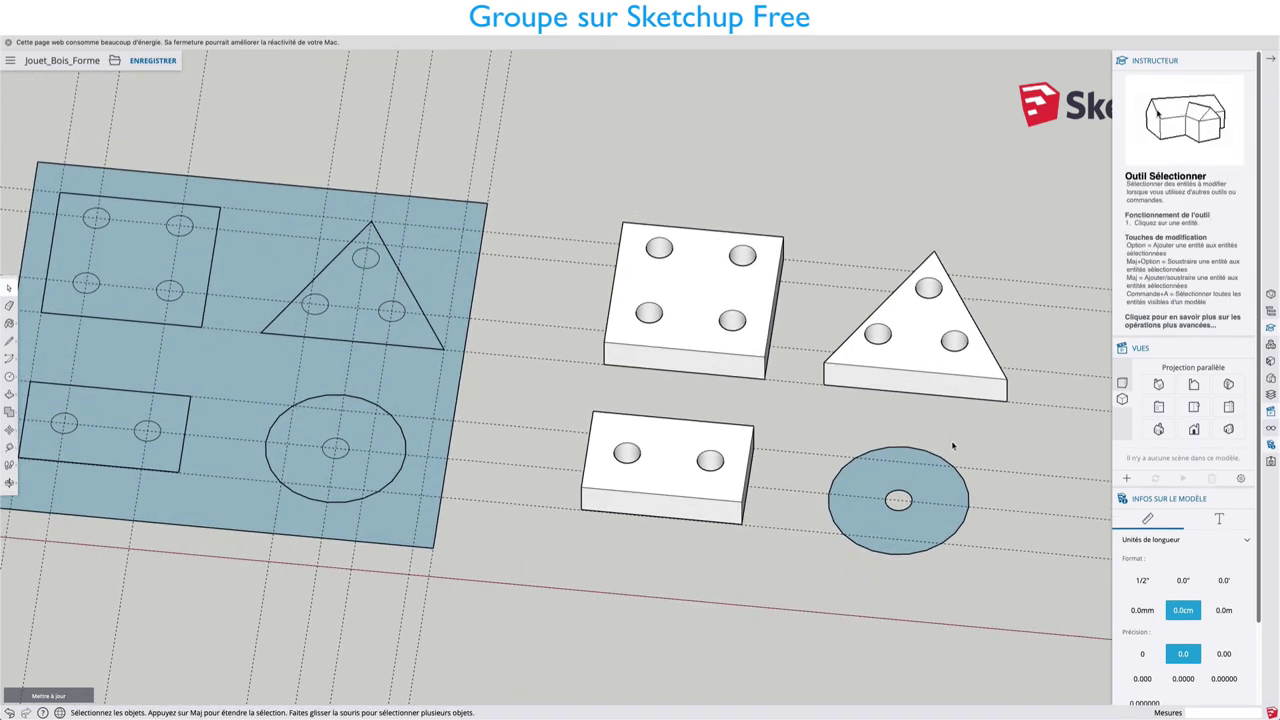
double_click(888, 479)
left_click(890, 479)
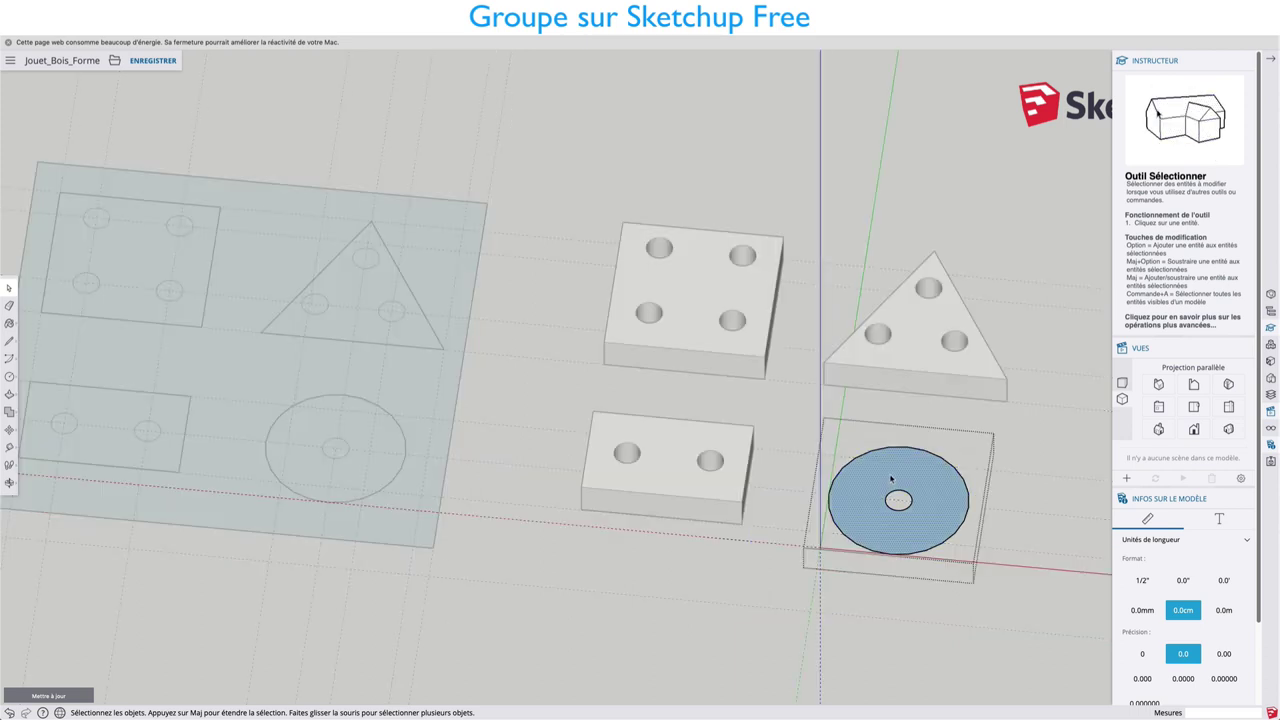
key("p")
left_click(895, 462)
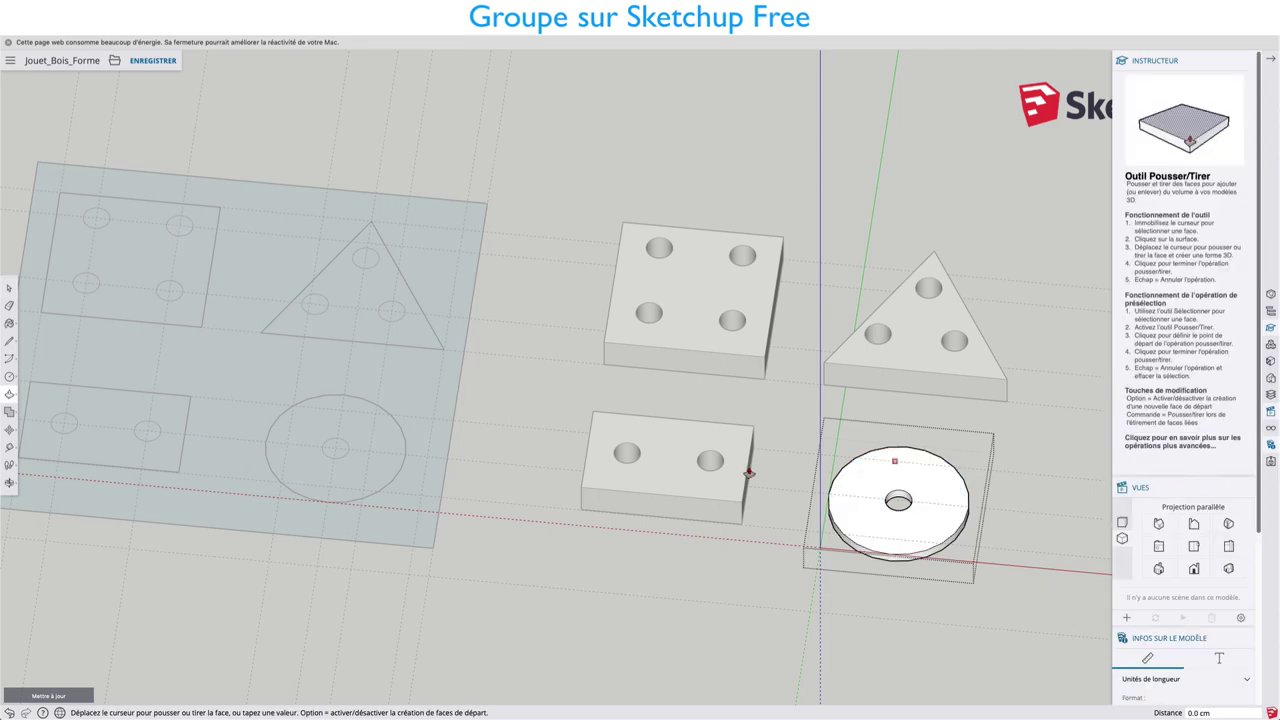
key("space")
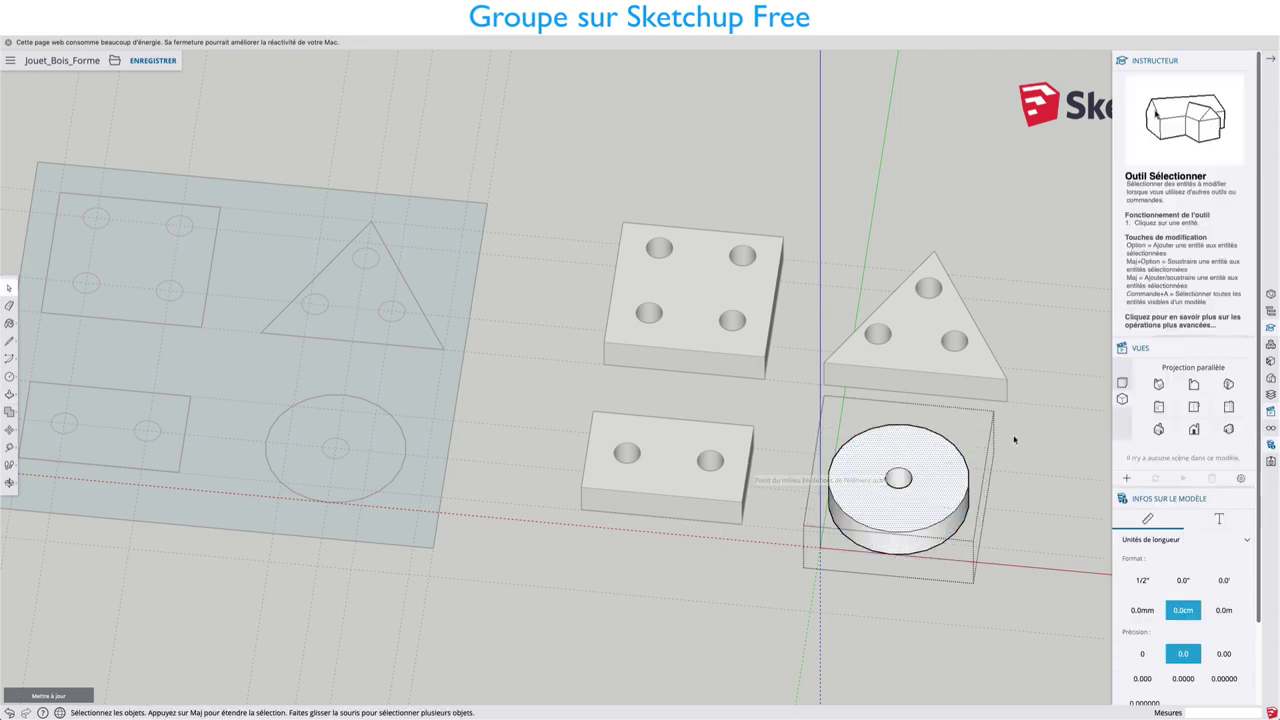
left_click(1014, 437)
scroll(995, 444, "down", 3)
scroll(995, 444, "down", 2)
mouse_move(743, 471)
middle_mouse_down()
mouse_move(868, 460)
mouse_move(749, 451)
middle_mouse_up()
scroll(714, 405, "up", 3)
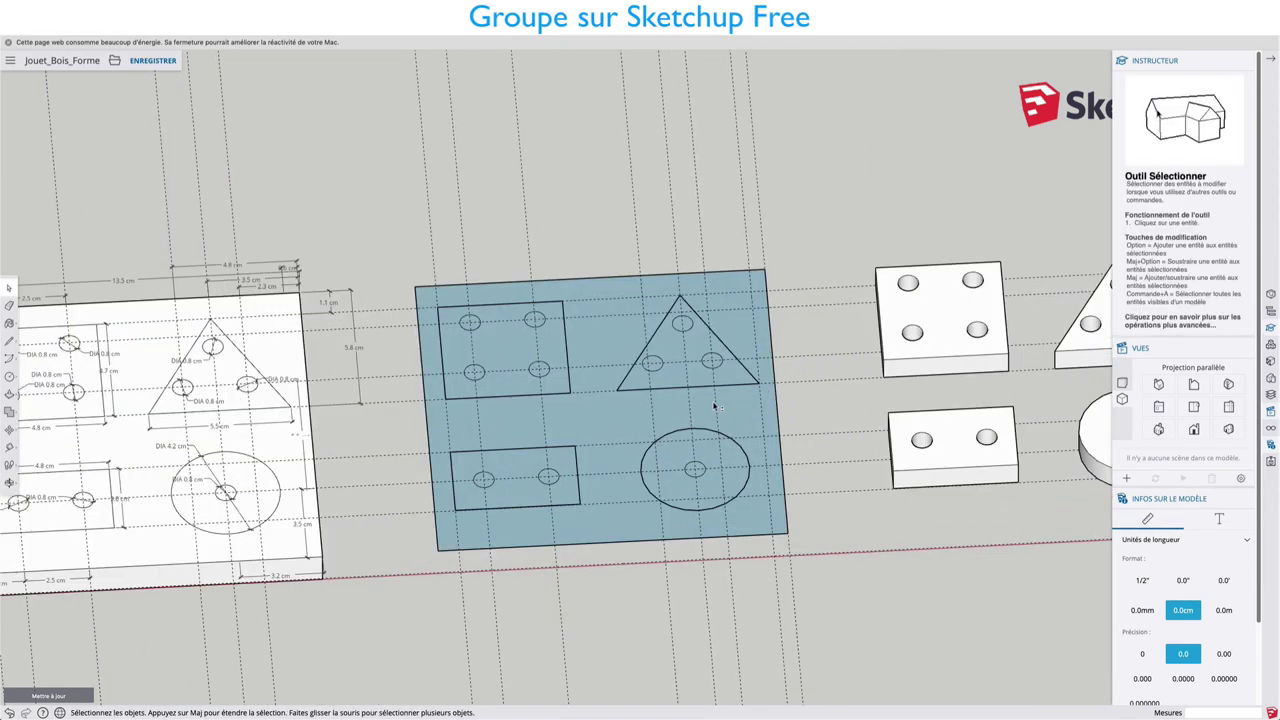
Step: Make the base layout's geometry into a group
triple_click(696, 472)
scroll(689, 451, "up", 3)
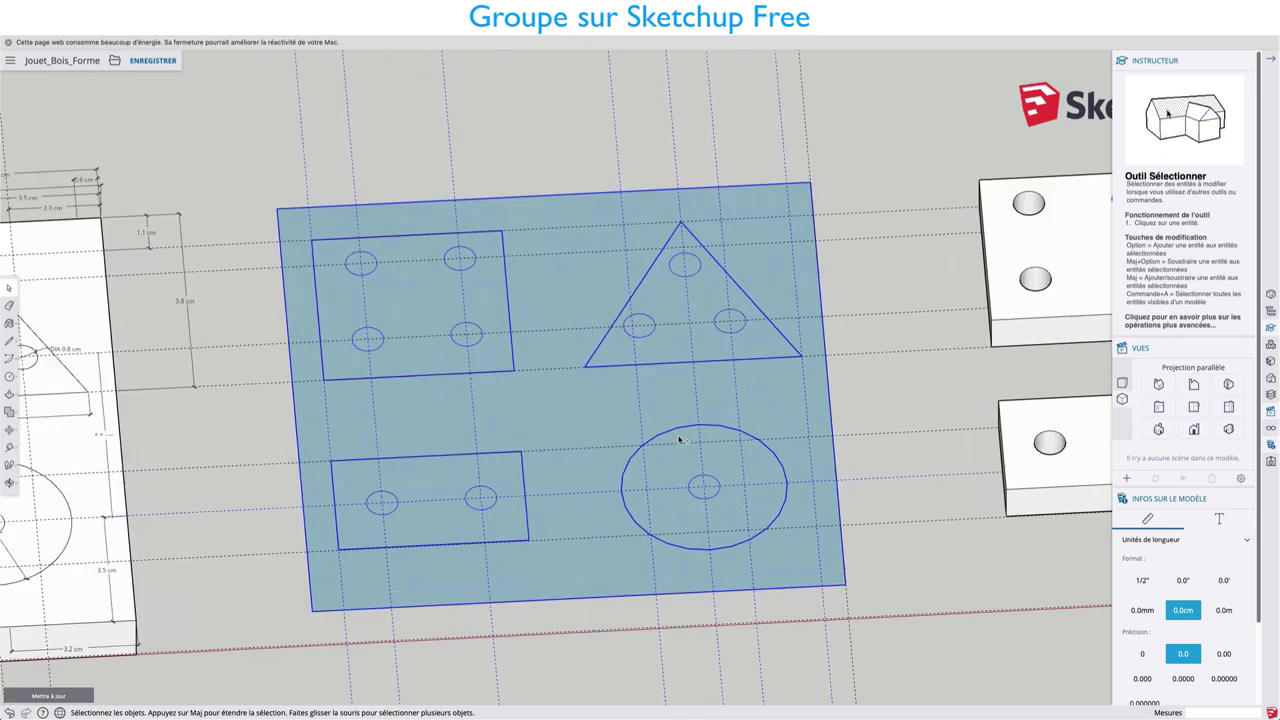
scroll(679, 435, "up", 1)
key("g")
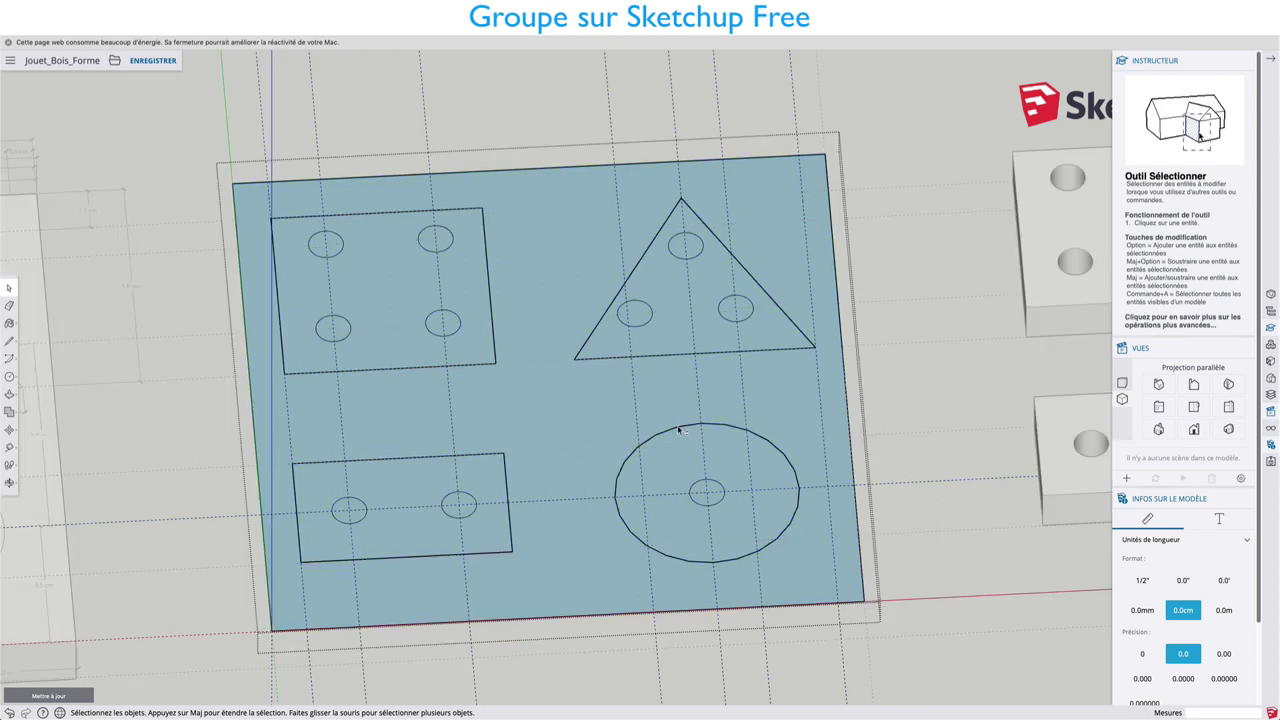
Step: Delete the large circle inside the base group and pull the centre circle up into a tall pin
double_click(697, 477)
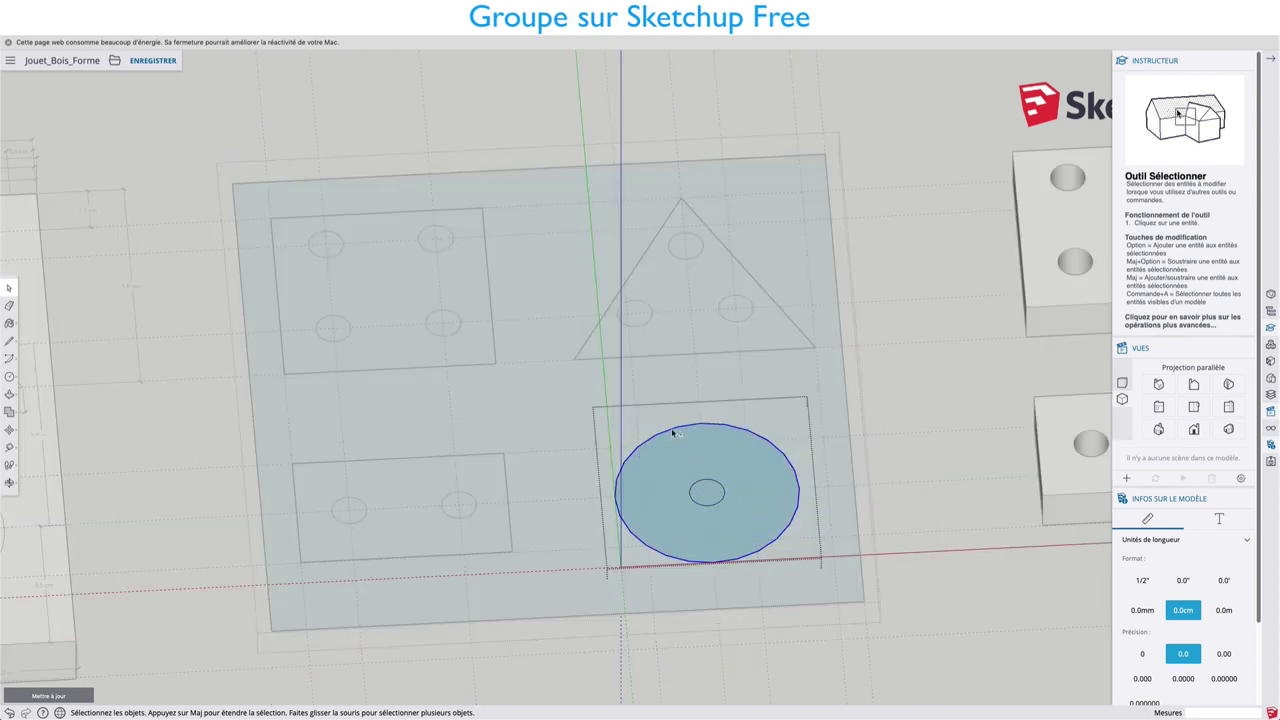
key("Delete")
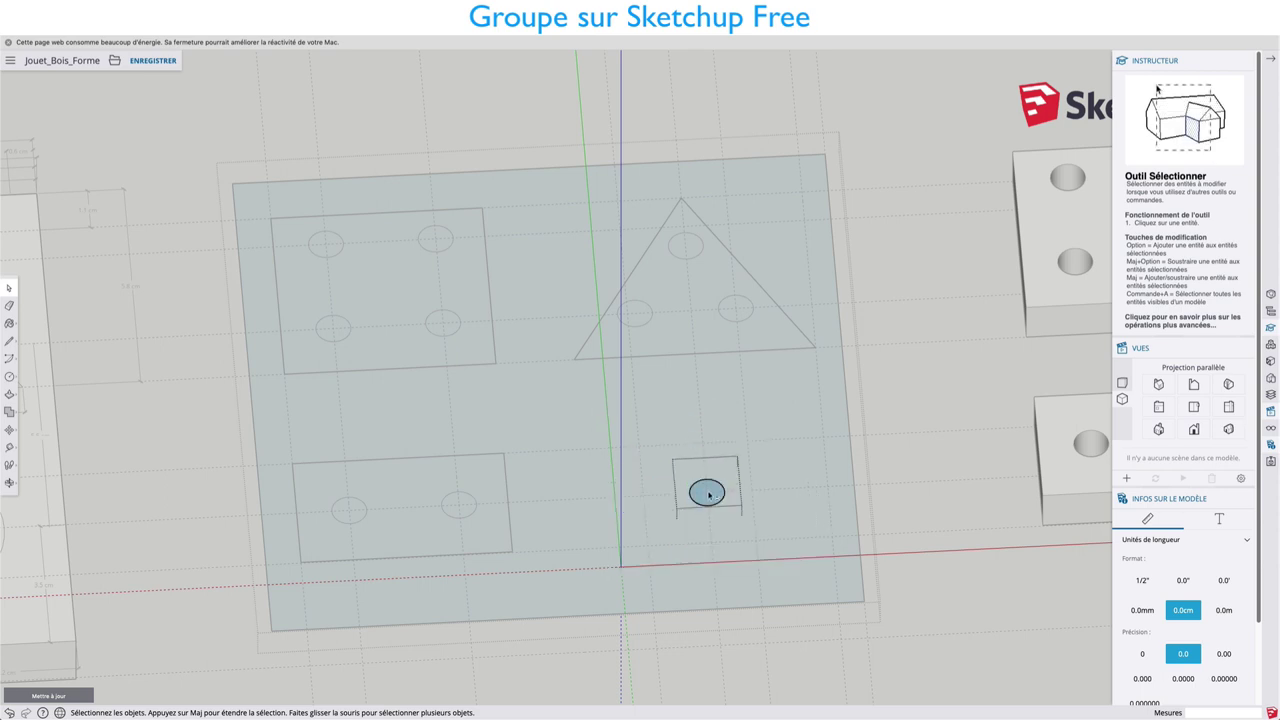
key("p")
left_click(708, 494)
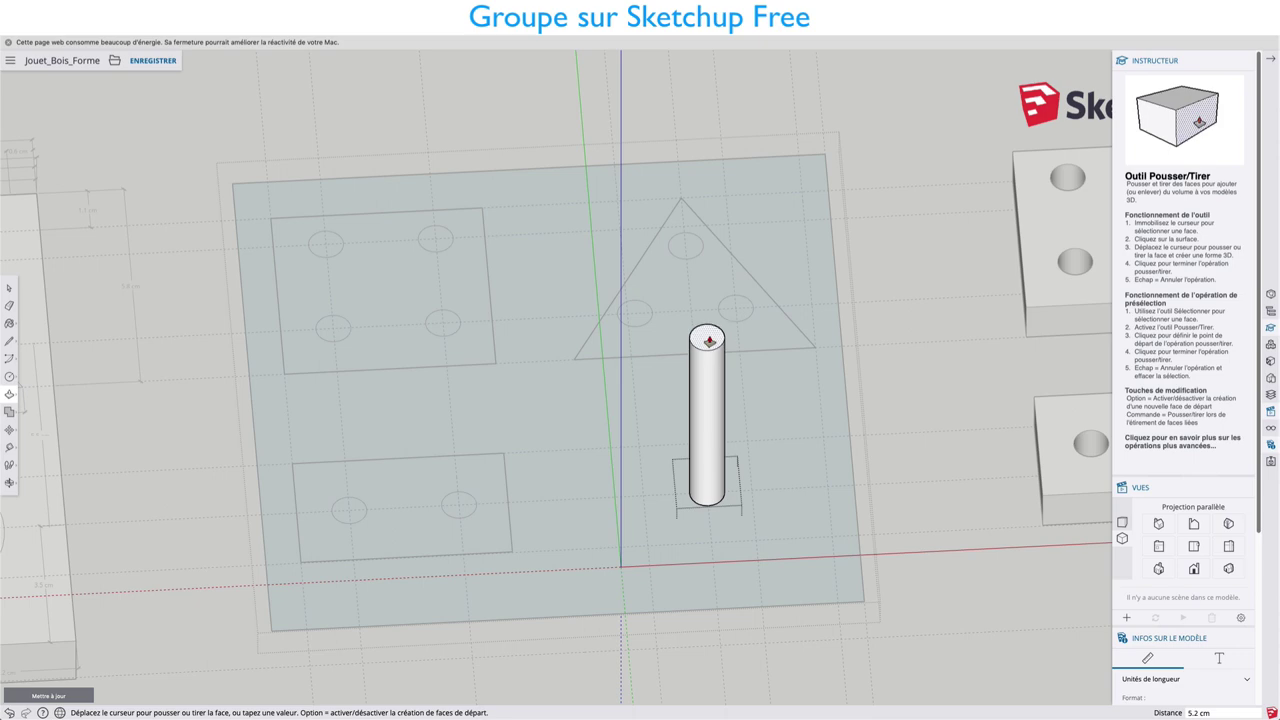
left_click(709, 341)
mouse_move(765, 431)
middle_mouse_down()
mouse_move(714, 289)
mouse_move(751, 214)
middle_mouse_up()
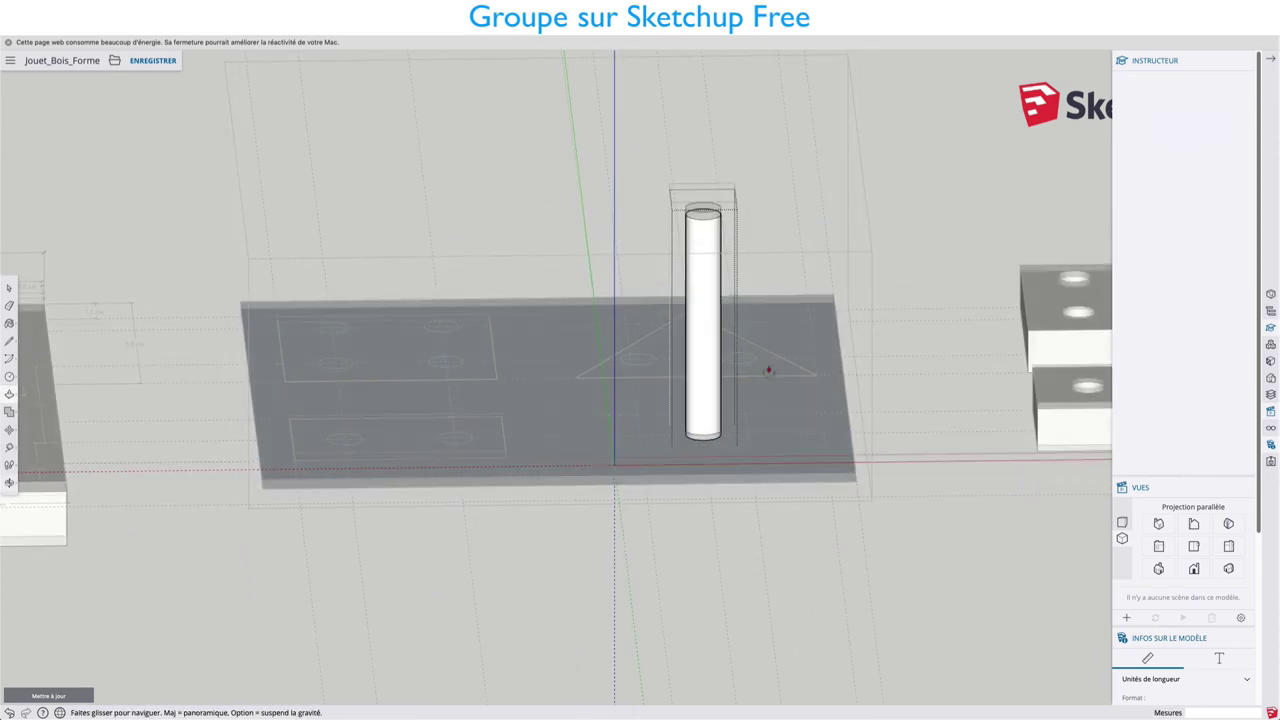
mouse_move(768, 371)
middle_mouse_down()
mouse_move(880, 385)
mouse_move(846, 343)
mouse_move(857, 334)
mouse_move(846, 346)
middle_mouse_up()
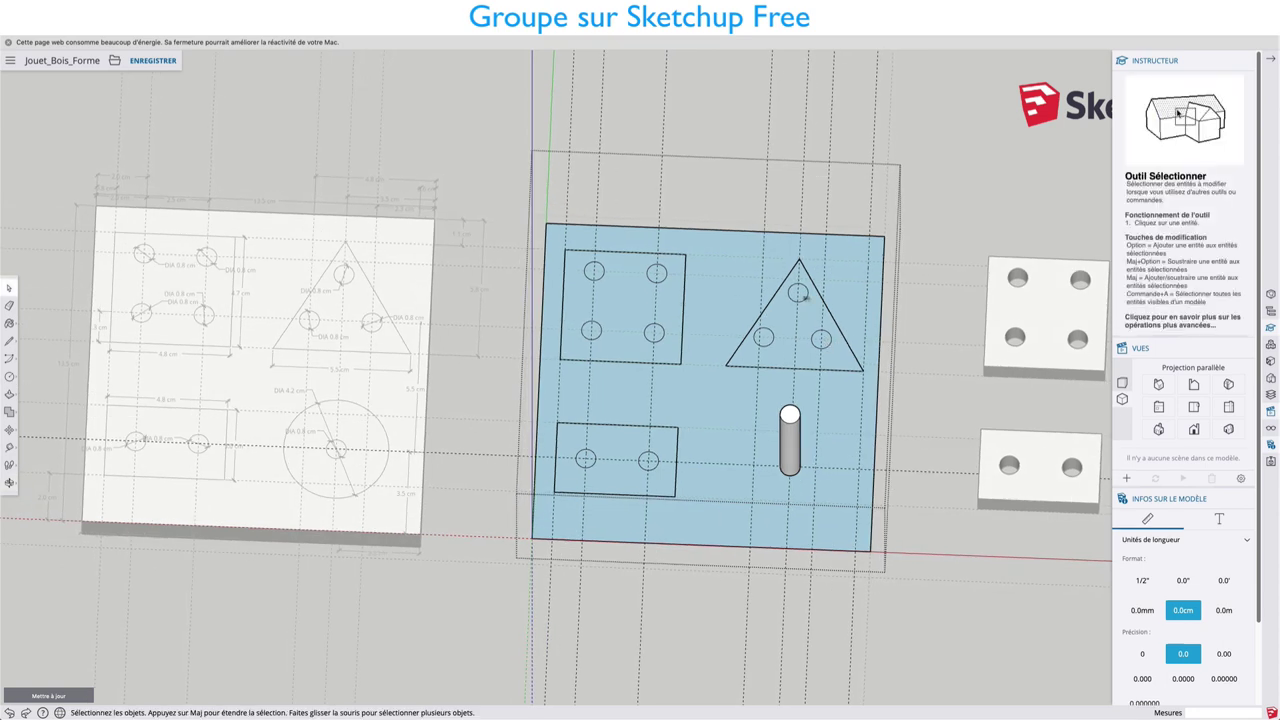
Step: Switch to Top view and explode the board group into loose geometry
left_click(1193, 406)
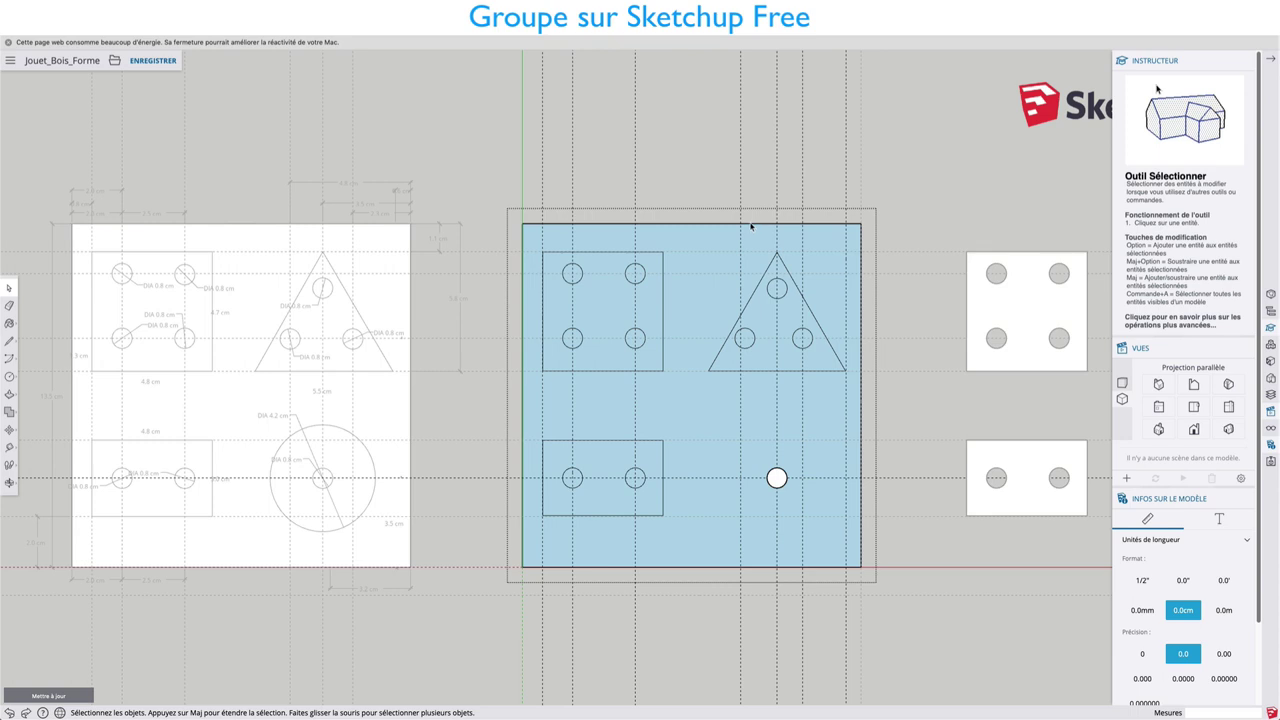
left_click(943, 222)
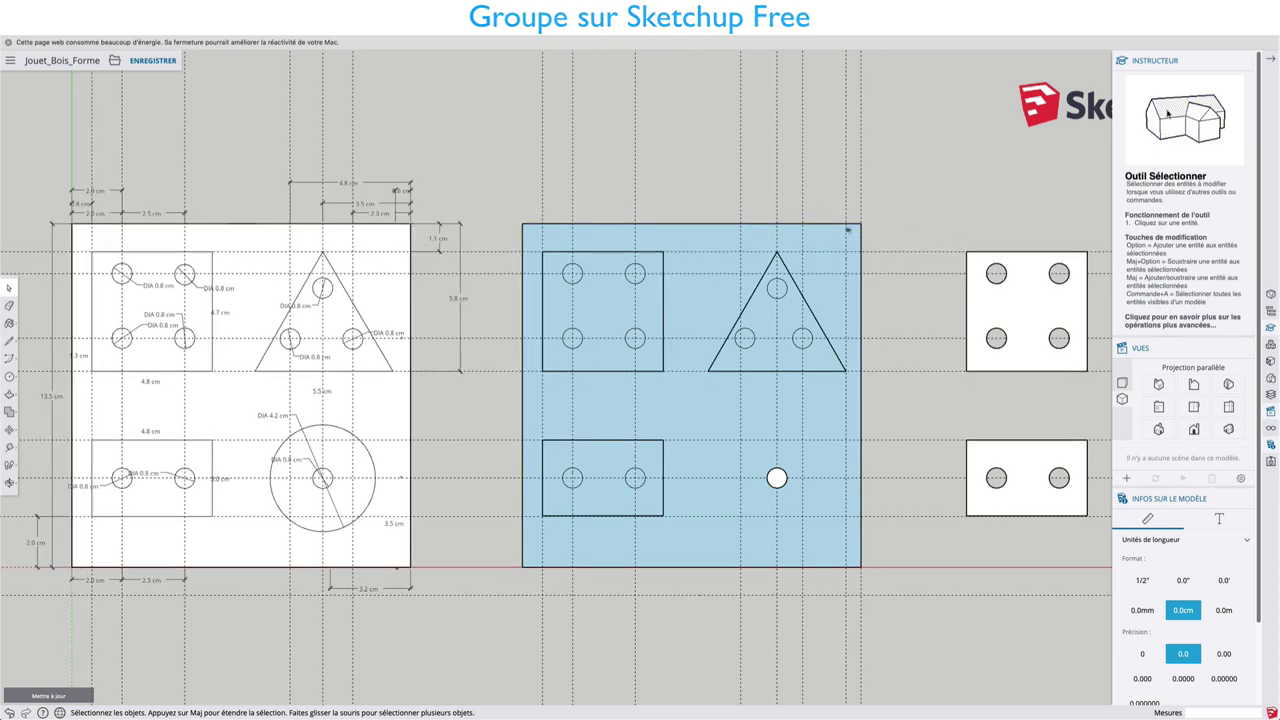
left_click(708, 234)
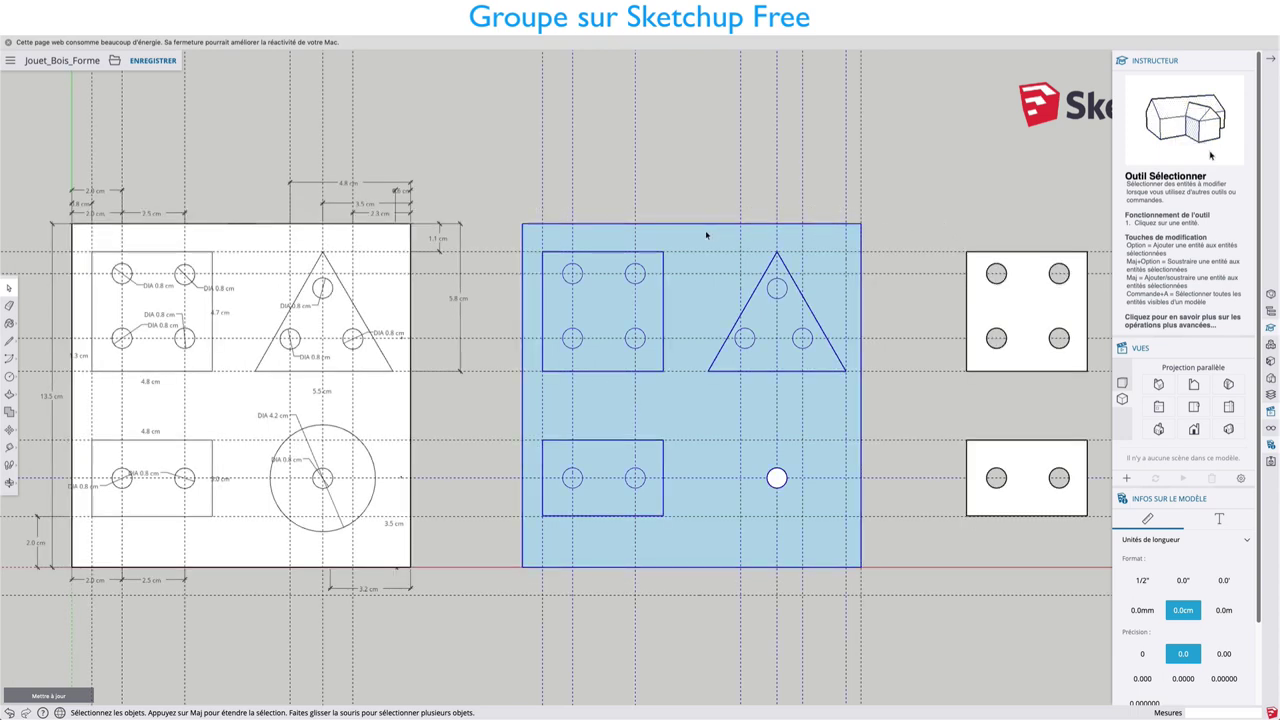
right_click(706, 235)
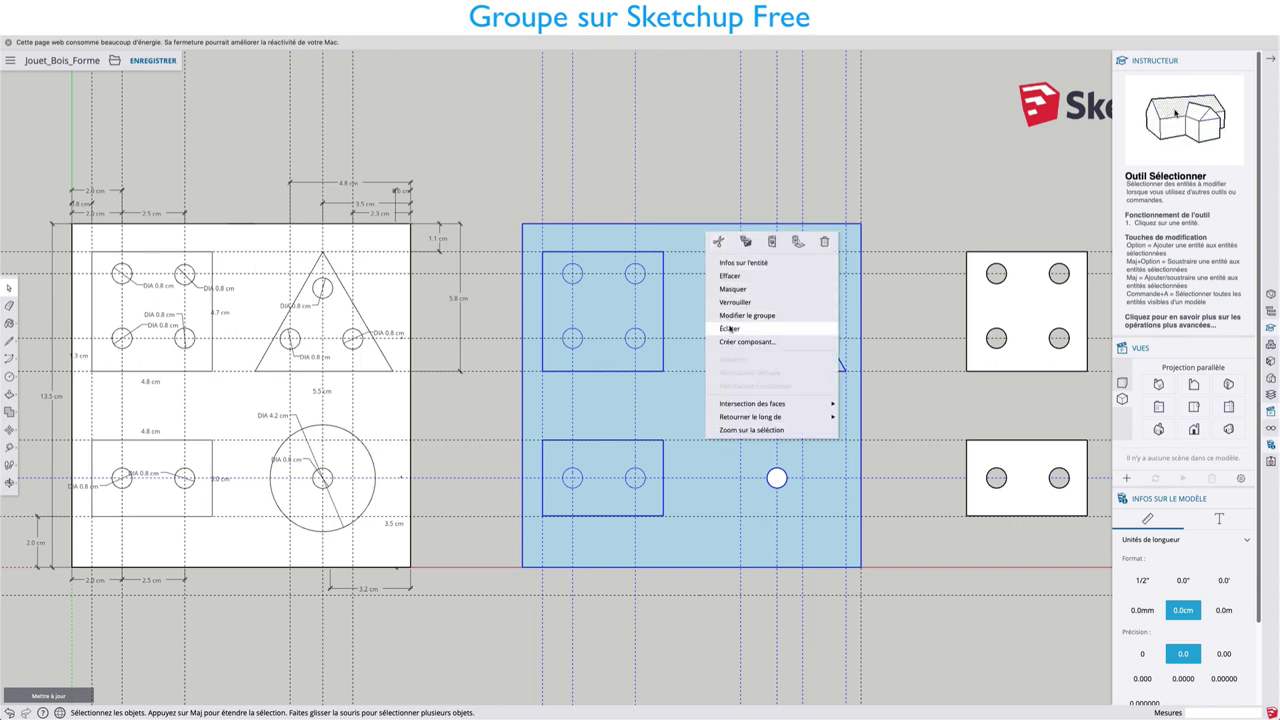
left_click(730, 328)
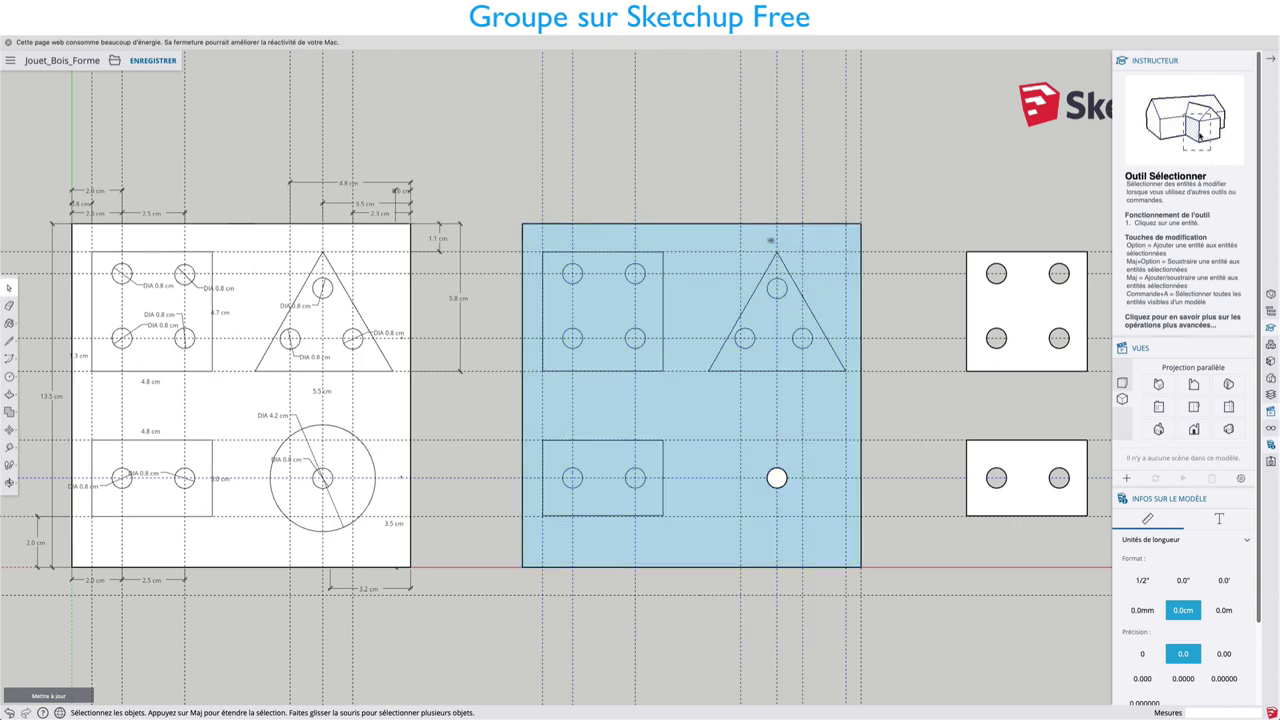
left_click(737, 229)
left_click(920, 233)
Step: Inspect the triangle and top-left rectangle groups, then explode the bottom-left rectangle group
left_click(795, 287)
right_click(795, 288)
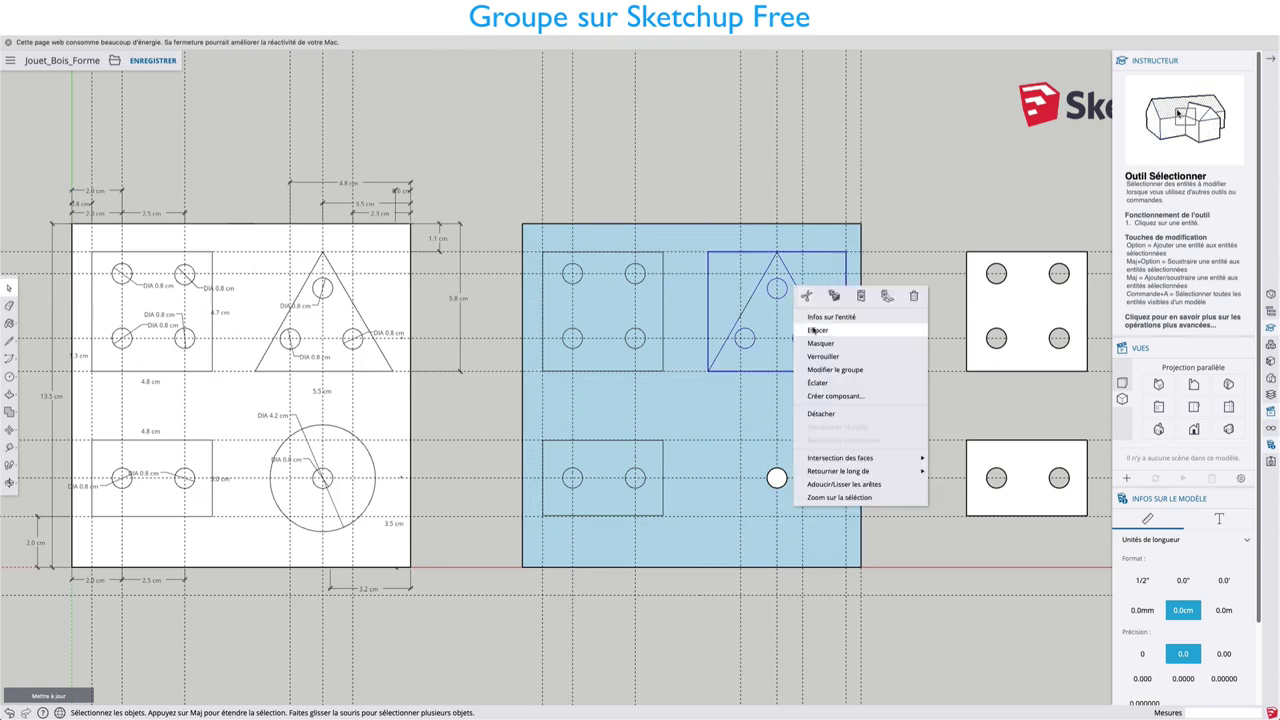
left_click(815, 372)
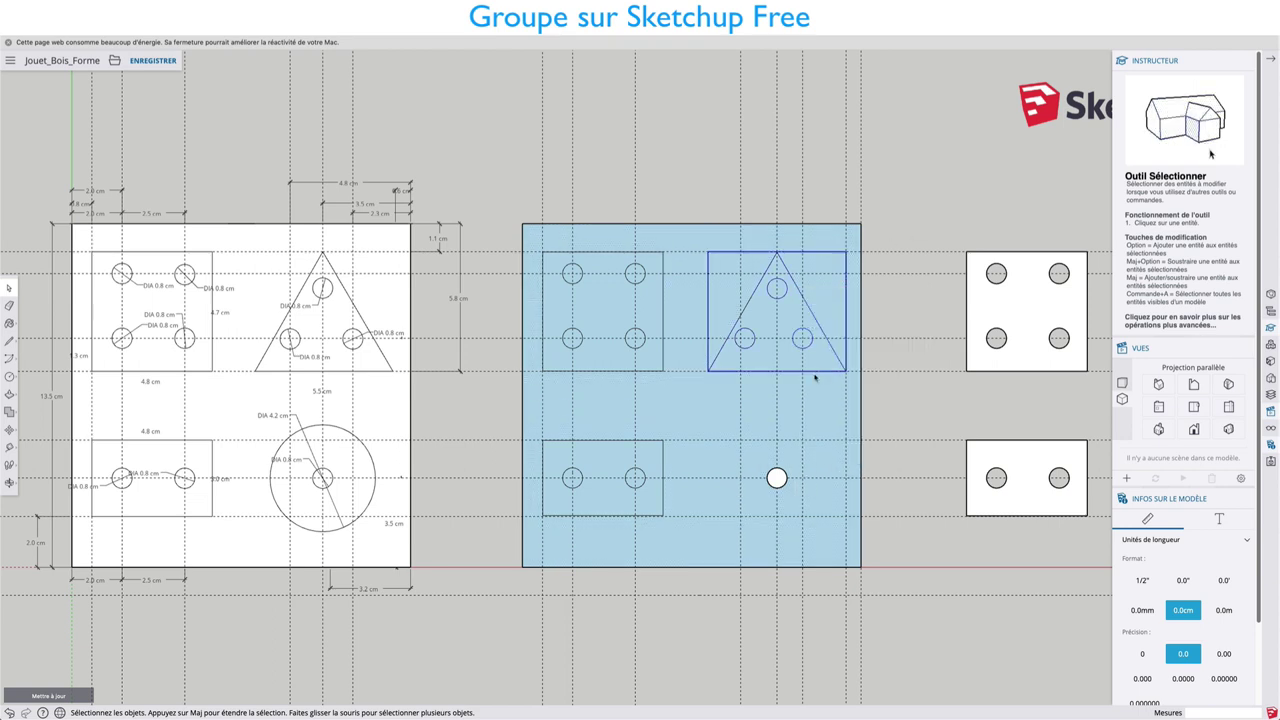
left_click(661, 298)
right_click(662, 298)
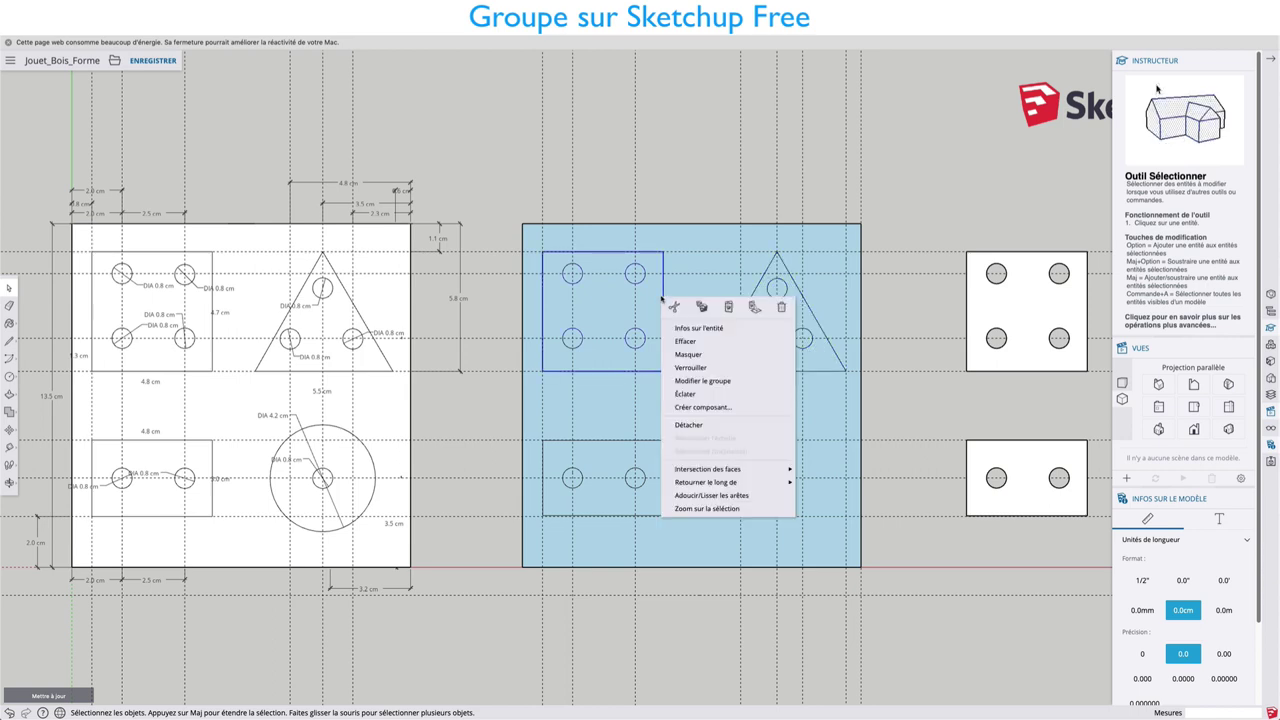
left_click(684, 381)
left_click(662, 447)
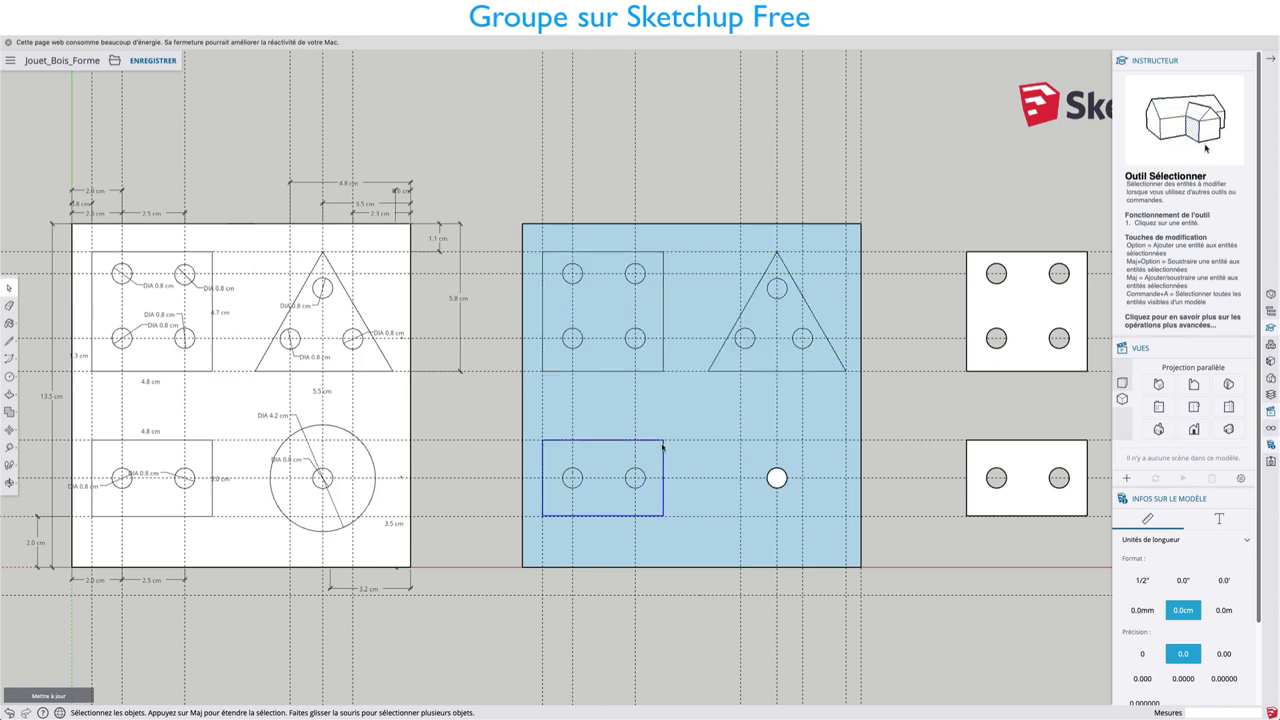
right_click(662, 447)
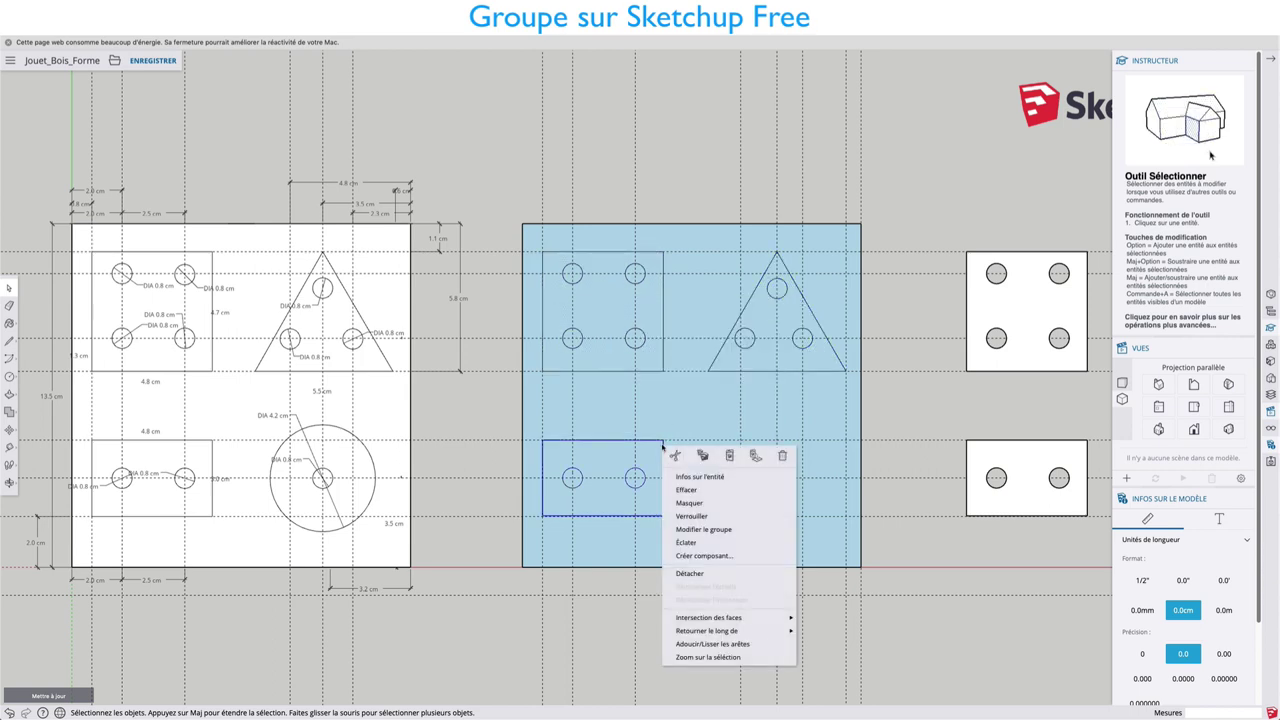
left_click(695, 542)
left_click(880, 390)
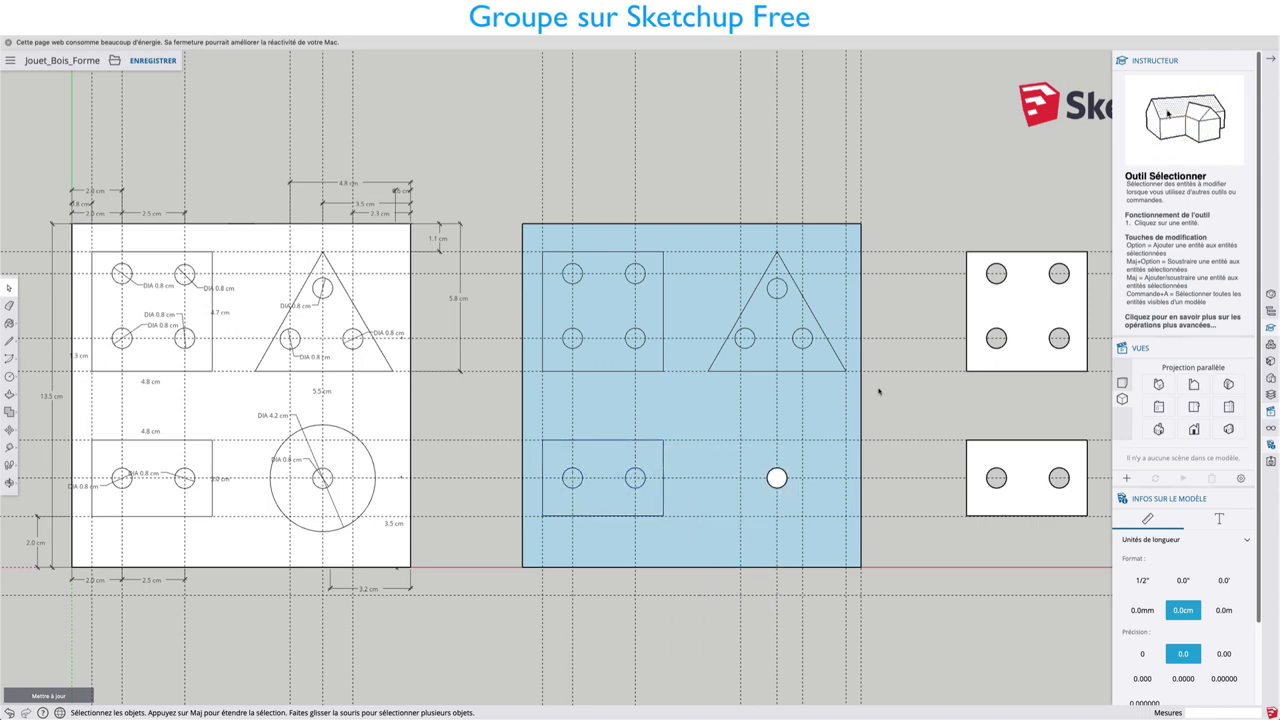
Step: Pull both lower rectangle holes and two square holes up into pegs matching the white peg
middle_click_drag(825, 553, 663, 404)
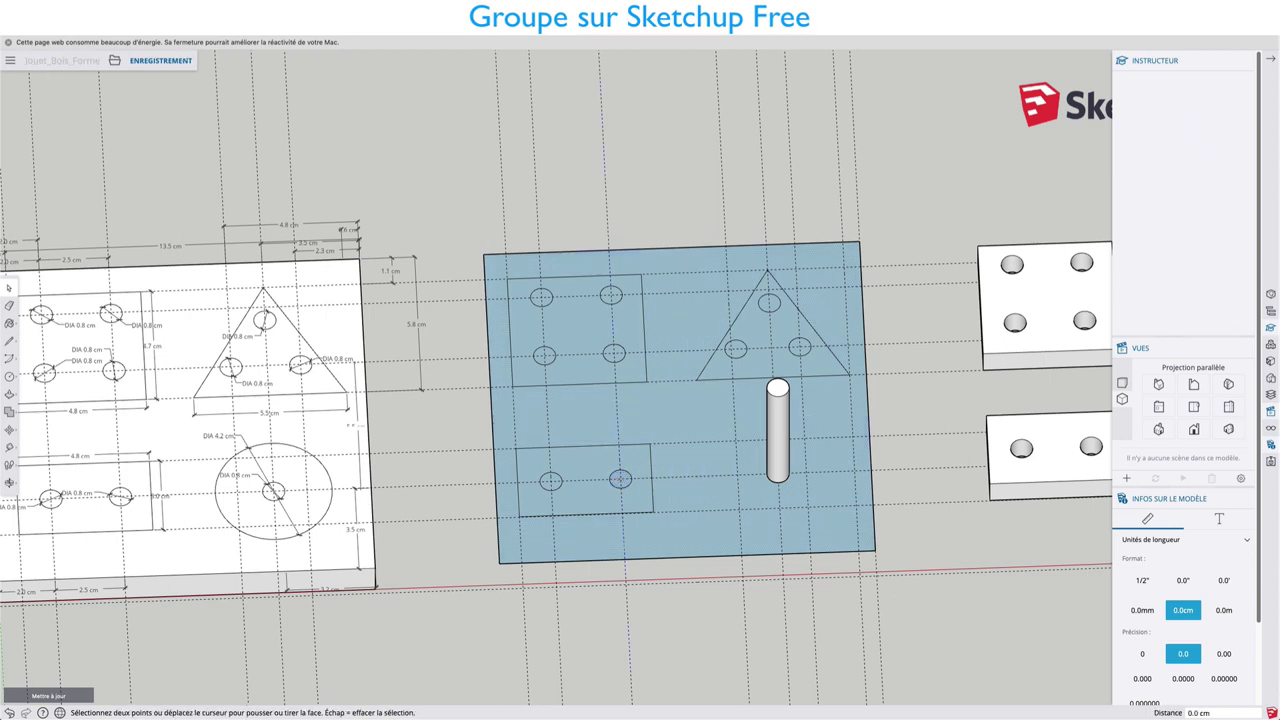
key("p")
left_click(620, 478)
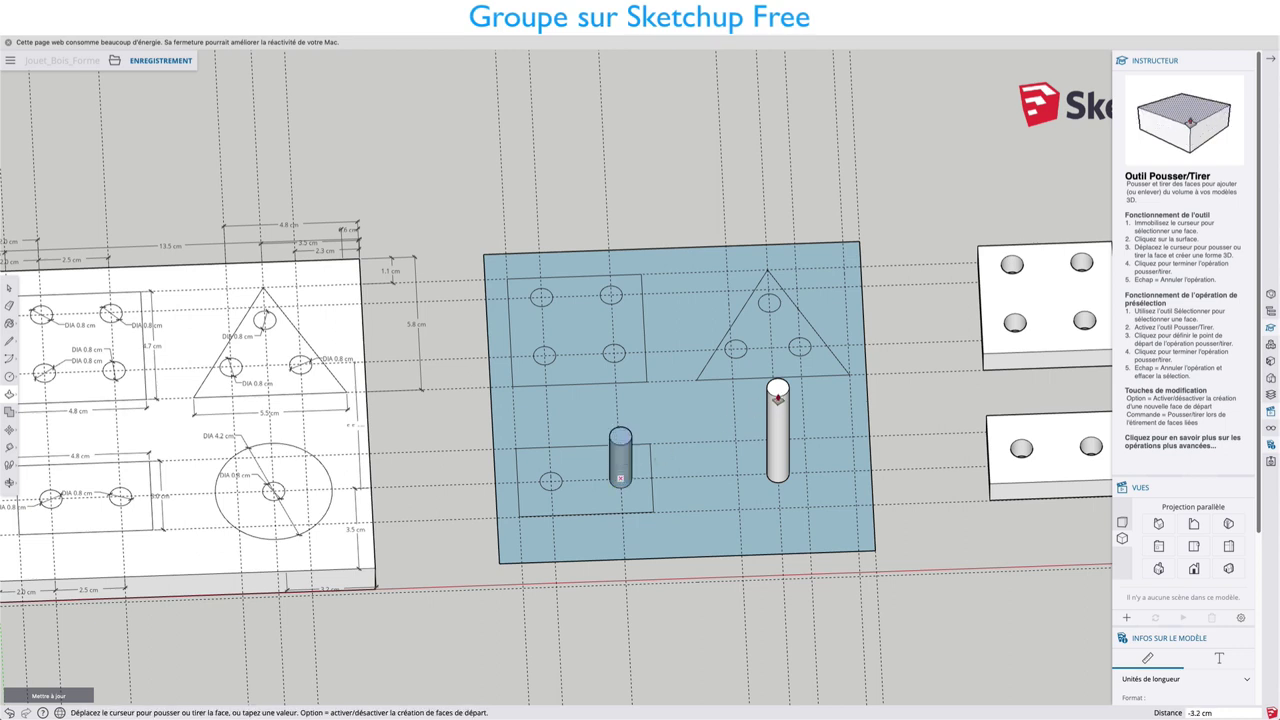
left_click(778, 392)
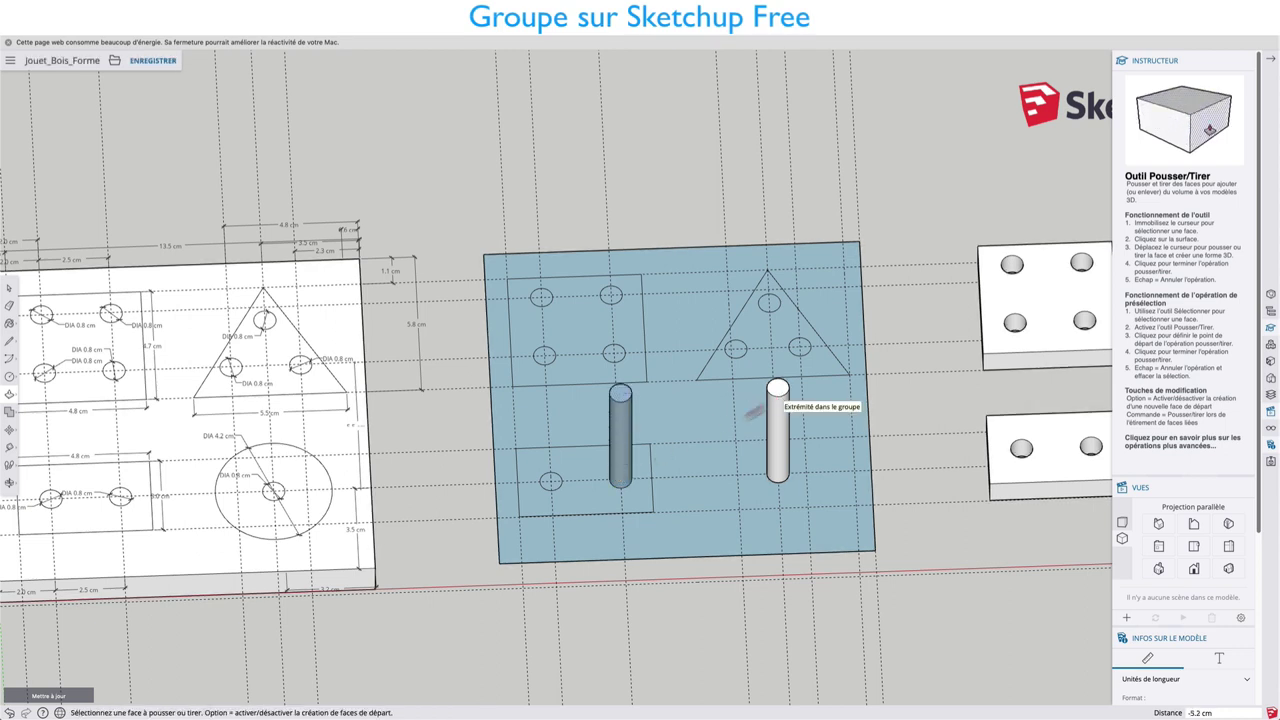
double_click(561, 482)
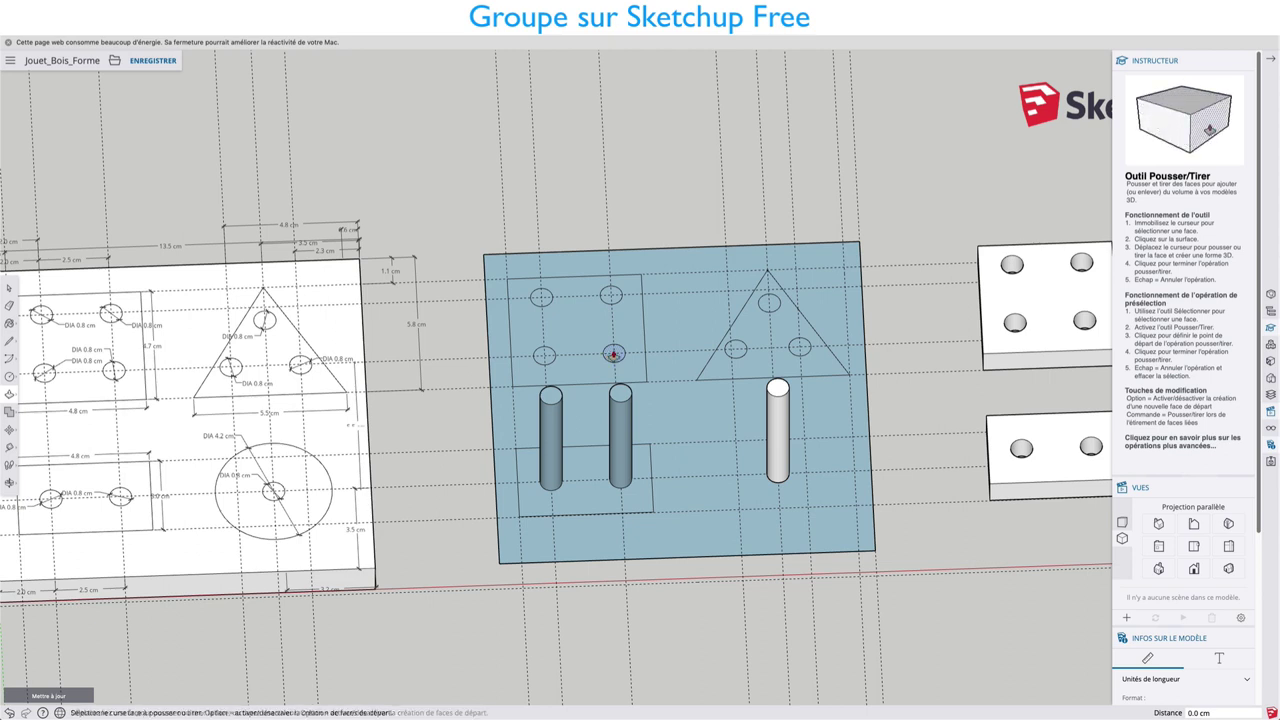
double_click(613, 354)
double_click(544, 355)
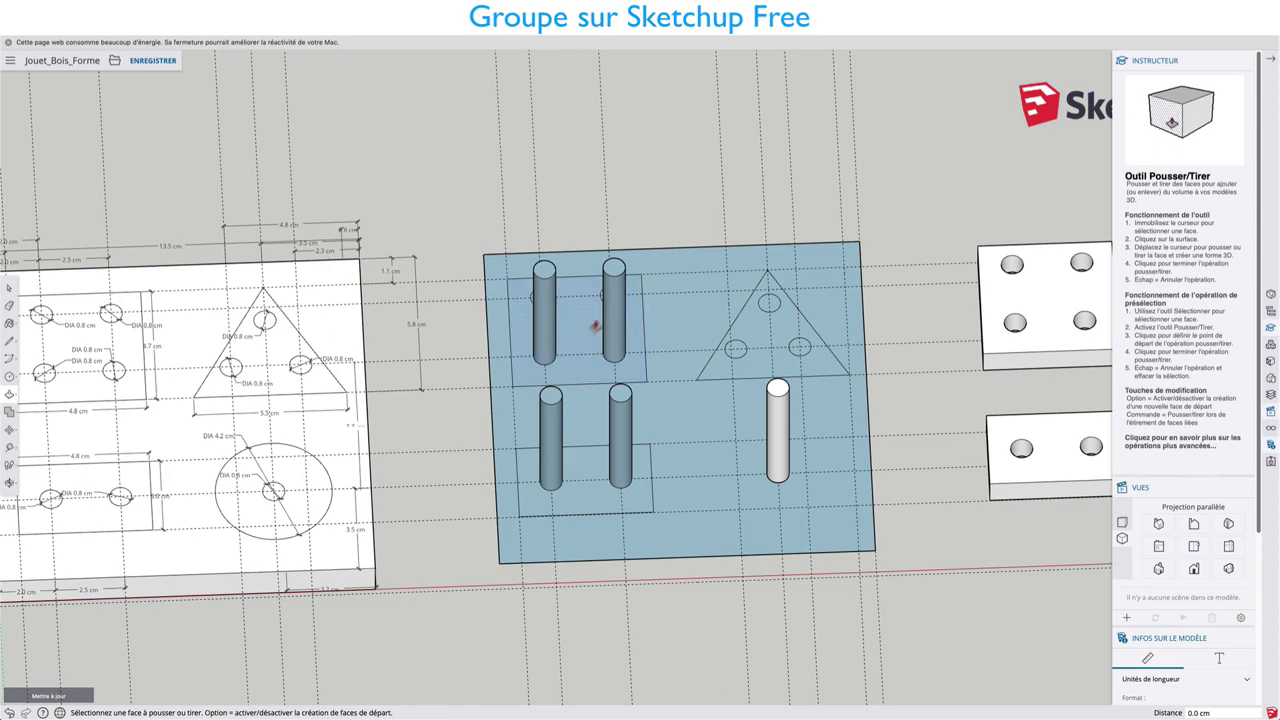
Step: Raise the remaining two square holes and two triangle holes into matching pegs
mouse_move(651, 363)
middle_mouse_down()
mouse_move(848, 349)
mouse_move(716, 343)
middle_mouse_up()
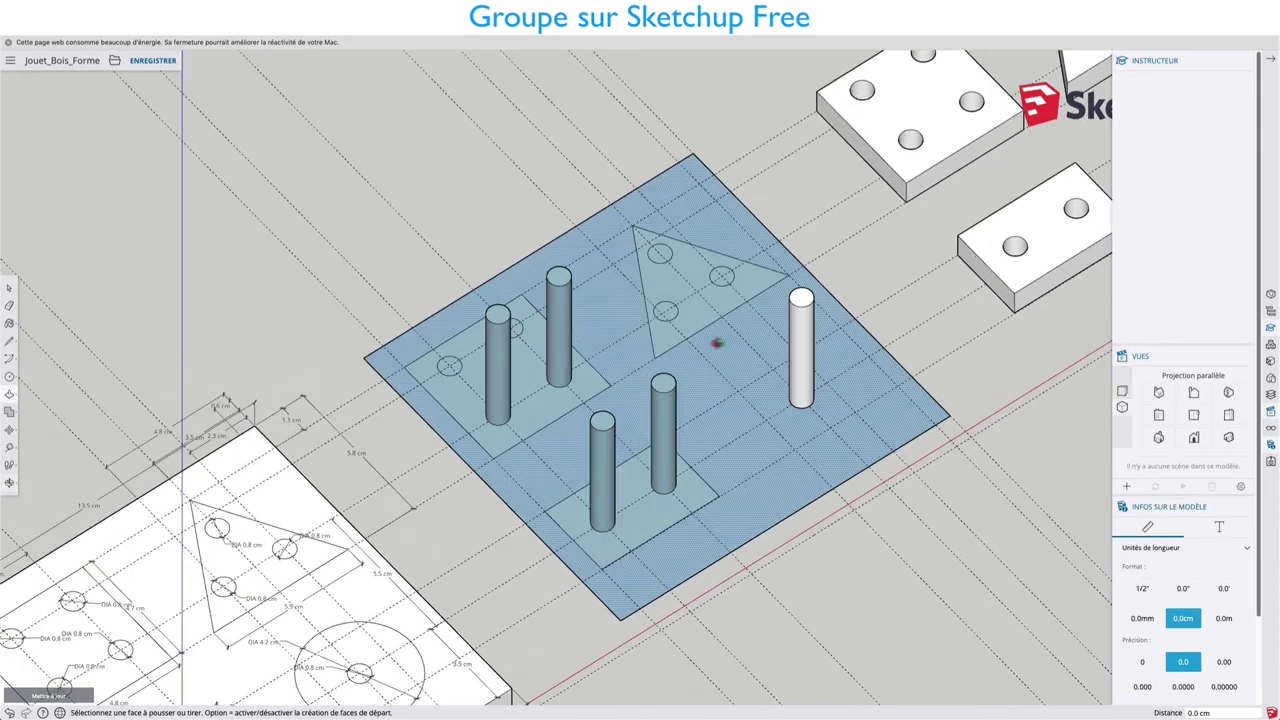
double_click(449, 365)
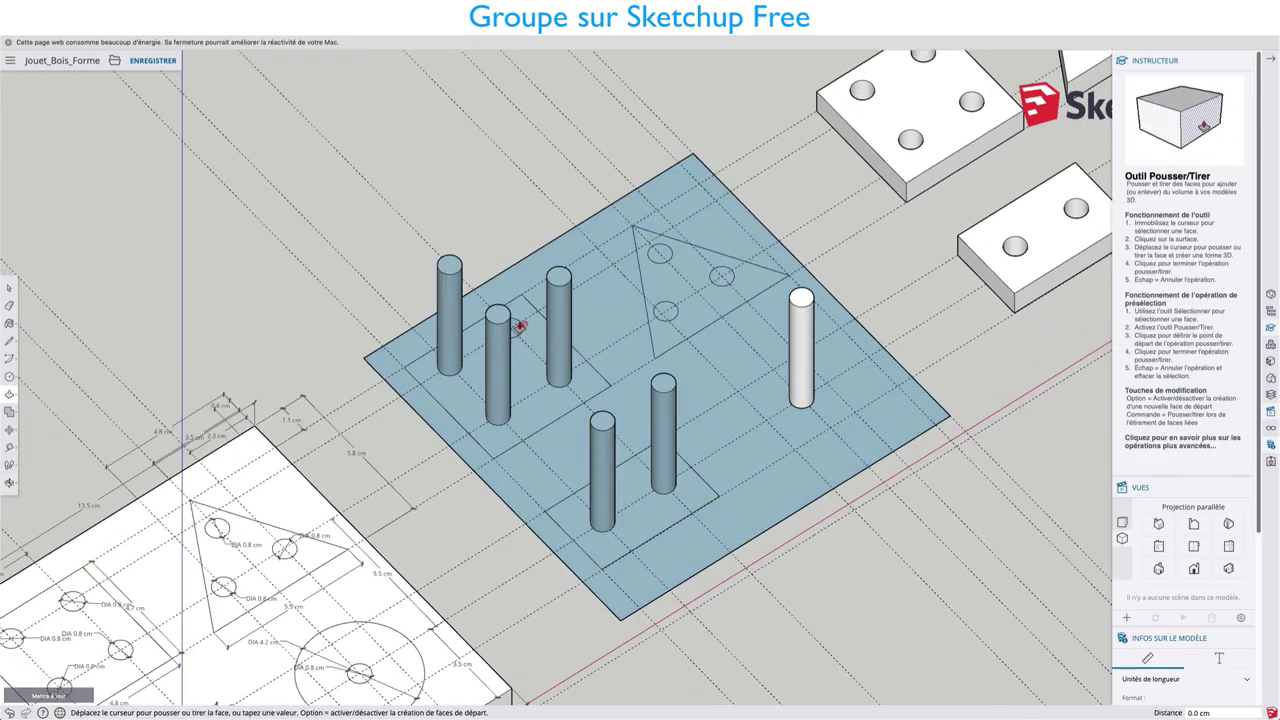
double_click(517, 327)
double_click(667, 312)
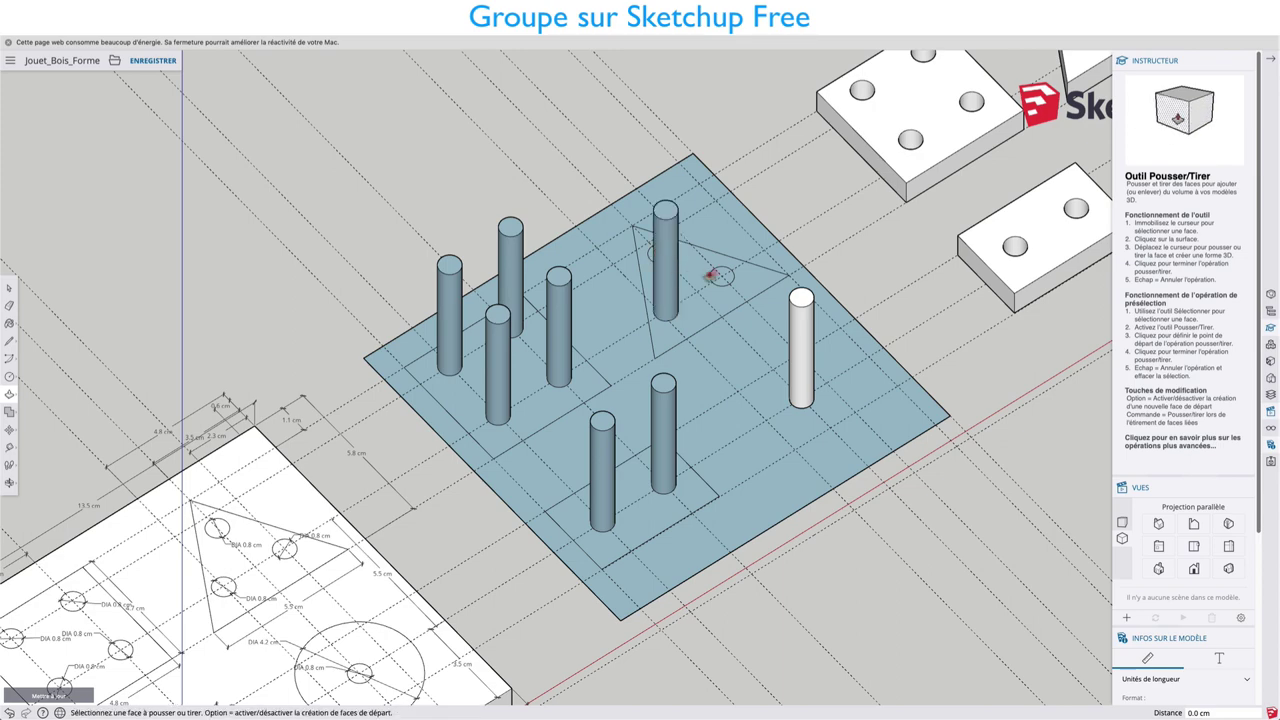
double_click(722, 276)
mouse_move(514, 360)
middle_mouse_down()
mouse_move(787, 356)
mouse_move(696, 349)
mouse_move(666, 489)
middle_mouse_up()
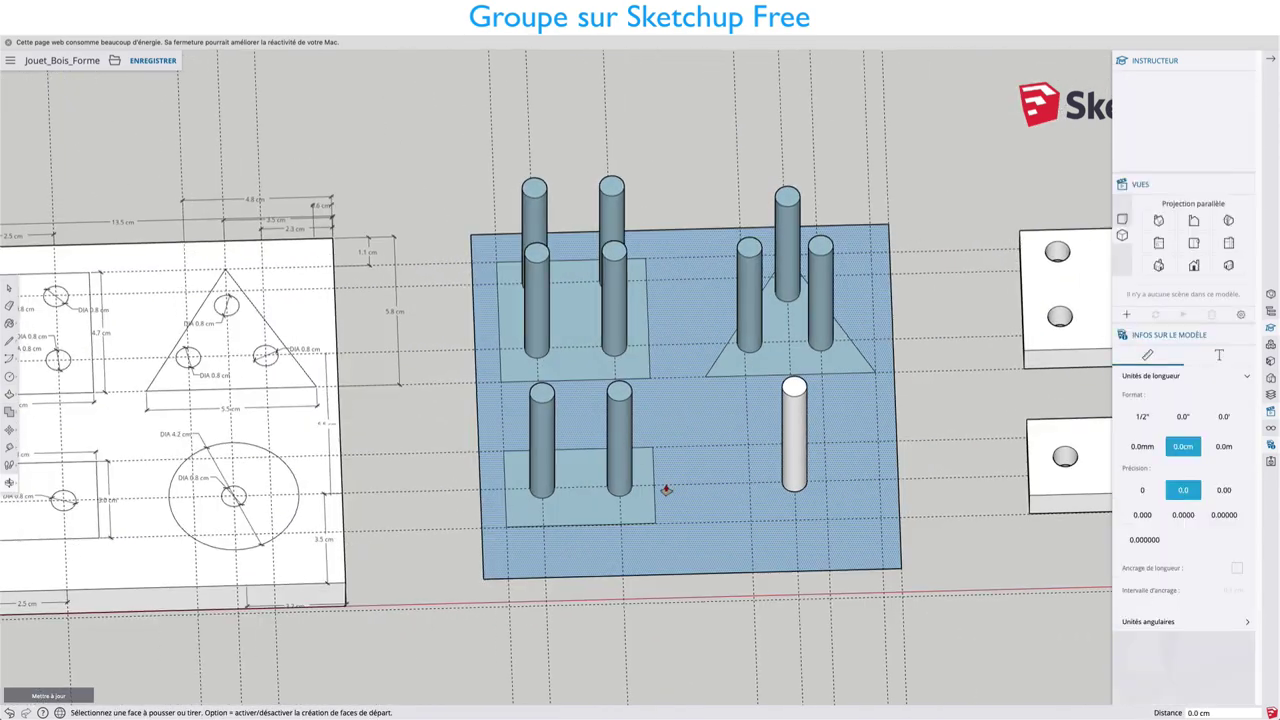
Step: Delete the lower rectangle's outline edges, keeping its pegs
key("space")
scroll(656, 460, "up", 3)
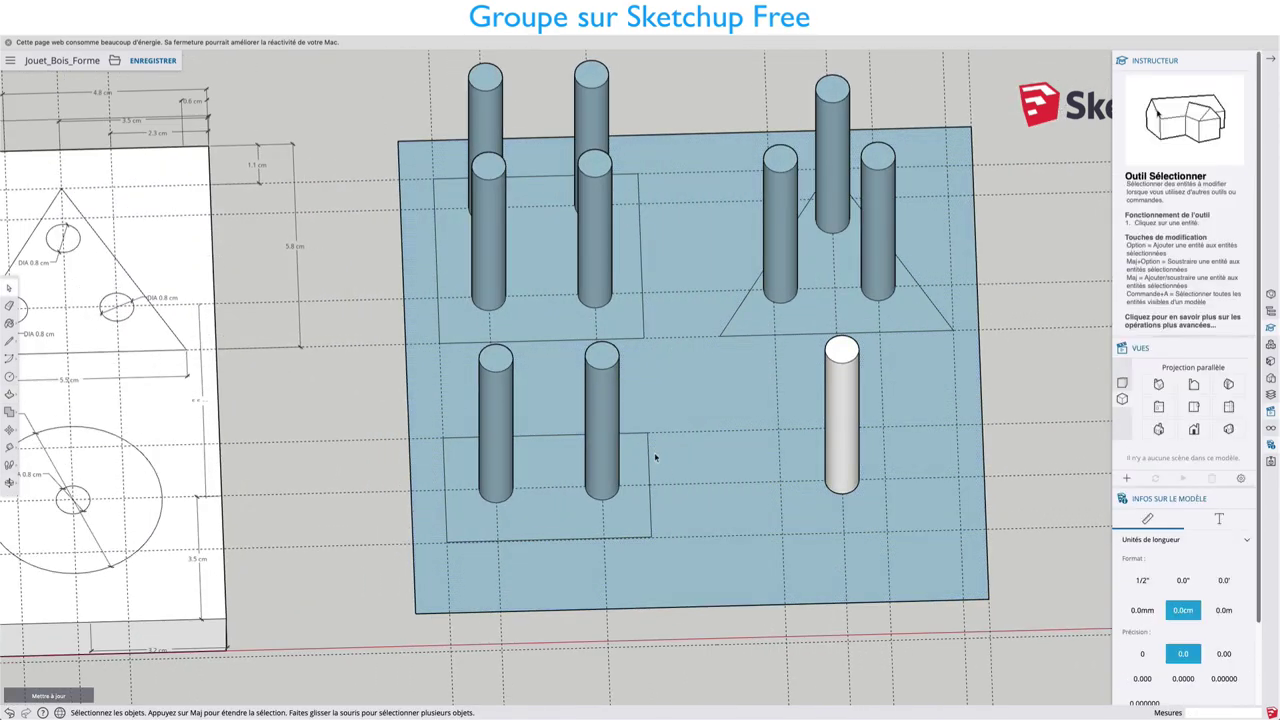
left_click(648, 448)
left_click(527, 540, "shift")
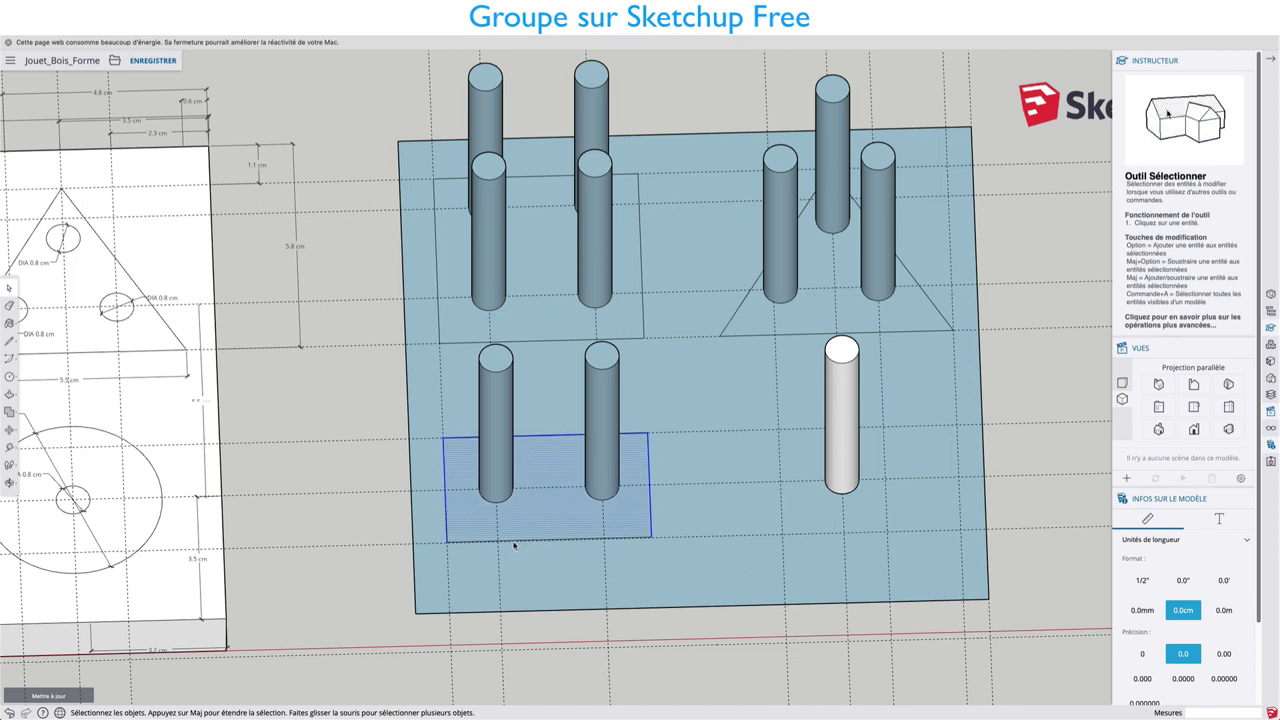
left_click(520, 541, "shift")
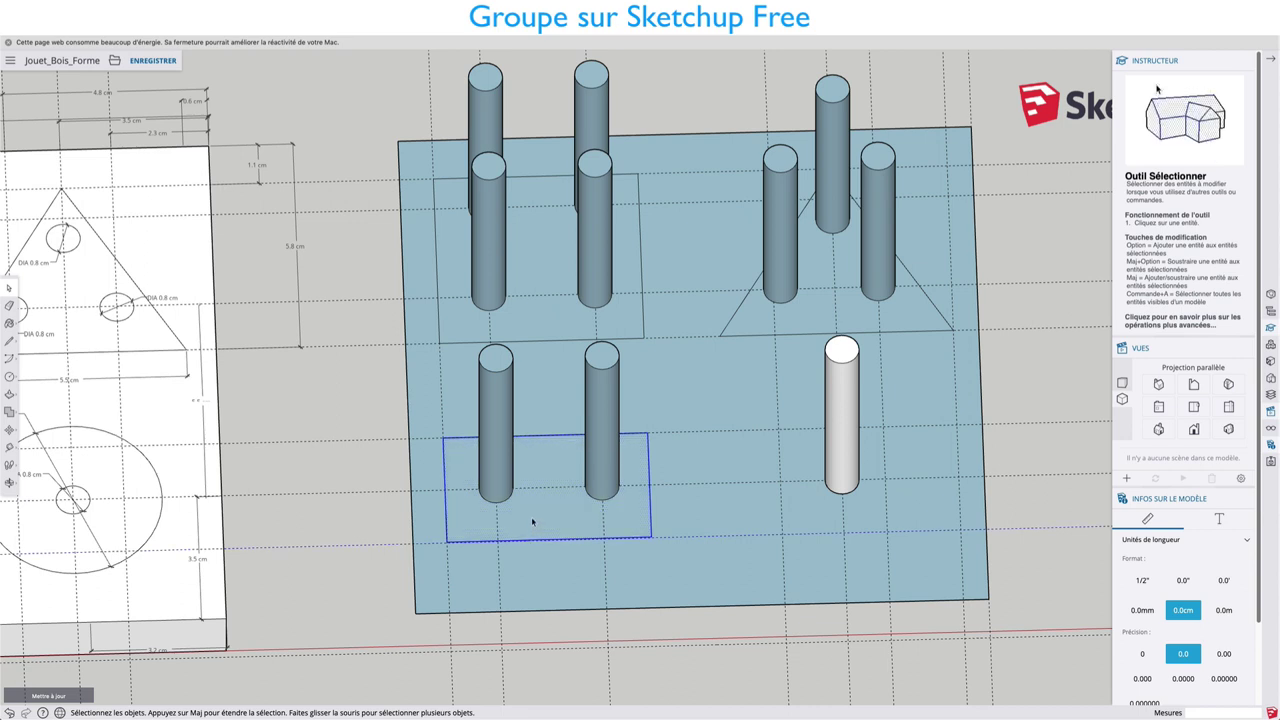
key("Delete")
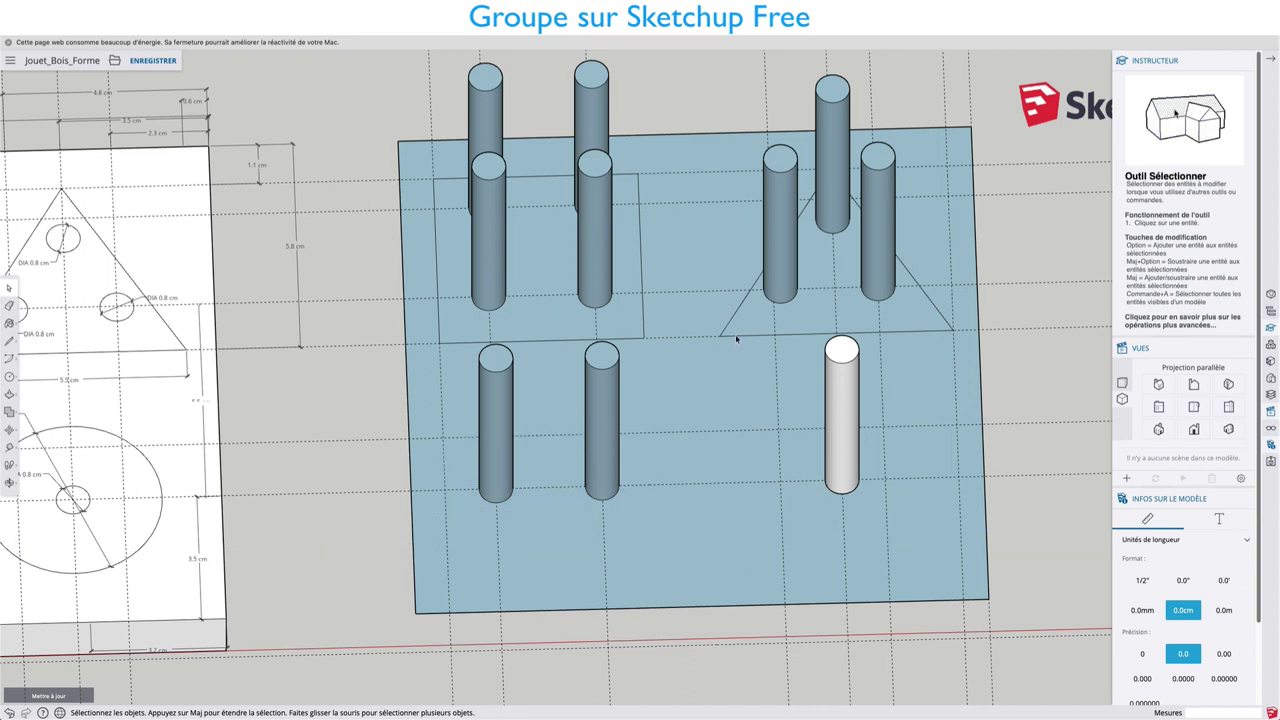
Step: Delete the triangle's outline edges and check the pegs in perspective
left_click(736, 337)
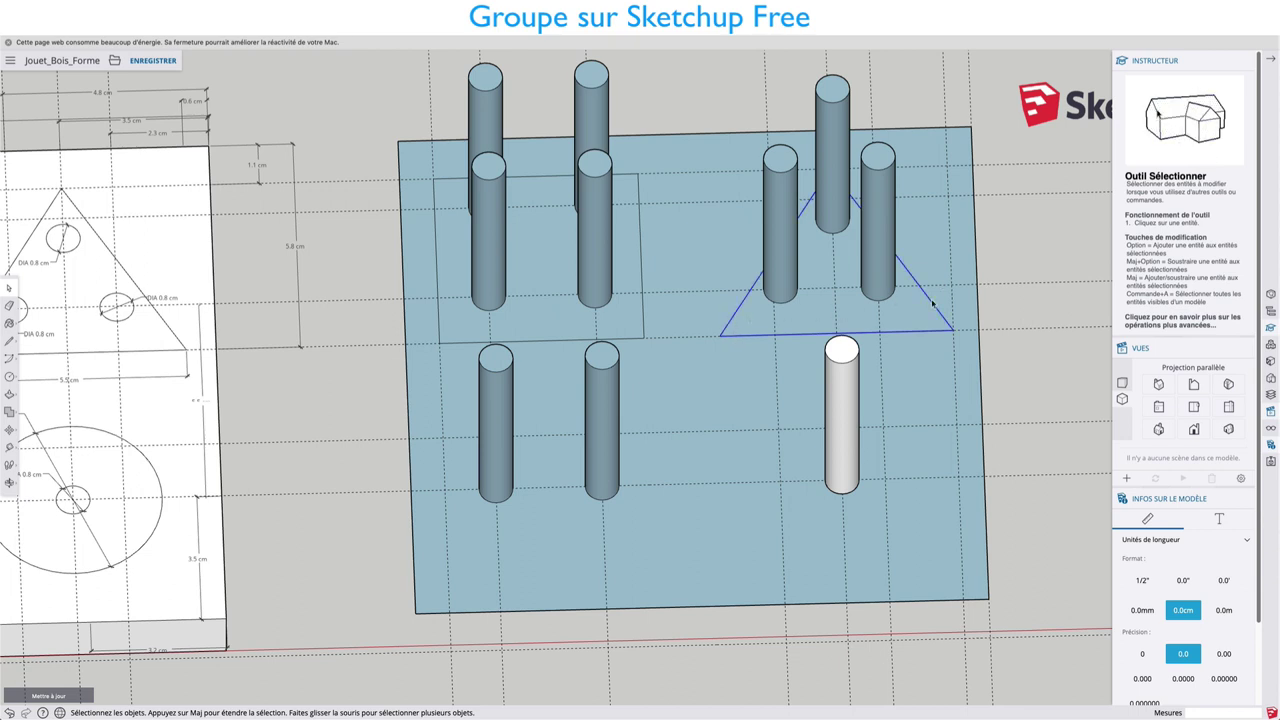
key("Delete")
left_click(642, 281)
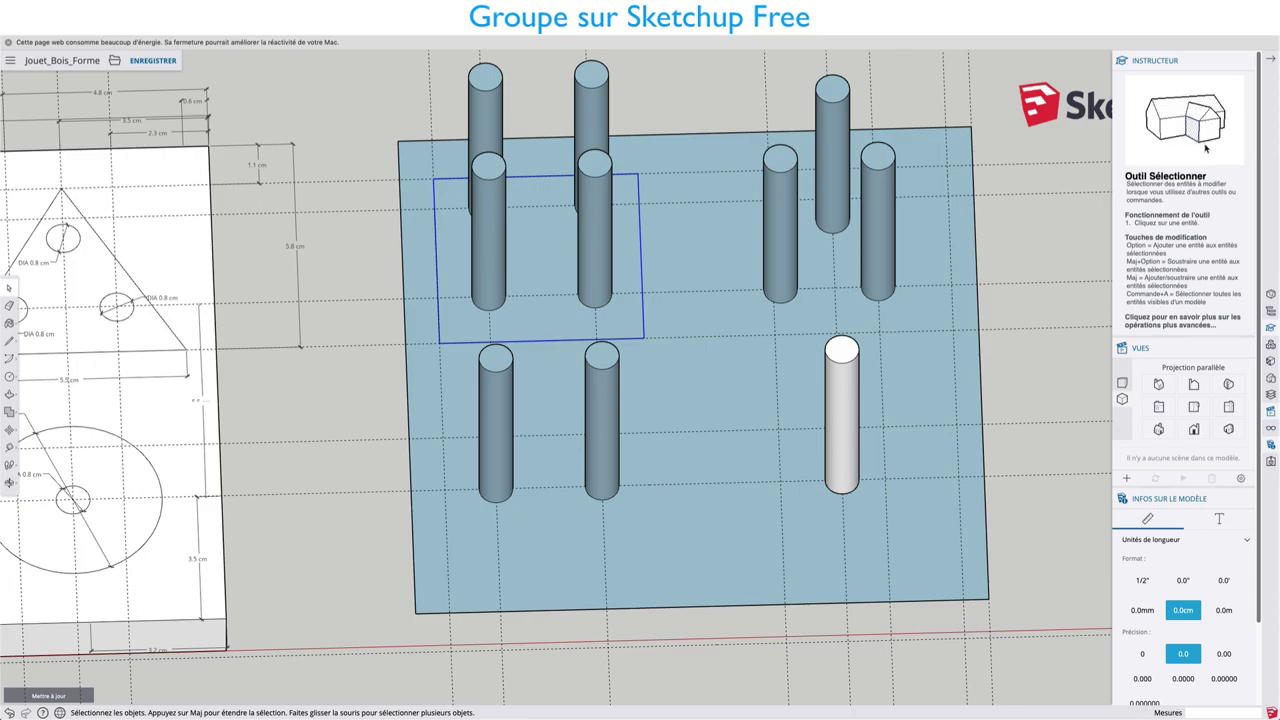
left_click(520, 363)
mouse_move(520, 363)
middle_mouse_down()
mouse_move(751, 257)
mouse_move(752, 312)
mouse_move(647, 354)
mouse_move(560, 534)
mouse_move(563, 583)
mouse_move(629, 484)
middle_mouse_up()
Step: From Top view, box-select the base plate with its pegs and make it one group
scroll(635, 440, "down", 5)
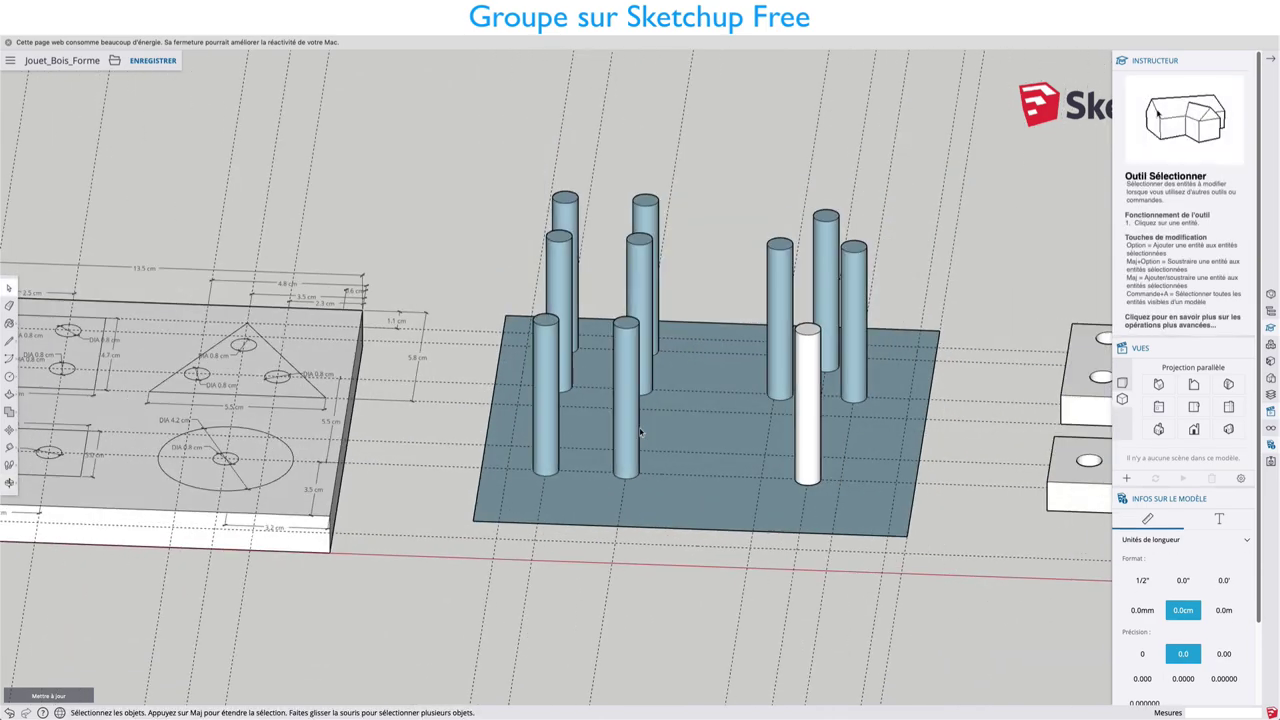
left_click_drag(551, 236, 842, 587)
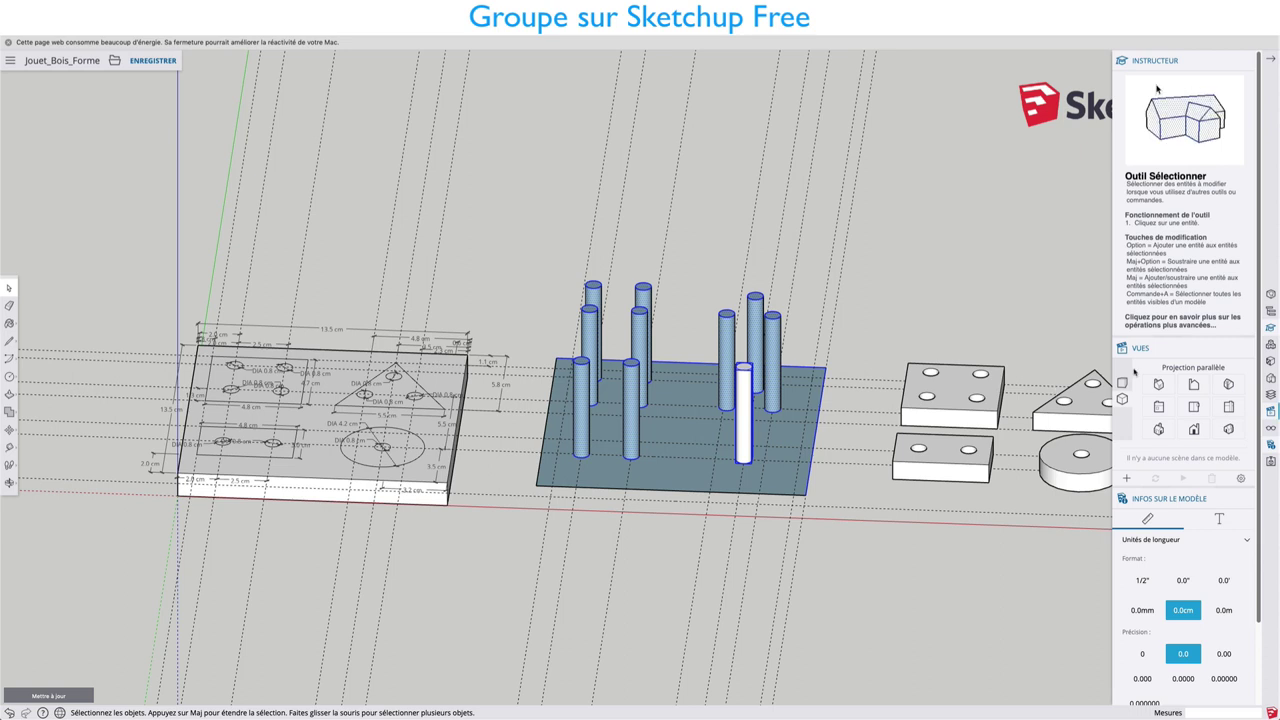
left_click(1207, 411)
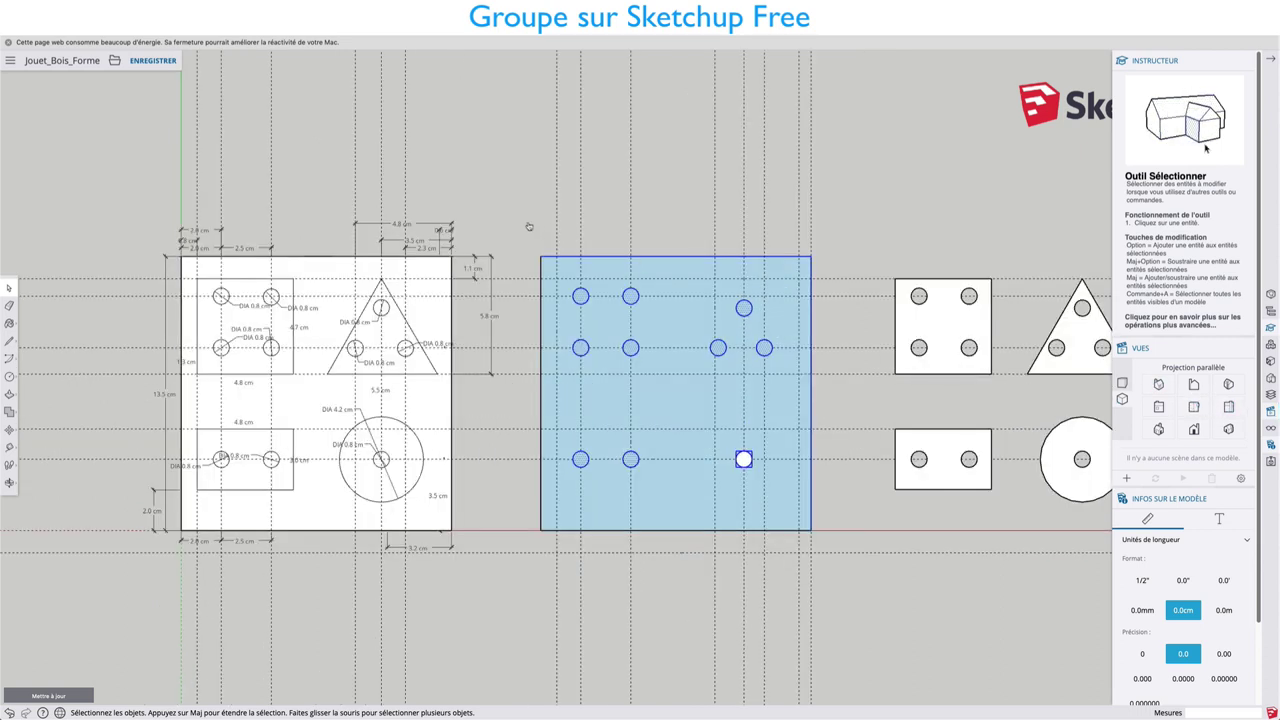
left_click_drag(521, 222, 827, 576)
right_click(680, 494)
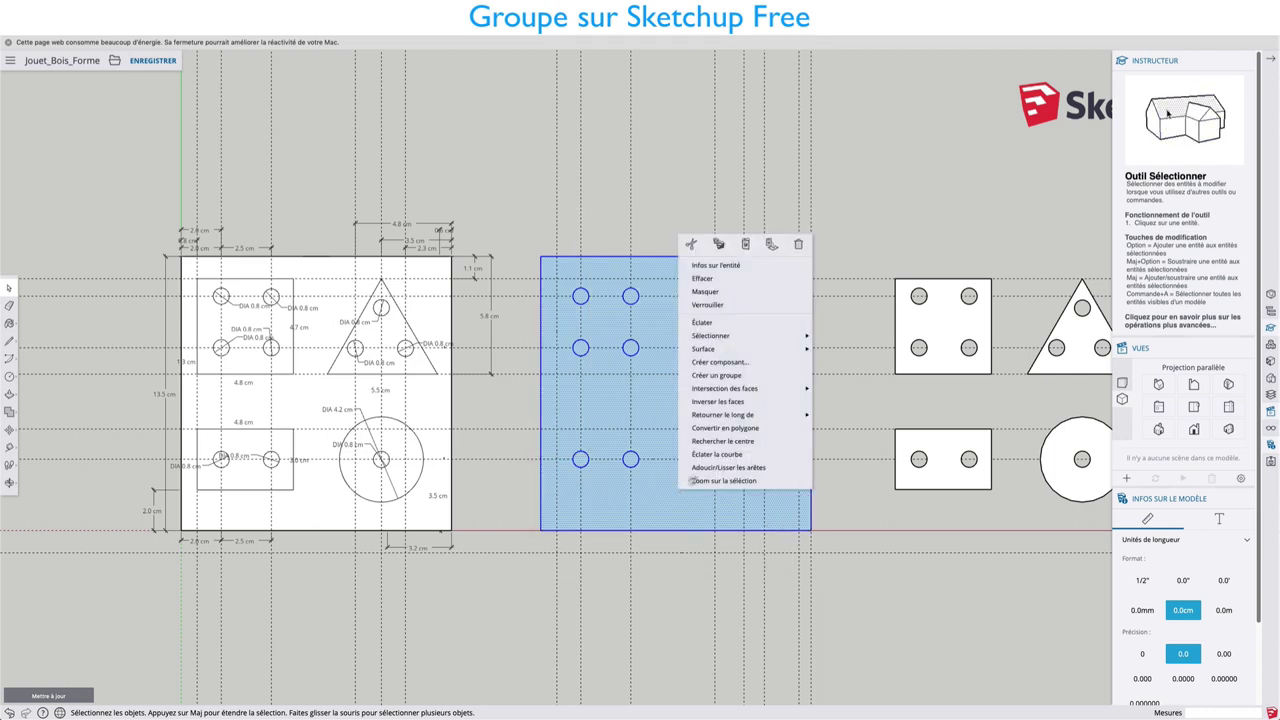
left_click(716, 375)
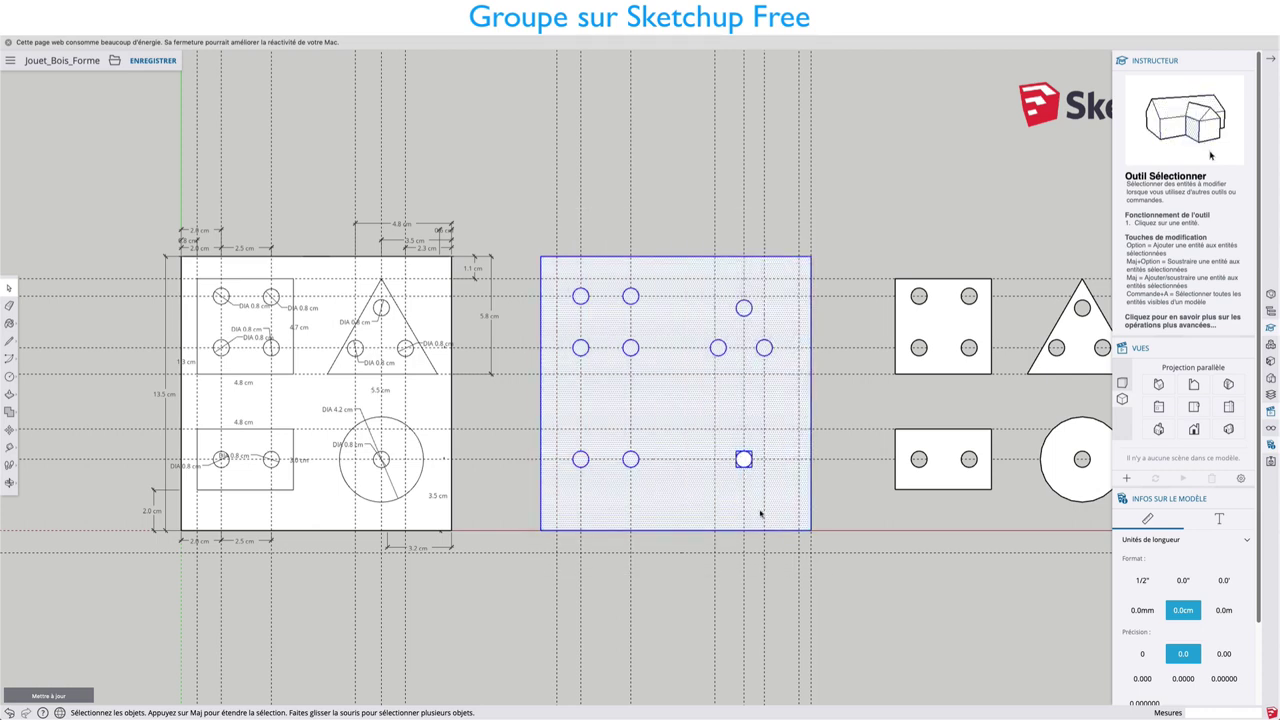
middle_click_drag(760, 514, 808, 286)
Step: Push/pull the grouped peg plate into a thick solid base beneath the ten upright pegs
scroll(775, 393, "up", 3)
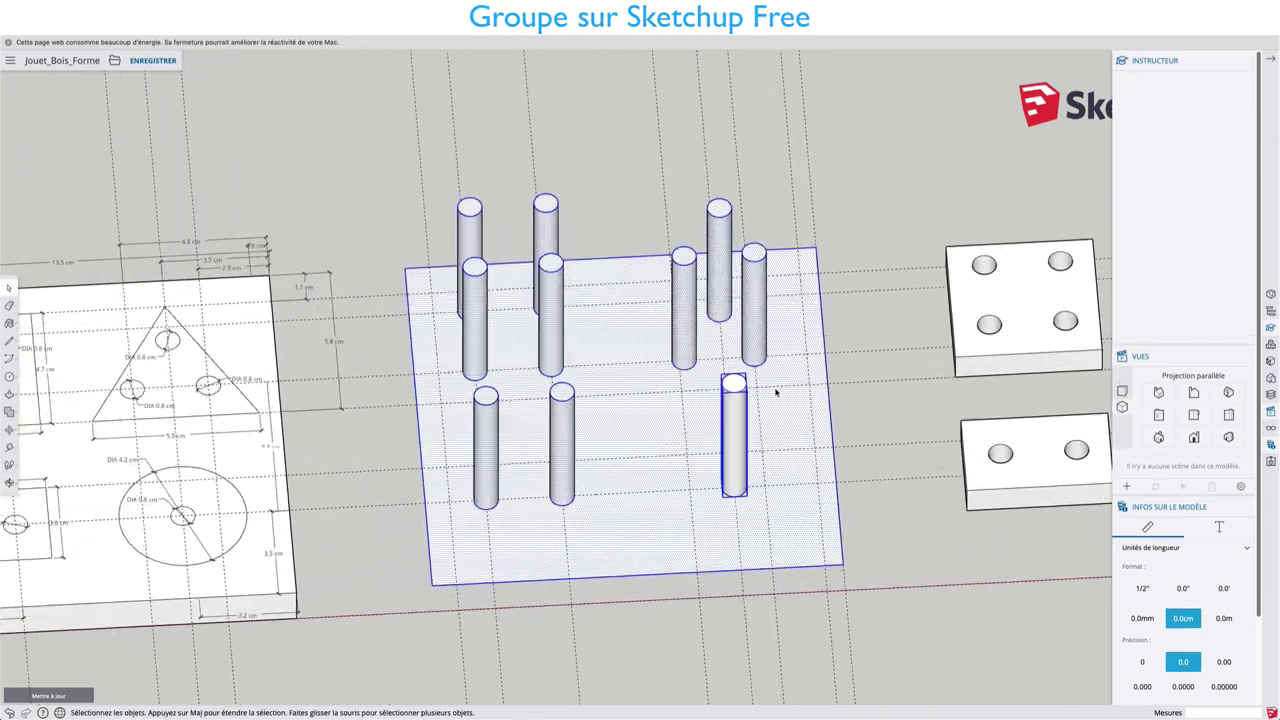
mouse_move(775, 393)
middle_mouse_down()
mouse_move(666, 571)
mouse_move(677, 337)
mouse_move(663, 531)
middle_mouse_up()
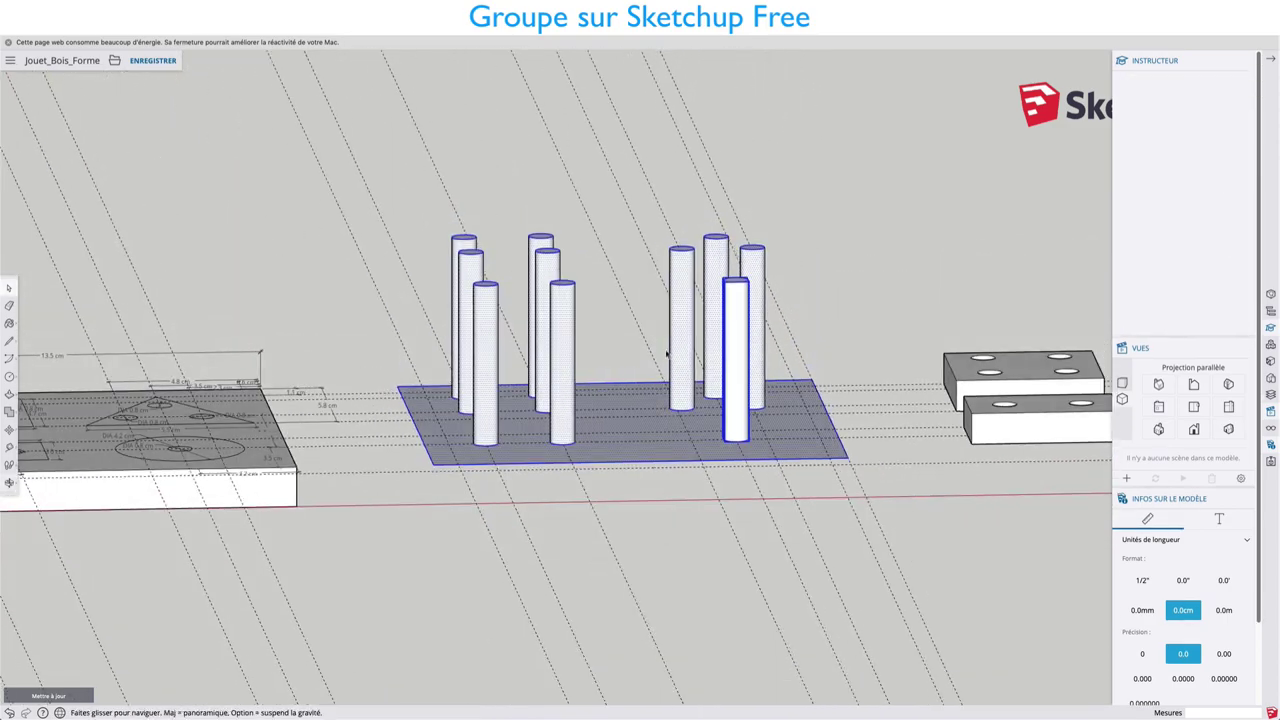
mouse_move(666, 352)
middle_mouse_down()
mouse_move(651, 317)
mouse_move(654, 171)
middle_mouse_up()
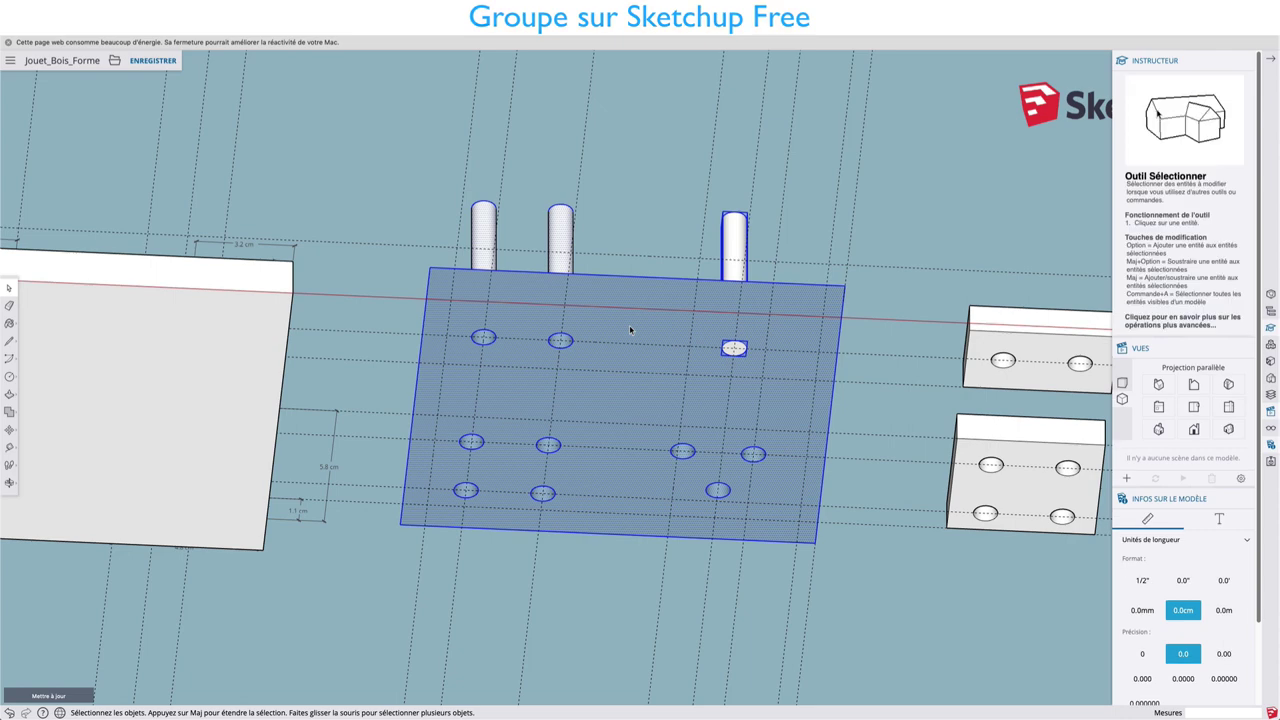
key("p")
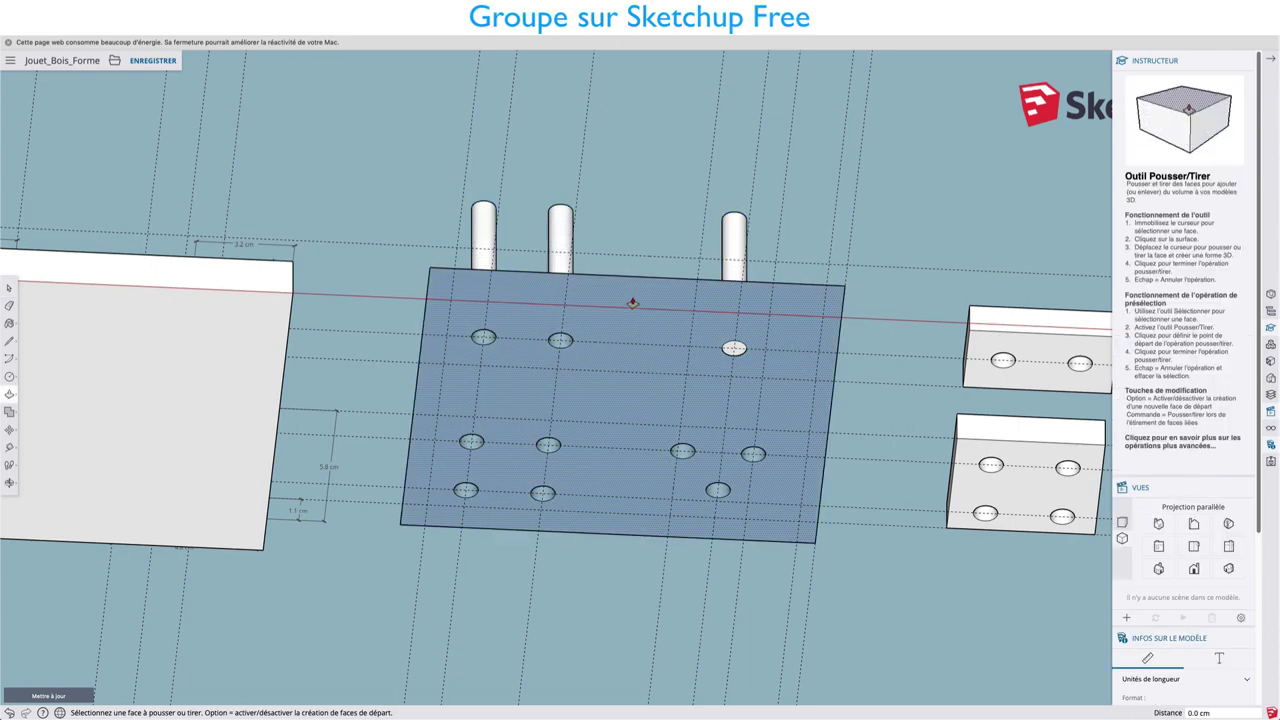
left_click(633, 304)
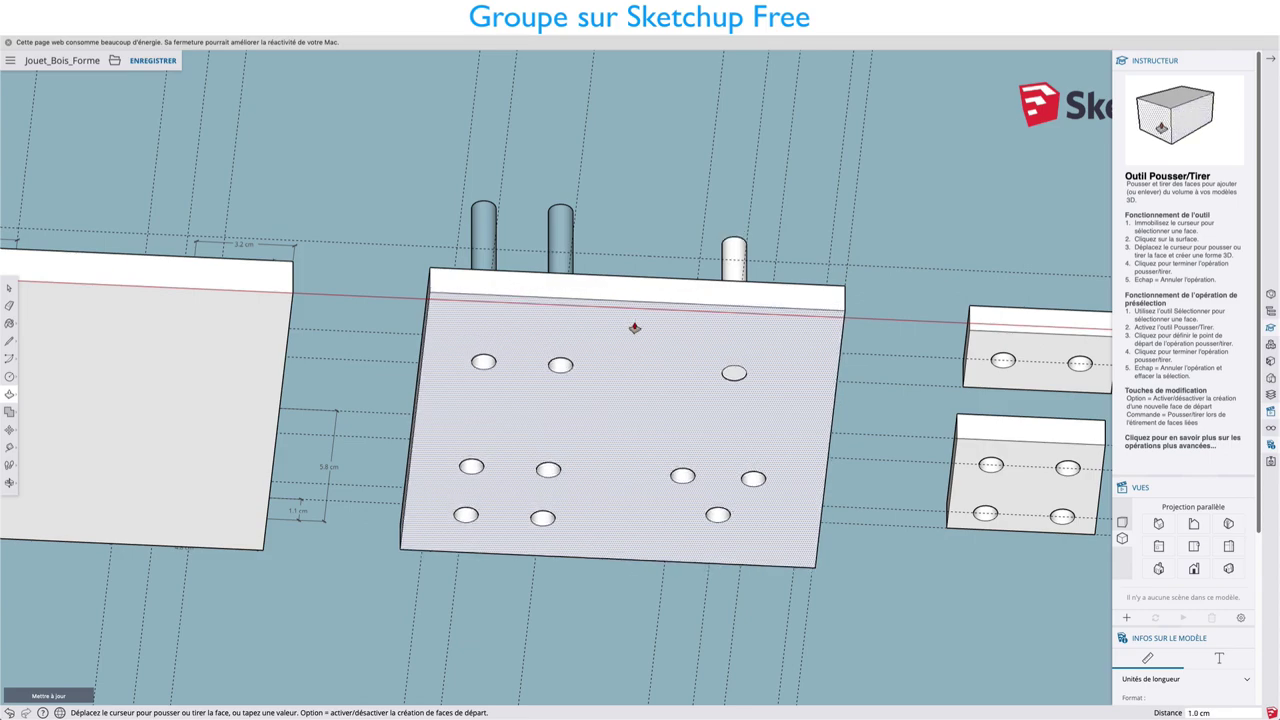
left_click(634, 328)
mouse_move(686, 194)
middle_mouse_down()
mouse_move(691, 357)
mouse_move(656, 491)
middle_mouse_up()
key("space")
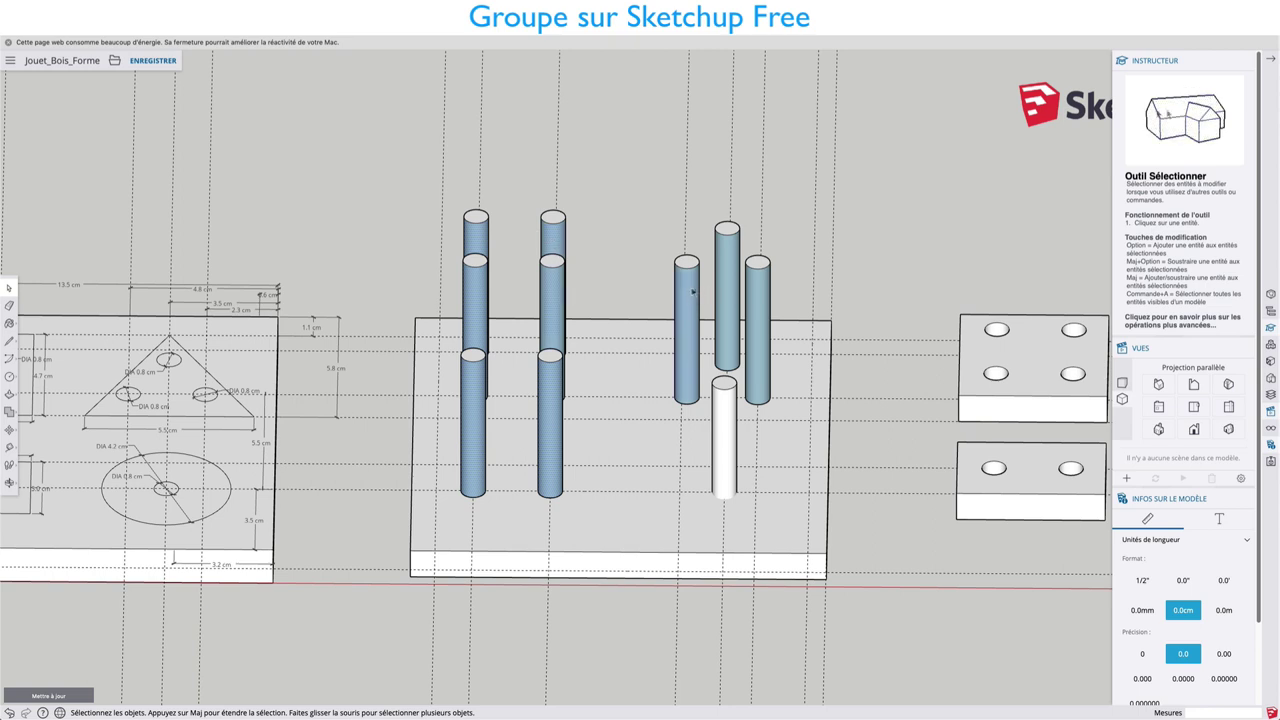
Step: Apply a right-click menu command to the selected pegs
right_click(762, 298)
left_click(790, 441)
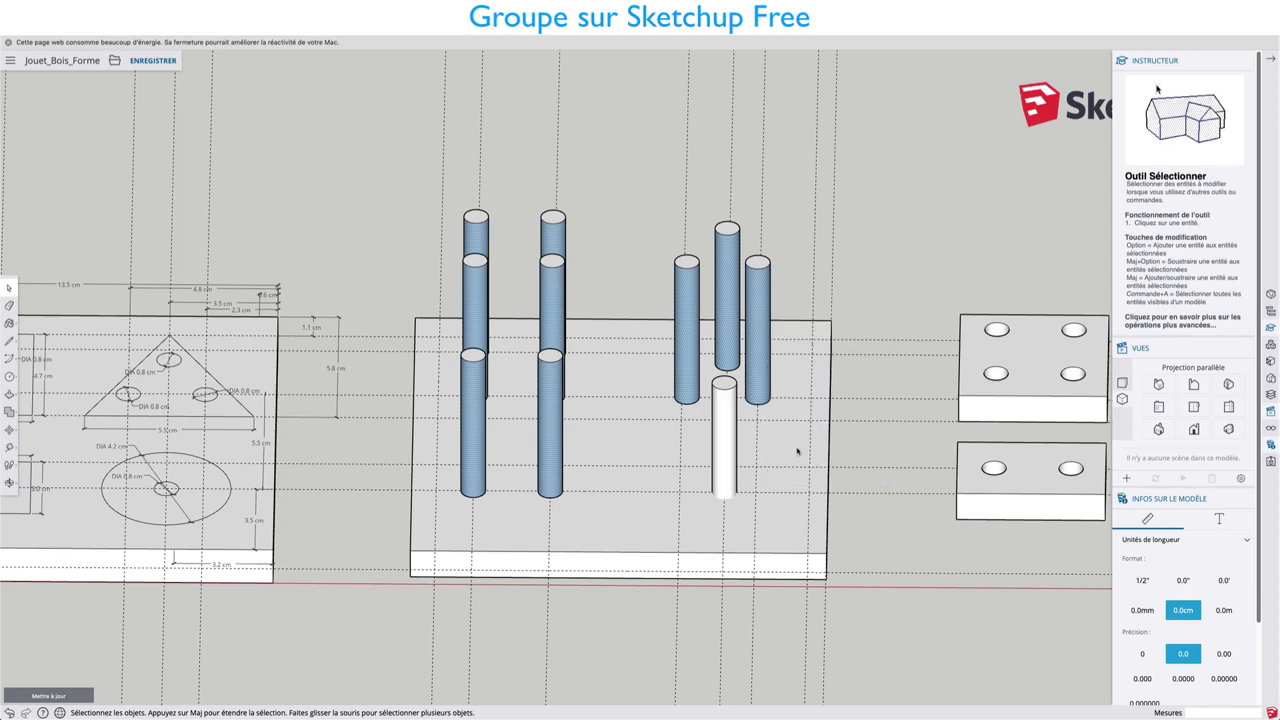
middle_click_drag(709, 357, 623, 494)
key("space")
Step: Orbit and zoom out to review the layout board, pegged base and four shape pieces
scroll(630, 431, "down", 5)
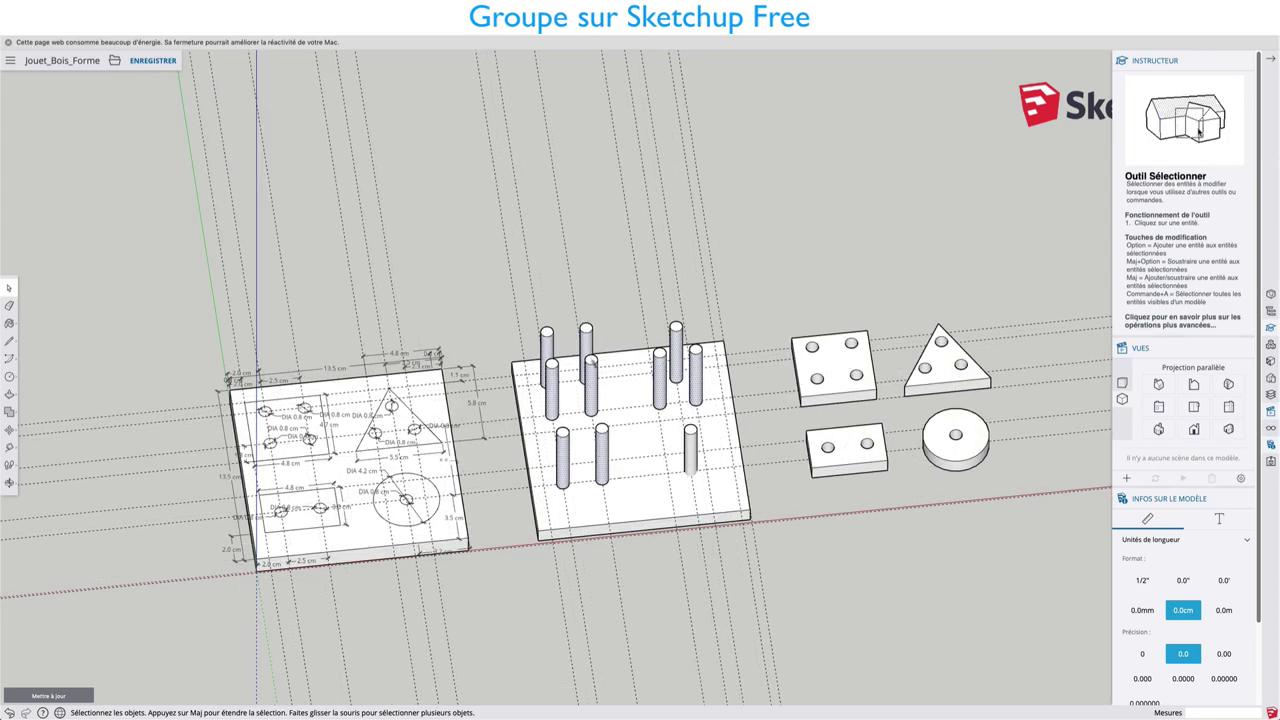
middle_click_drag(593, 513, 524, 516)
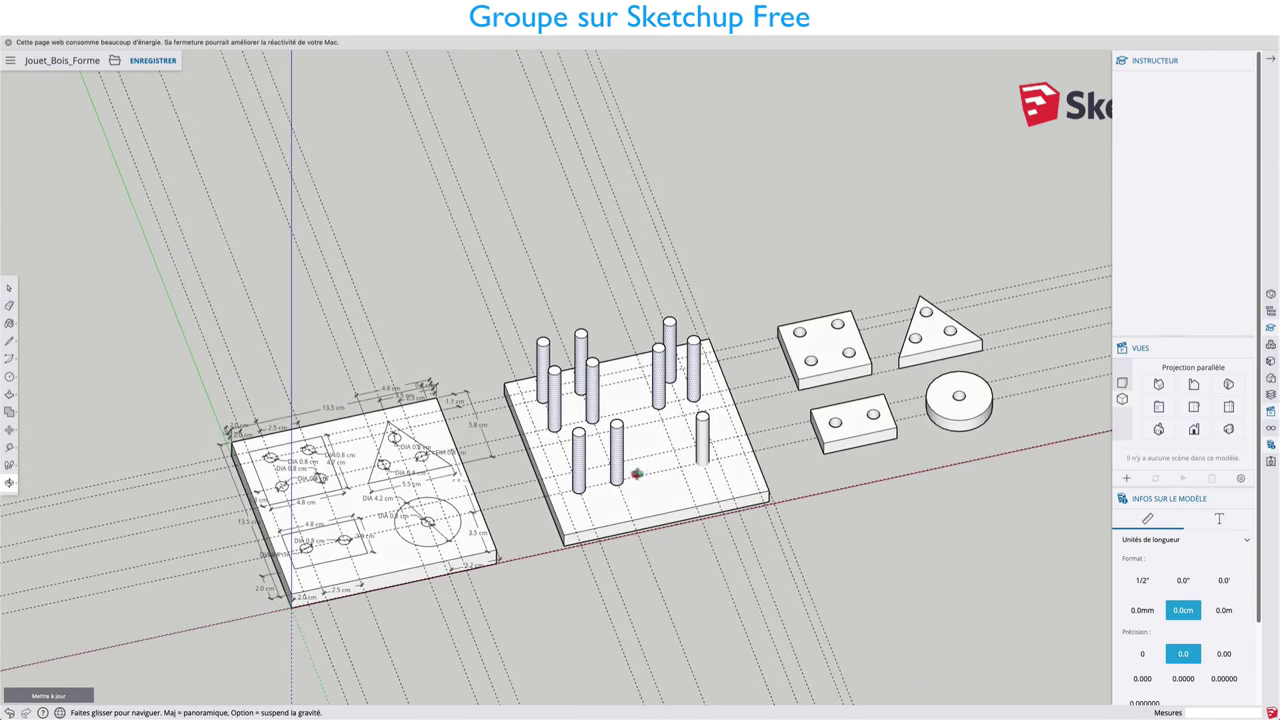
scroll(600, 470, "up", 3)
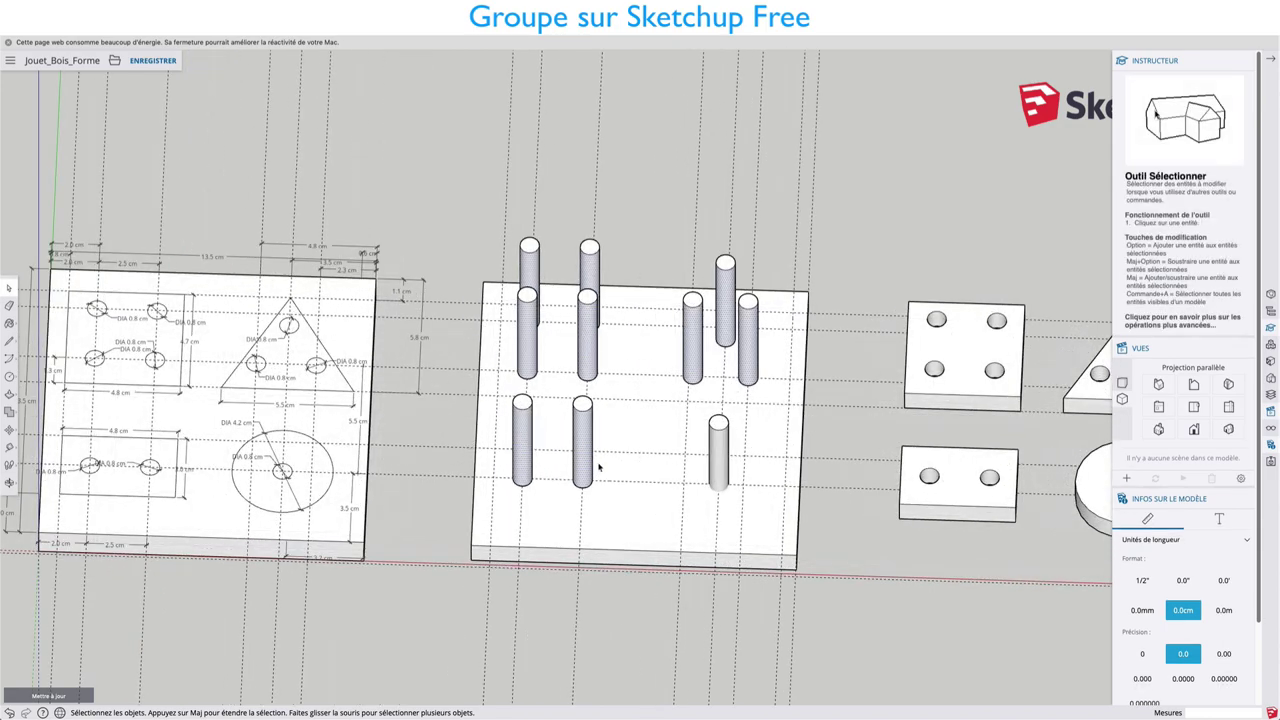
scroll(580, 428, "down", 2)
mouse_move(615, 428)
middle_mouse_down()
mouse_move(731, 366)
mouse_move(672, 380)
mouse_move(690, 375)
middle_mouse_up()
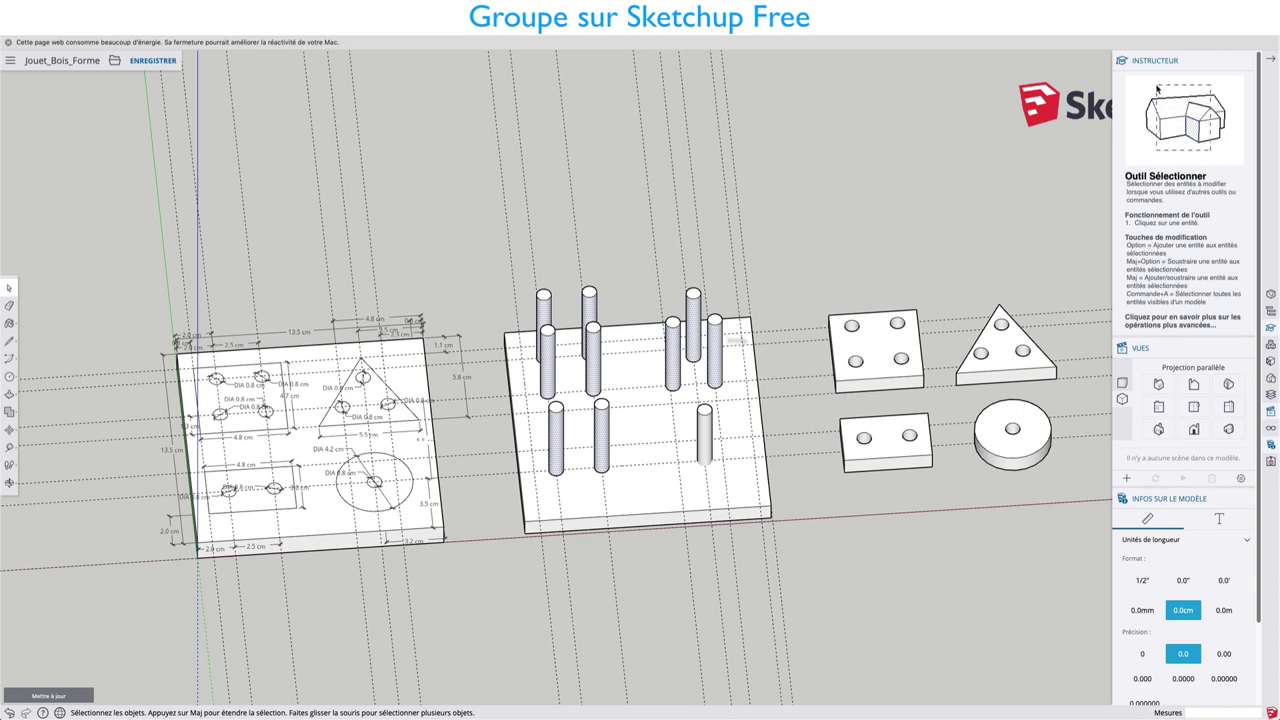
Step: Move the square four-hole piece over the peg base and align it in Top view
left_click(860, 338)
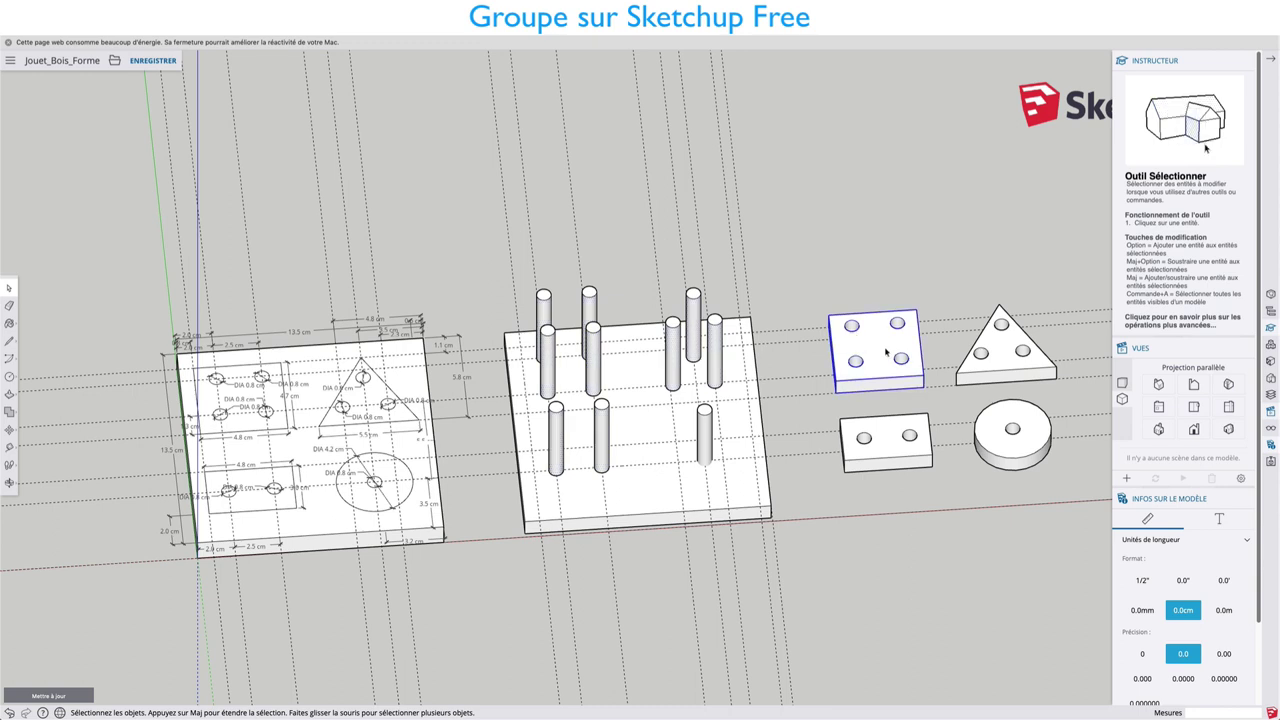
key("m")
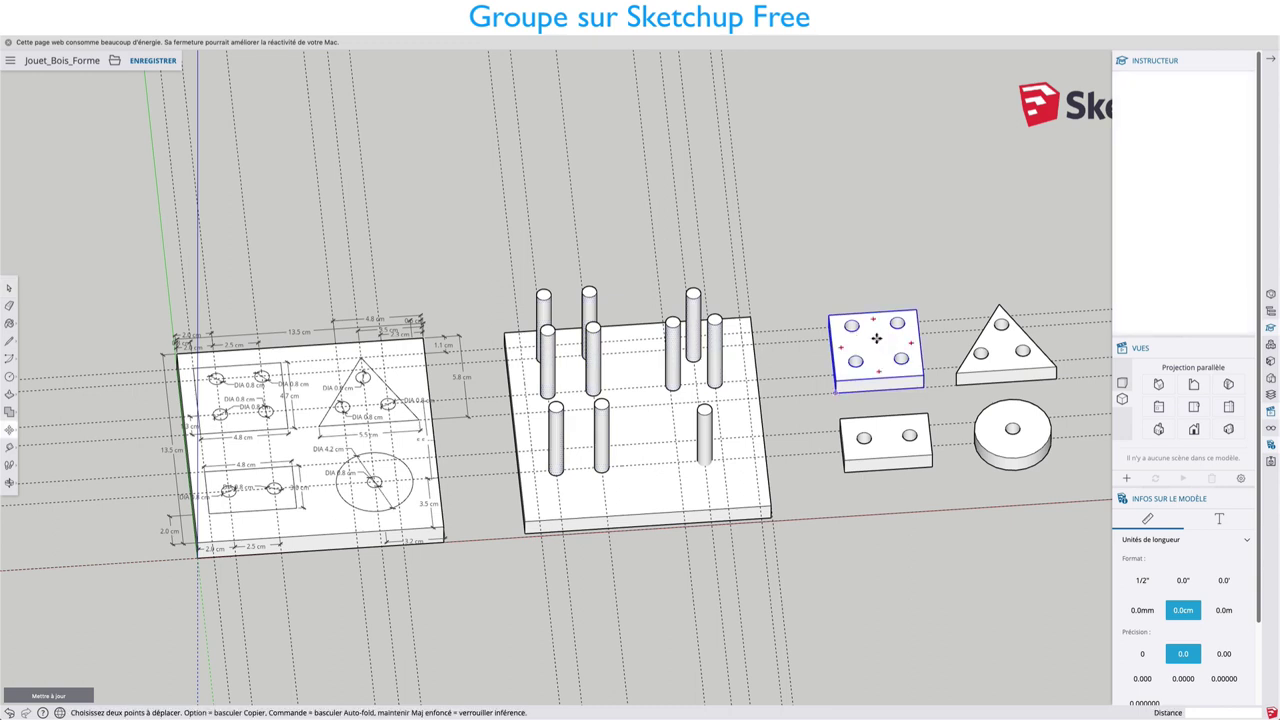
left_click(876, 338)
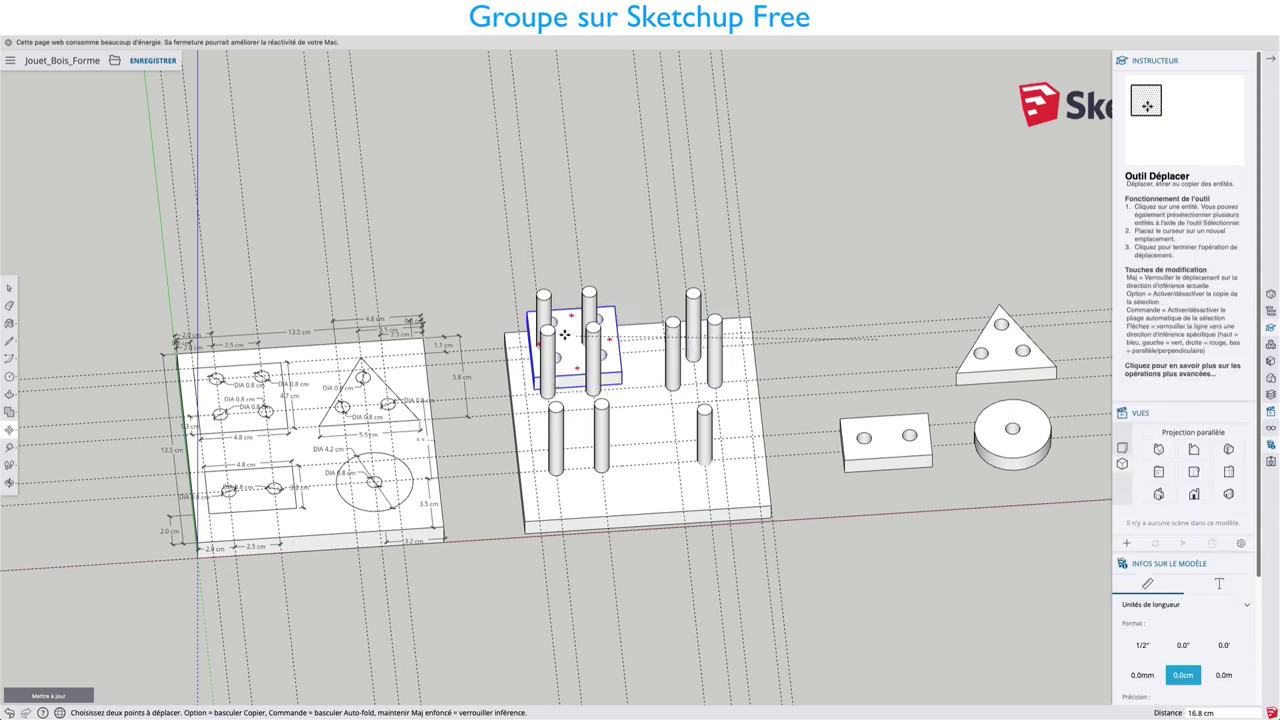
left_click(560, 336)
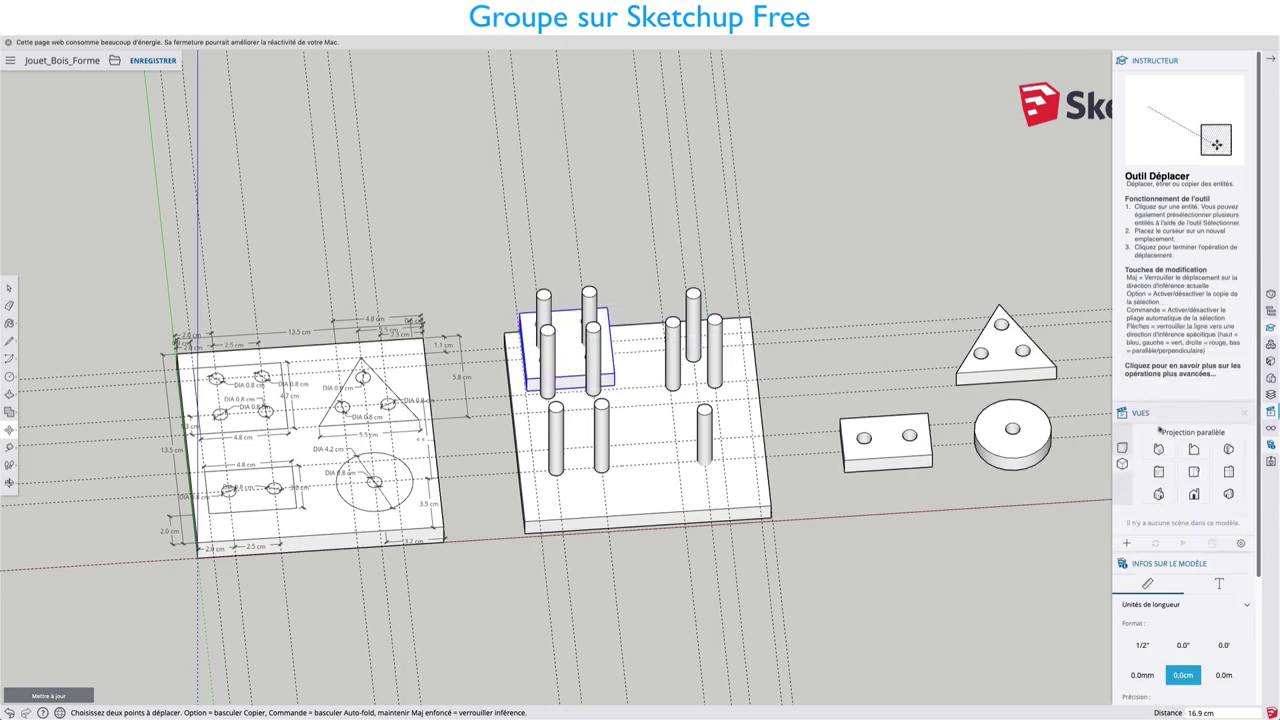
left_click(1193, 471)
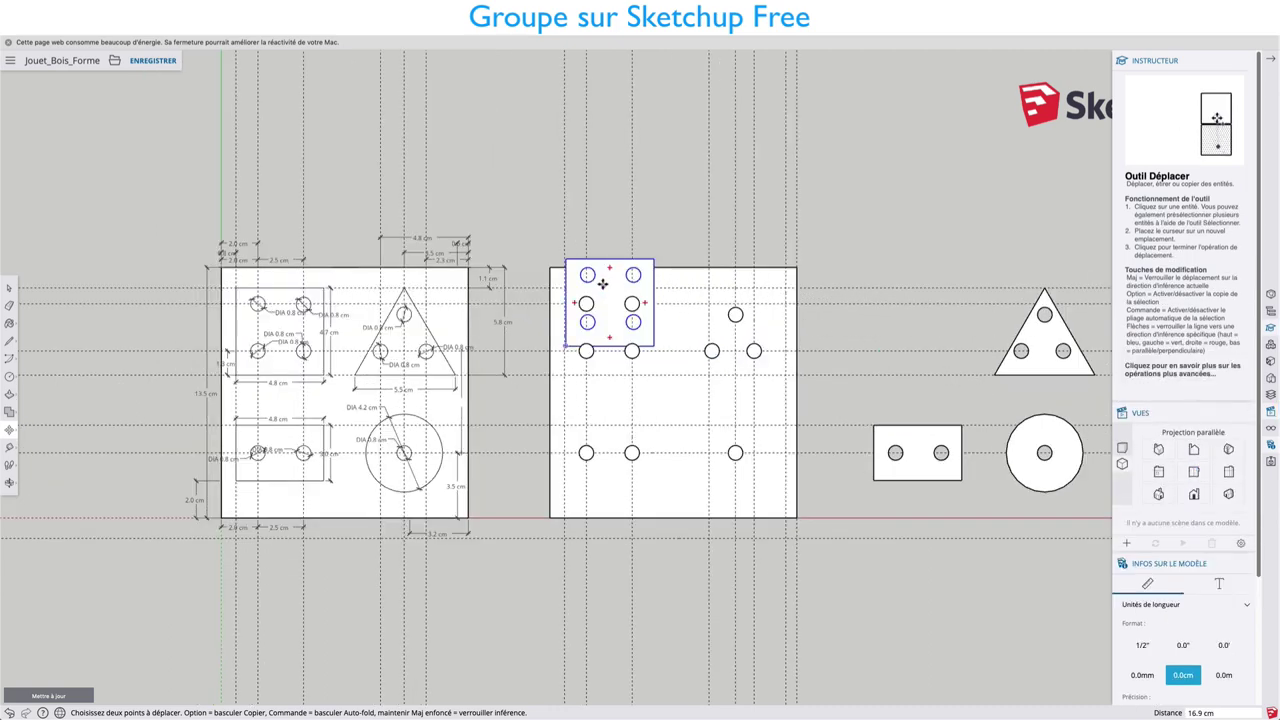
left_click(603, 284)
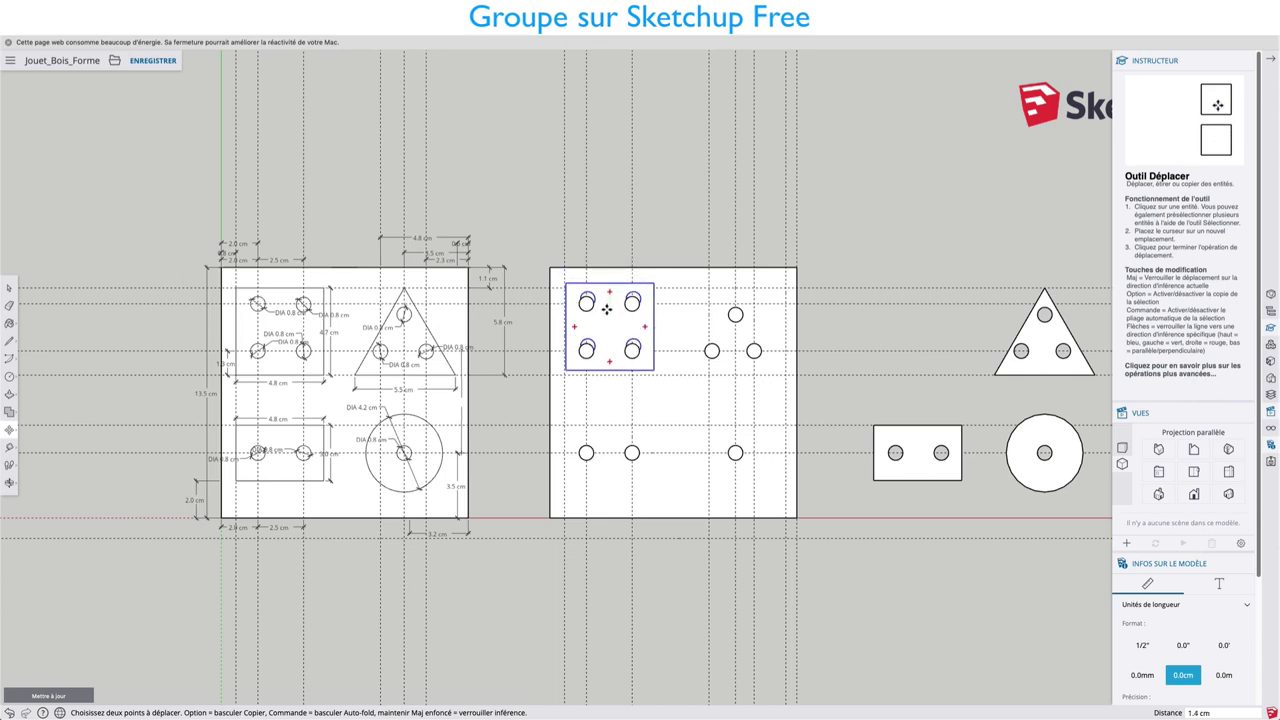
scroll(606, 310, "up", 3)
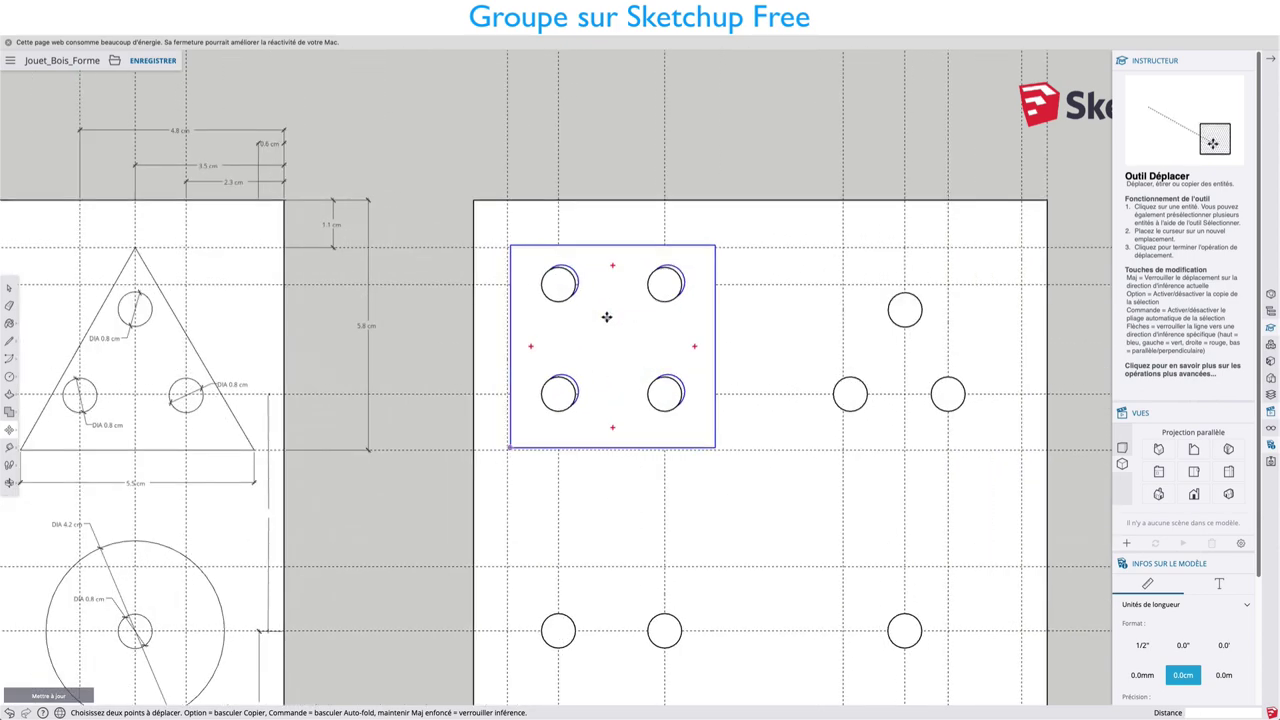
scroll(606, 317, "up", 2)
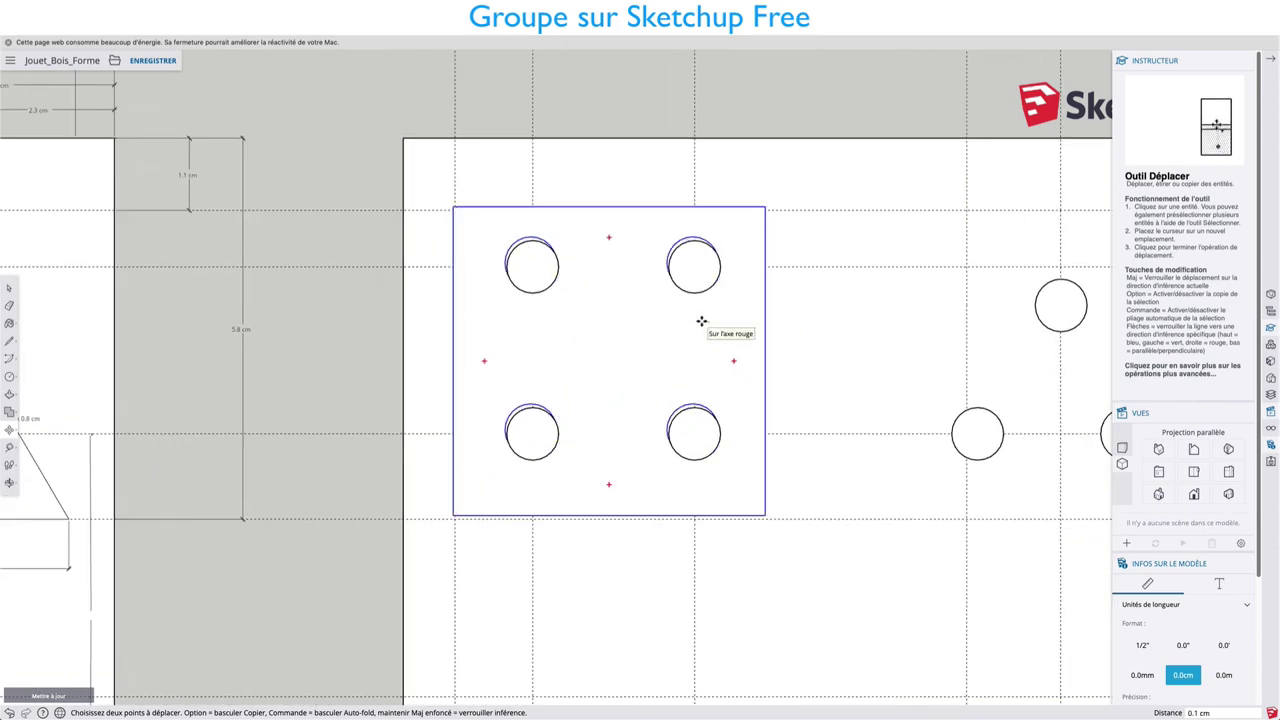
scroll(660, 278, "up", 1)
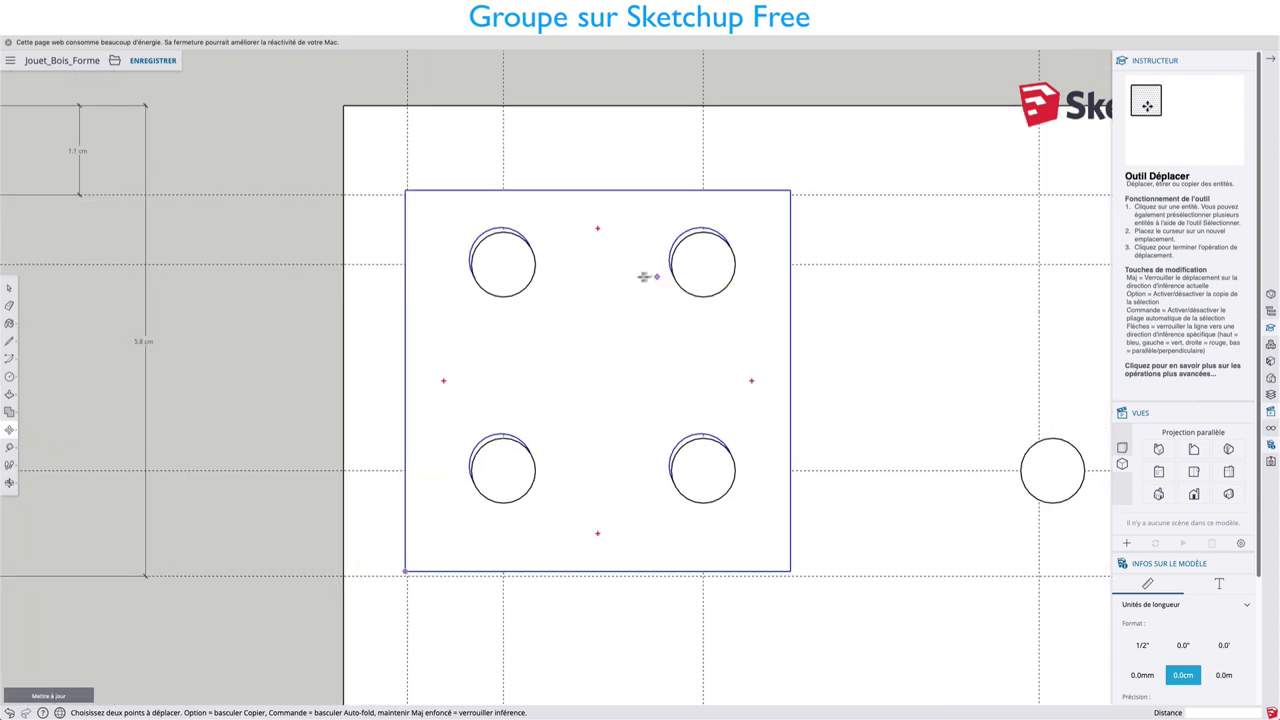
left_click(618, 260)
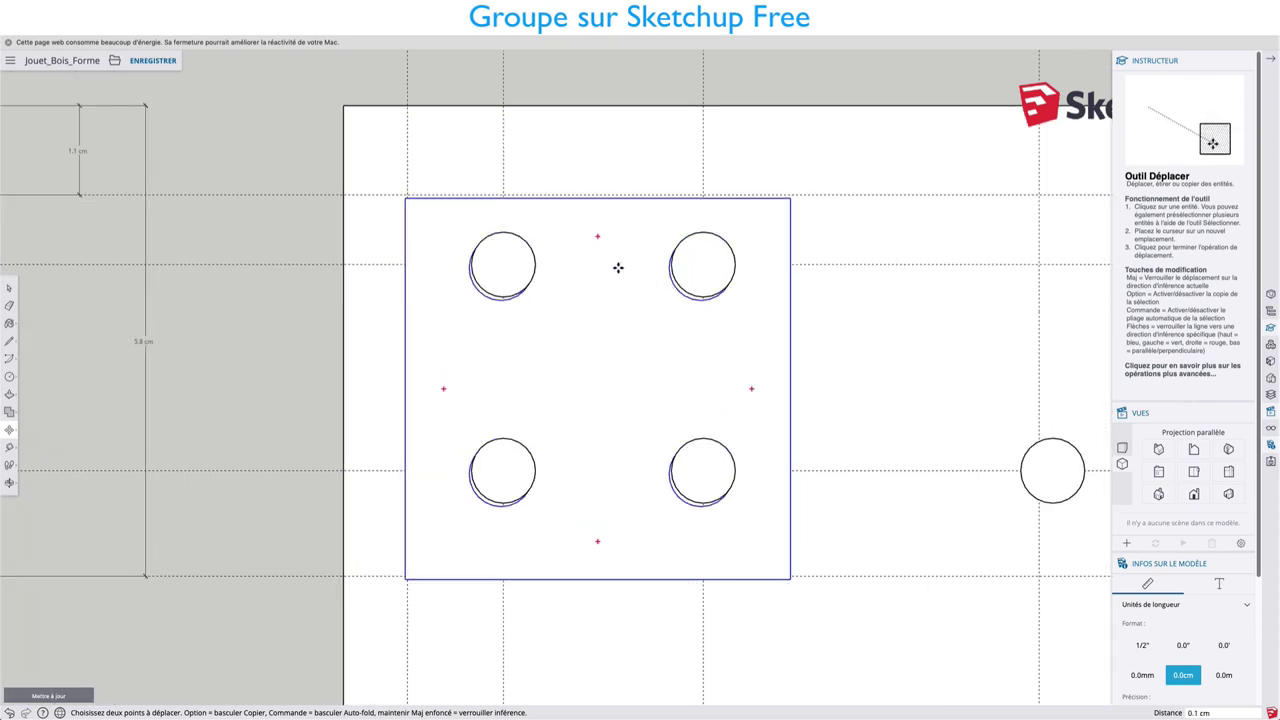
key("Escape")
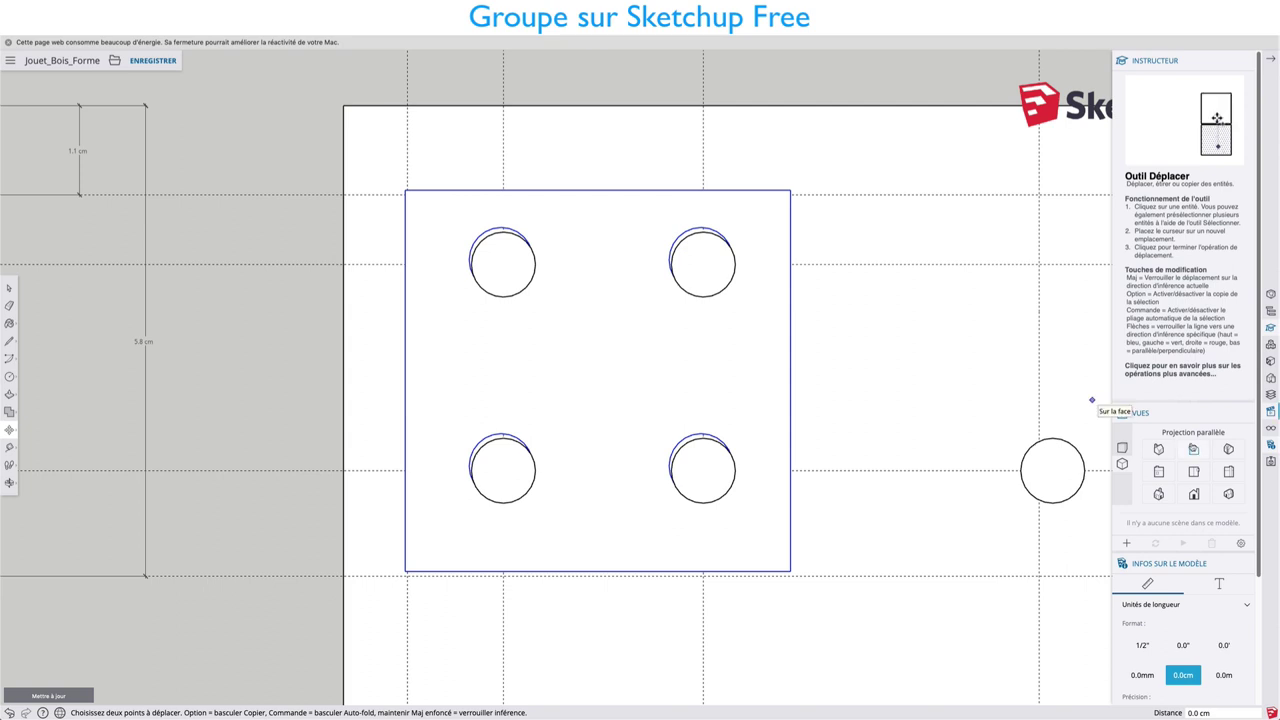
Step: Orbit and zoom around the base to check the square piece seated on its pegs
scroll(1192, 447, "down", 3)
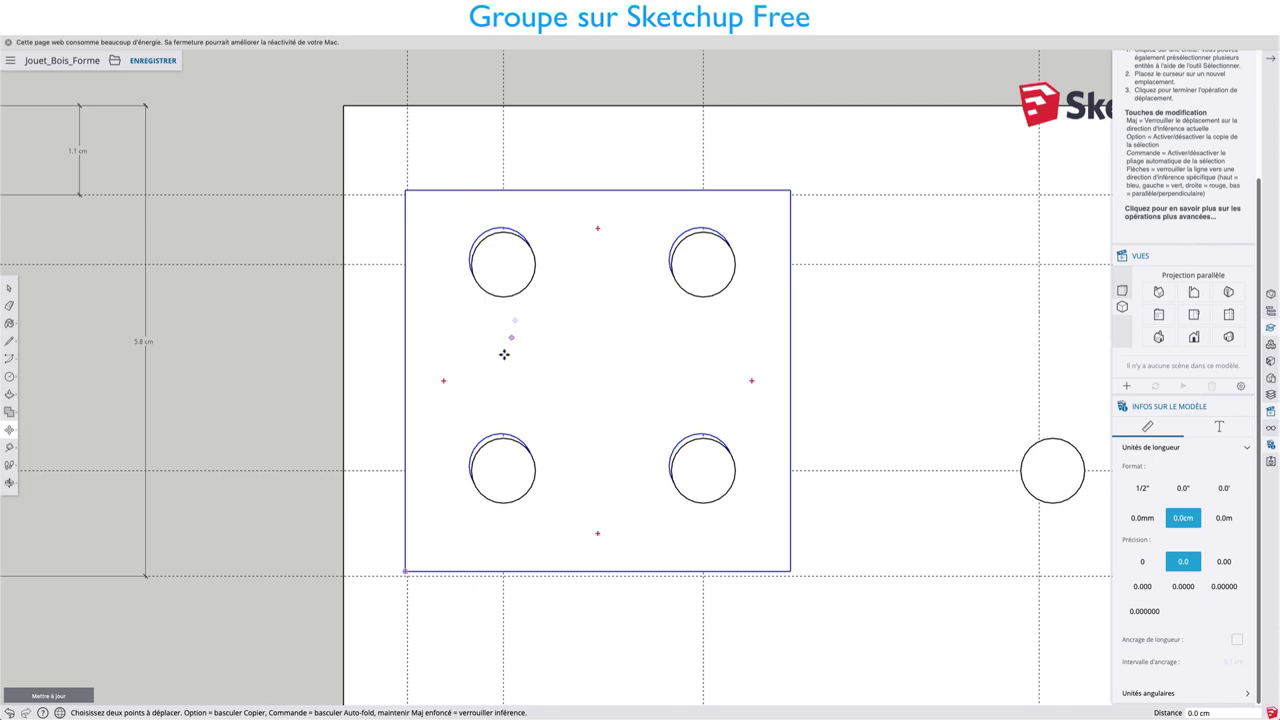
mouse_move(506, 351)
middle_mouse_down()
mouse_move(795, 230)
mouse_move(729, 286)
middle_mouse_up()
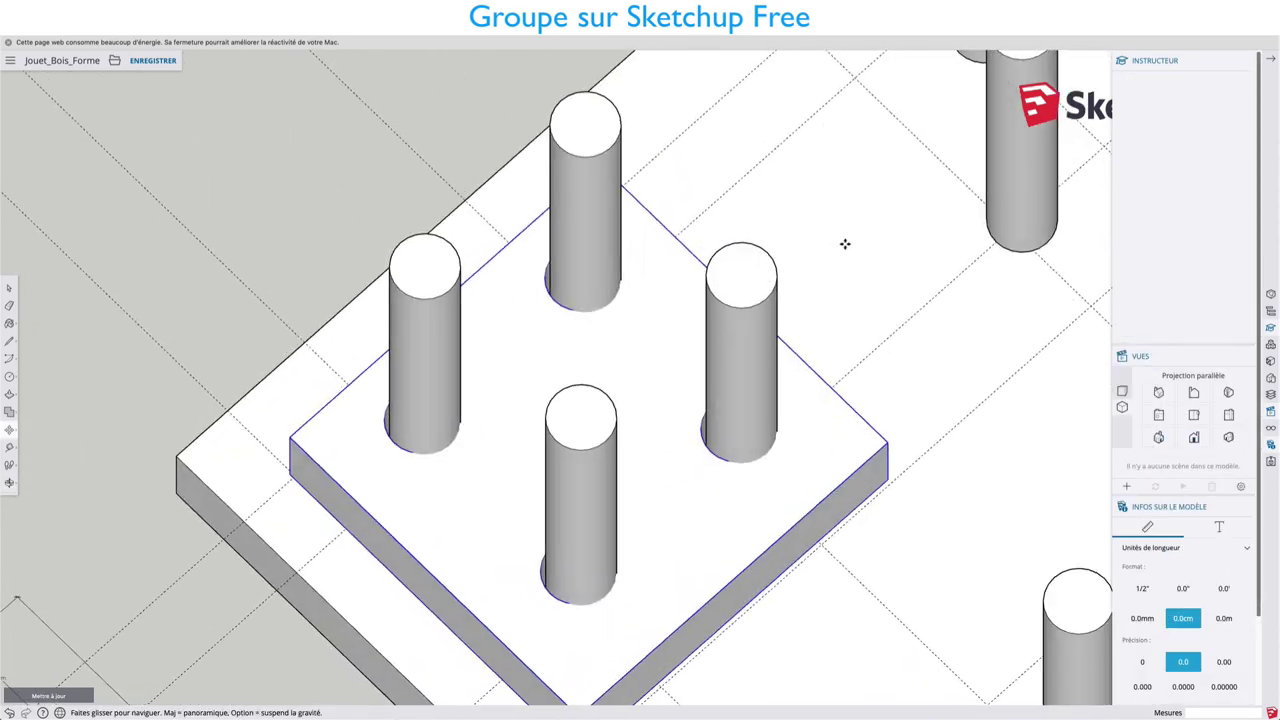
scroll(840, 247, "up", 2)
key("m")
scroll(626, 400, "down", 2)
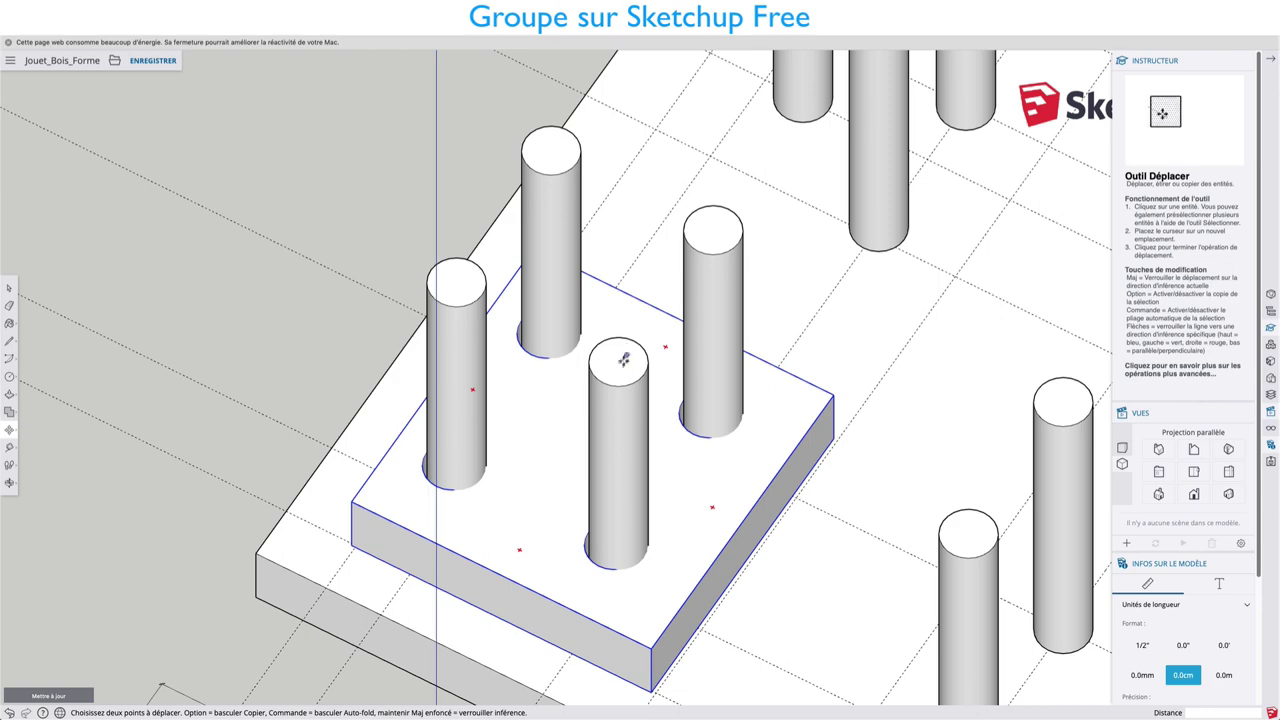
scroll(611, 503, "down", 2)
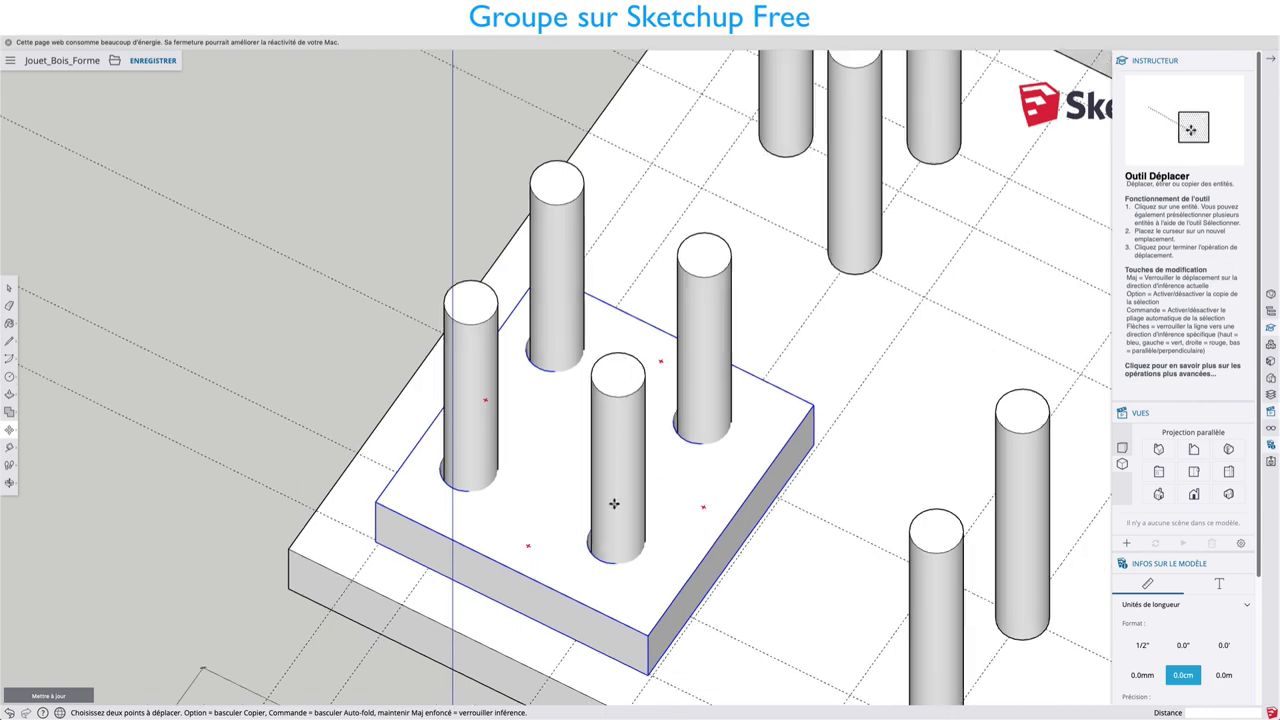
scroll(654, 480, "down", 3)
mouse_move(654, 480)
middle_mouse_down()
mouse_move(794, 437)
mouse_move(833, 401)
middle_mouse_up()
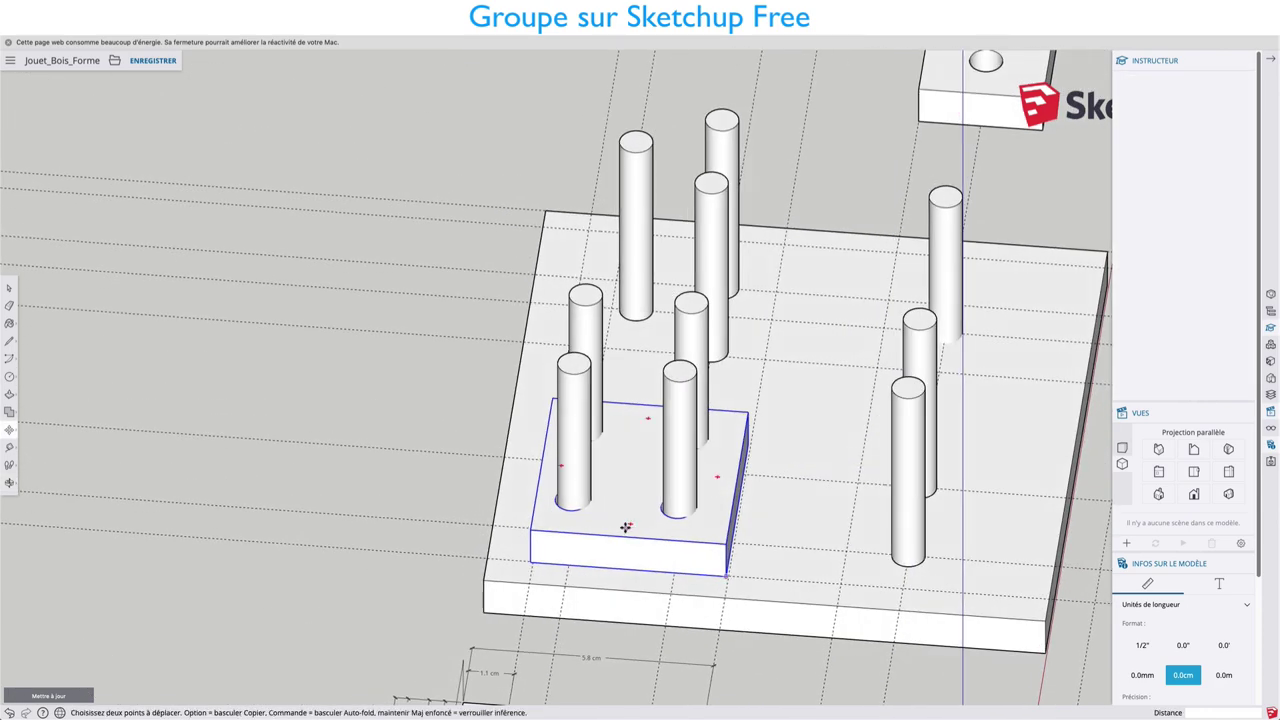
middle_click_drag(766, 463, 380, 483)
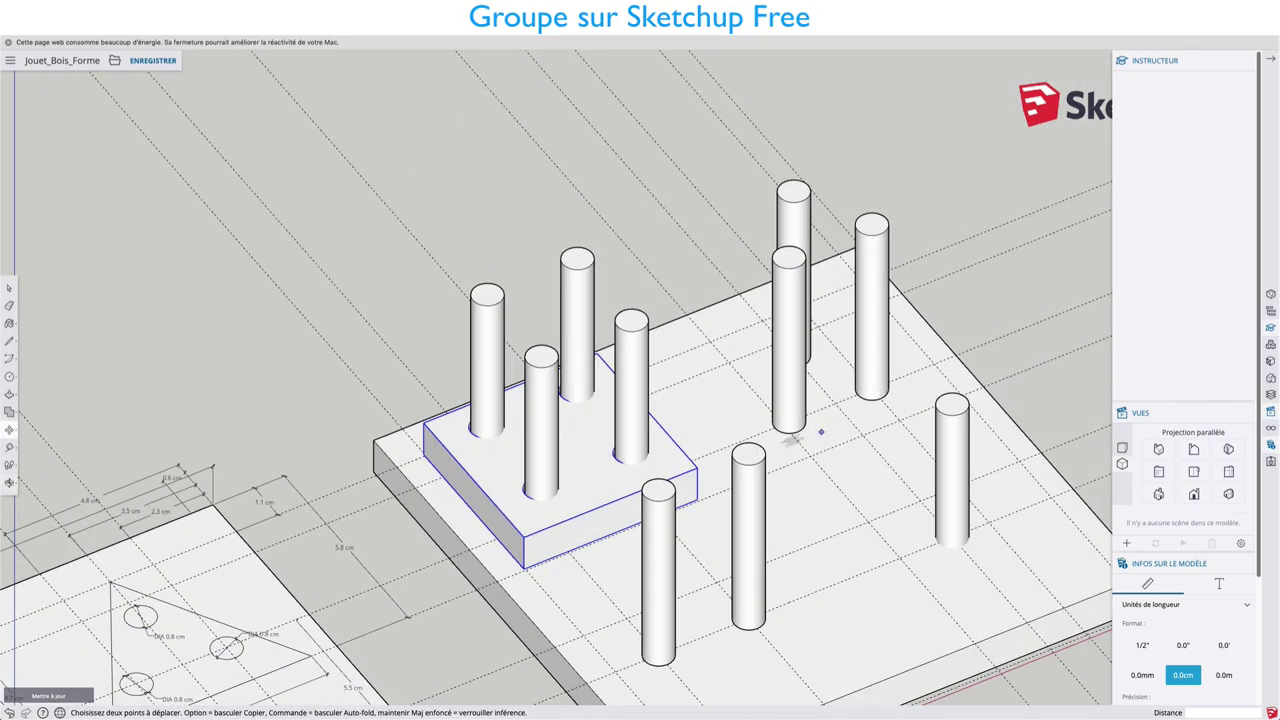
mouse_move(817, 434)
middle_mouse_down()
mouse_move(677, 486)
mouse_move(737, 437)
middle_mouse_up()
scroll(734, 438, "up", 2)
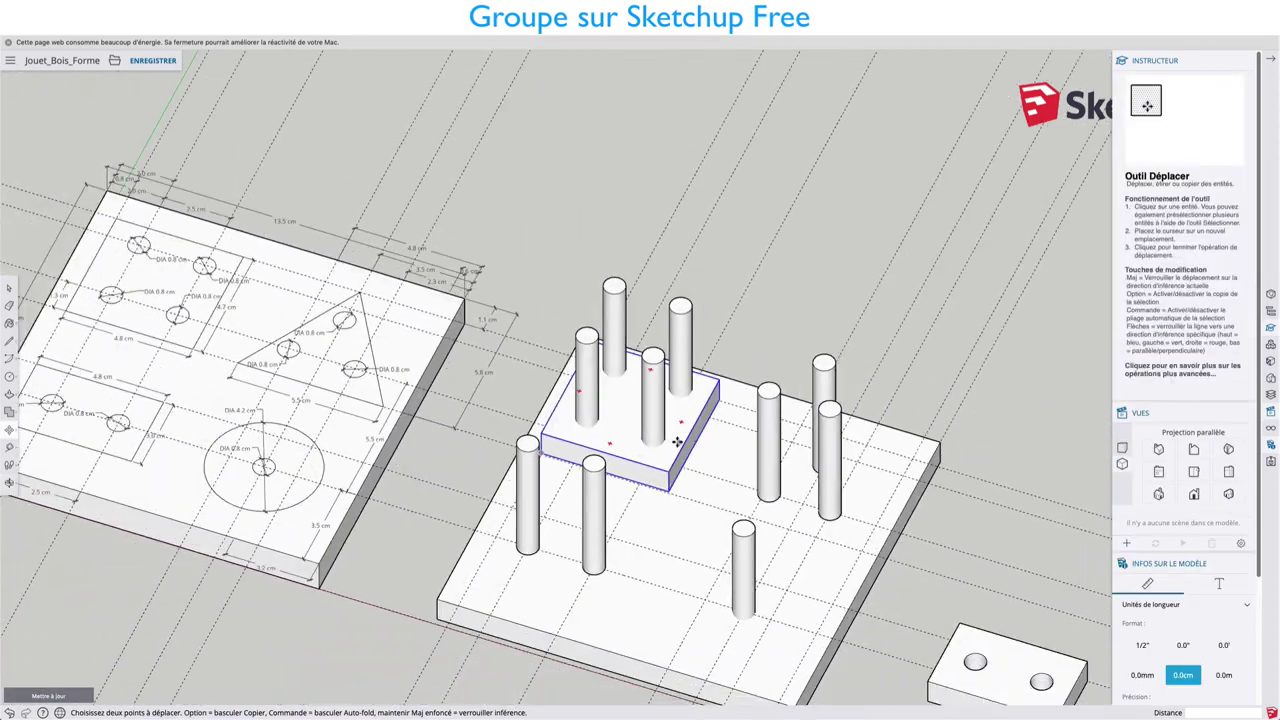
middle_click_drag(634, 437, 719, 397)
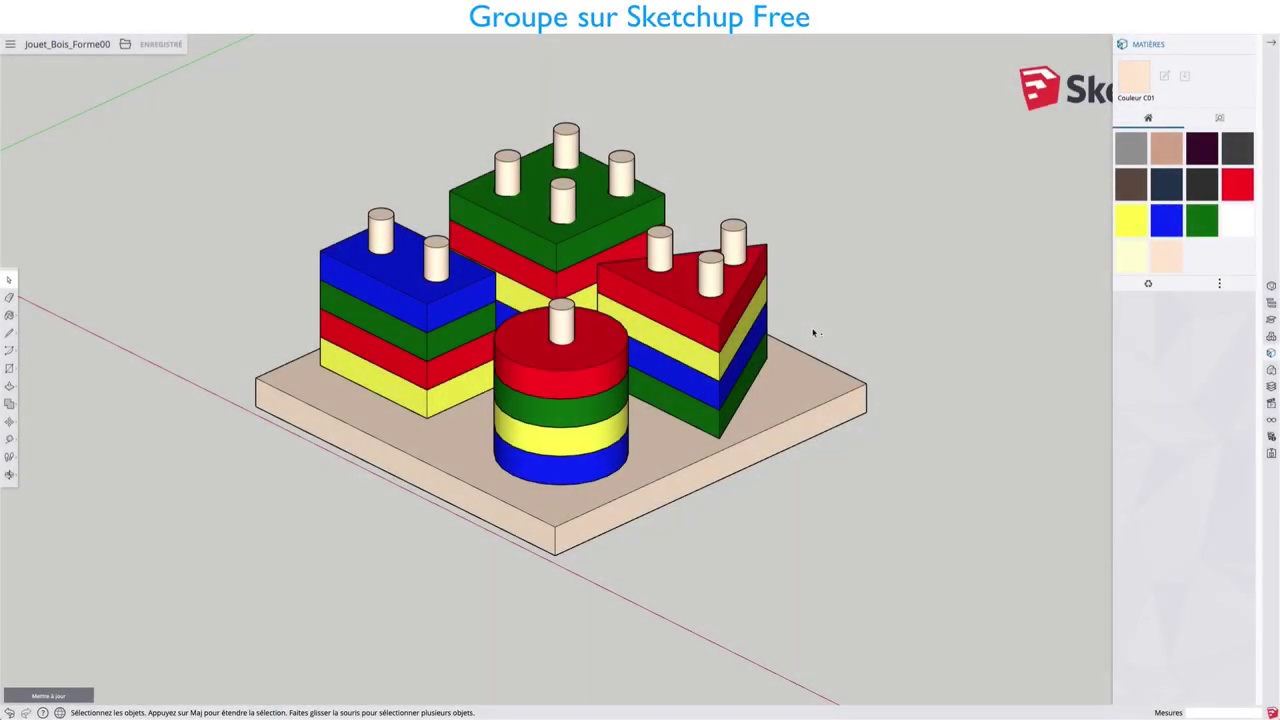
mouse_move(814, 332)
middle_mouse_down()
mouse_move(840, 290)
mouse_move(811, 280)
mouse_move(880, 277)
mouse_move(920, 309)
mouse_move(717, 318)
middle_mouse_up()
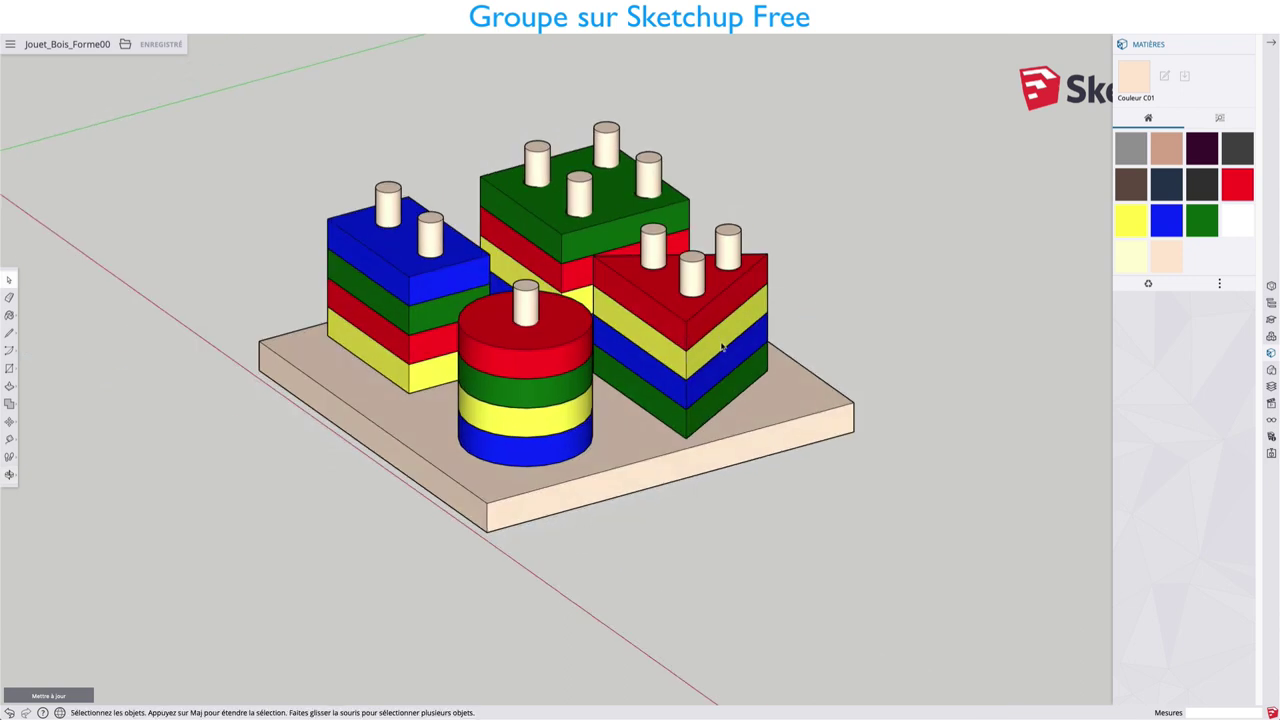
middle_click_drag(683, 370, 700, 311)
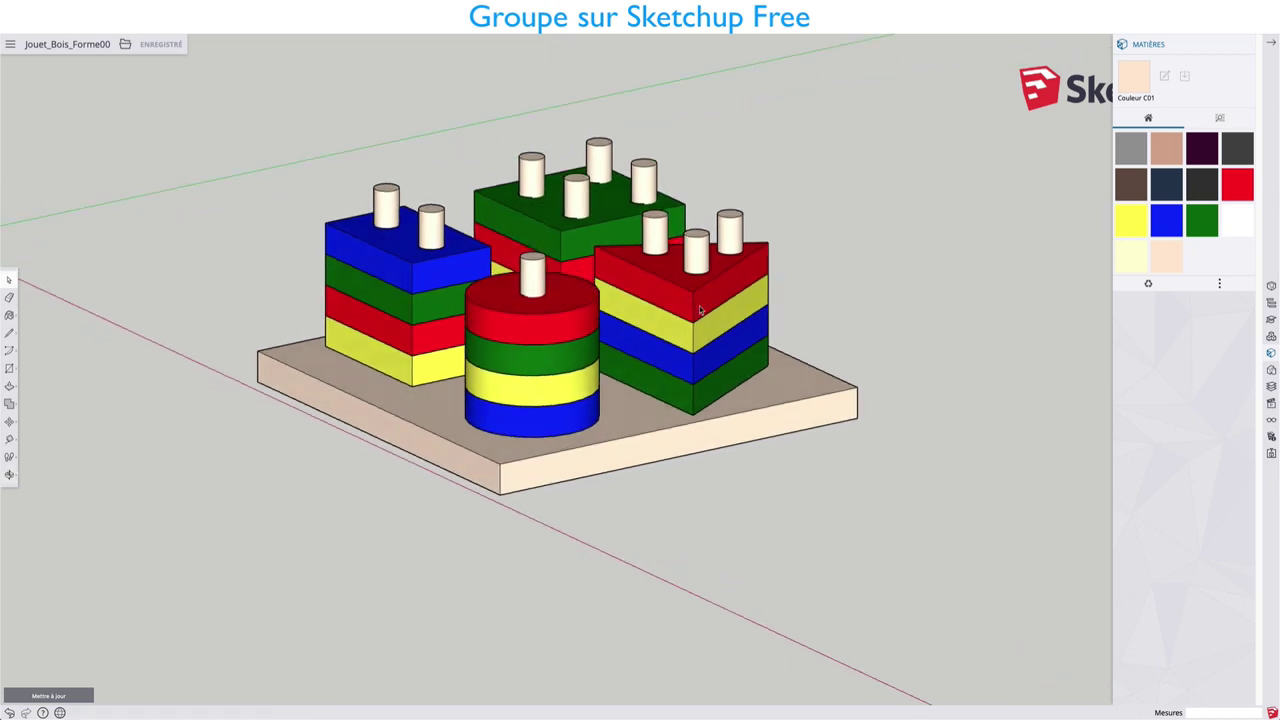
mouse_move(684, 362)
middle_mouse_down()
mouse_move(786, 389)
mouse_move(737, 357)
mouse_move(751, 412)
mouse_move(897, 296)
middle_mouse_up()
scroll(745, 390, "down", 2)
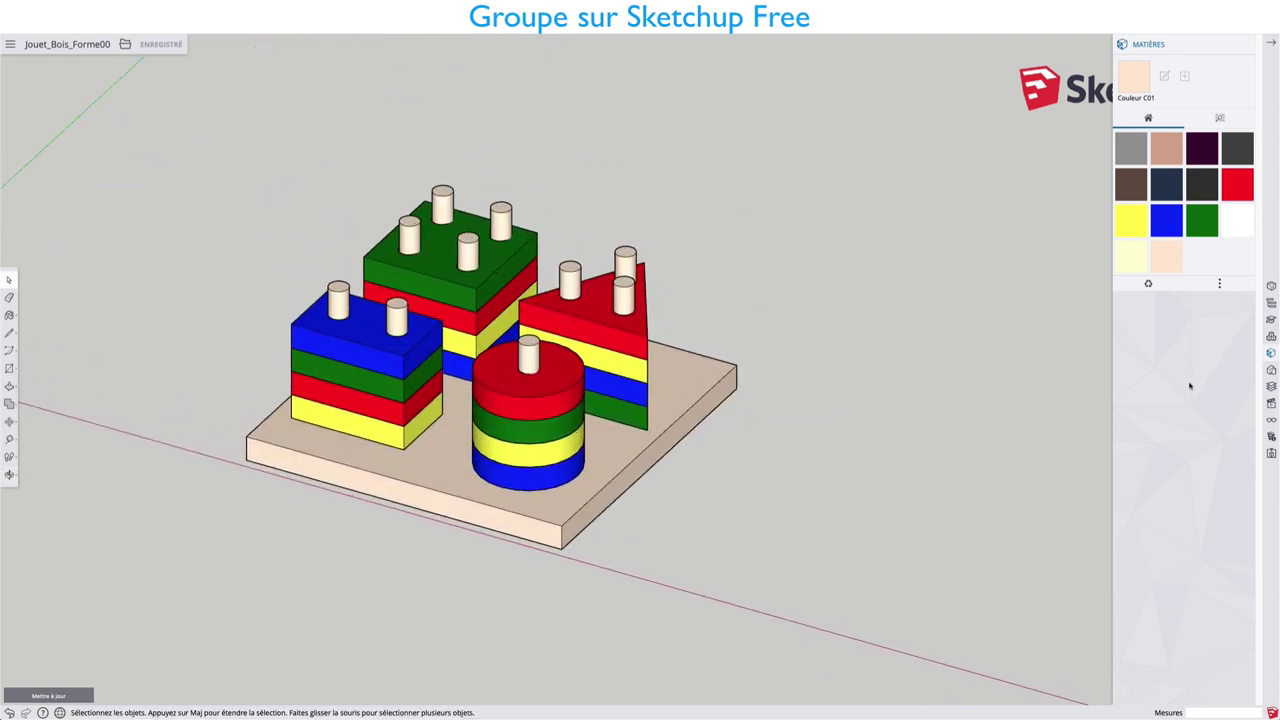
Step: Switch to Top view and copy the red triangle piece to the right of the board
left_click(1272, 402)
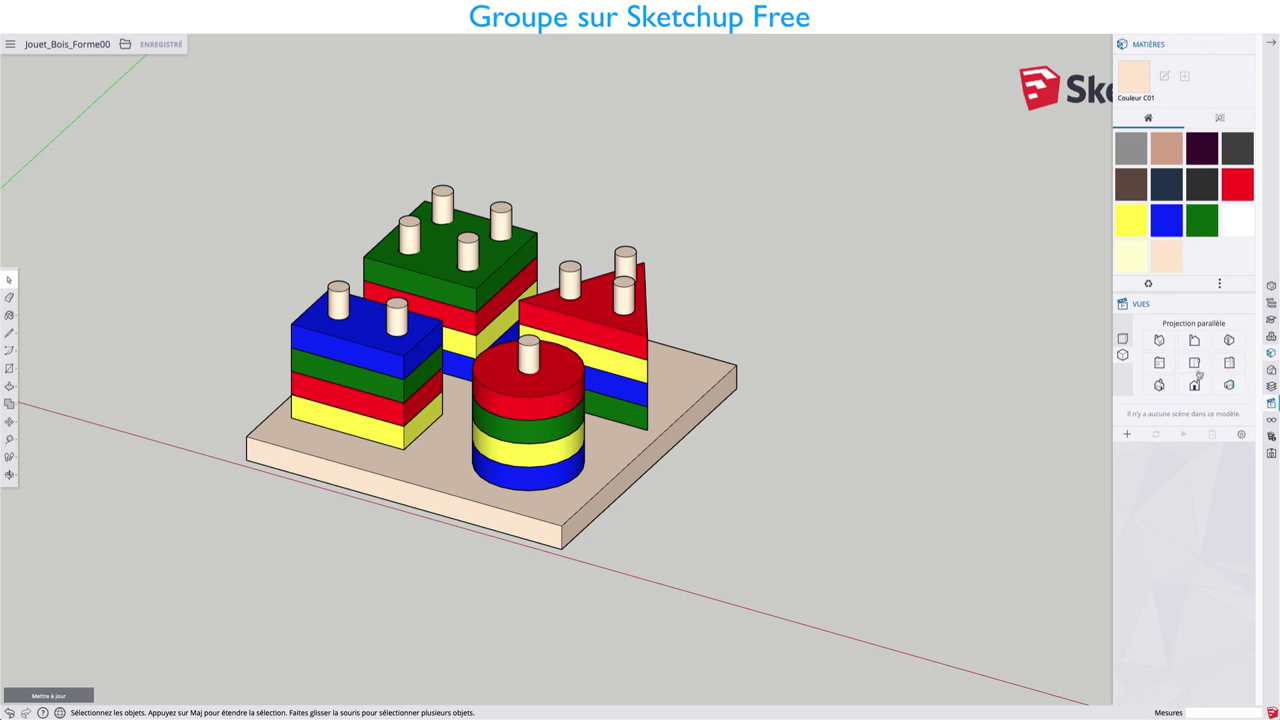
left_click(1194, 364)
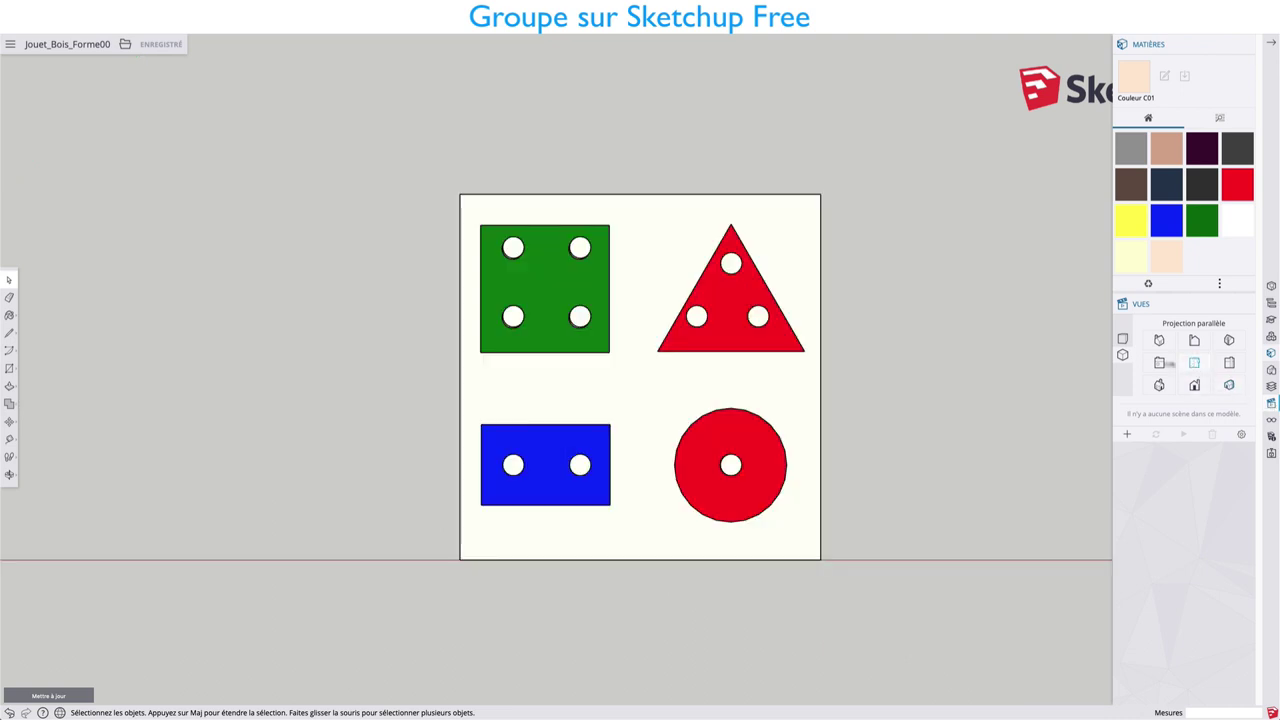
left_click(734, 337)
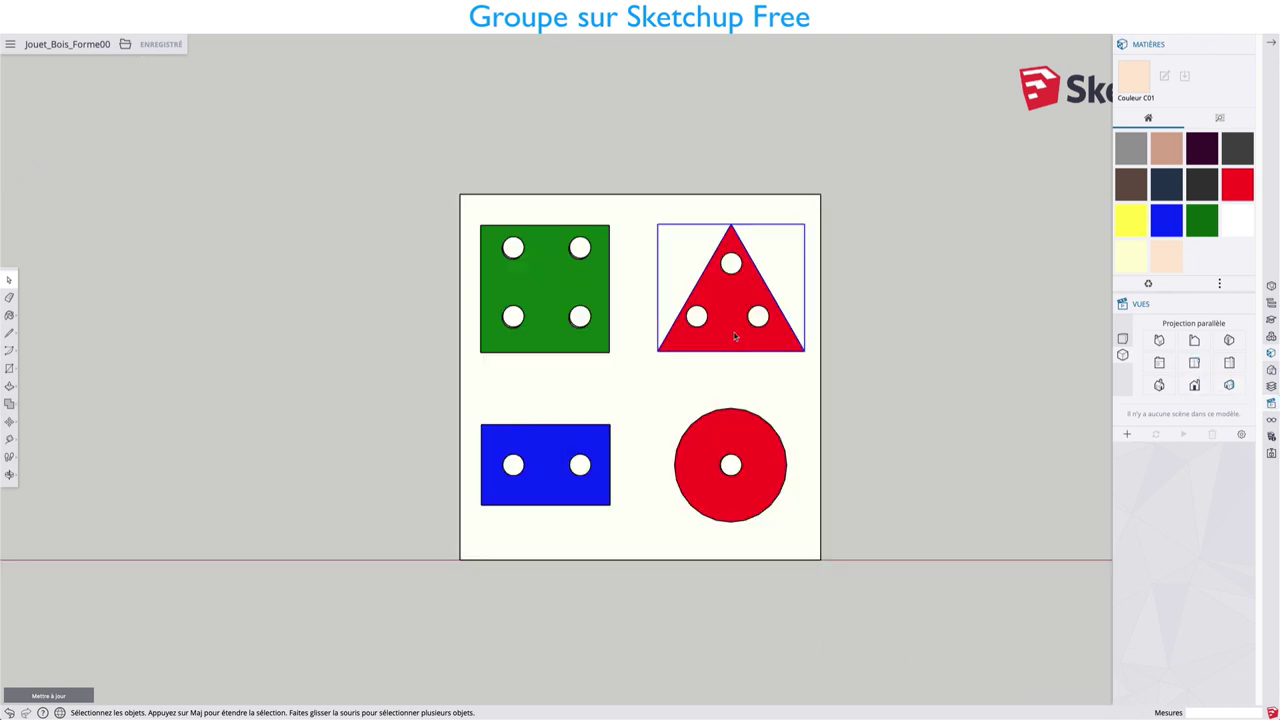
key("m")
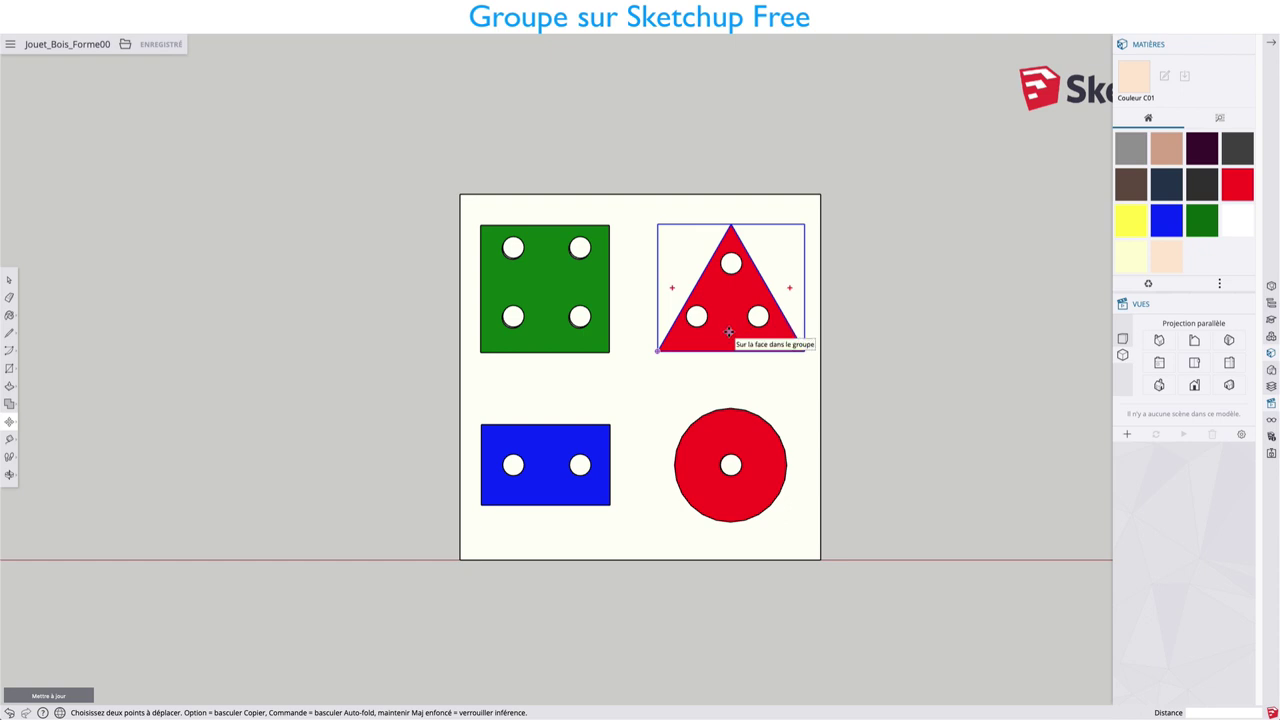
left_click(729, 332)
key("alt")
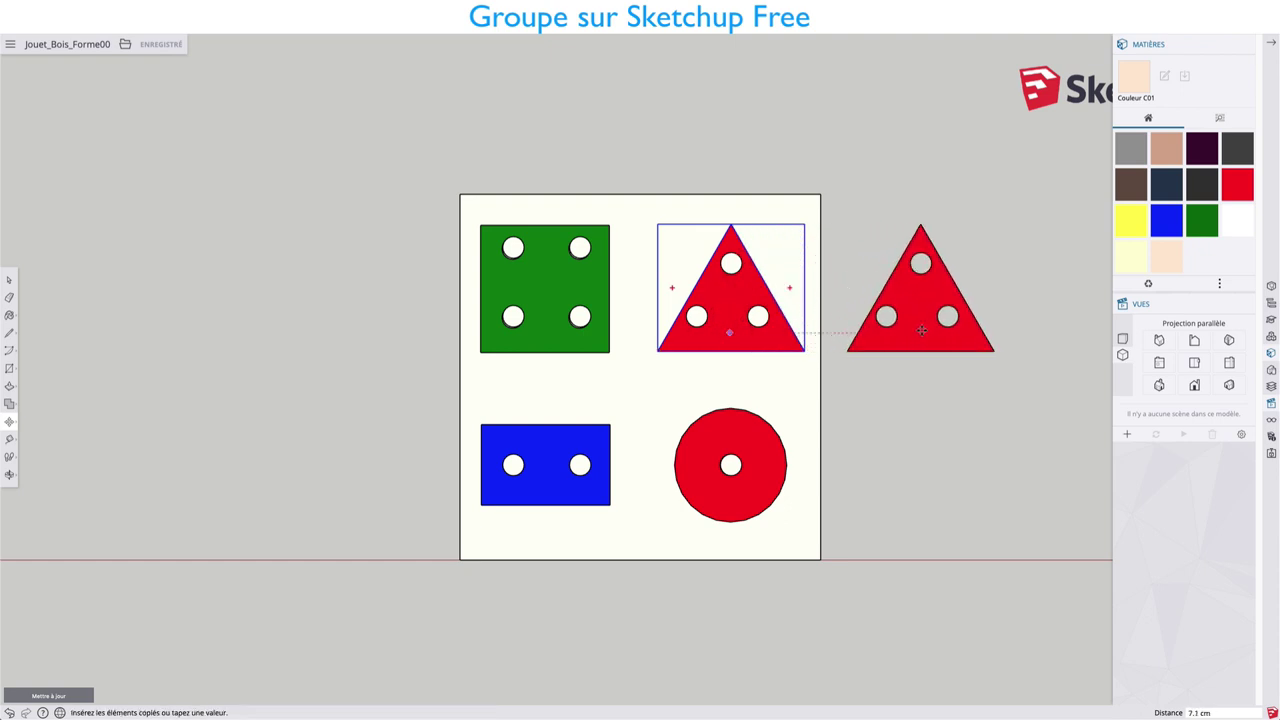
left_click(909, 331)
Step: Return to a 3D view, start repositioning the triangle copy, then cancel to discard it
middle_click_drag(906, 394, 723, 110)
key("m")
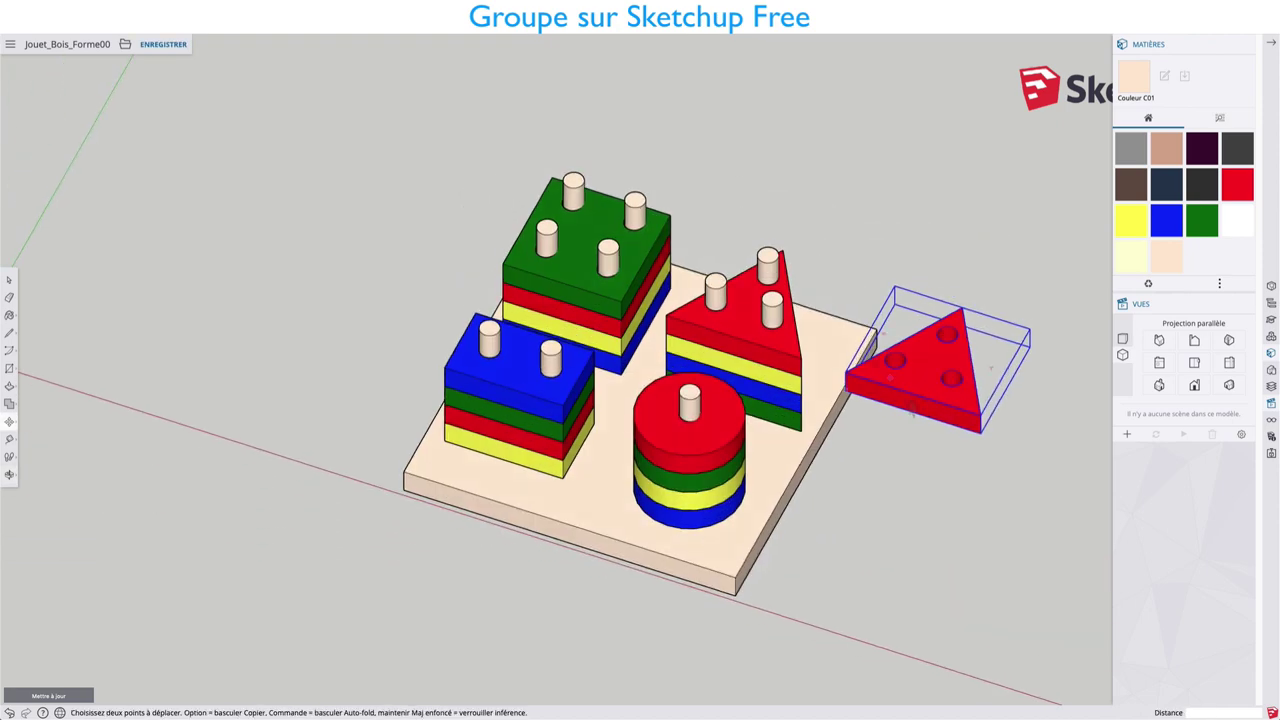
scroll(958, 420, "up", 4)
left_click(1041, 443)
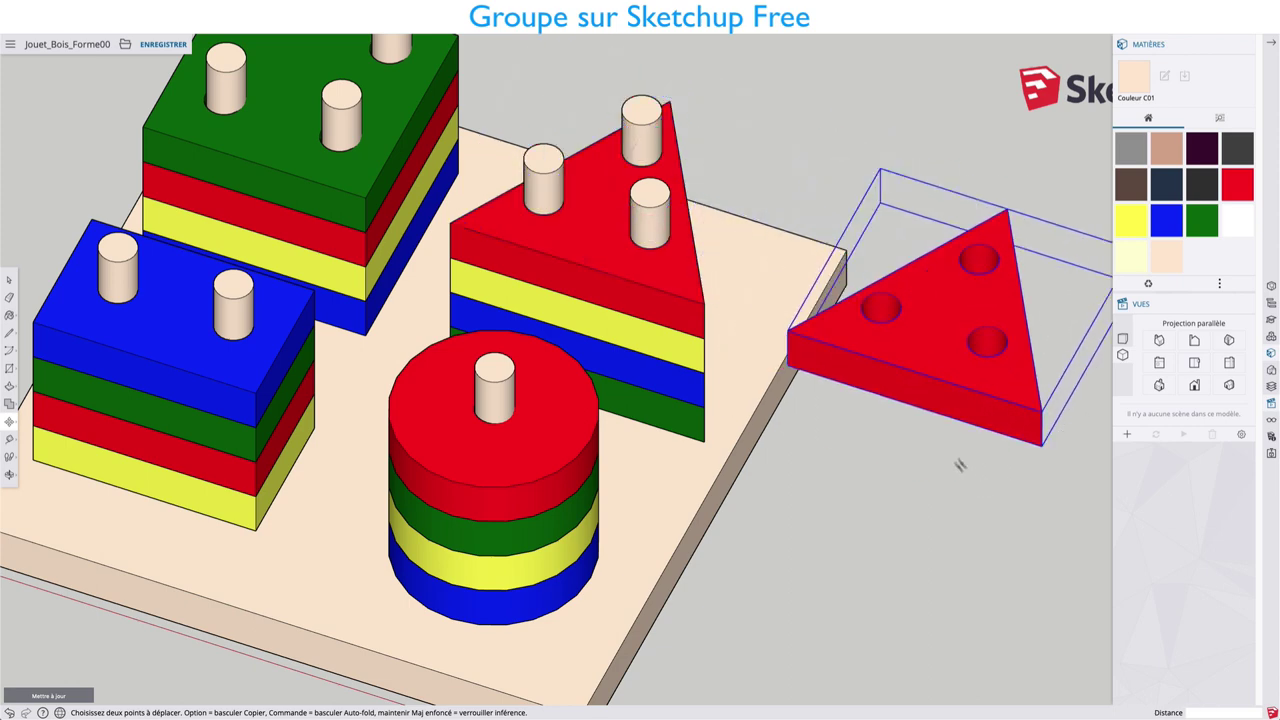
scroll(897, 400, "down", 3)
middle_click_drag(897, 400, 792, 328)
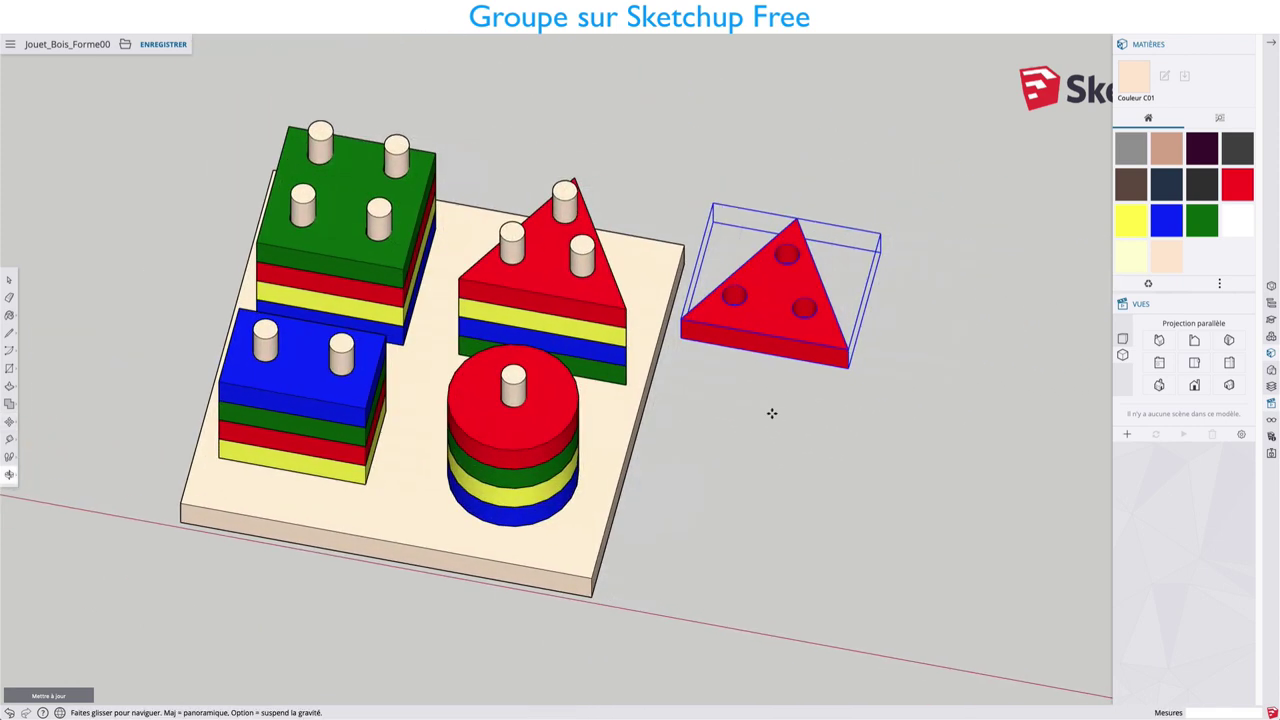
key("space")
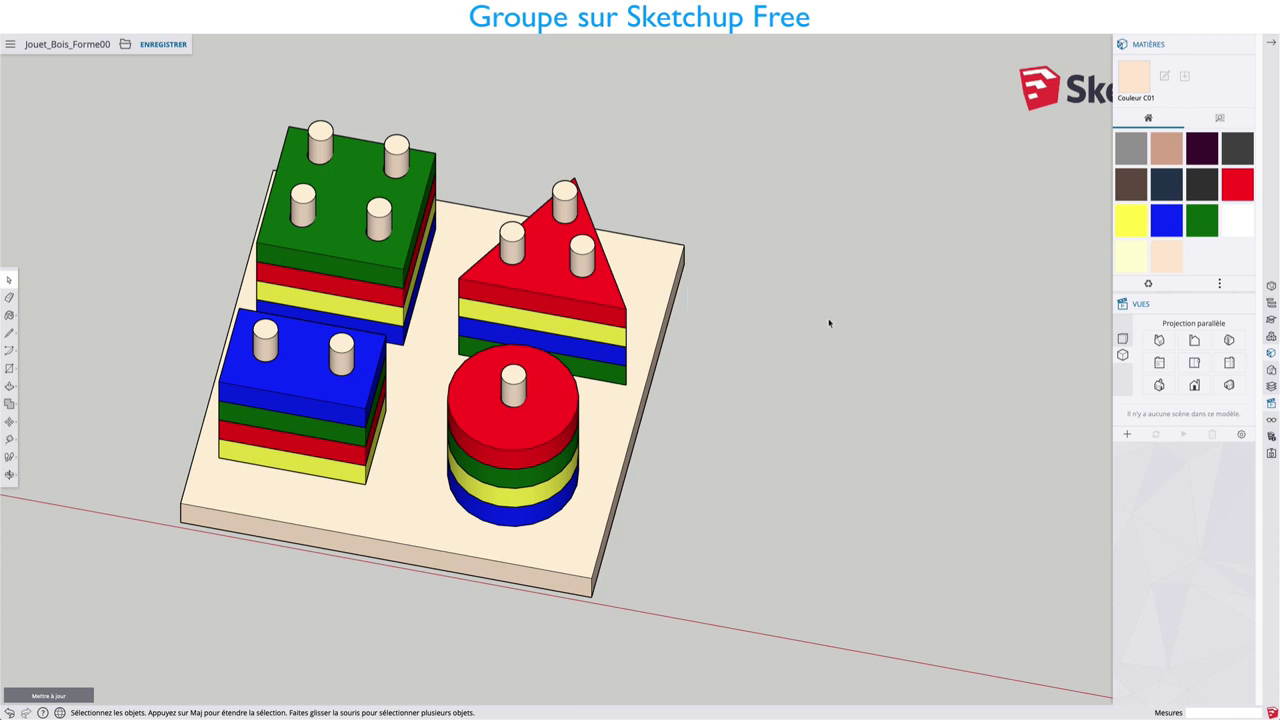
Step: Close the side tray and choose light green from the Couleurs materials with Paint Bucket
left_click(1247, 44)
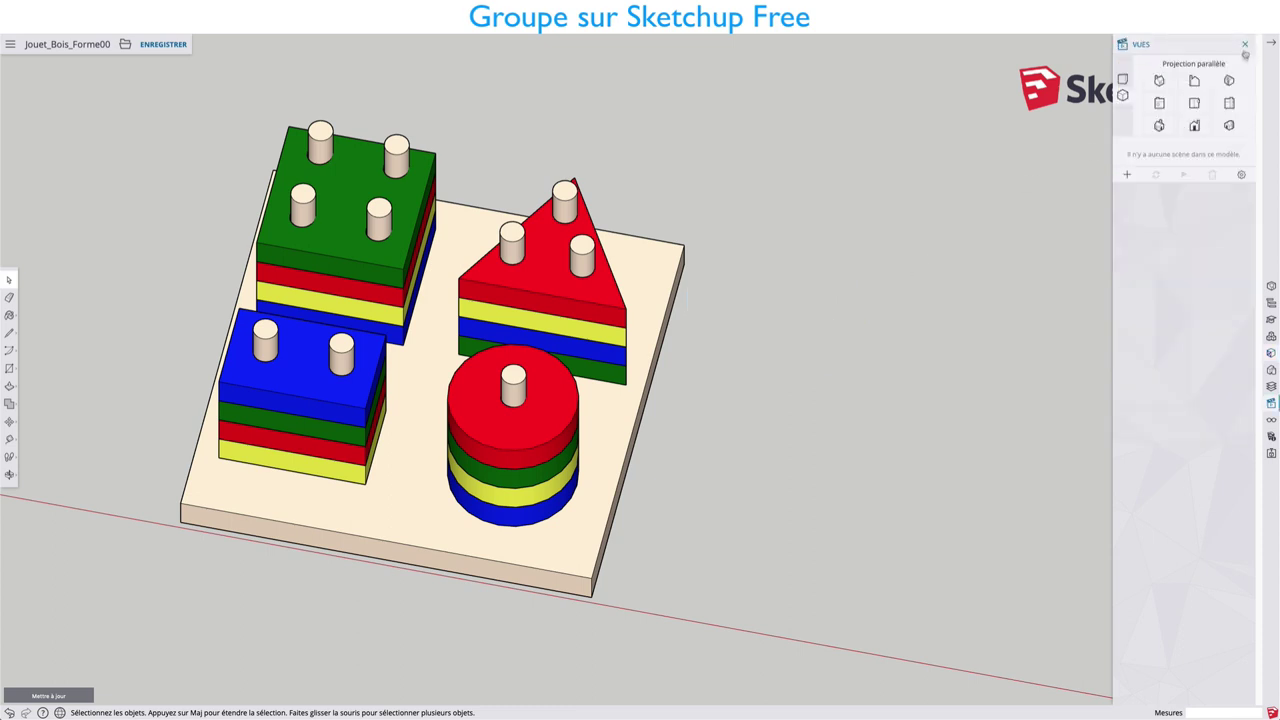
left_click(1247, 46)
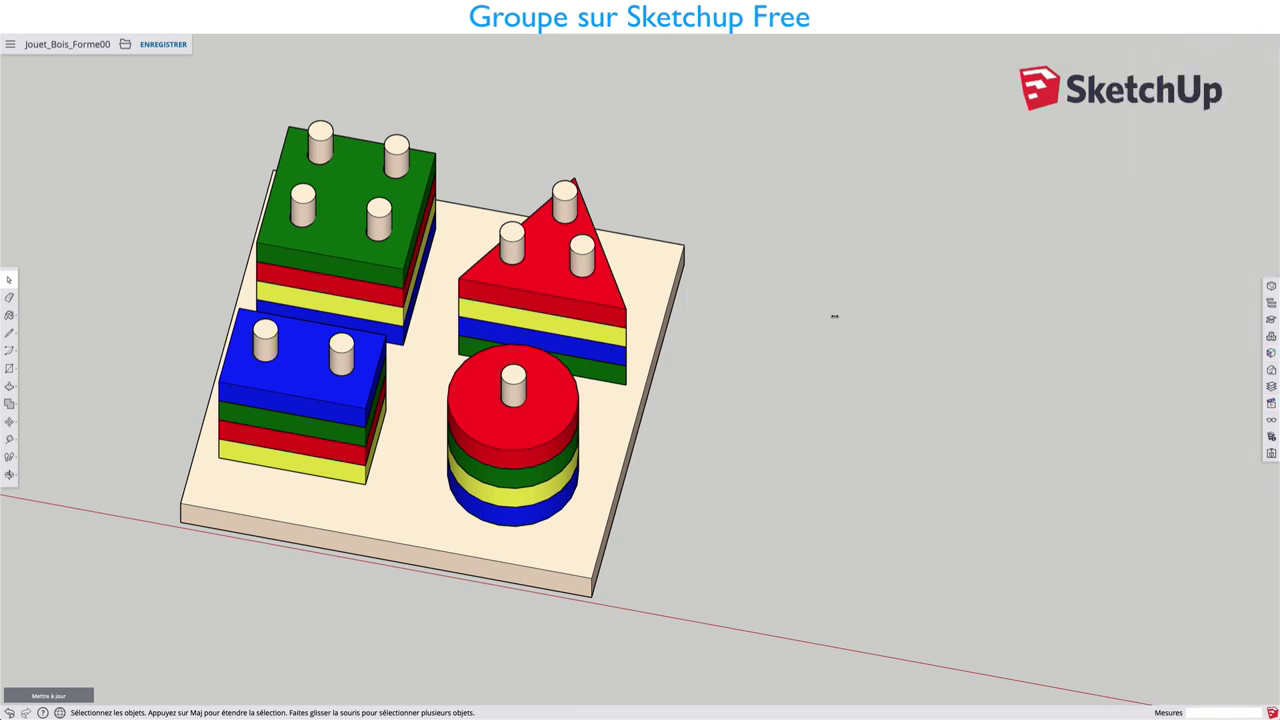
key("b")
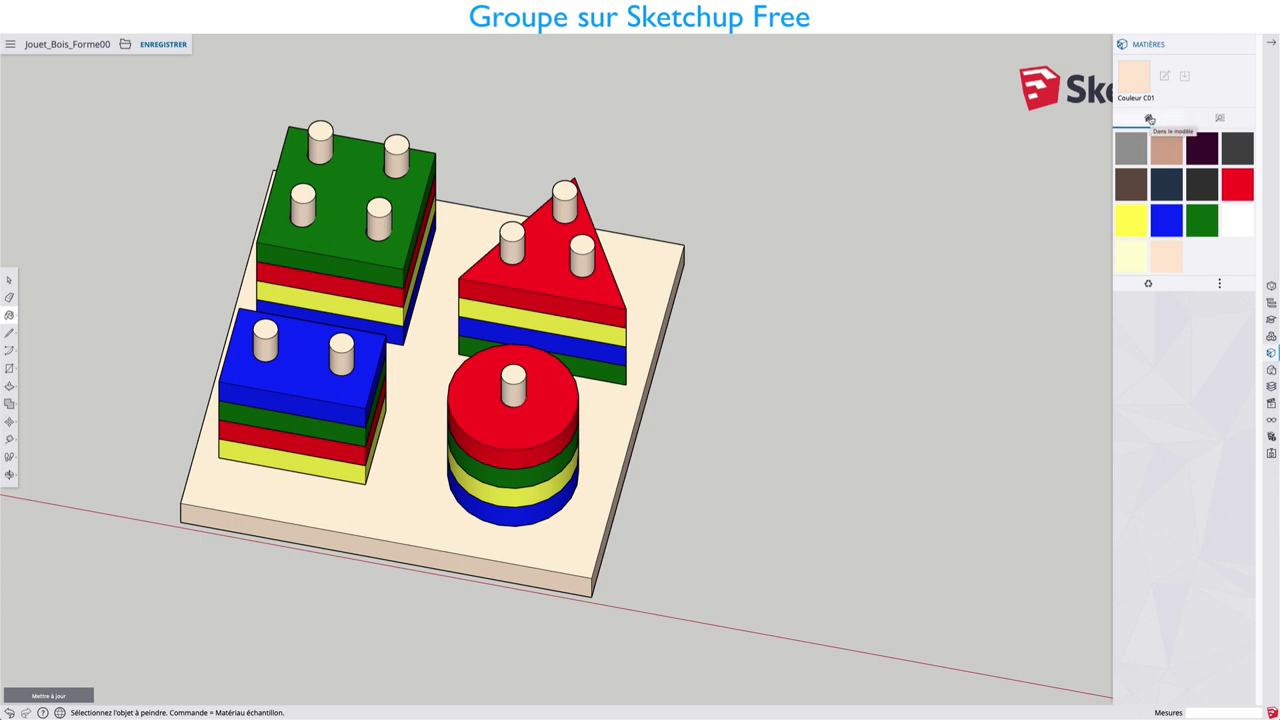
left_click(1220, 119)
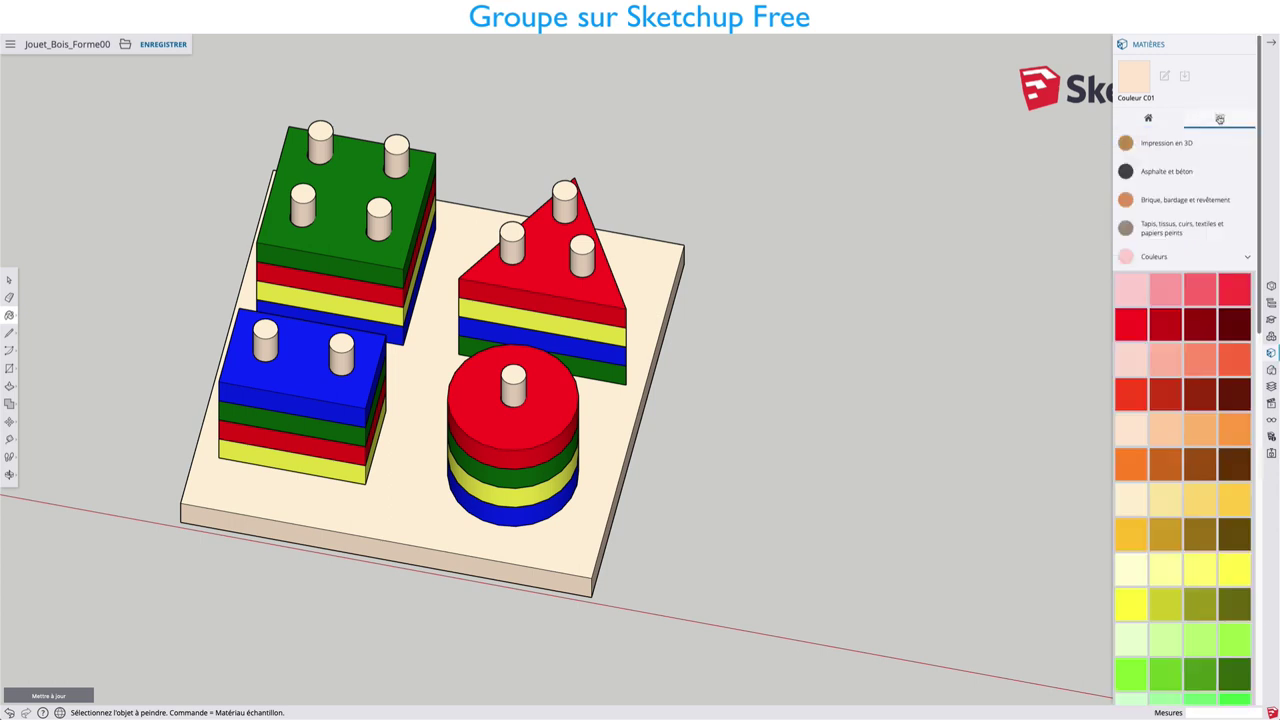
left_click(1249, 259)
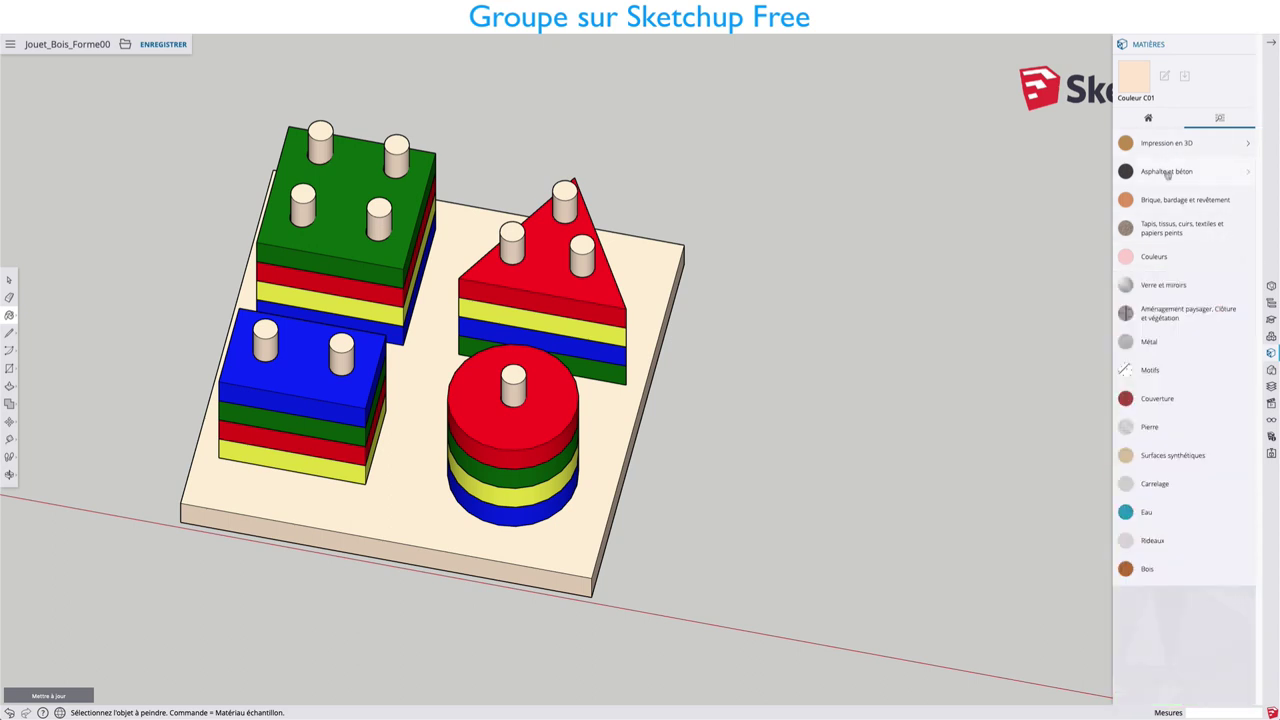
left_click(1155, 258)
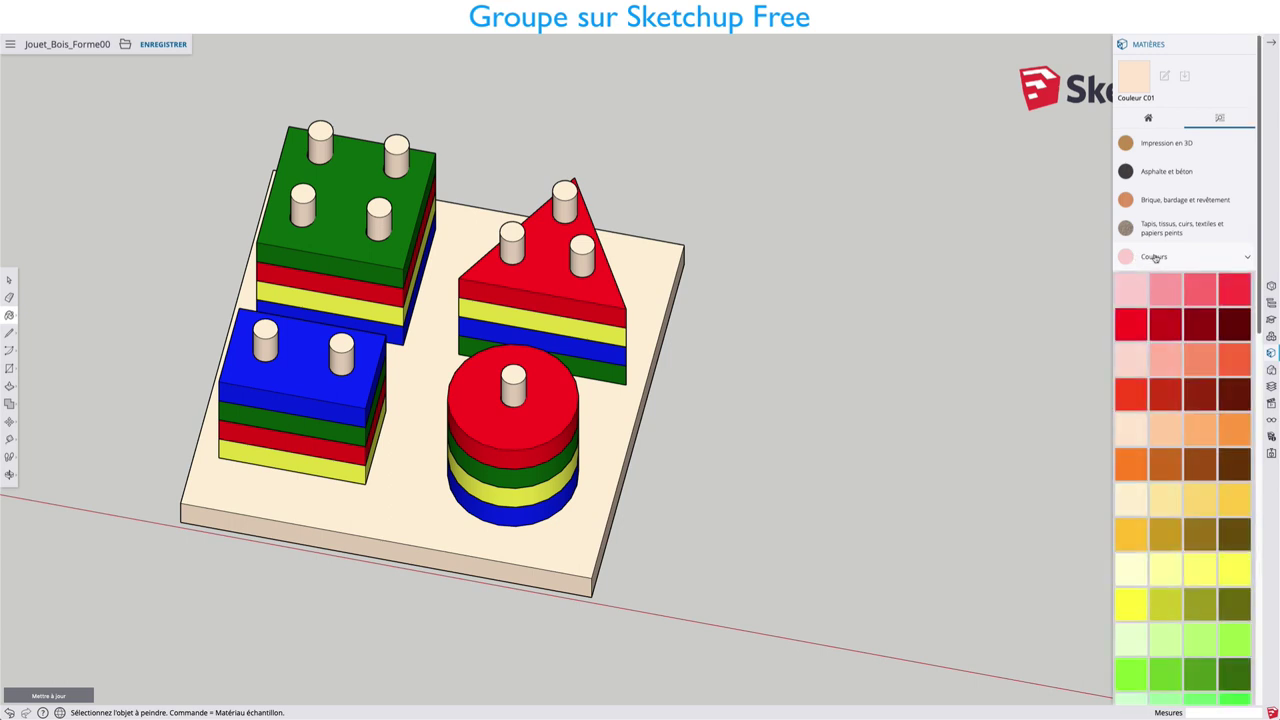
scroll(1185, 413, "down", 5)
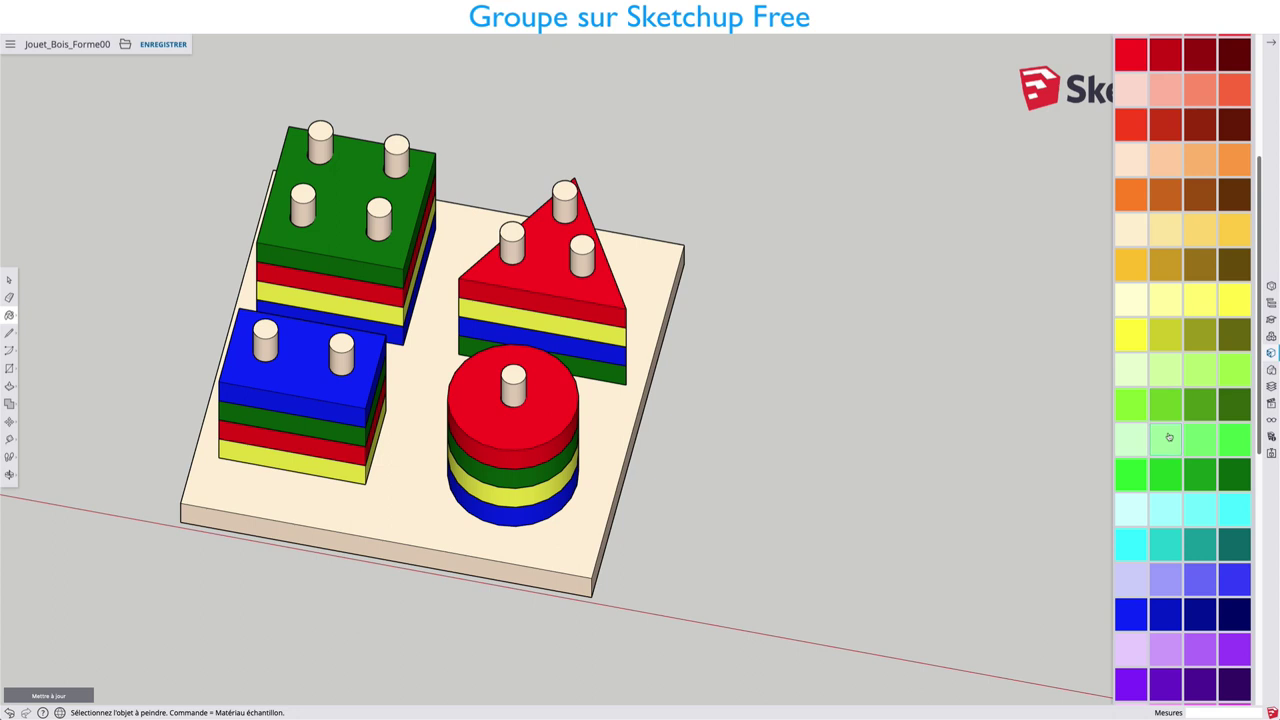
left_click(1169, 437)
Step: Paint the top triangle piece light green and orbit to check the colour
scroll(1192, 247, "up", 5)
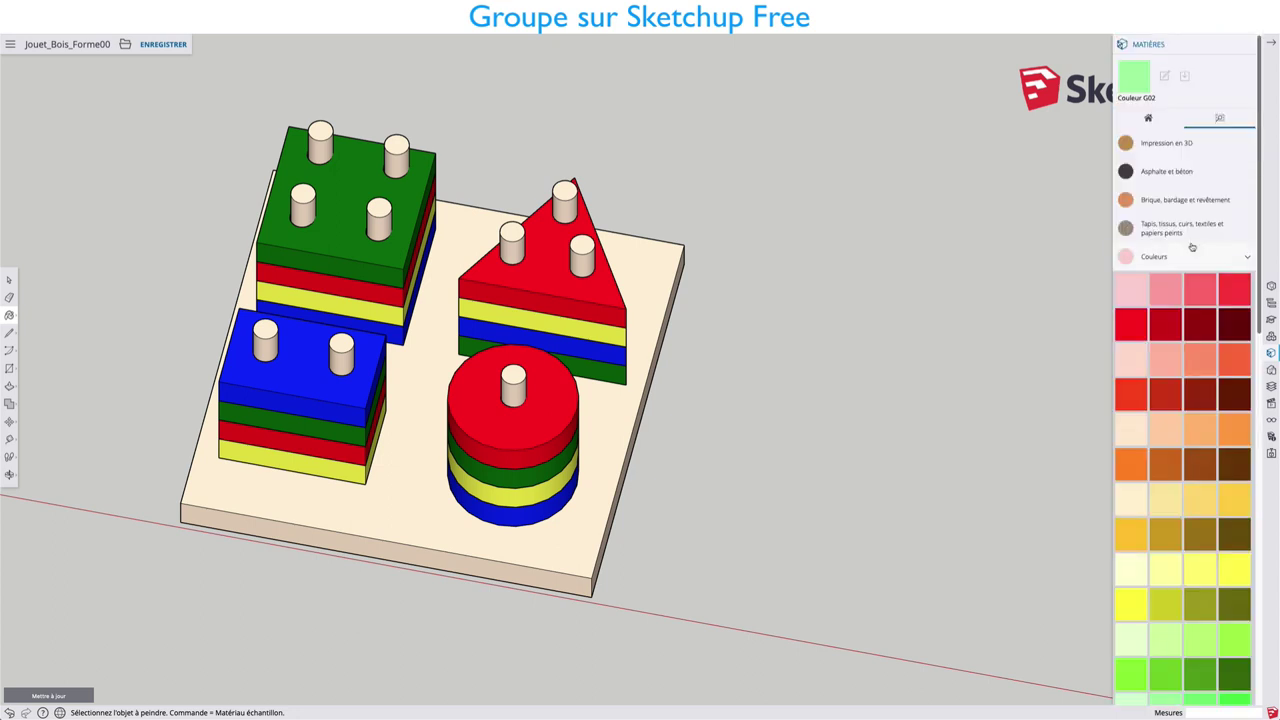
left_click(1149, 119)
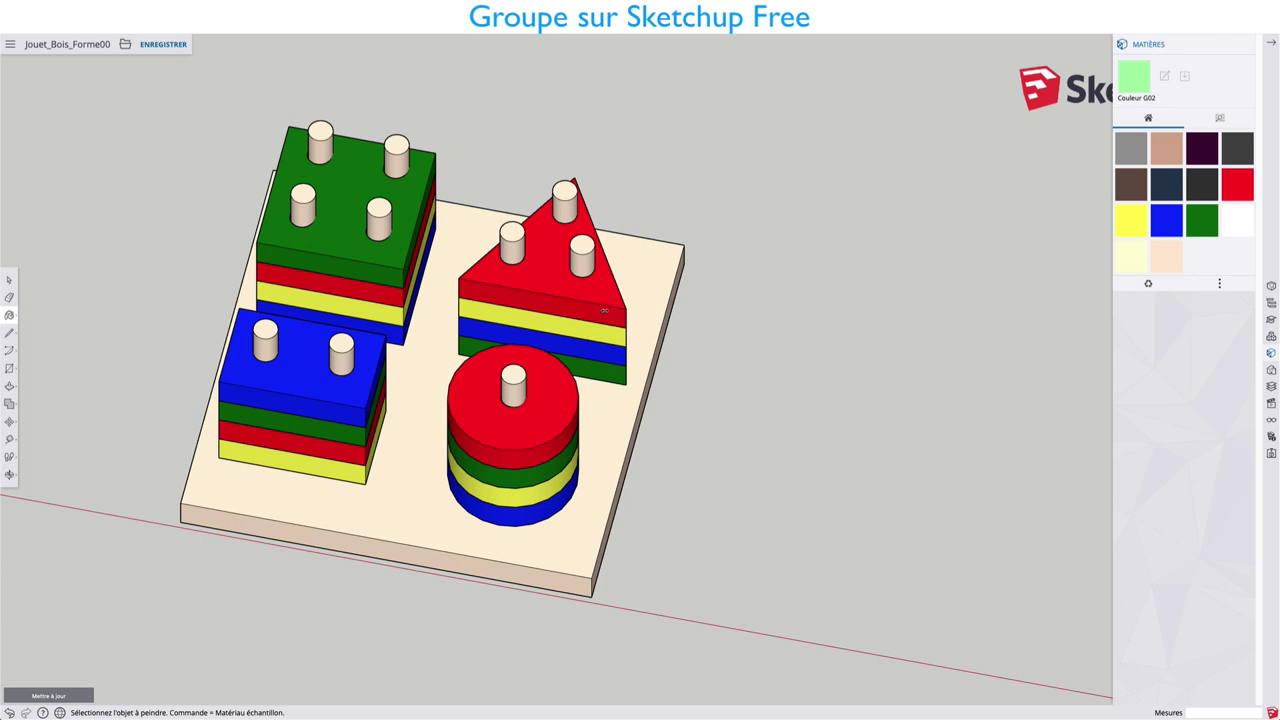
left_click(604, 311)
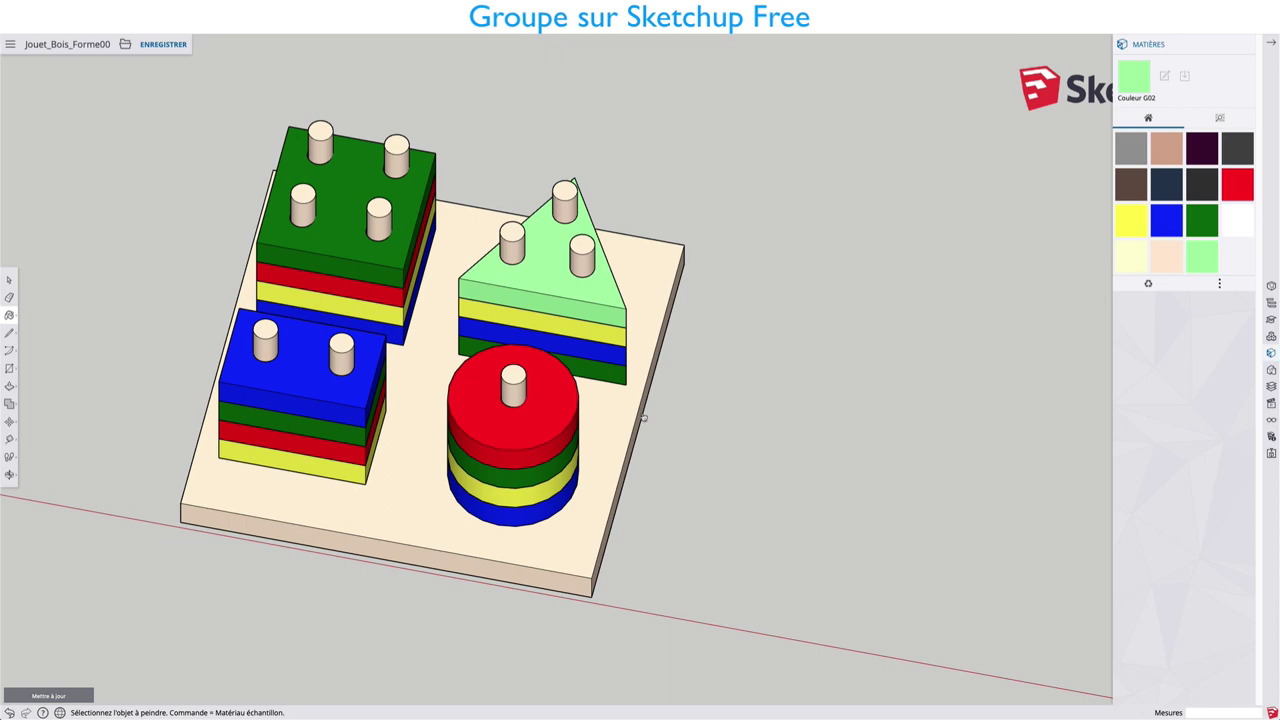
mouse_move(645, 418)
middle_mouse_down()
mouse_move(757, 346)
mouse_move(657, 368)
middle_mouse_up()
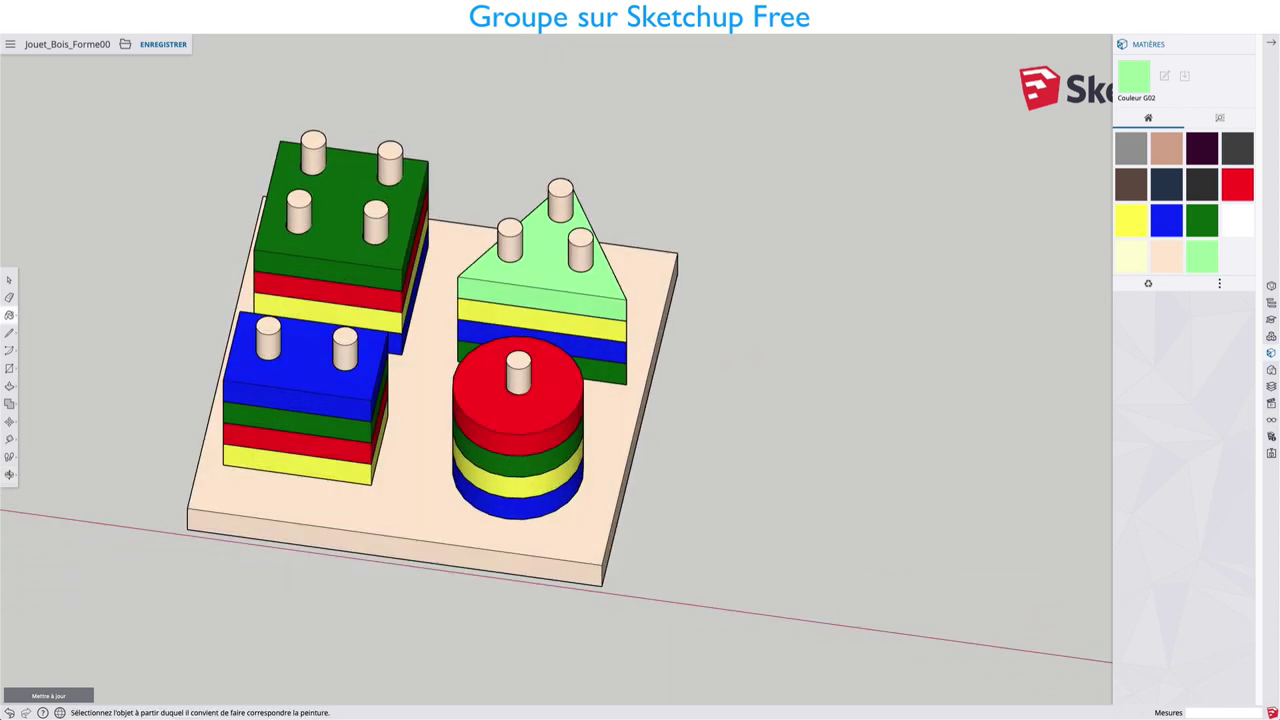
Step: Undo the light green paint and orbit to confirm the triangle stack's top is red again
key("ctrl+z")
mouse_move(786, 380)
middle_mouse_down()
mouse_move(631, 314)
mouse_move(789, 374)
mouse_move(757, 394)
mouse_move(876, 362)
mouse_move(774, 331)
middle_mouse_up()
mouse_move(700, 387)
middle_mouse_down()
mouse_move(829, 434)
mouse_move(771, 306)
middle_mouse_up()
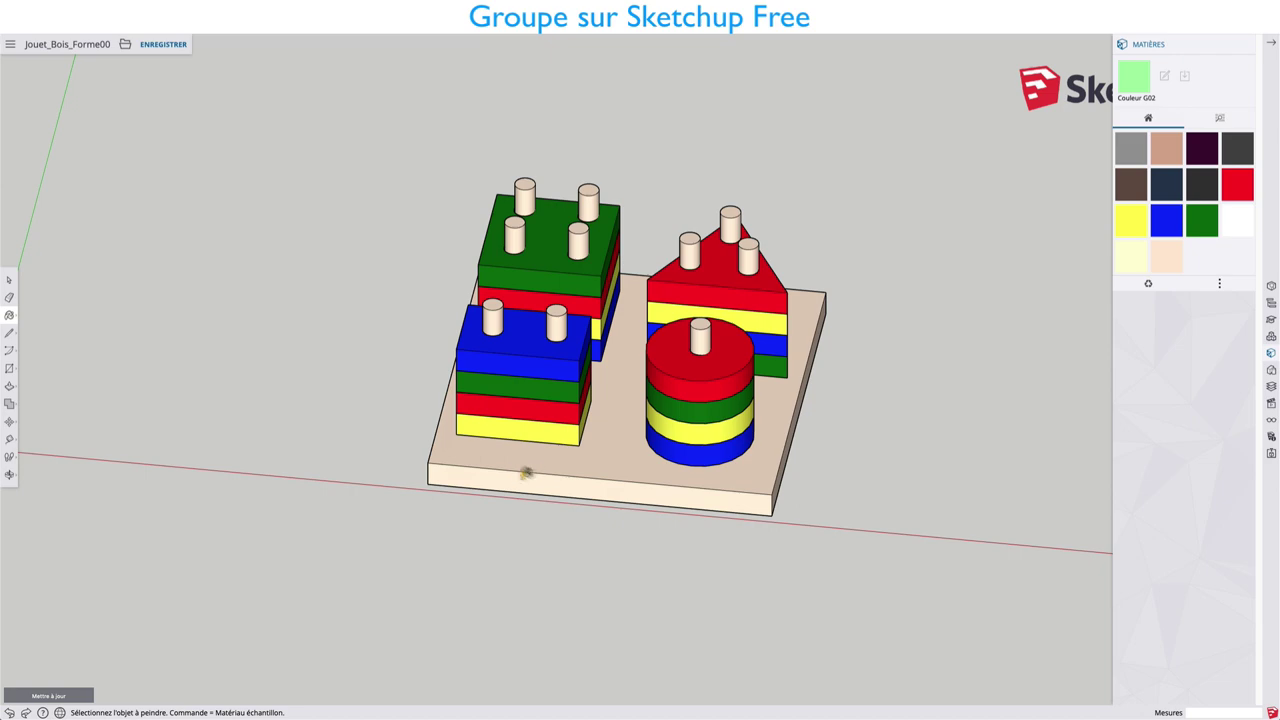
middle_click_drag(610, 467, 703, 442)
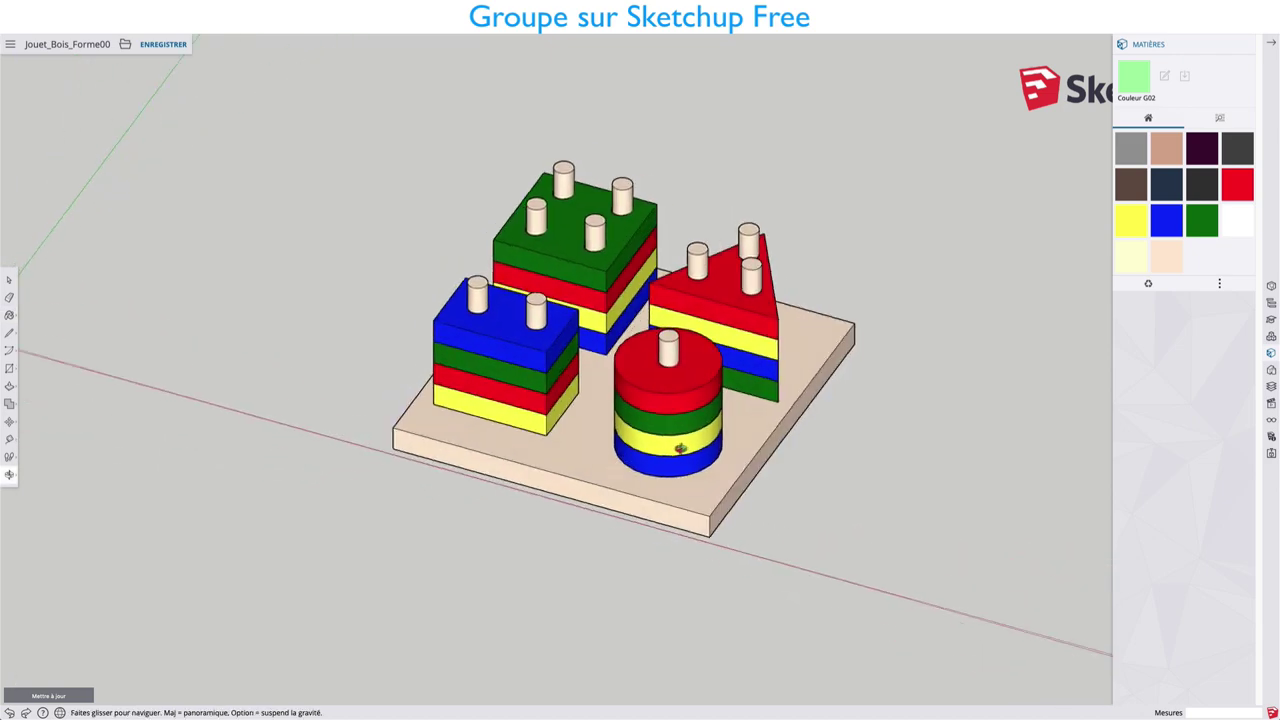
middle_click_drag(605, 425, 670, 428)
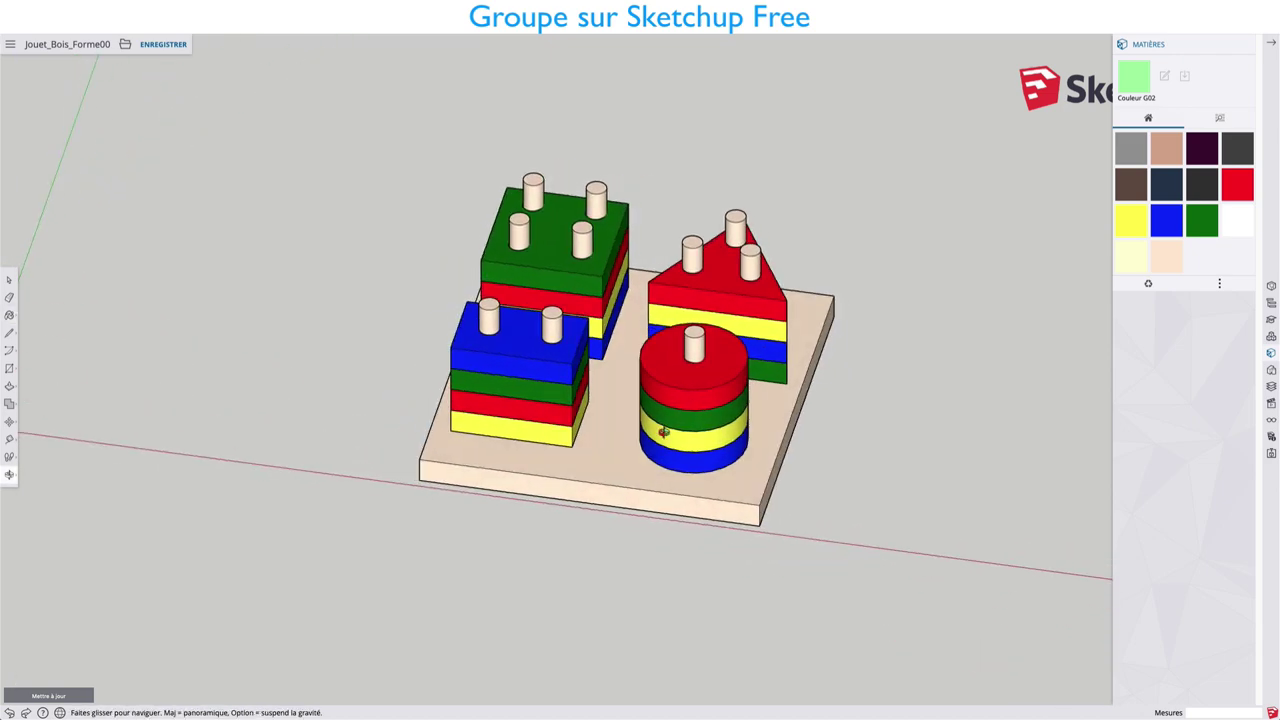